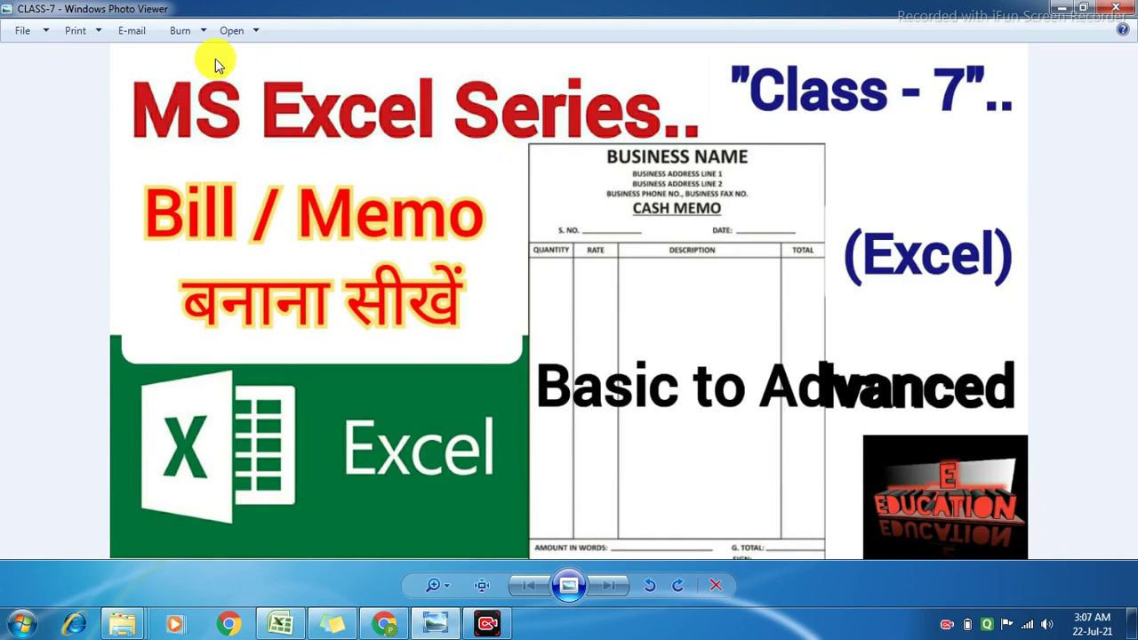
Step: Bring the Excel workbook with the OM Enterprises bill in front of Photo Viewer
{"action": "left_click", "coordinate": [277, 625]}
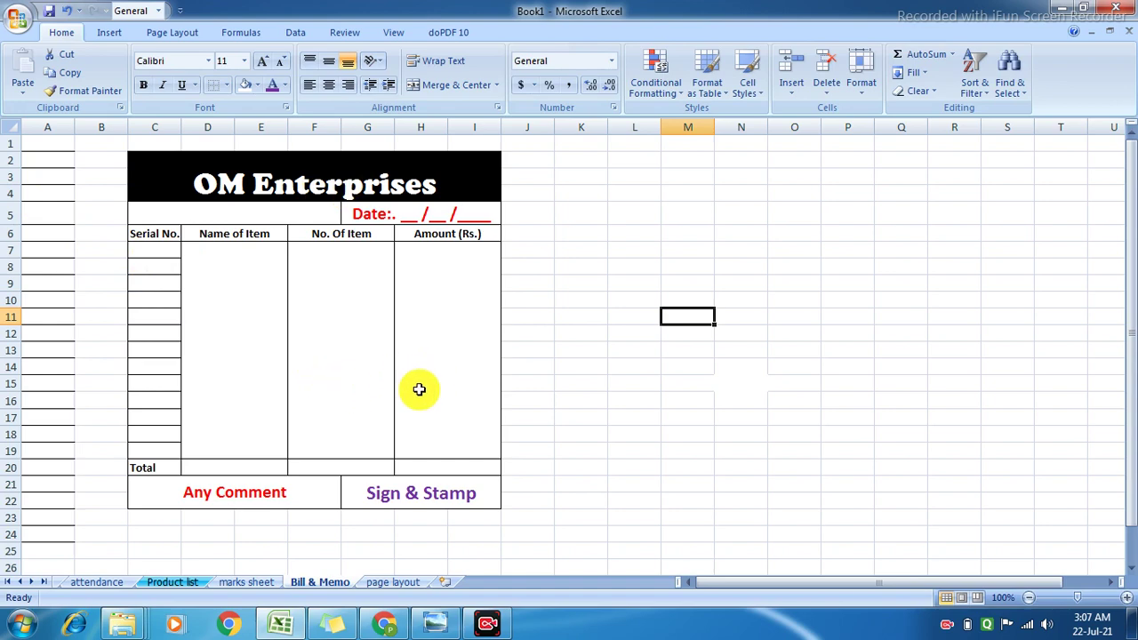
Step: Copy the CBSE BOARD marks table B2:I28 from 'page layout' and insert a new Sheet7
{"action": "left_click", "coordinate": [399, 579]}
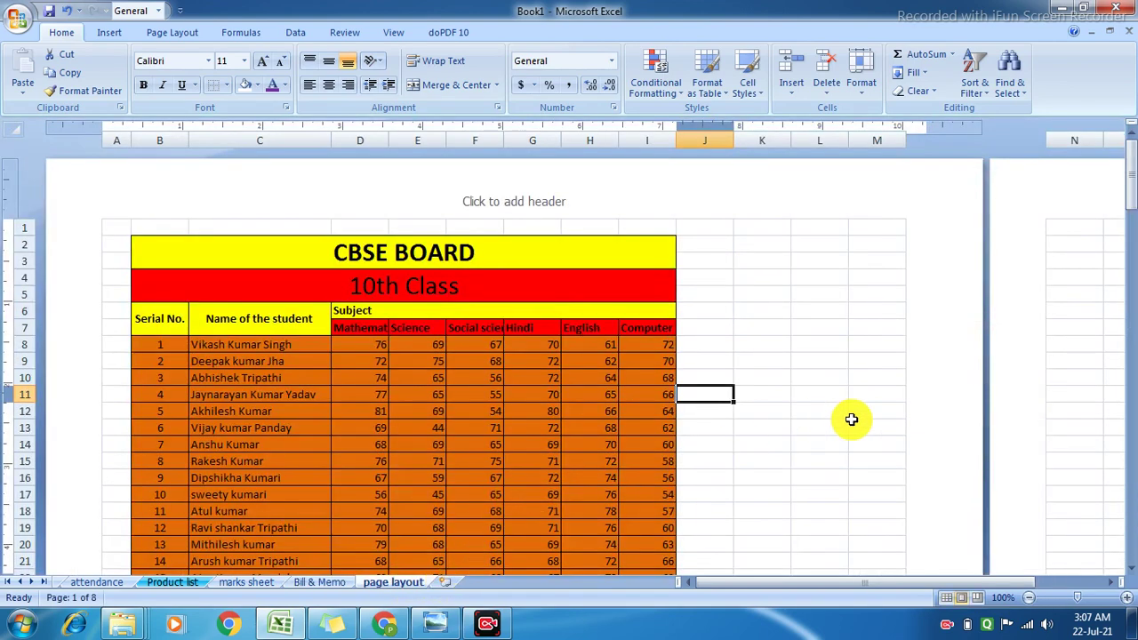
{"action": "scroll", "coordinate": [851, 419], "scroll_direction": "down", "scroll_amount": 2}
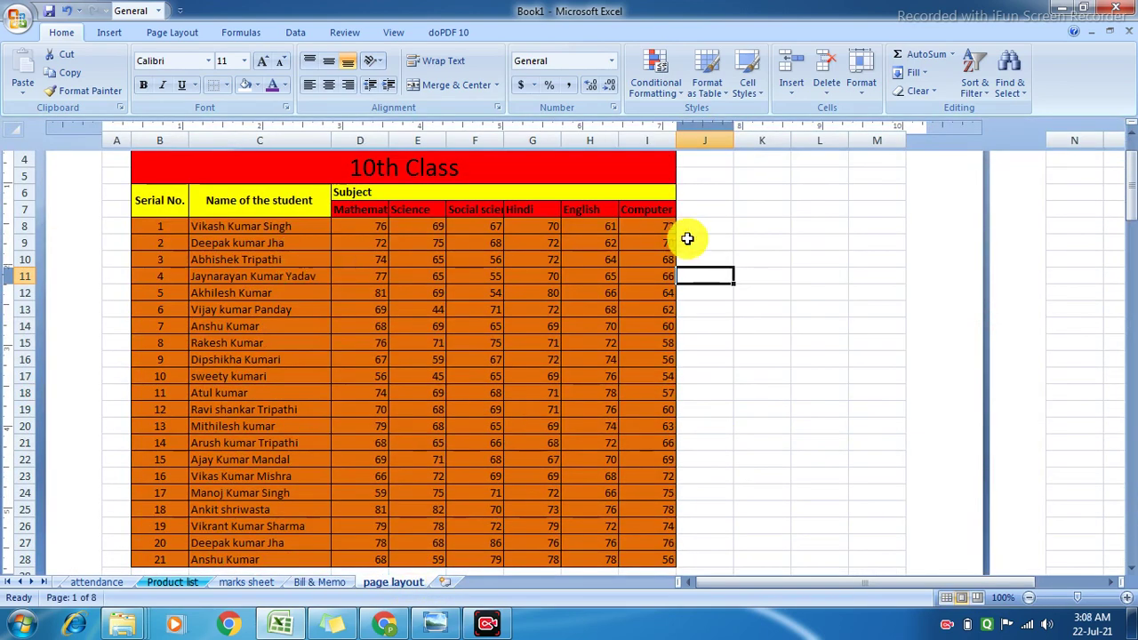
{"action": "scroll", "coordinate": [1127, 178], "scroll_direction": "up", "scroll_amount": 2}
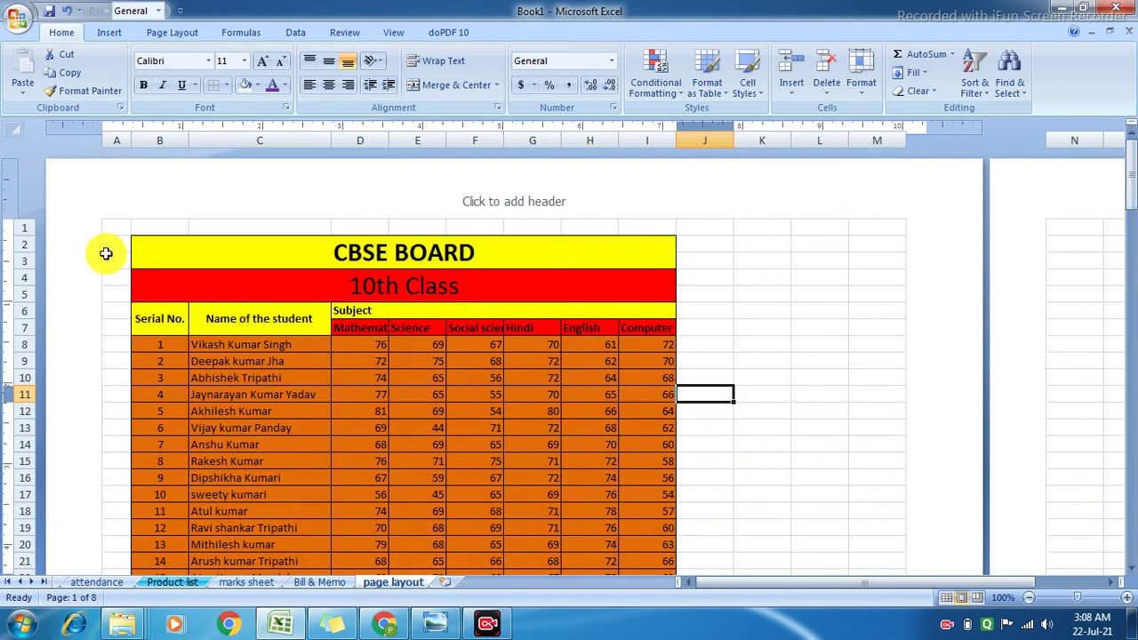
{"action": "mouse_move", "coordinate": [144, 237]}
{"action": "left_mouse_down"}
{"action": "mouse_move", "coordinate": [476, 605]}
{"action": "mouse_move", "coordinate": [491, 537]}
{"action": "left_mouse_up"}
{"action": "key", "text": "ctrl+c"}
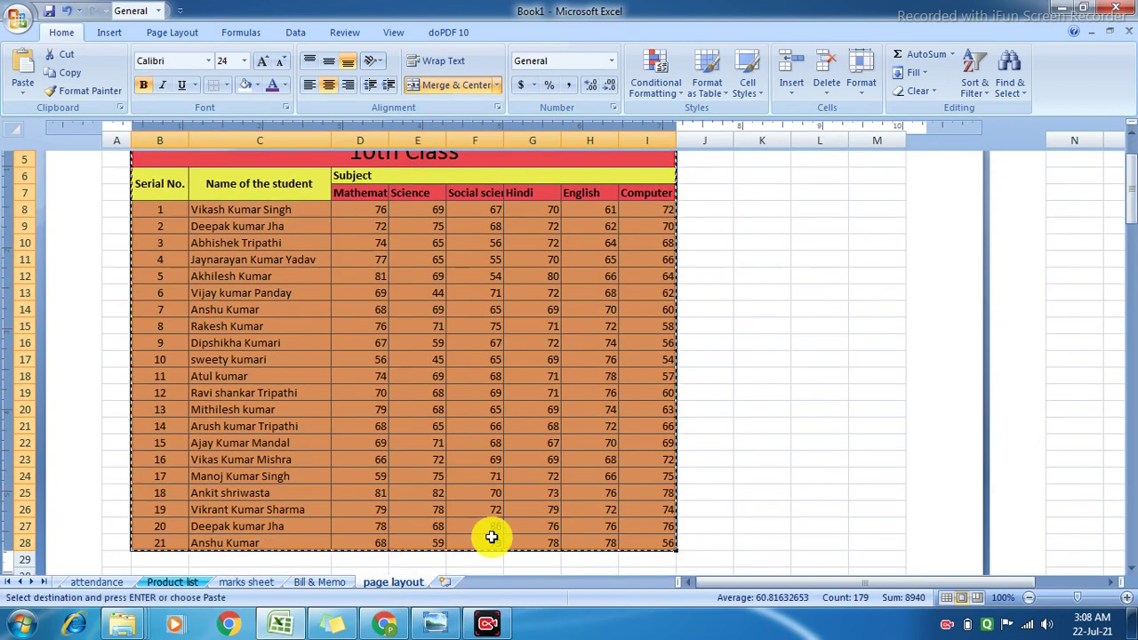
{"action": "left_click", "coordinate": [445, 583]}
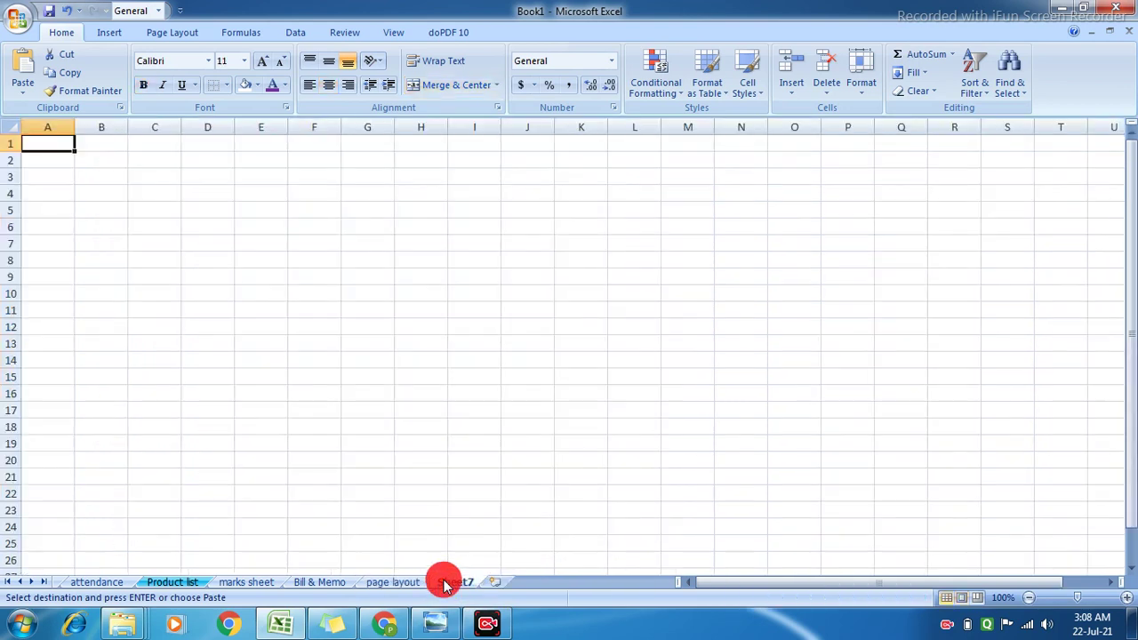
Step: Paste the marks table at B2 on Sheet7 and autofit column C for full student names
{"action": "left_click", "coordinate": [199, 160]}
{"action": "left_click", "coordinate": [82, 164]}
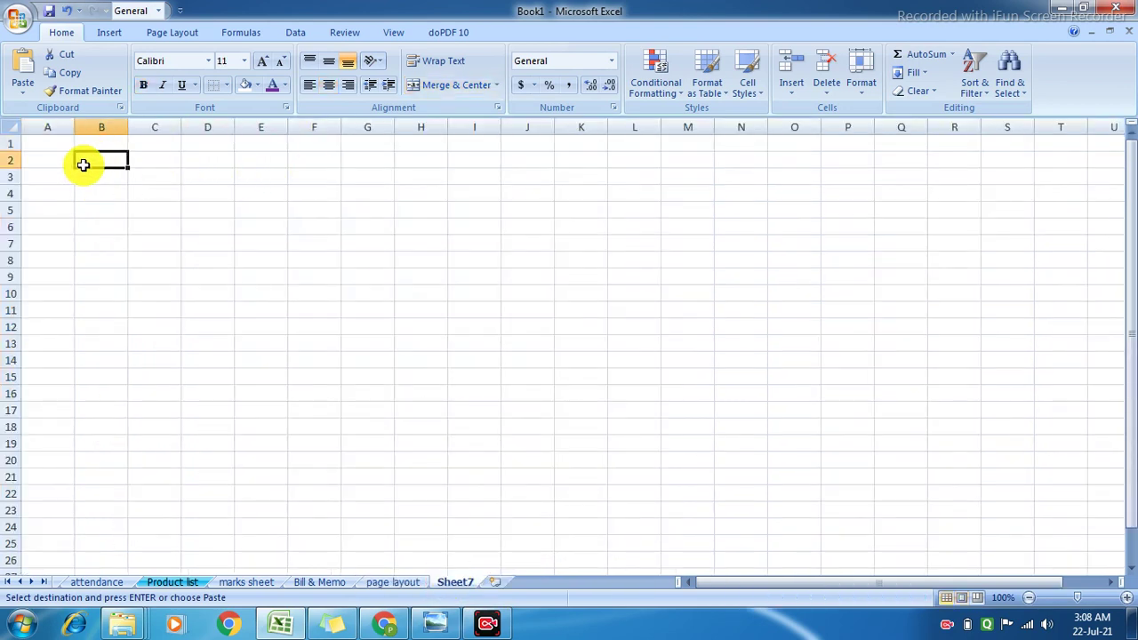
{"action": "key", "text": "ctrl+v"}
{"action": "left_click", "coordinate": [633, 258]}
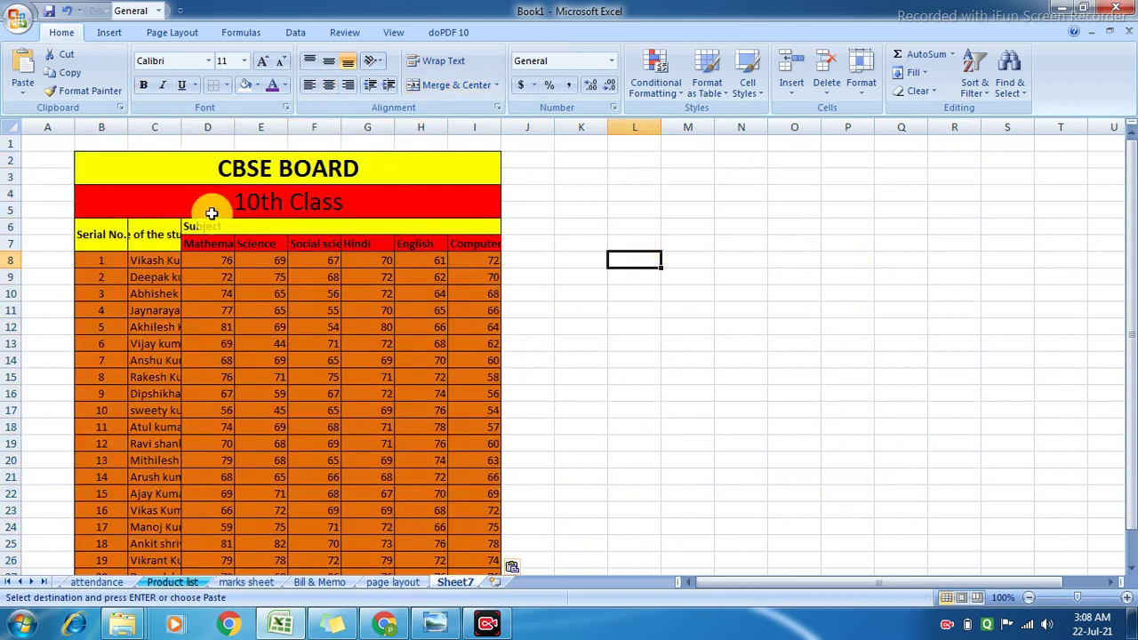
{"action": "double_click", "coordinate": [180, 131]}
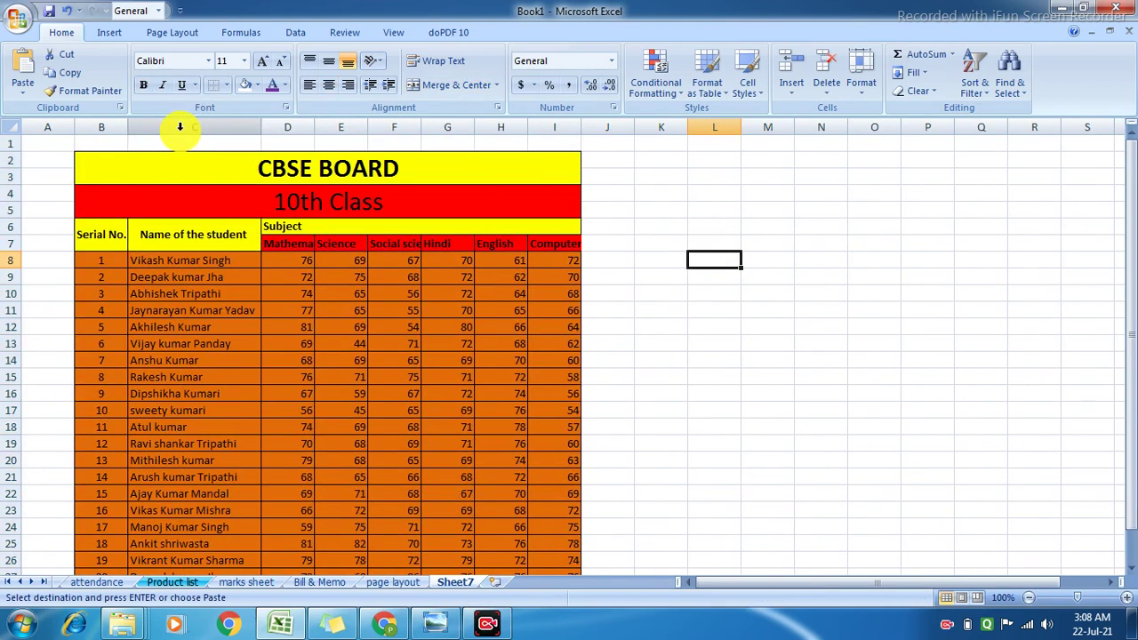
{"action": "left_click", "coordinate": [774, 301]}
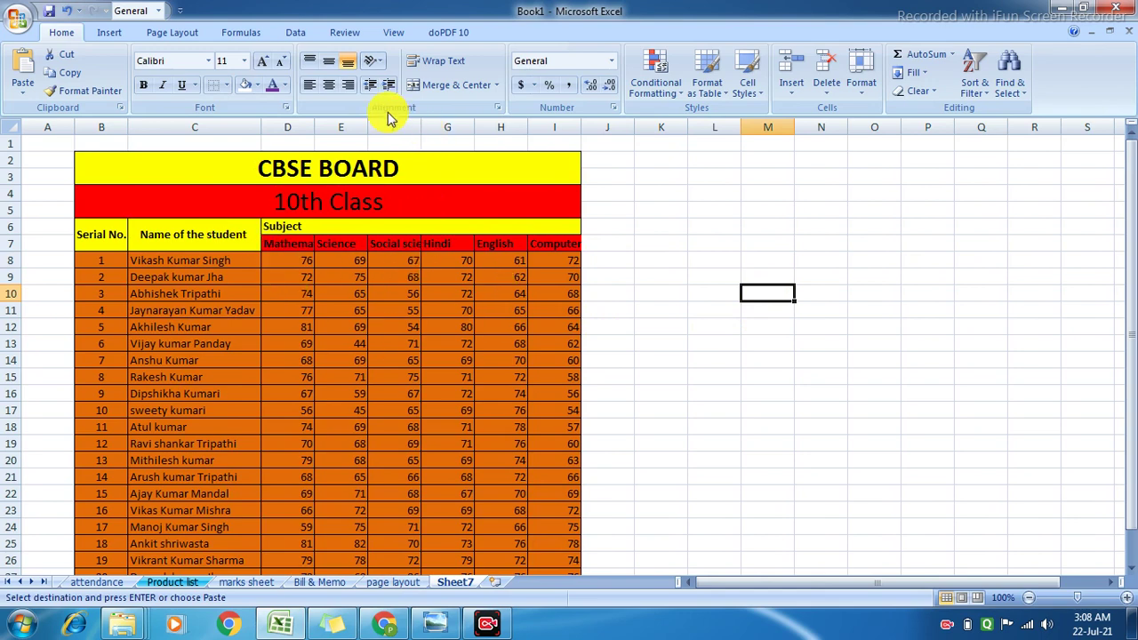
{"action": "left_click", "coordinate": [169, 34]}
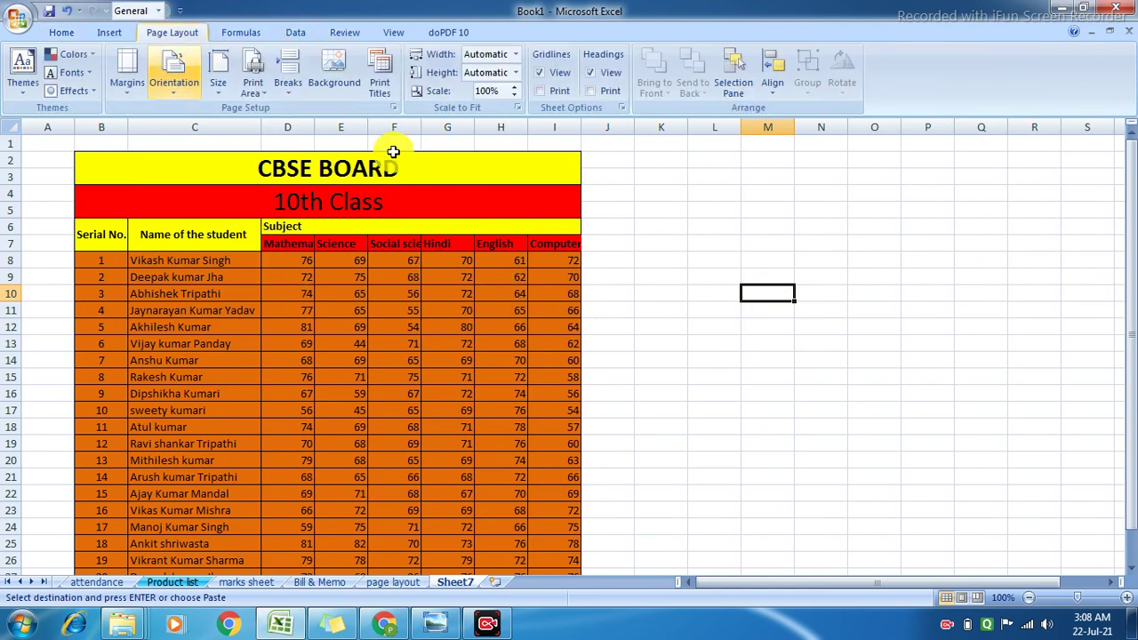
{"action": "left_click", "coordinate": [393, 107]}
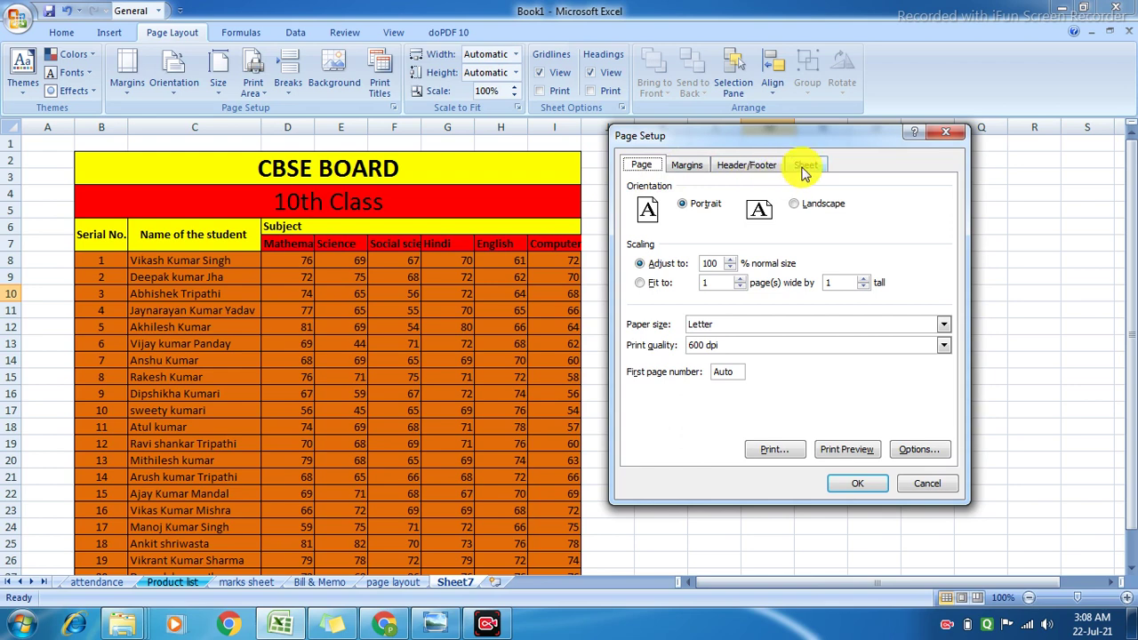
{"action": "left_click", "coordinate": [805, 167]}
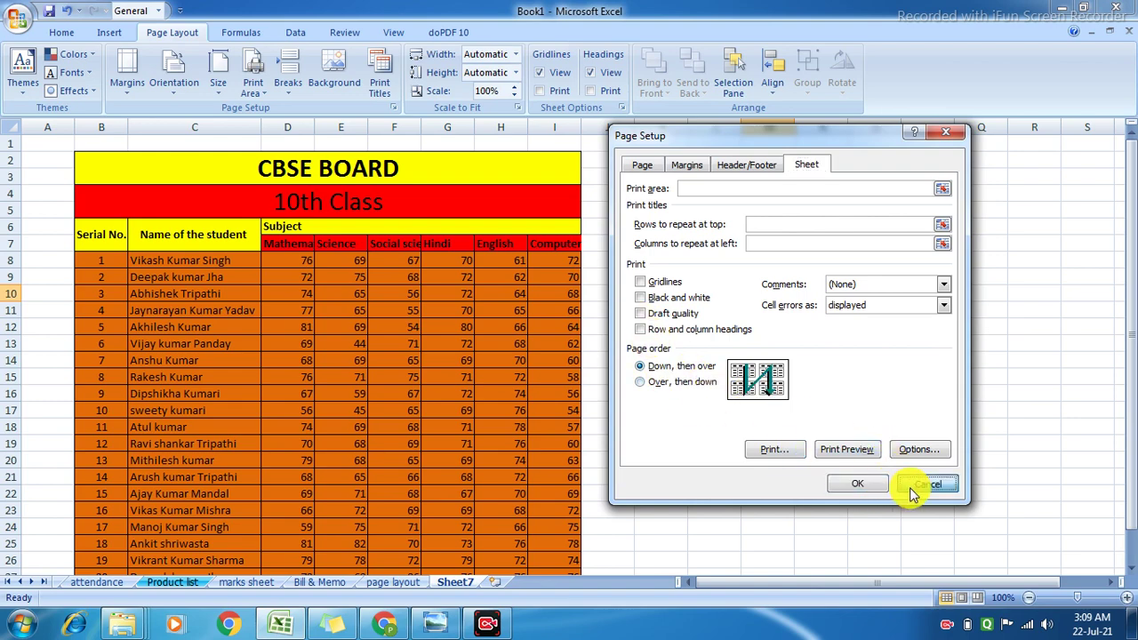
{"action": "left_click", "coordinate": [850, 483]}
{"action": "left_click", "coordinate": [636, 299]}
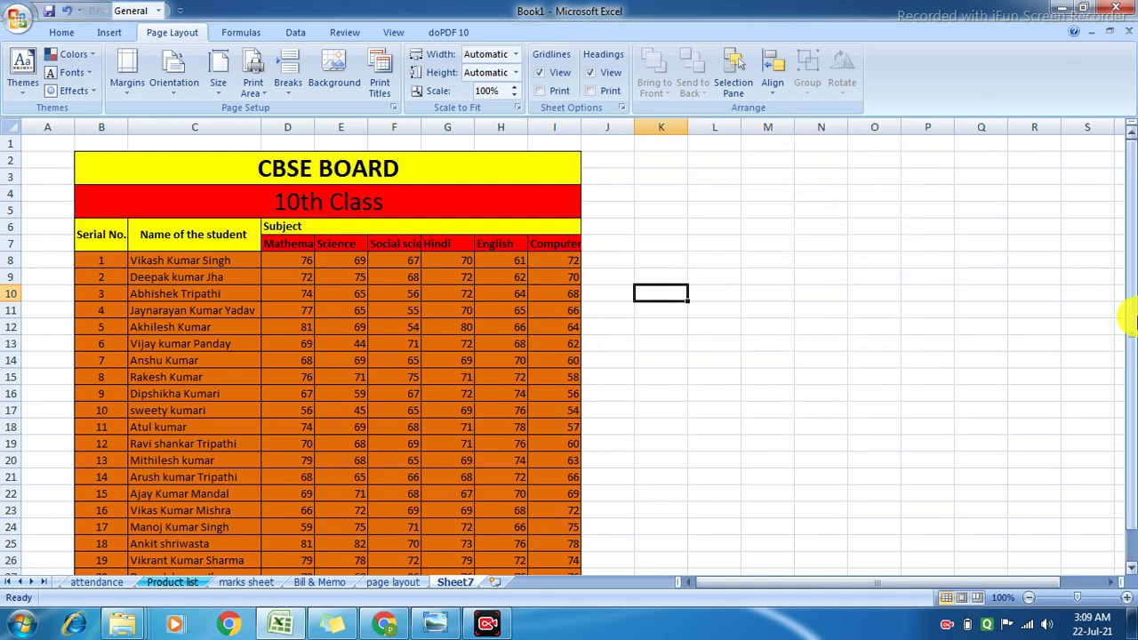
{"action": "left_click_drag", "start_coordinate": [1127, 317], "coordinate": [1130, 293]}
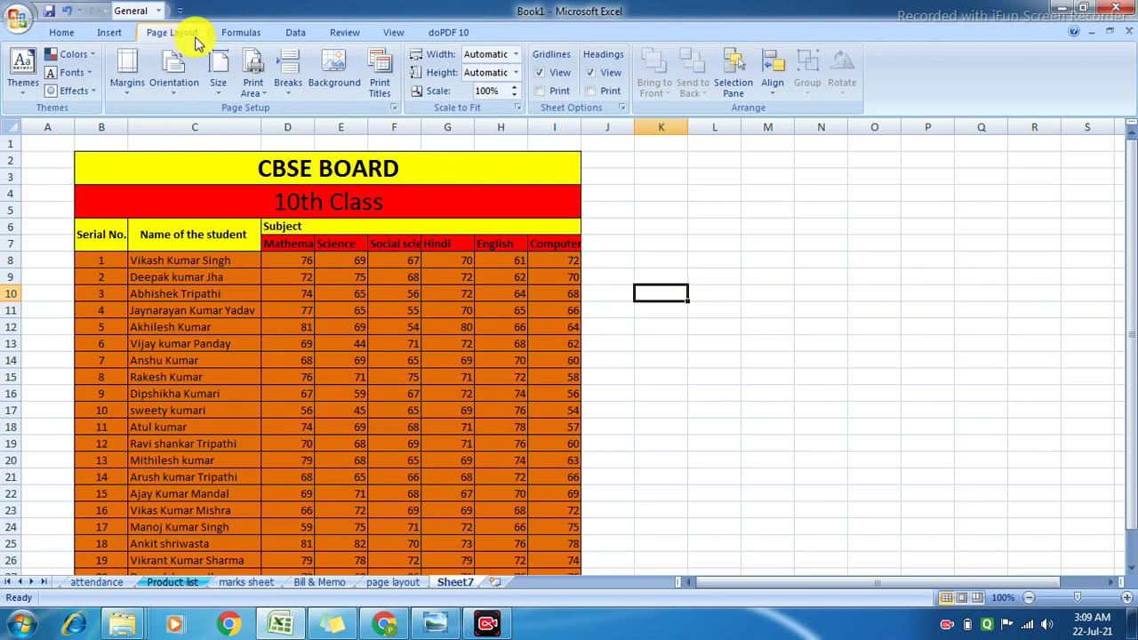
Step: Switch Sheet7 to Page Layout view and scroll through its printed pages
{"action": "left_click", "coordinate": [396, 35]}
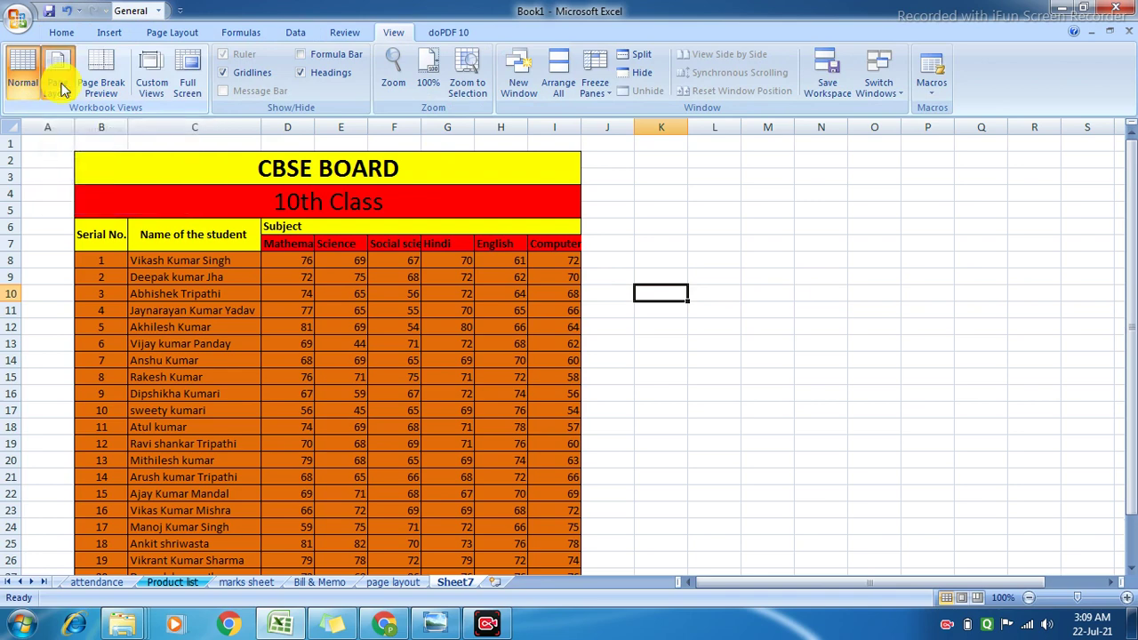
{"action": "left_click", "coordinate": [61, 87]}
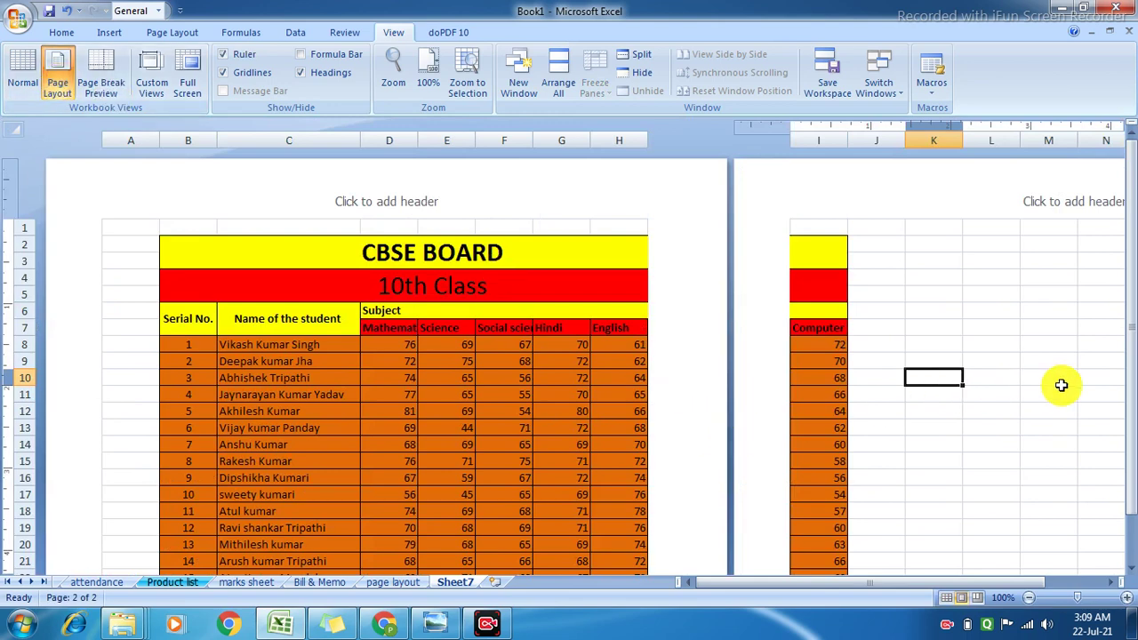
{"action": "left_click_drag", "start_coordinate": [1135, 318], "coordinate": [1127, 418]}
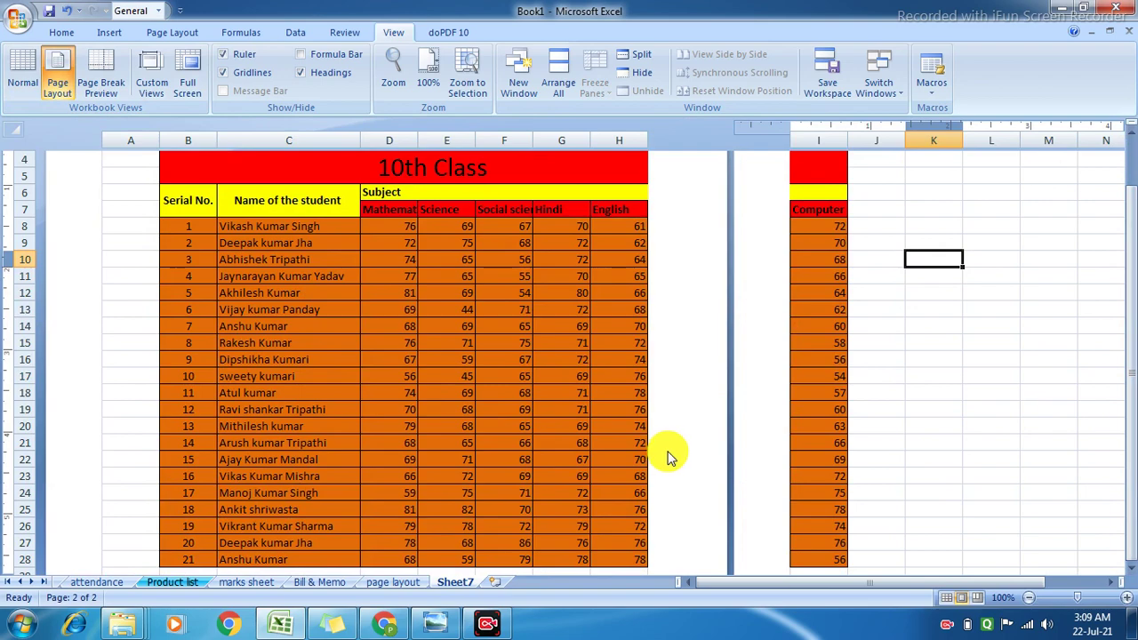
{"action": "left_click", "coordinate": [1042, 393]}
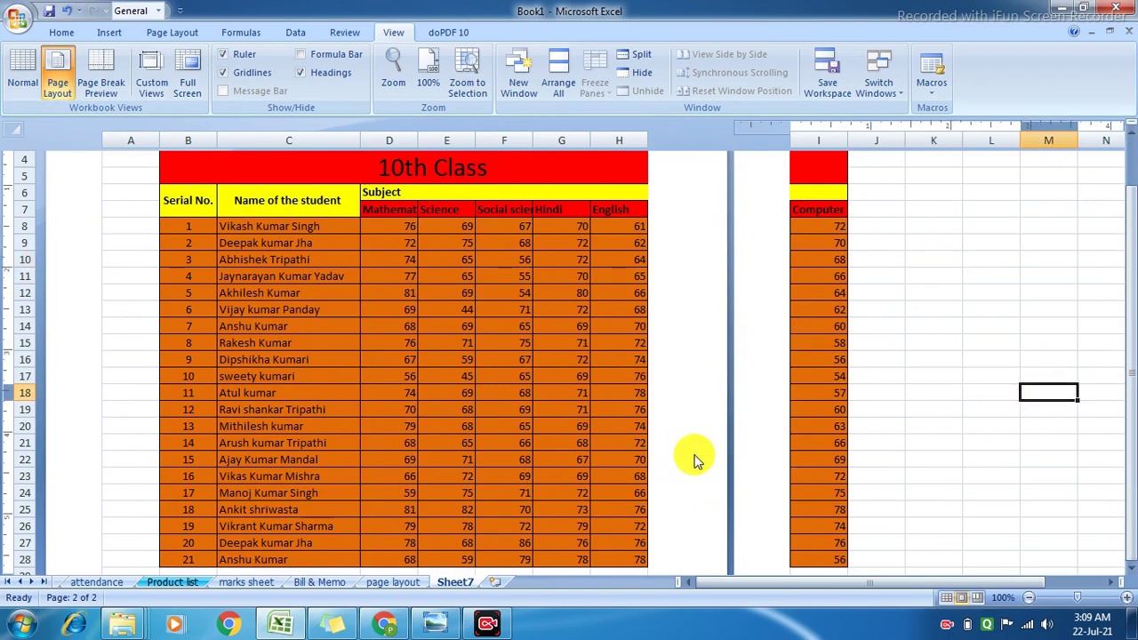
{"action": "key", "text": "Down"}
{"action": "key", "text": "Down"}
{"action": "key", "text": "Down"}
{"action": "key", "text": "Down"}
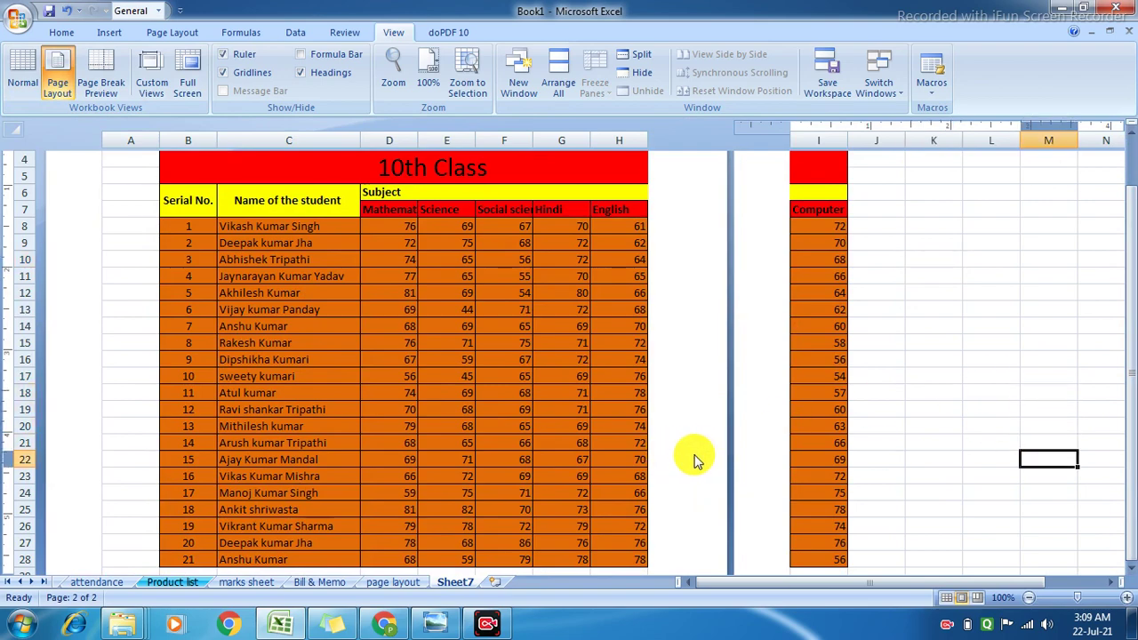
{"action": "key", "text": "Down"}
{"action": "key", "text": "Down"}
{"action": "key", "text": "Down"}
{"action": "key", "text": "Down"}
{"action": "key", "text": "Down"}
{"action": "key", "text": "Down"}
{"action": "key", "text": "Down"}
{"action": "key", "text": "Down"}
{"action": "key", "text": "Down"}
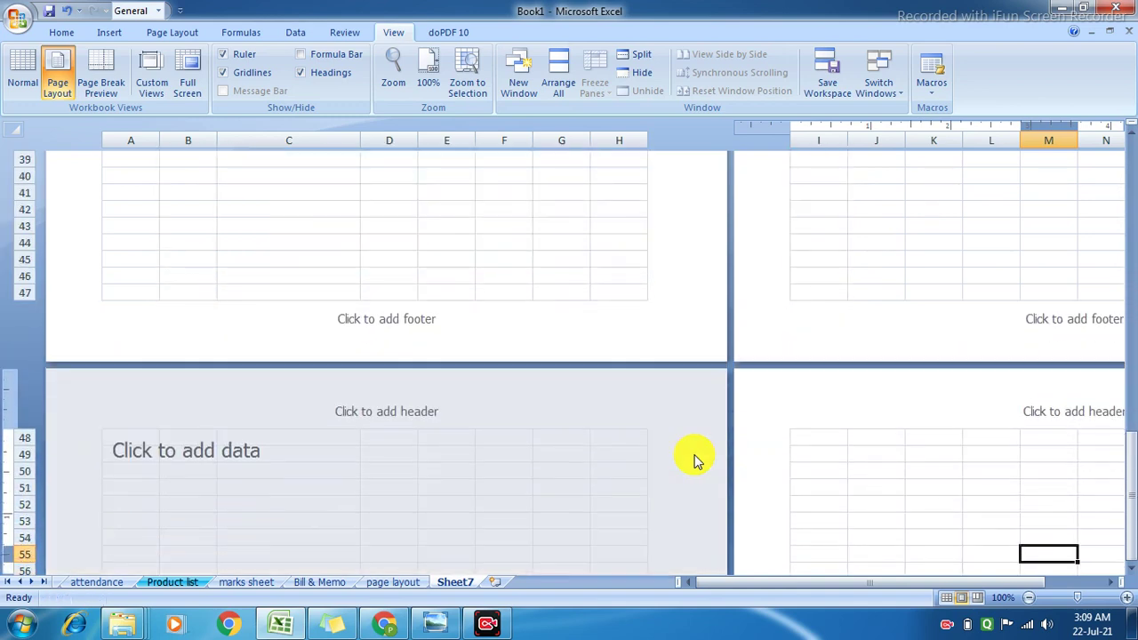
{"action": "key", "text": "Down"}
{"action": "key", "text": "Down"}
{"action": "key", "text": "Down"}
{"action": "key", "text": "Down"}
{"action": "key", "text": "Down"}
{"action": "key", "text": "Down"}
{"action": "key", "text": "Down"}
{"action": "key", "text": "Down"}
{"action": "key", "text": "Down"}
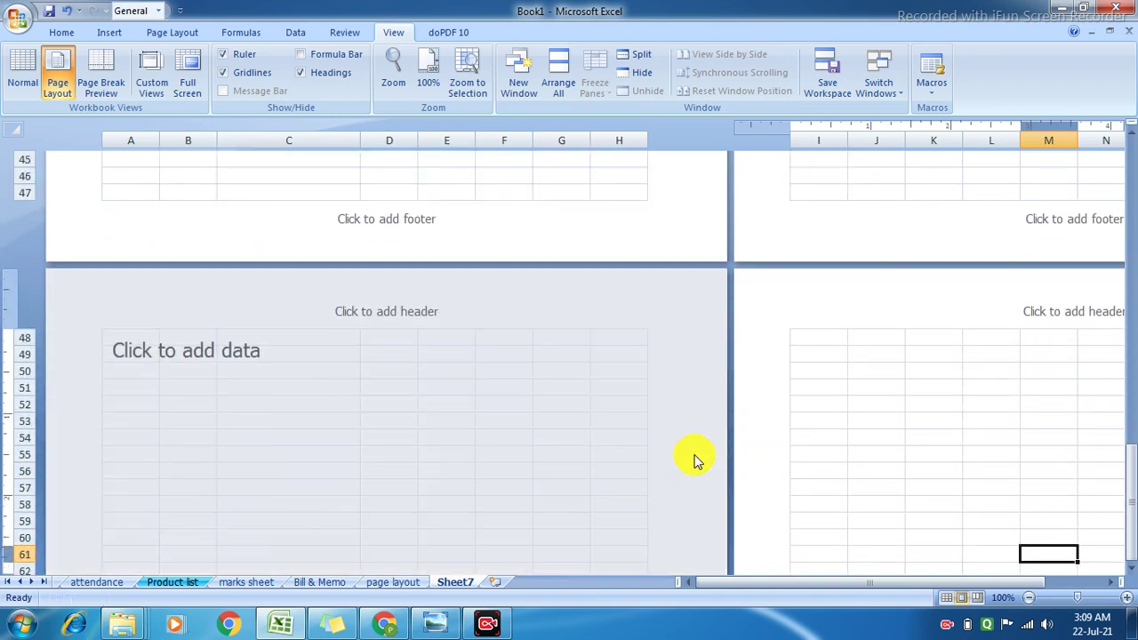
{"action": "key", "text": "Down"}
{"action": "key", "text": "Down"}
{"action": "key", "text": "Down"}
{"action": "key", "text": "Down"}
{"action": "key", "text": "Down"}
{"action": "key", "text": "Down"}
{"action": "key", "text": "Down"}
{"action": "key", "text": "Down"}
{"action": "key", "text": "Down"}
{"action": "key", "text": "Down"}
{"action": "key", "text": "Down"}
{"action": "key", "text": "Down"}
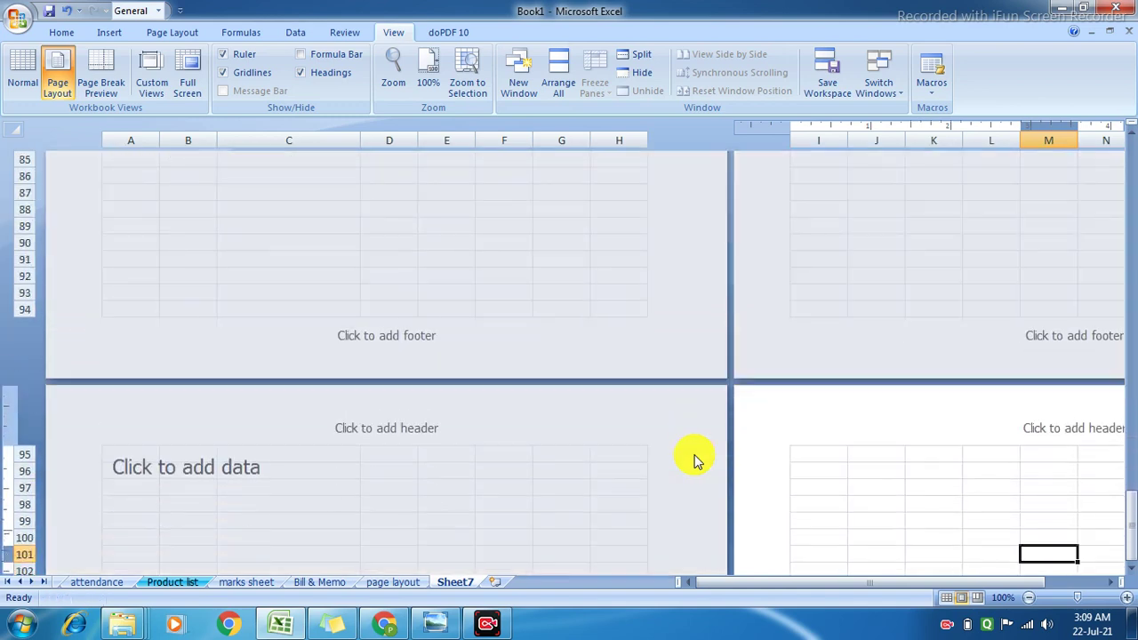
{"action": "key", "text": "Down"}
{"action": "key", "text": "Down"}
{"action": "key", "text": "Down"}
{"action": "key", "text": "Down"}
{"action": "key", "text": "Up"}
{"action": "key", "text": "Up"}
{"action": "key", "text": "Up"}
{"action": "key", "text": "Up"}
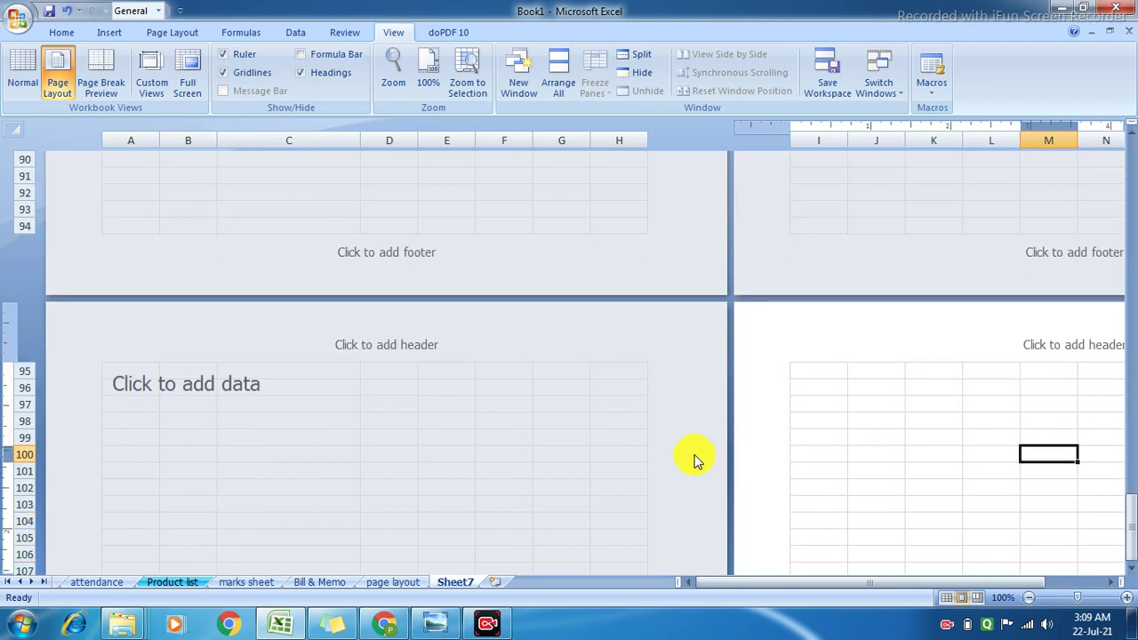
{"action": "key", "text": "Up"}
{"action": "key", "text": "Up"}
{"action": "key", "text": "Up"}
{"action": "key", "text": "Up"}
{"action": "key", "text": "Up"}
{"action": "key", "text": "Up"}
{"action": "key", "text": "Up"}
{"action": "key", "text": "Up"}
{"action": "key", "text": "Up"}
{"action": "key", "text": "Up"}
{"action": "key", "text": "Up"}
{"action": "key", "text": "Up"}
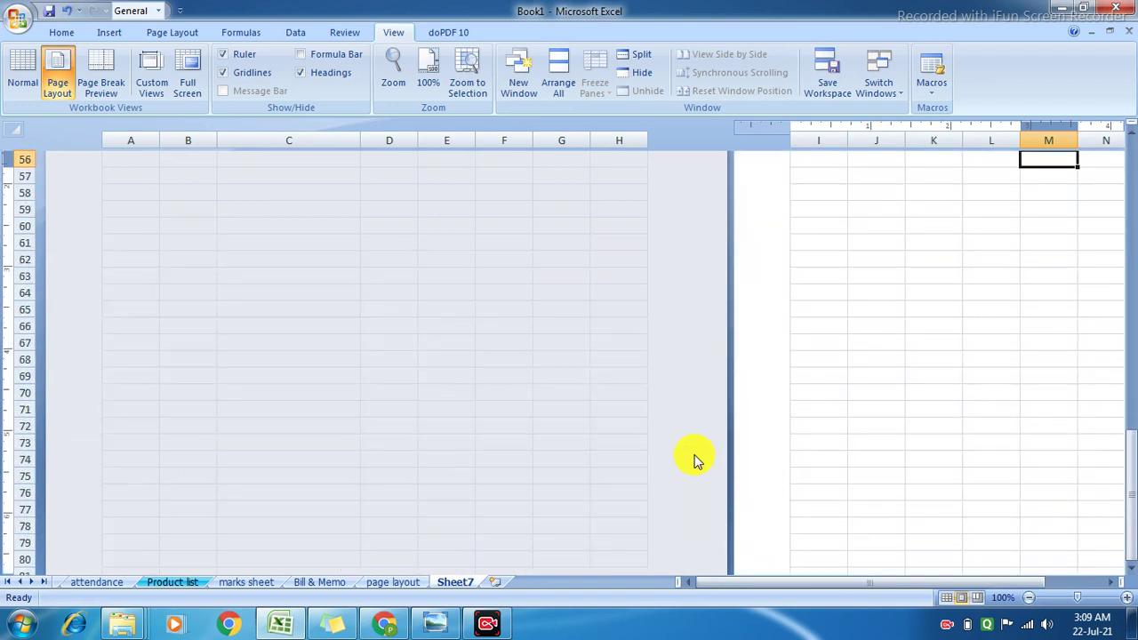
{"action": "left_click_drag", "start_coordinate": [1131, 495], "coordinate": [1122, 191]}
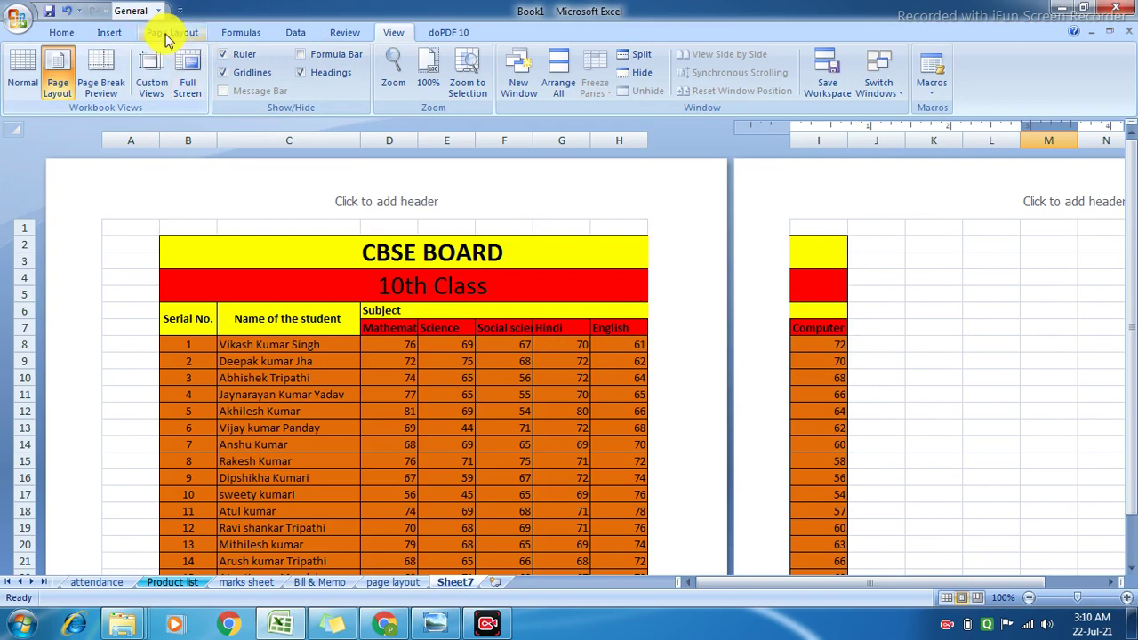
{"action": "left_click", "coordinate": [165, 33]}
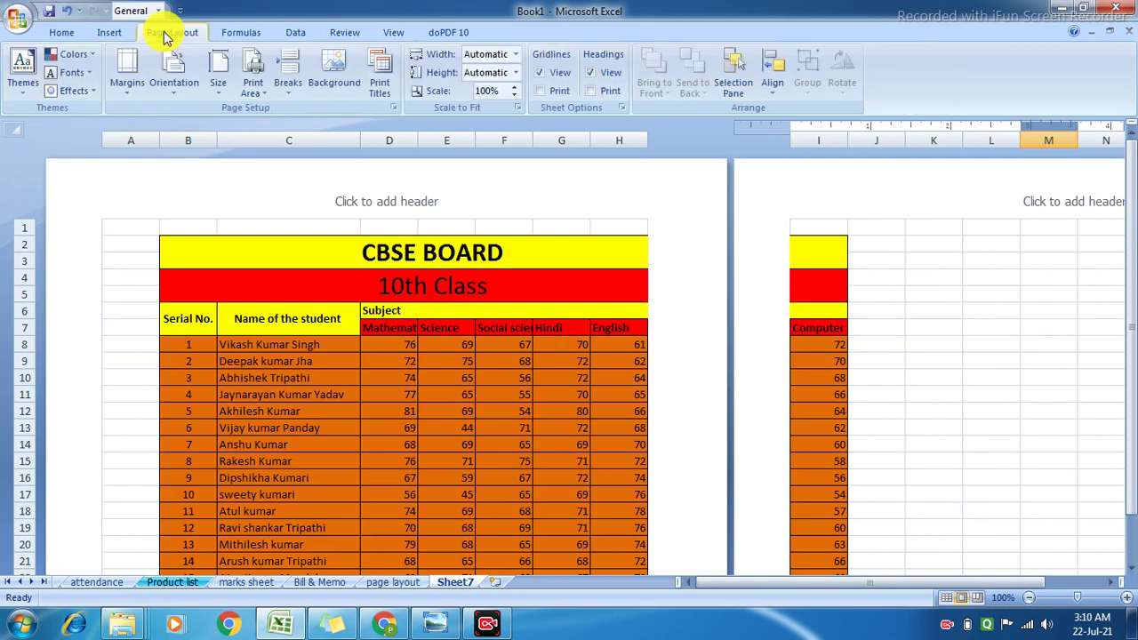
{"action": "left_click", "coordinate": [393, 107]}
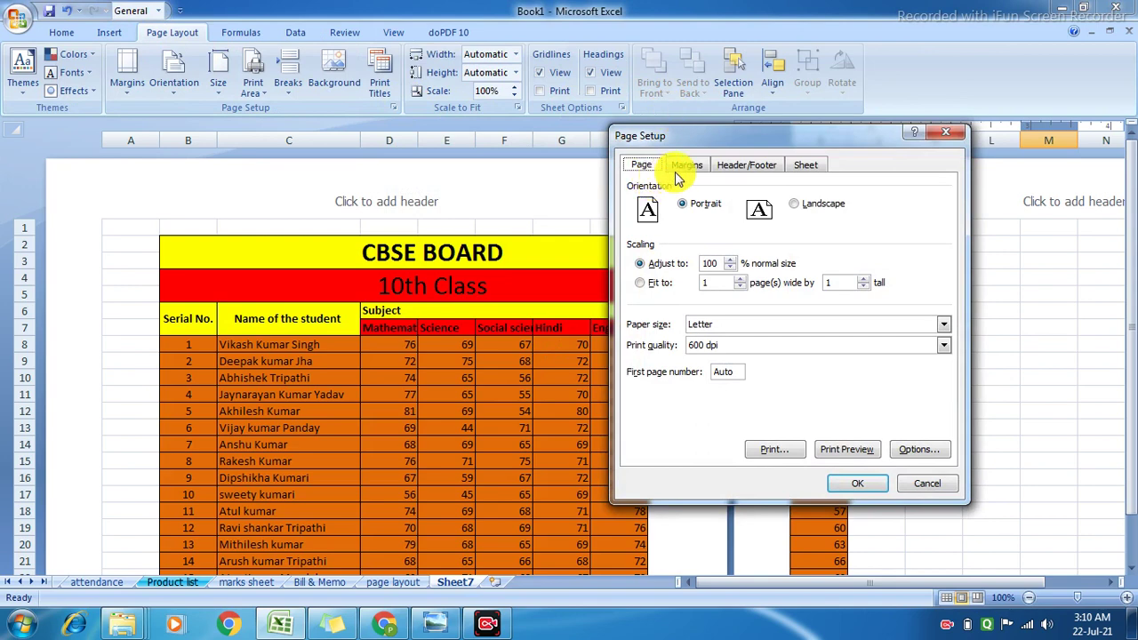
{"action": "left_click", "coordinate": [796, 206]}
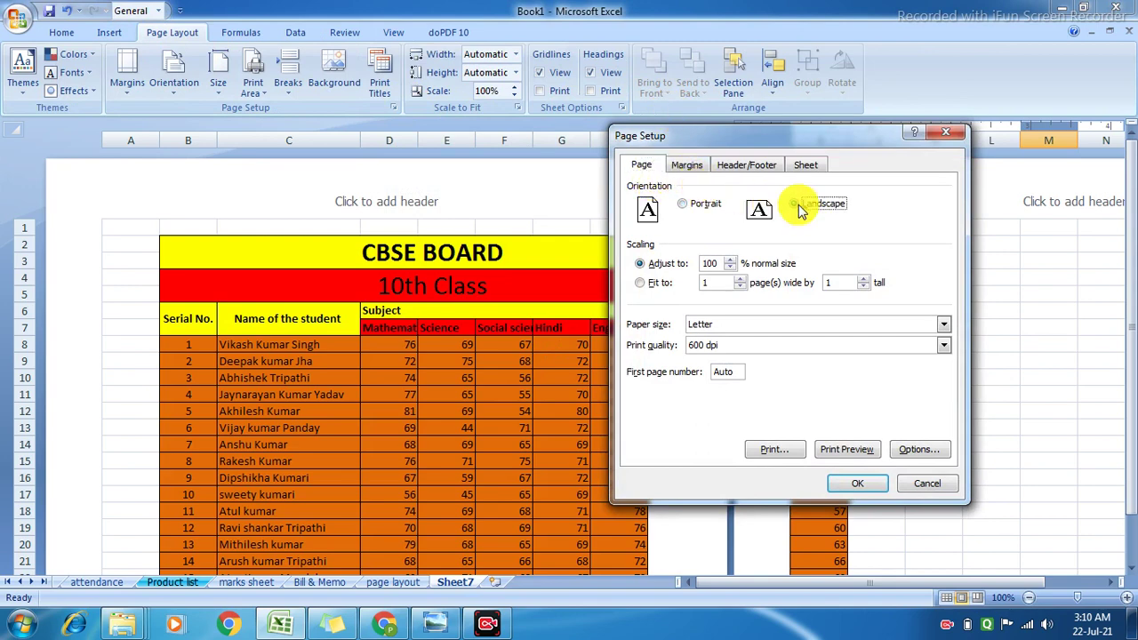
{"action": "left_click", "coordinate": [834, 451]}
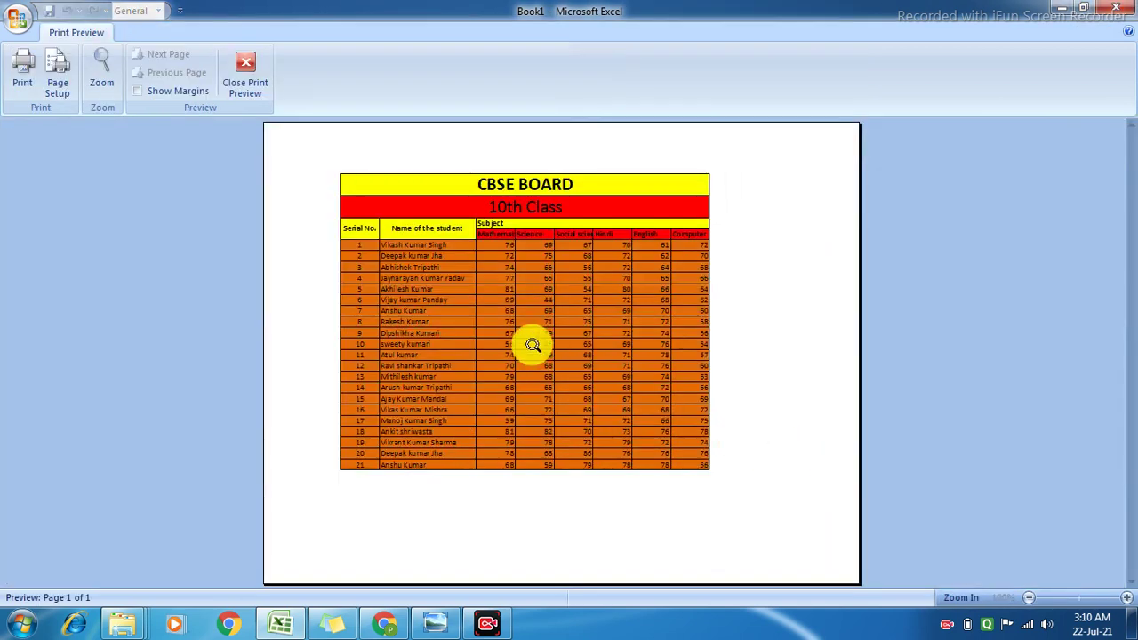
{"action": "left_click", "coordinate": [245, 70]}
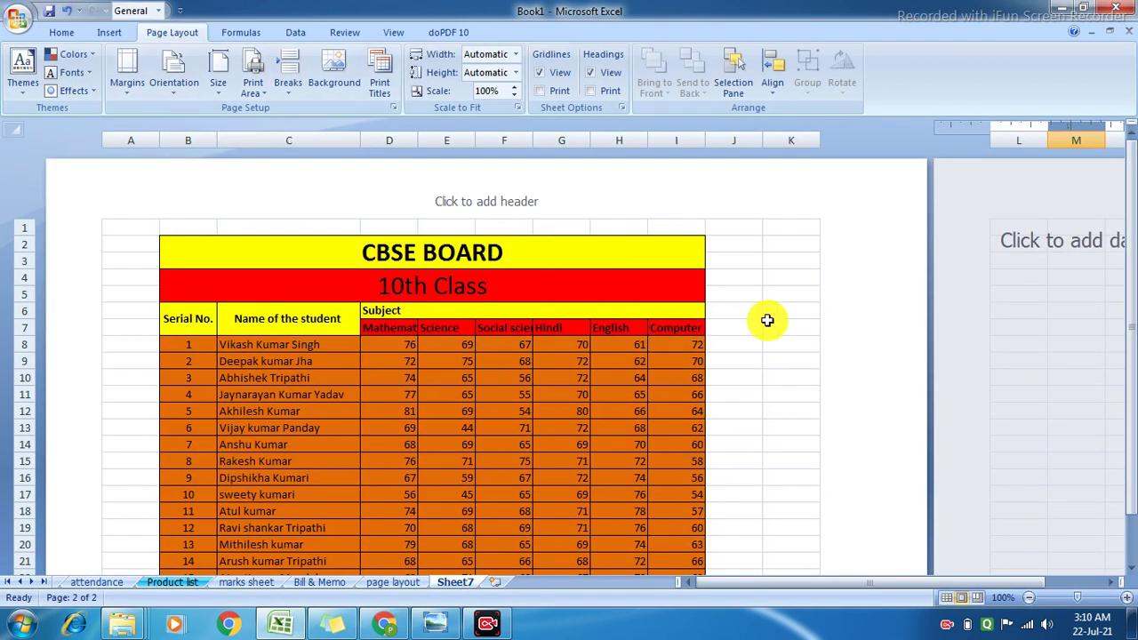
{"action": "mouse_move", "coordinate": [1130, 289]}
{"action": "left_mouse_down"}
{"action": "mouse_move", "coordinate": [1131, 358]}
{"action": "mouse_move", "coordinate": [1130, 283]}
{"action": "left_mouse_up"}
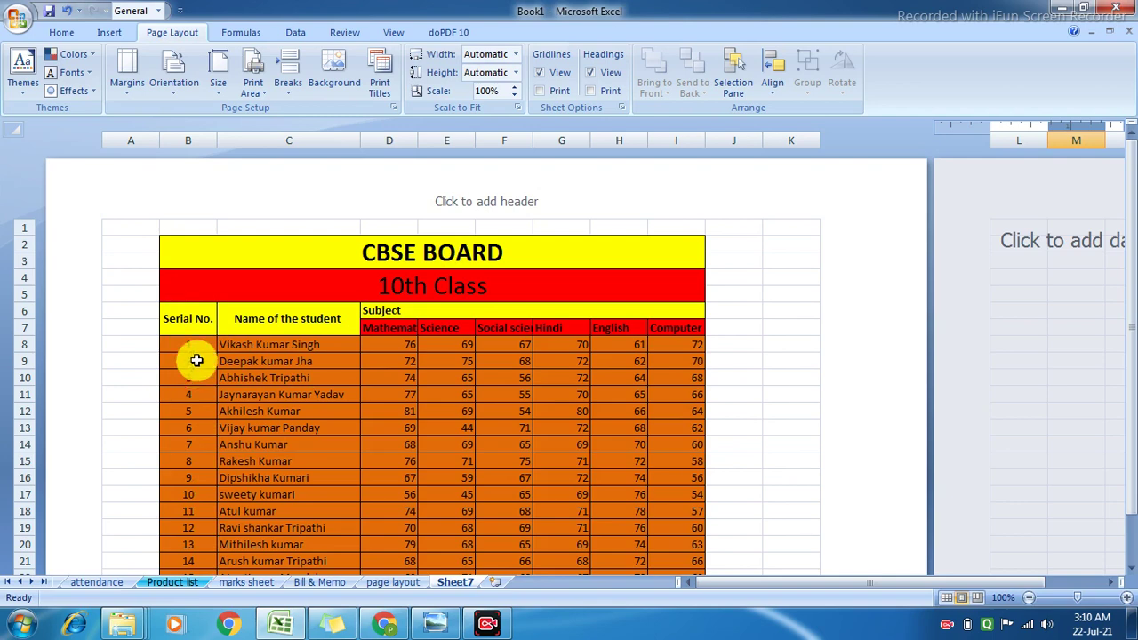
{"action": "left_click", "coordinate": [394, 106]}
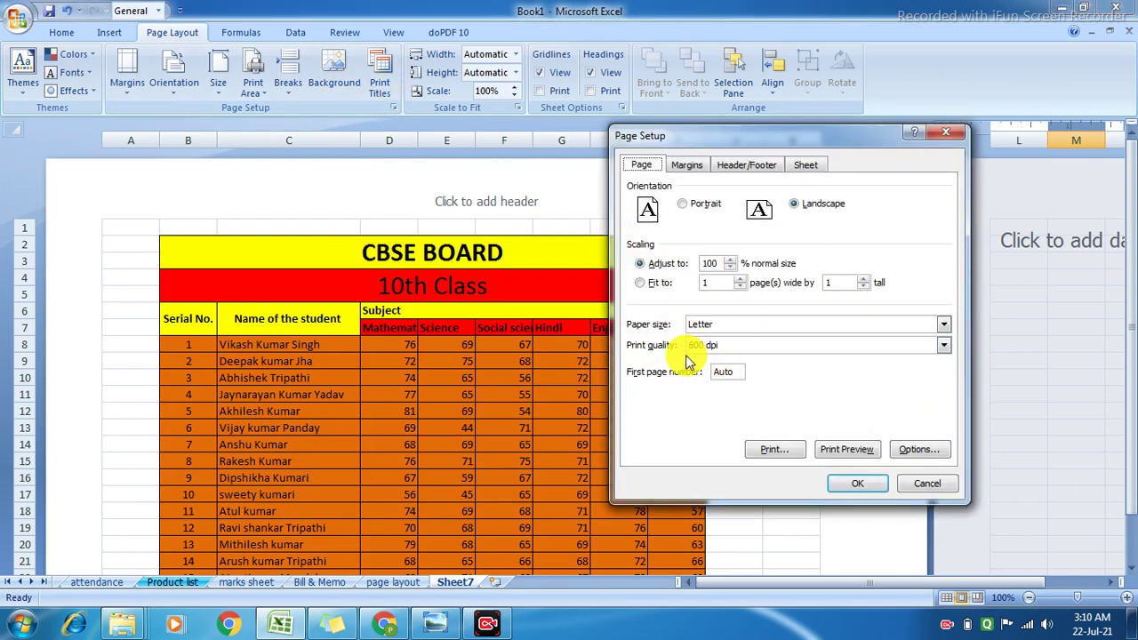
{"action": "left_click", "coordinate": [804, 164]}
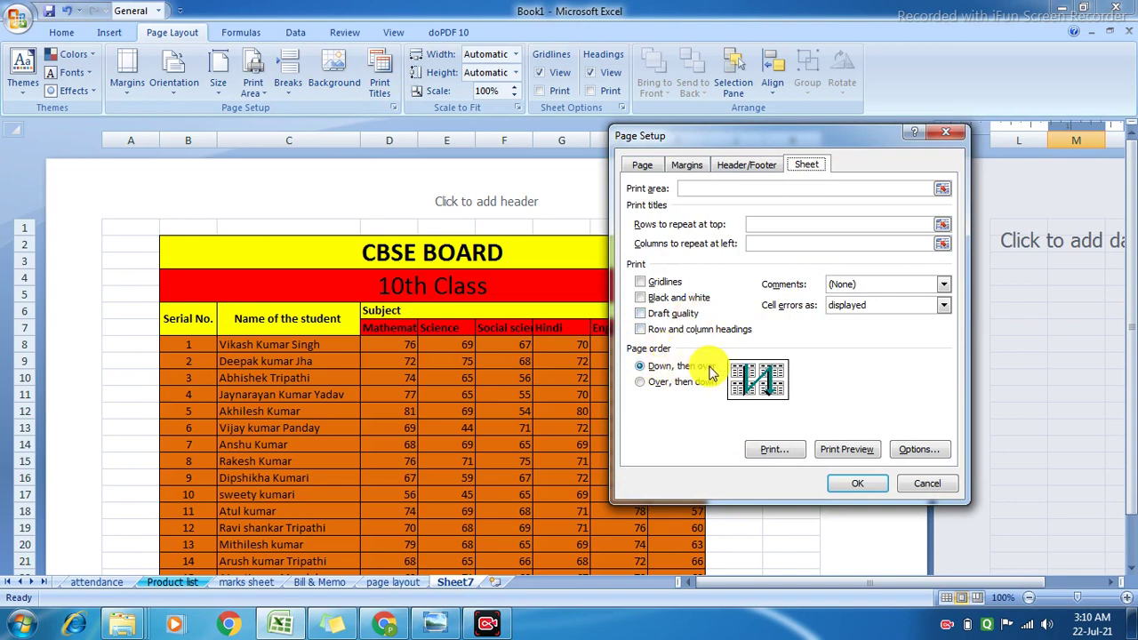
{"action": "left_click", "coordinate": [912, 485]}
{"action": "left_click_drag", "start_coordinate": [1131, 382], "coordinate": [1132, 411]}
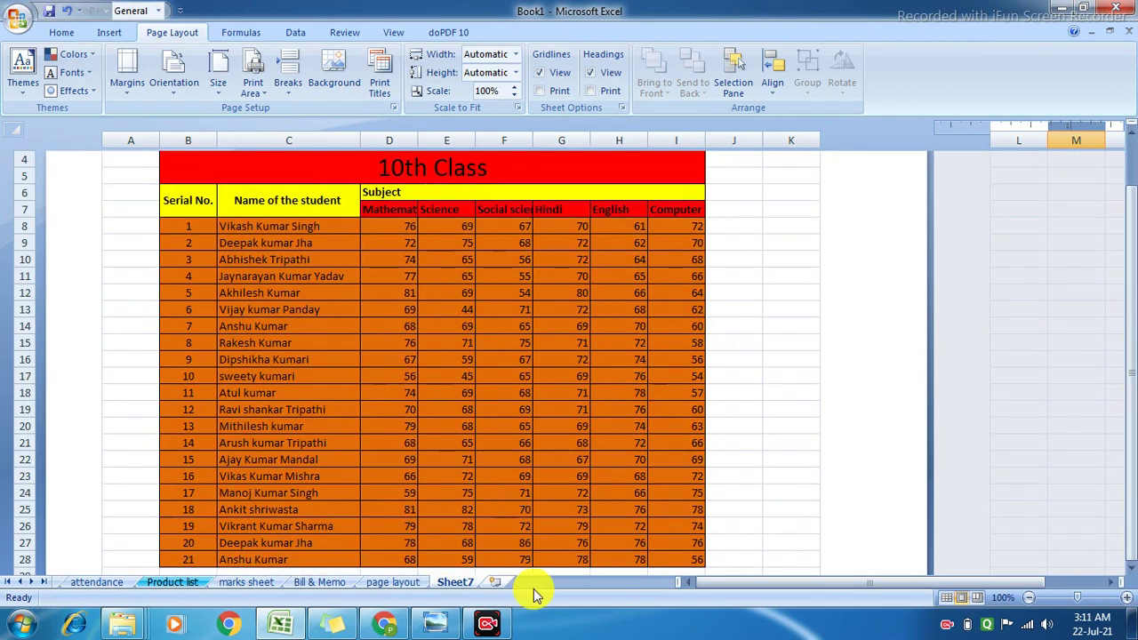
{"action": "left_click", "coordinate": [775, 390]}
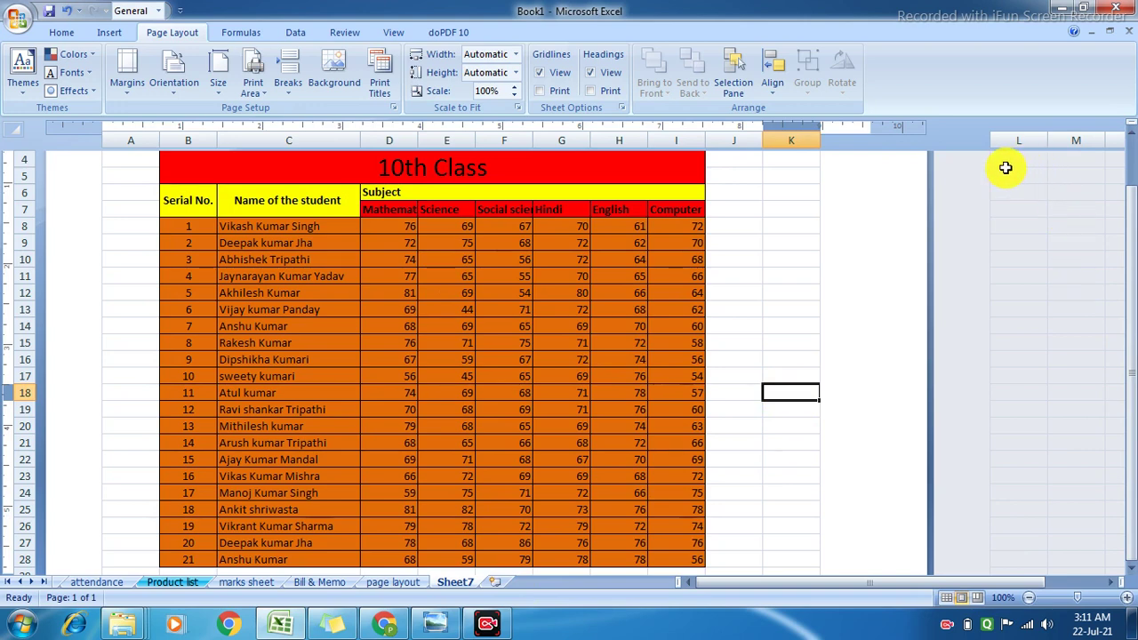
Step: Fill the value 2 down E37:E45 on the second page
{"action": "left_click", "coordinate": [753, 524]}
{"action": "key", "text": "Down"}
{"action": "key", "text": "Down"}
{"action": "key", "text": "Down"}
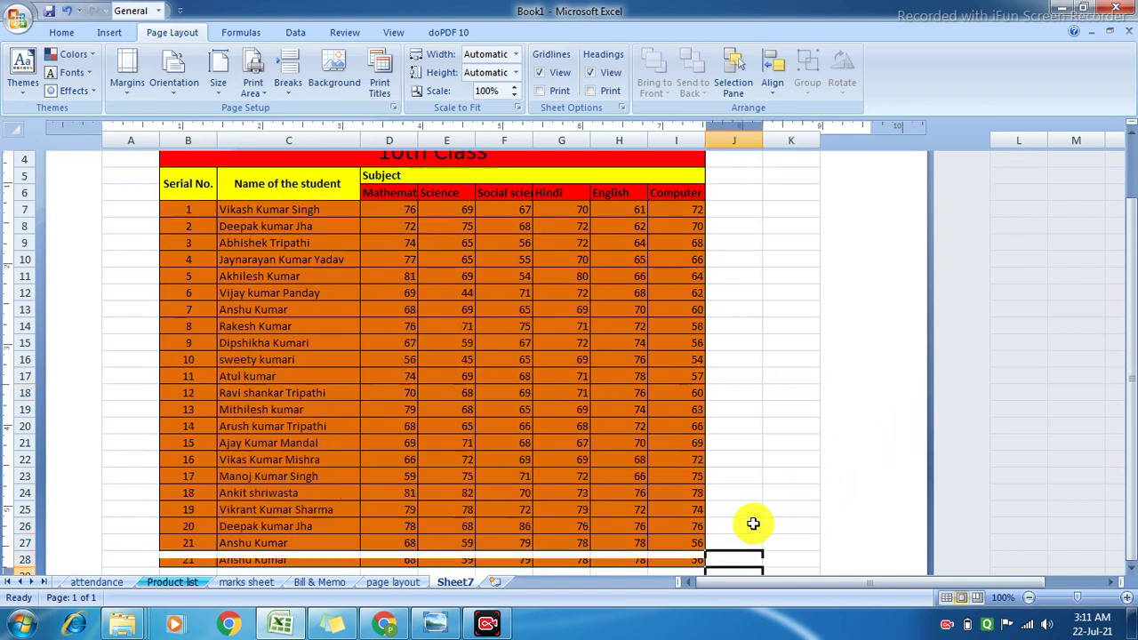
{"action": "key", "text": "Down"}
{"action": "key", "text": "Down"}
{"action": "key", "text": "Down"}
{"action": "key", "text": "Down"}
{"action": "key", "text": "Down"}
{"action": "key", "text": "Down"}
{"action": "key", "text": "Down"}
{"action": "key", "text": "Down"}
{"action": "key", "text": "Down"}
{"action": "key", "text": "Down"}
{"action": "key", "text": "Down"}
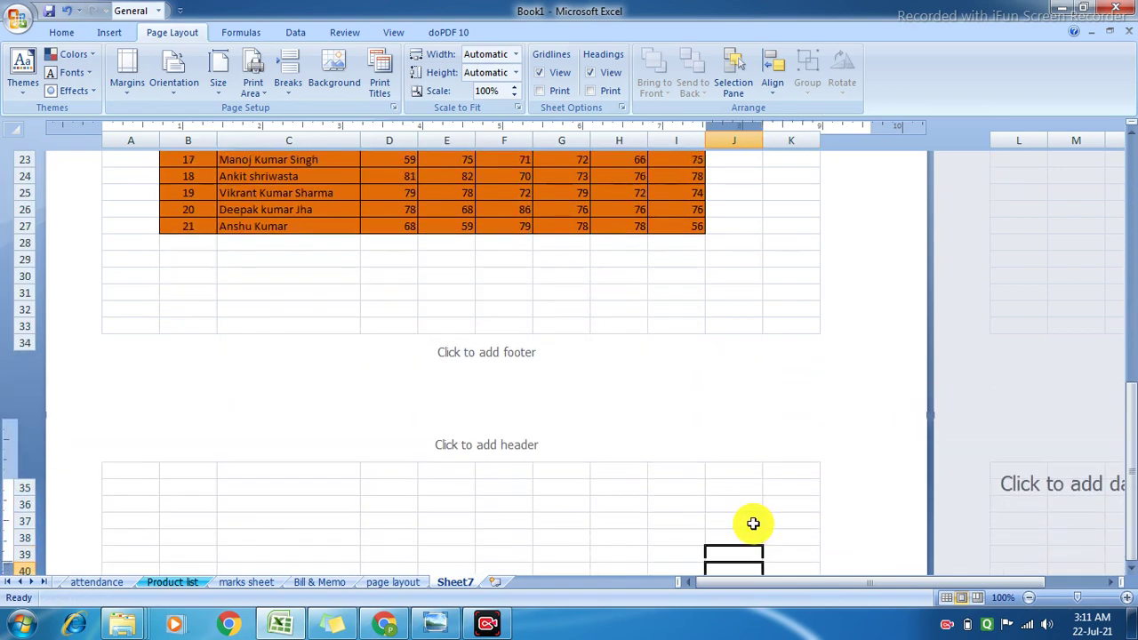
{"action": "key", "text": "Down"}
{"action": "key", "text": "Down"}
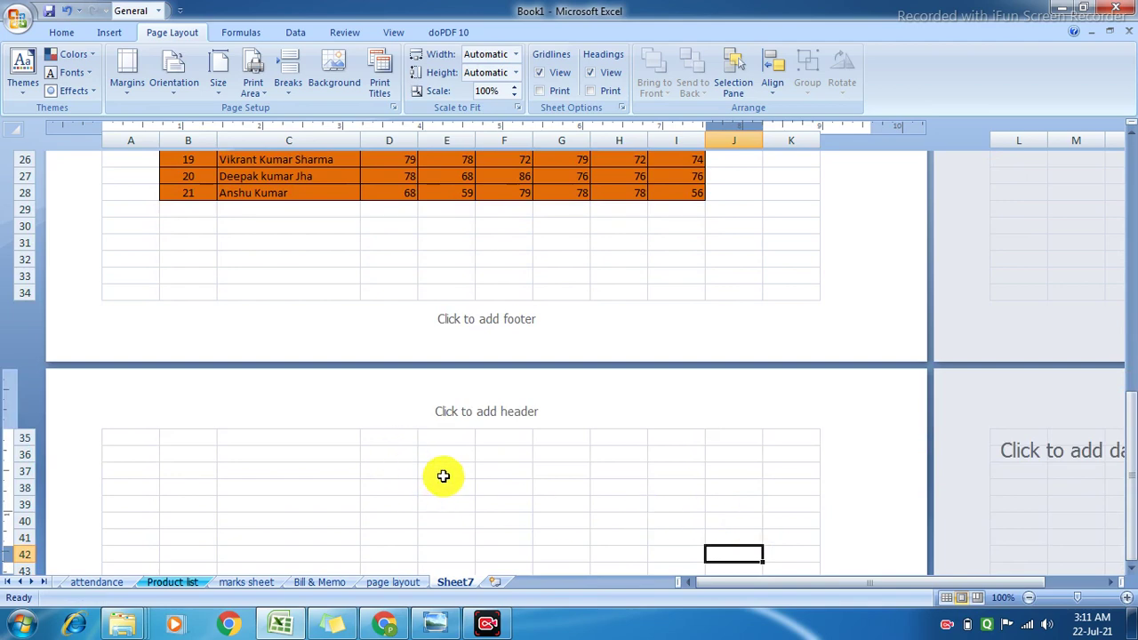
{"action": "left_click", "coordinate": [443, 476]}
{"action": "type", "text": "2"}
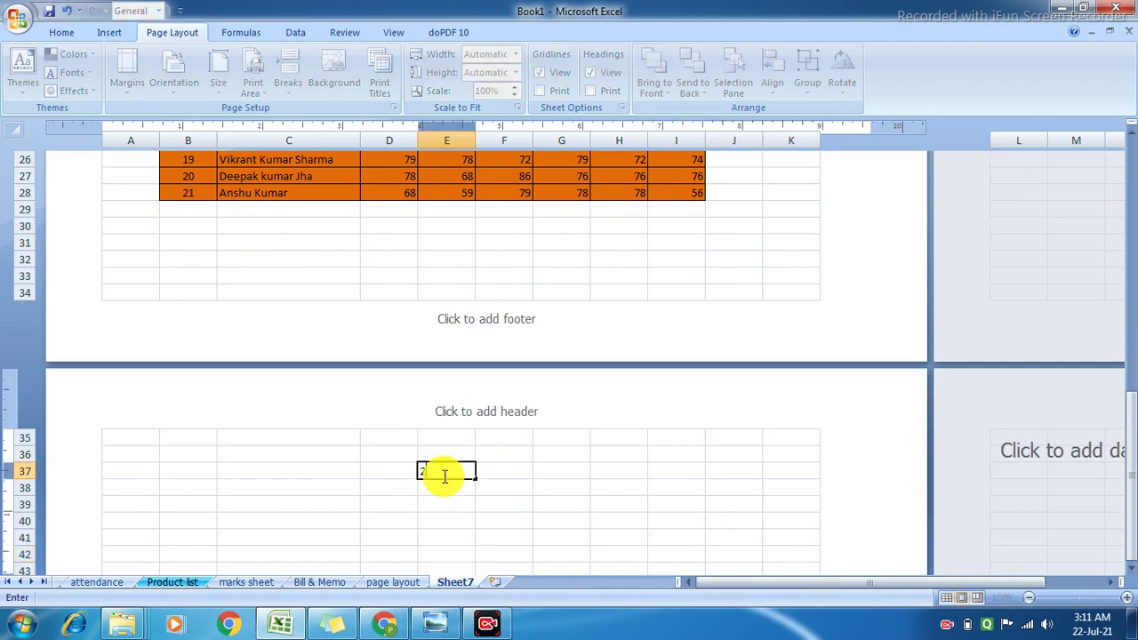
{"action": "left_click", "coordinate": [480, 485]}
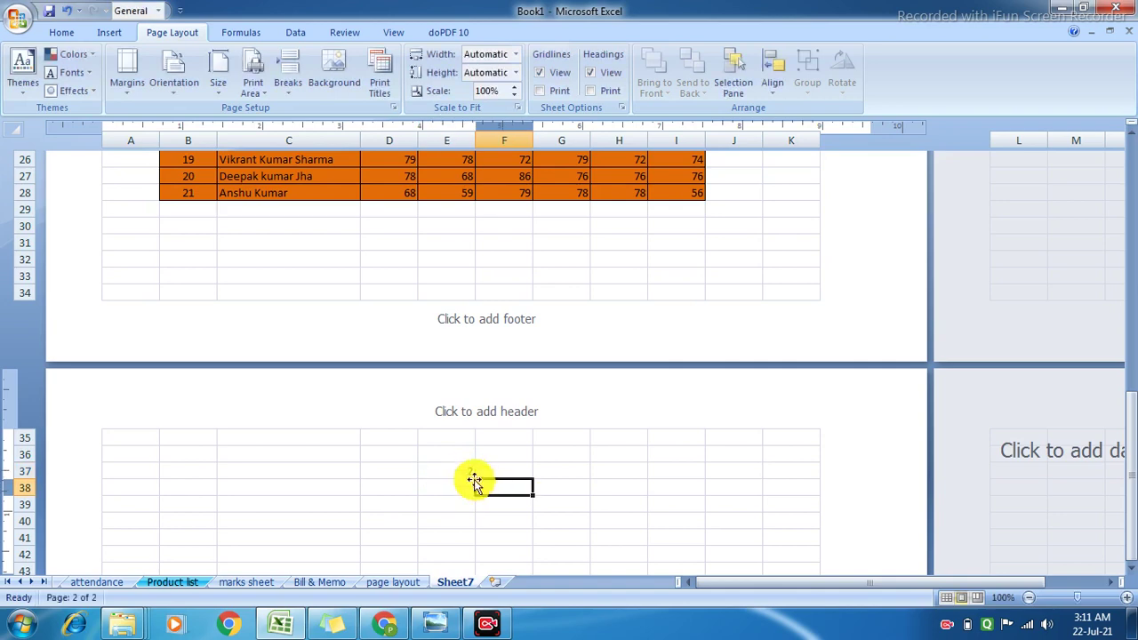
{"action": "left_click", "coordinate": [463, 467]}
{"action": "left_click_drag", "start_coordinate": [476, 480], "coordinate": [469, 544]}
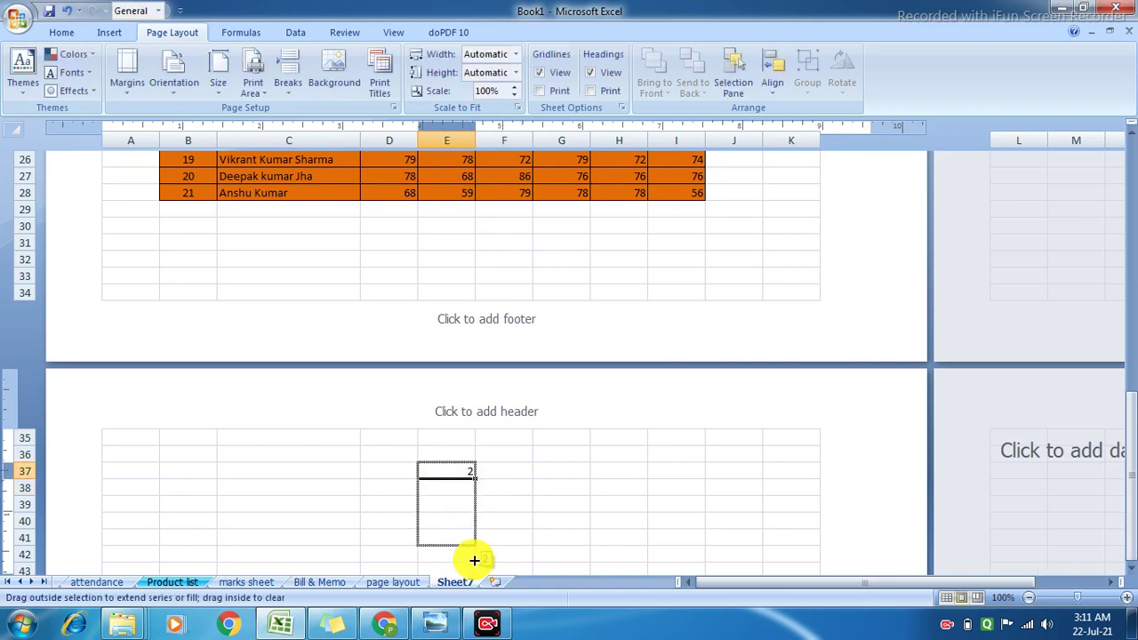
{"action": "left_click", "coordinate": [532, 535]}
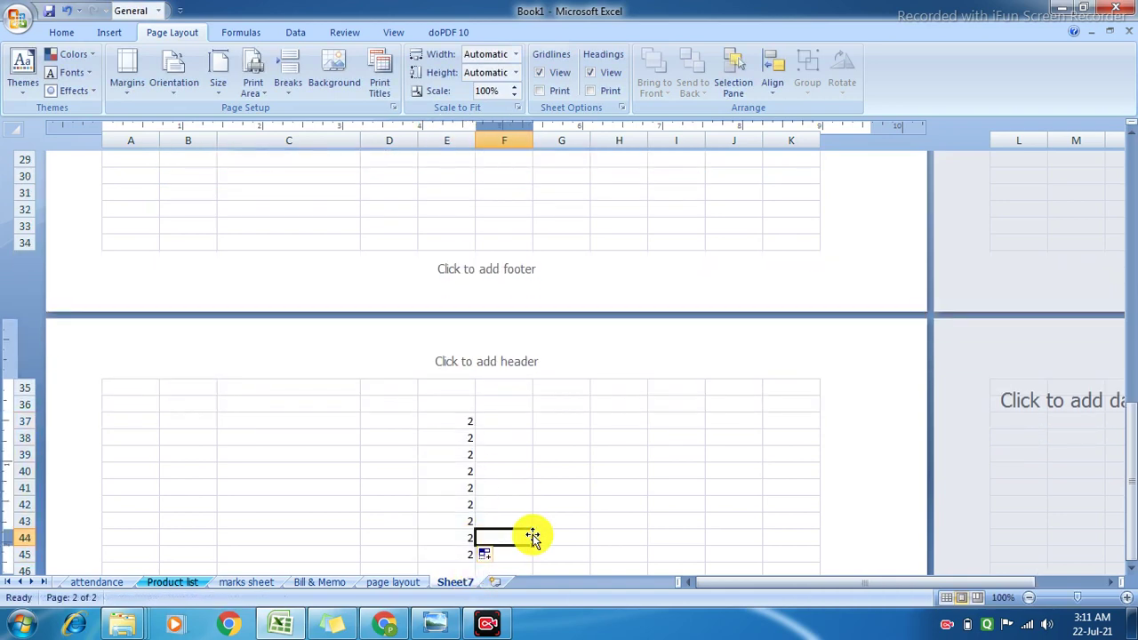
Step: Fill the value 3 down E71:E78 on the third page
{"action": "key", "text": "Down"}
{"action": "key", "text": "Down"}
{"action": "key", "text": "Down"}
{"action": "key", "text": "Down"}
{"action": "key", "text": "Down"}
{"action": "key", "text": "Down"}
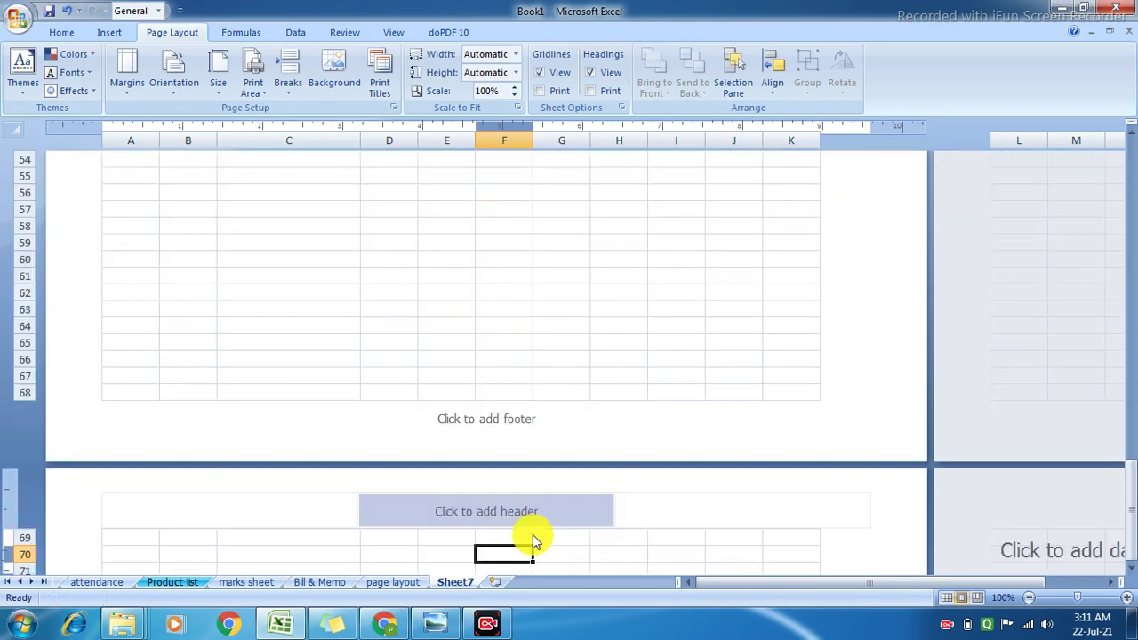
{"action": "key", "text": "Down"}
{"action": "key", "text": "Down"}
{"action": "key", "text": "Down"}
{"action": "left_click", "coordinate": [456, 435]}
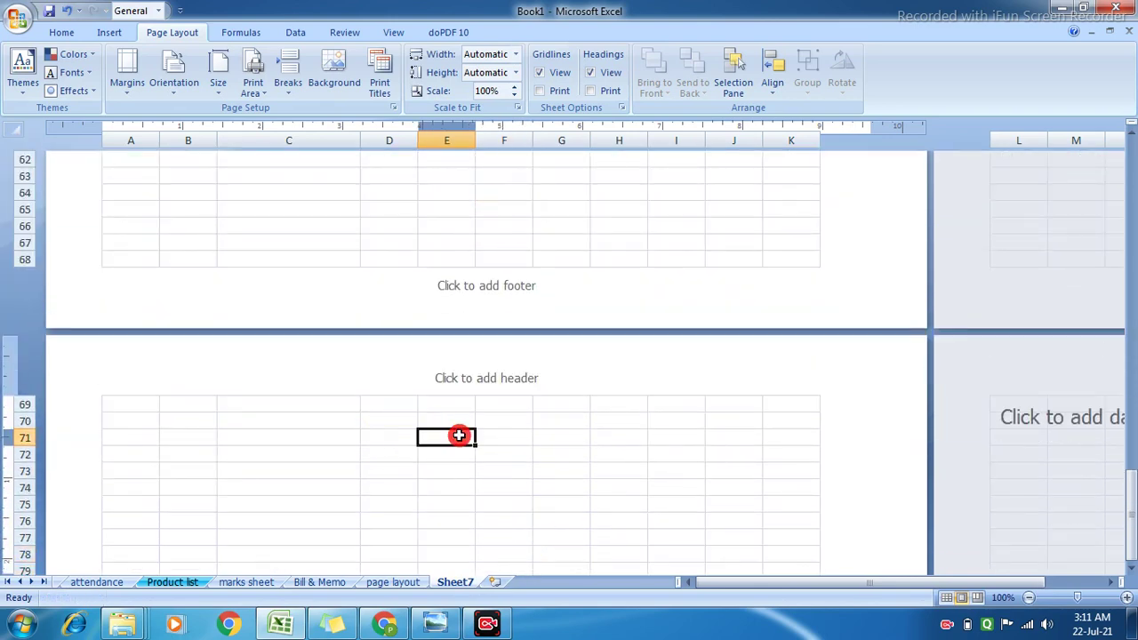
{"action": "type", "text": "3"}
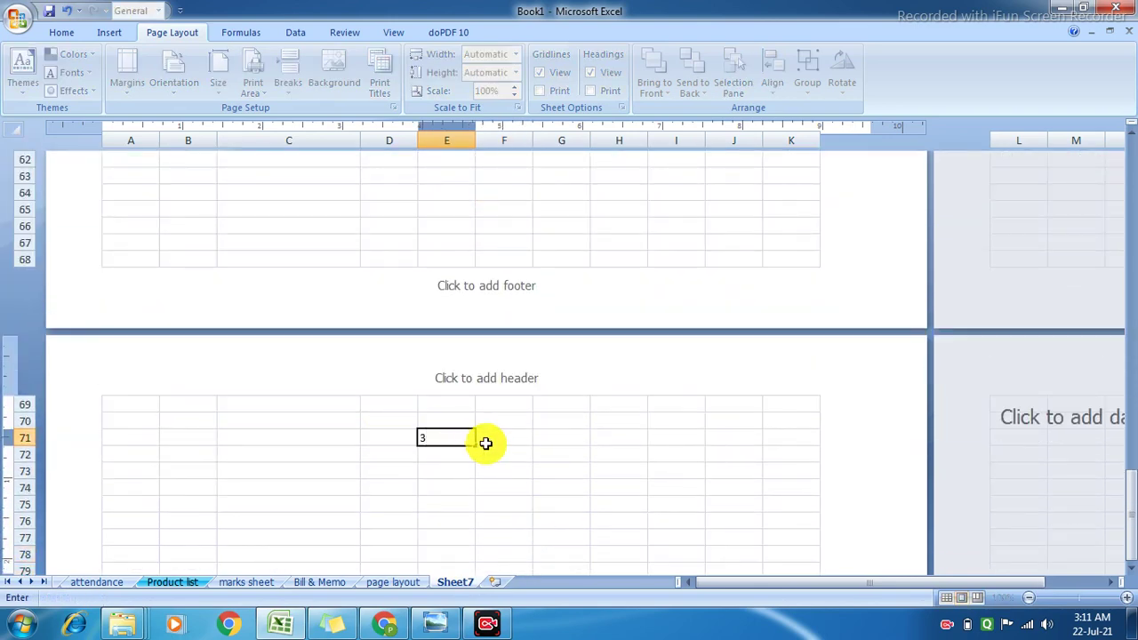
{"action": "left_click", "coordinate": [487, 446]}
{"action": "left_click", "coordinate": [475, 444]}
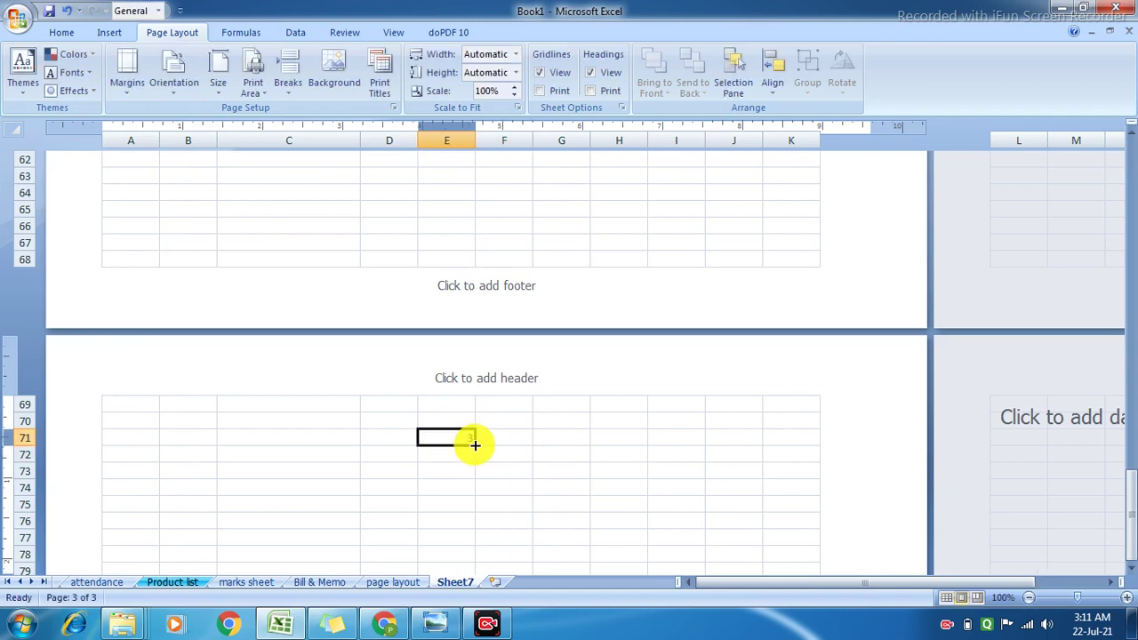
{"action": "left_click_drag", "start_coordinate": [475, 447], "coordinate": [470, 554]}
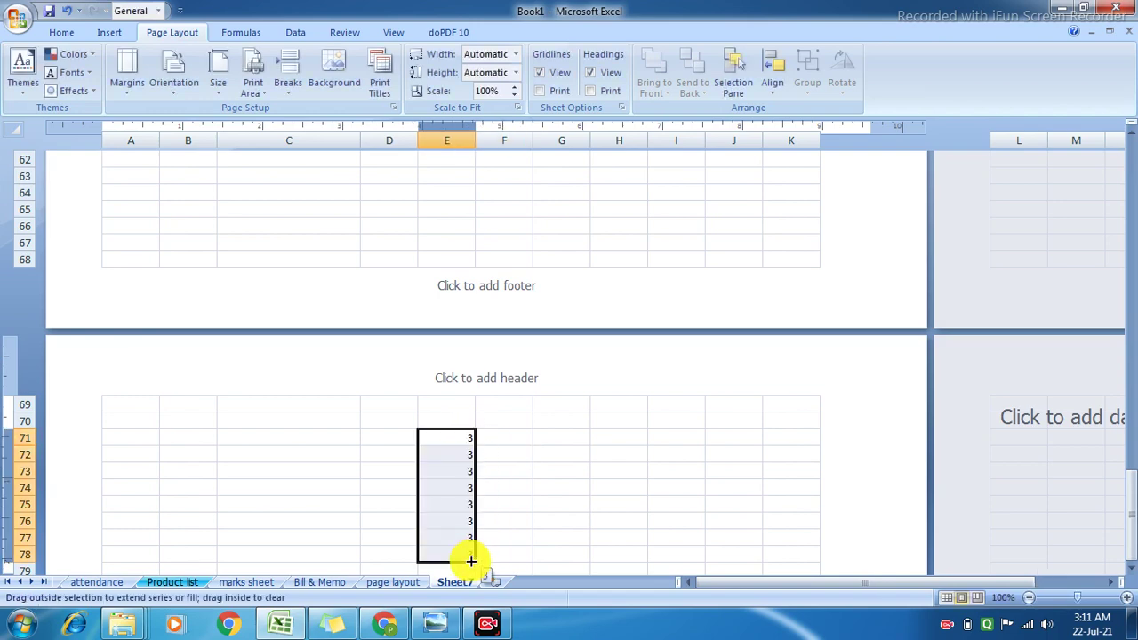
{"action": "left_click", "coordinate": [594, 478]}
Step: Fill the value 4 down N3:N12 on the page beside the table
{"action": "left_click_drag", "start_coordinate": [1131, 505], "coordinate": [1131, 147]}
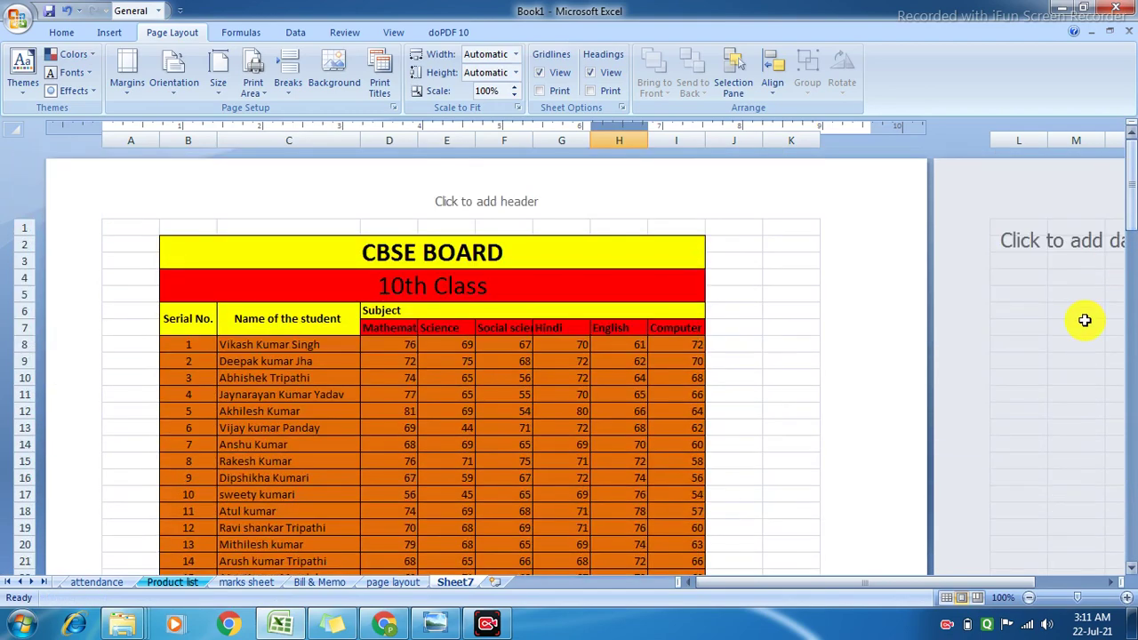
{"action": "left_click", "coordinate": [1084, 316]}
{"action": "key", "text": "Right"}
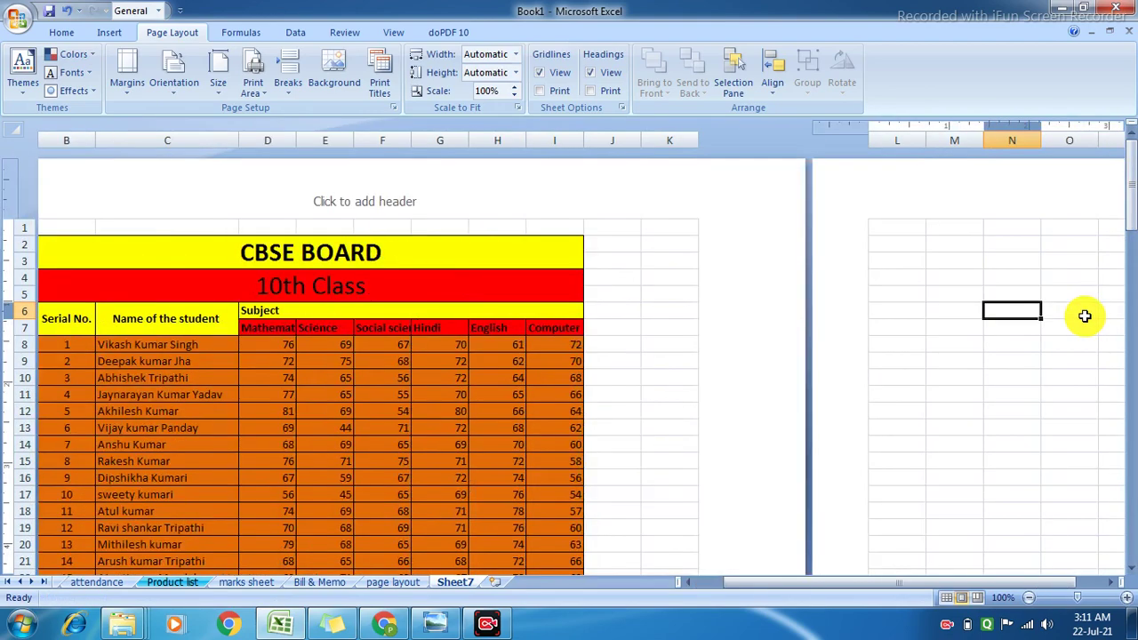
{"action": "left_click", "coordinate": [1018, 261]}
{"action": "type", "text": "4"}
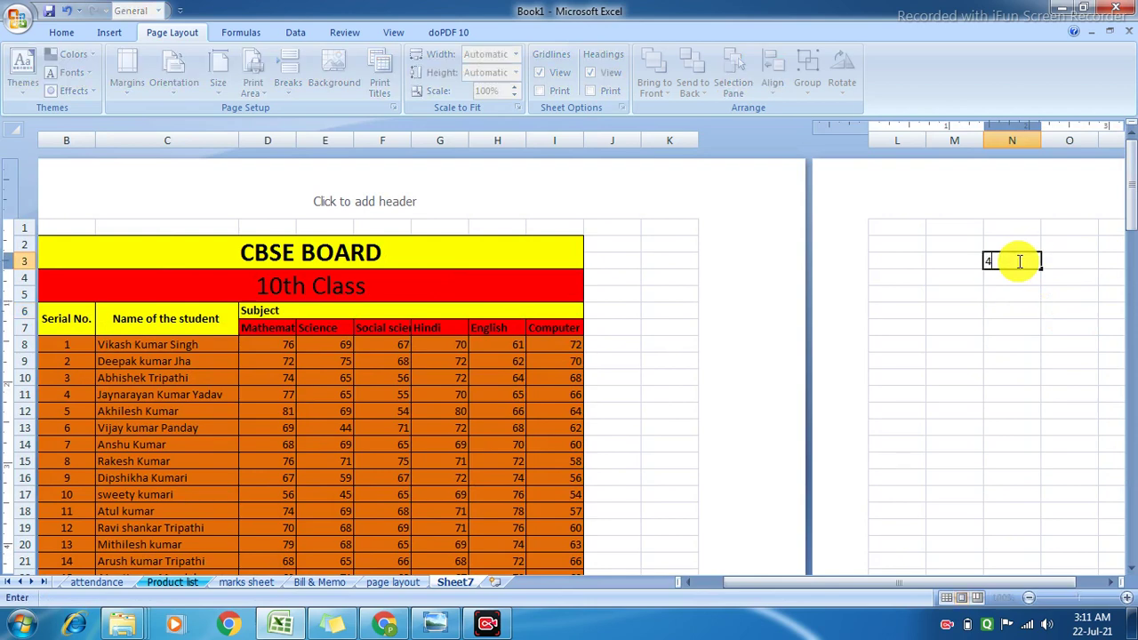
{"action": "key", "text": "Return"}
{"action": "left_click", "coordinate": [1020, 259]}
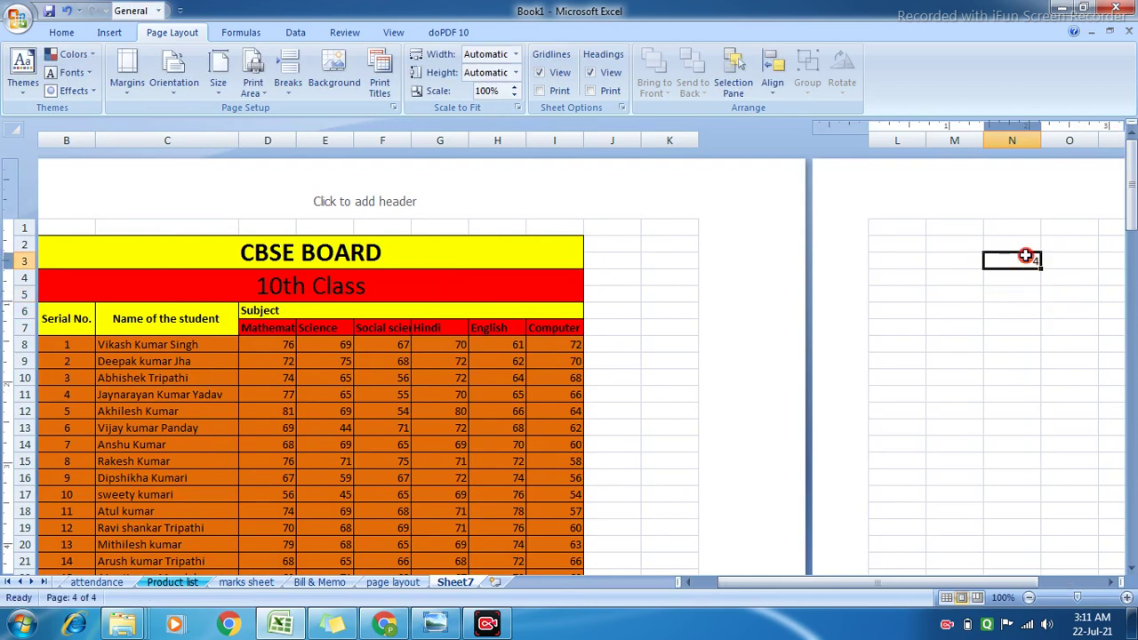
{"action": "left_click_drag", "start_coordinate": [1038, 271], "coordinate": [1037, 415]}
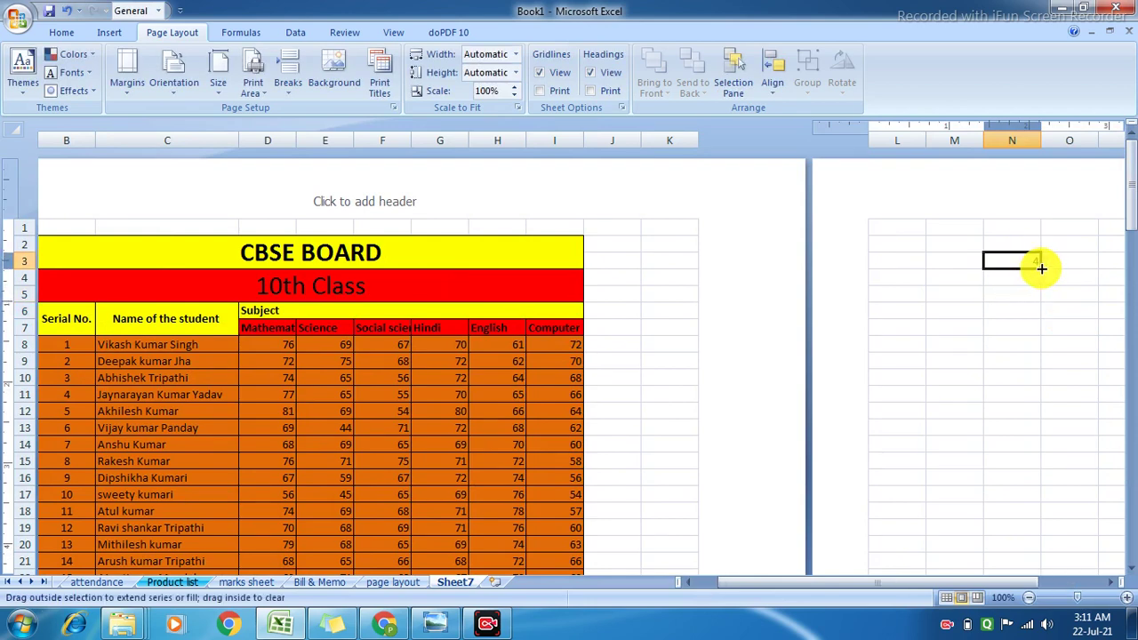
{"action": "left_click", "coordinate": [1023, 513]}
Step: Fill the value 5 down N36:N50 on the next page
{"action": "key", "text": "Down"}
{"action": "key", "text": "Down"}
{"action": "key", "text": "Down"}
{"action": "key", "text": "Down"}
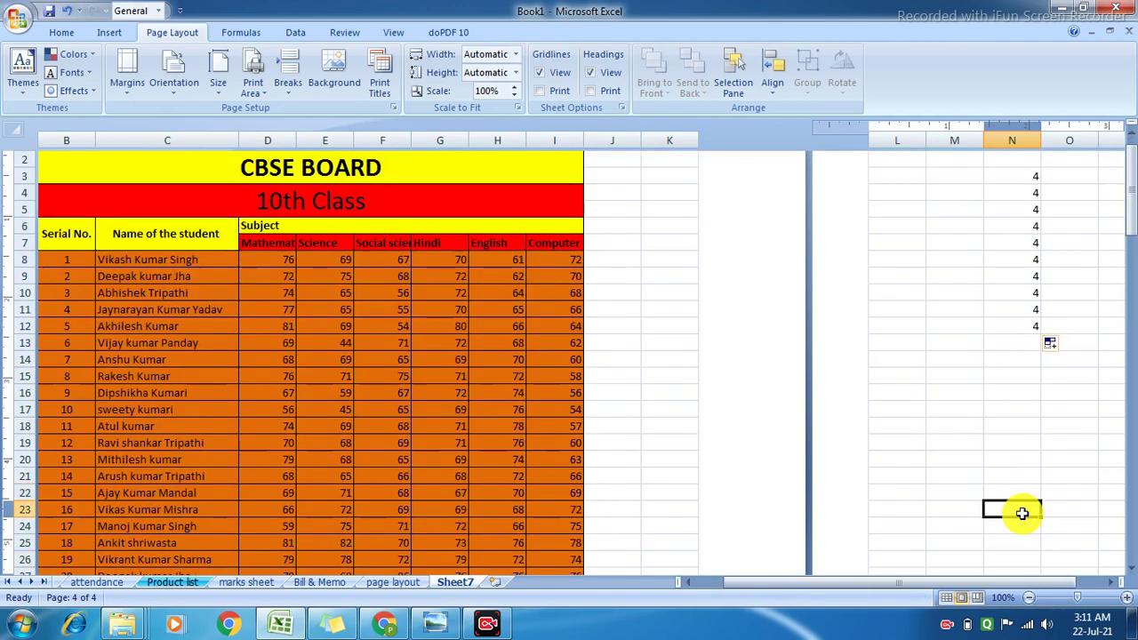
{"action": "key", "text": "Down"}
{"action": "key", "text": "Down"}
{"action": "key", "text": "Down"}
{"action": "key", "text": "Down"}
{"action": "key", "text": "Down"}
{"action": "key", "text": "Down"}
{"action": "key", "text": "Down"}
{"action": "key", "text": "Down"}
{"action": "key", "text": "Down"}
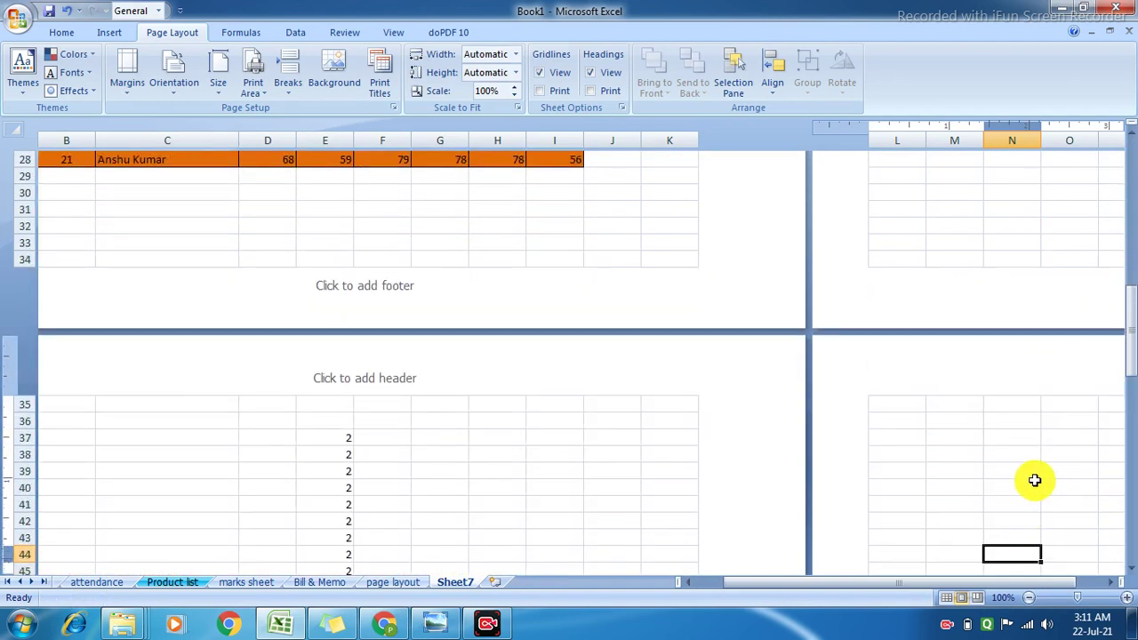
{"action": "left_click", "coordinate": [1017, 423]}
{"action": "type", "text": "5"}
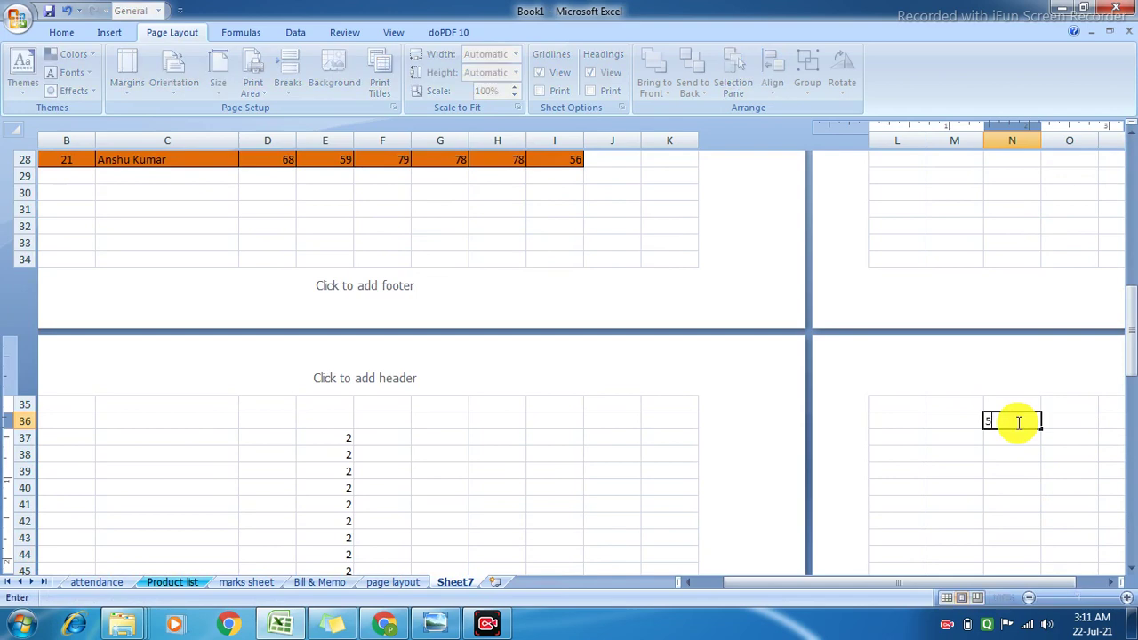
{"action": "left_click", "coordinate": [1022, 439]}
{"action": "left_click", "coordinate": [1034, 420]}
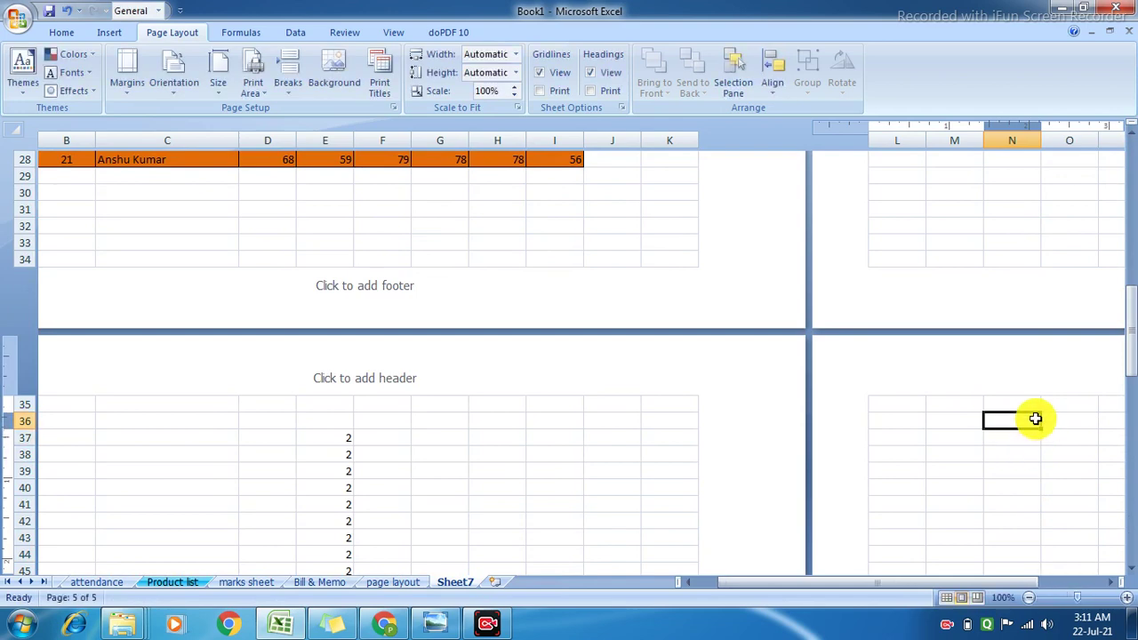
{"action": "left_click_drag", "start_coordinate": [1043, 430], "coordinate": [1000, 532]}
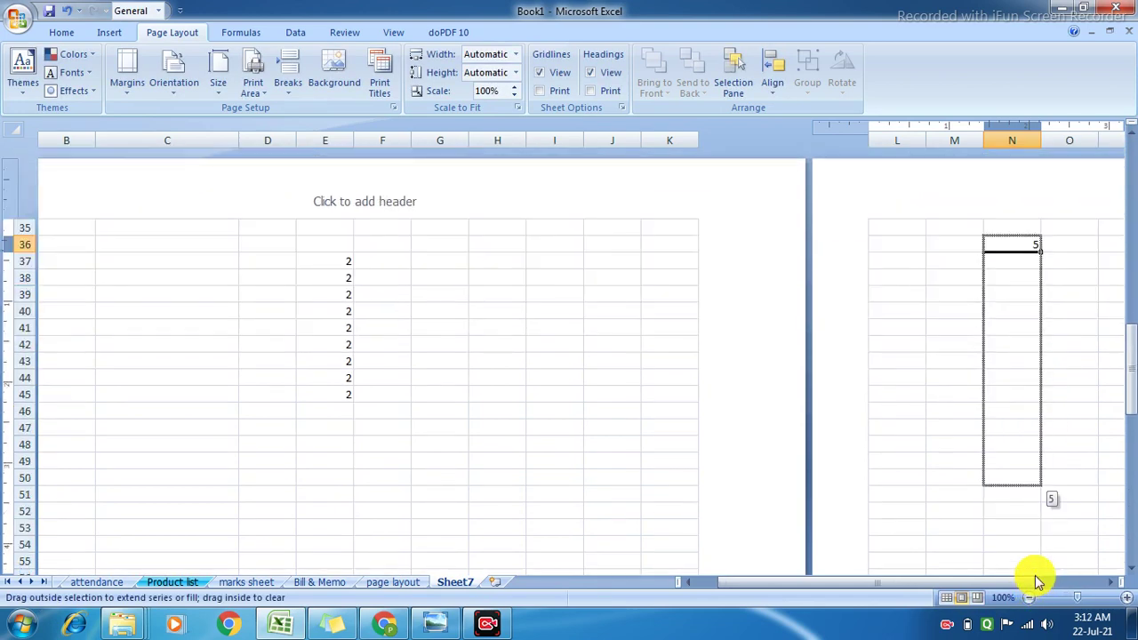
{"action": "left_click", "coordinate": [999, 532]}
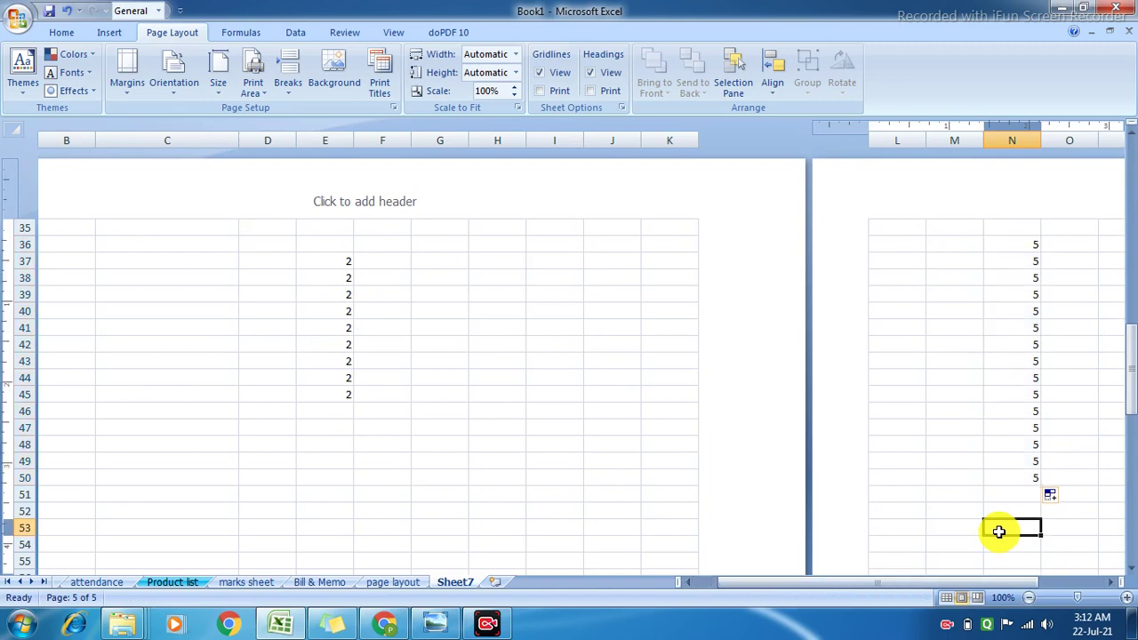
Step: Fill N71:N78 with the sixth page's number and return to the top of the sheet
{"action": "key", "text": "Down"}
{"action": "key", "text": "Down"}
{"action": "key", "text": "Down"}
{"action": "key", "text": "Down"}
{"action": "key", "text": "Down"}
{"action": "key", "text": "Down"}
{"action": "key", "text": "Down"}
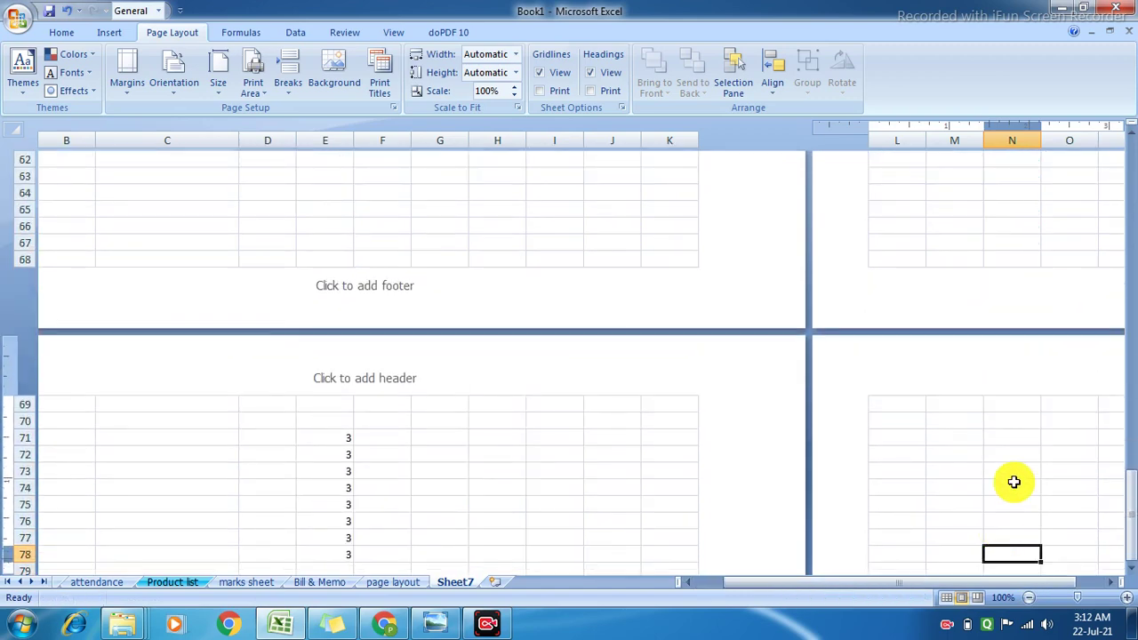
{"action": "left_click", "coordinate": [1028, 441]}
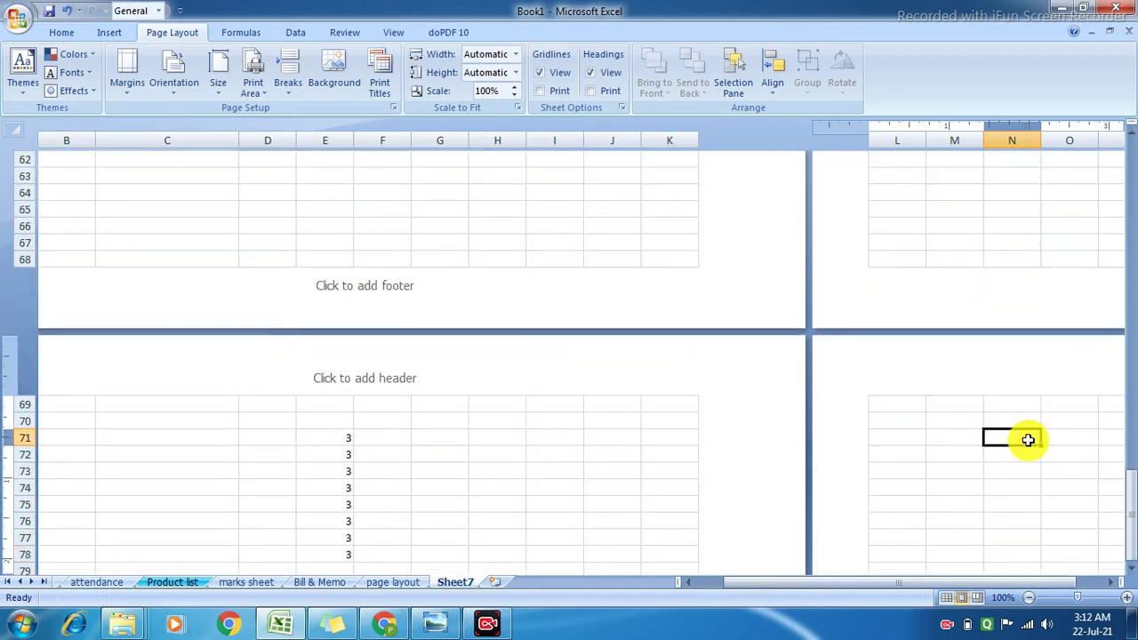
{"action": "type", "text": "4"}
{"action": "key", "text": "Return"}
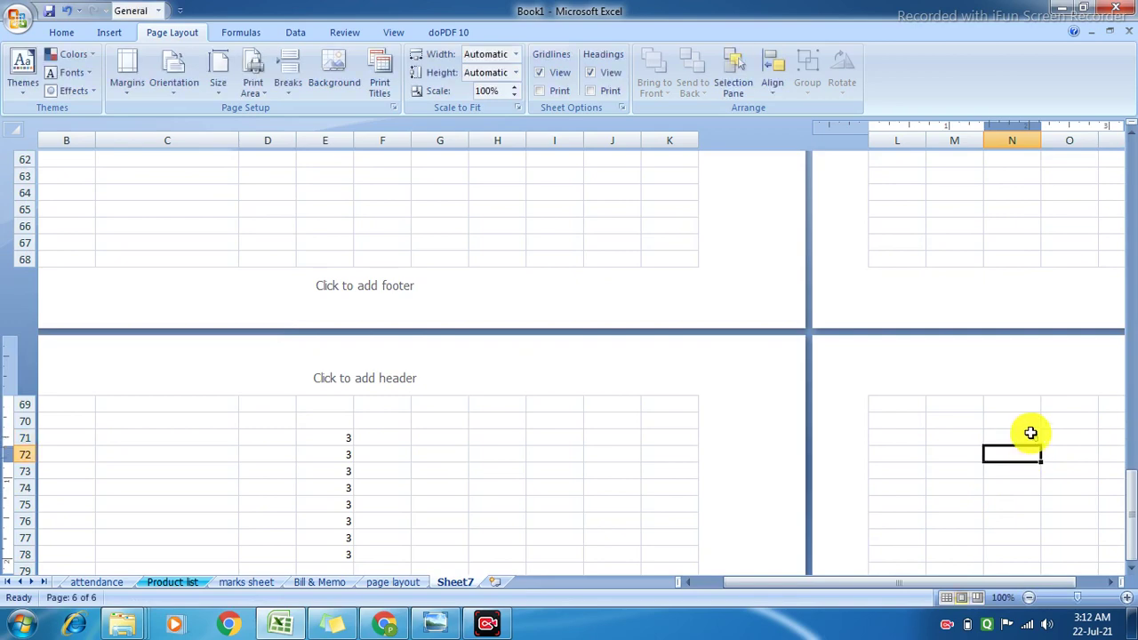
{"action": "left_click", "coordinate": [1031, 433]}
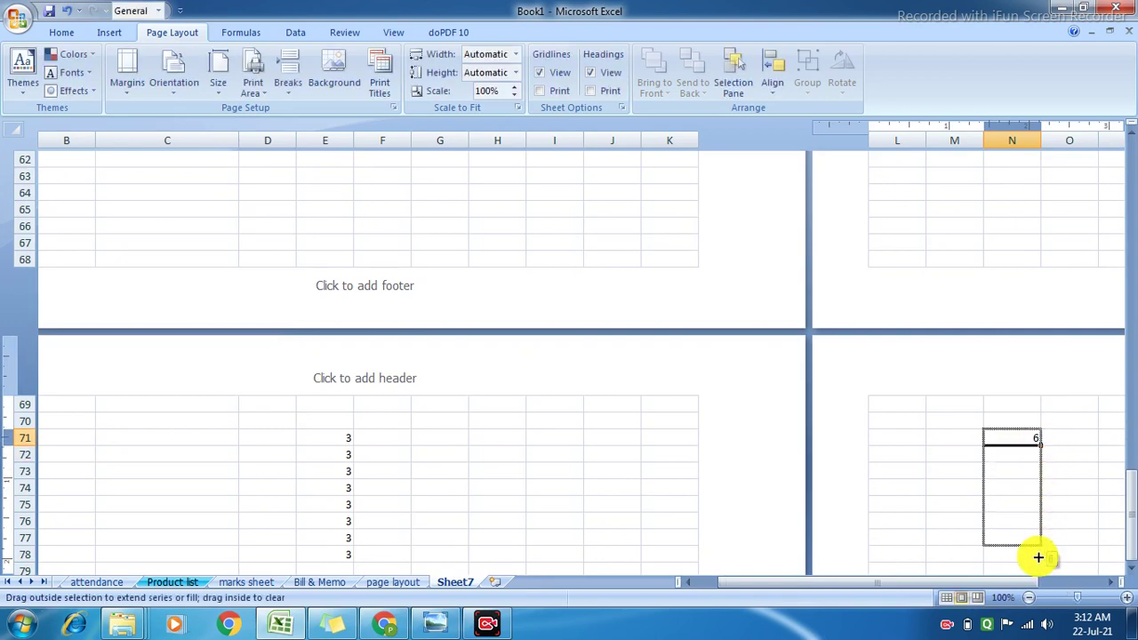
{"action": "left_click_drag", "start_coordinate": [1042, 446], "coordinate": [1037, 556]}
{"action": "left_click", "coordinate": [952, 455]}
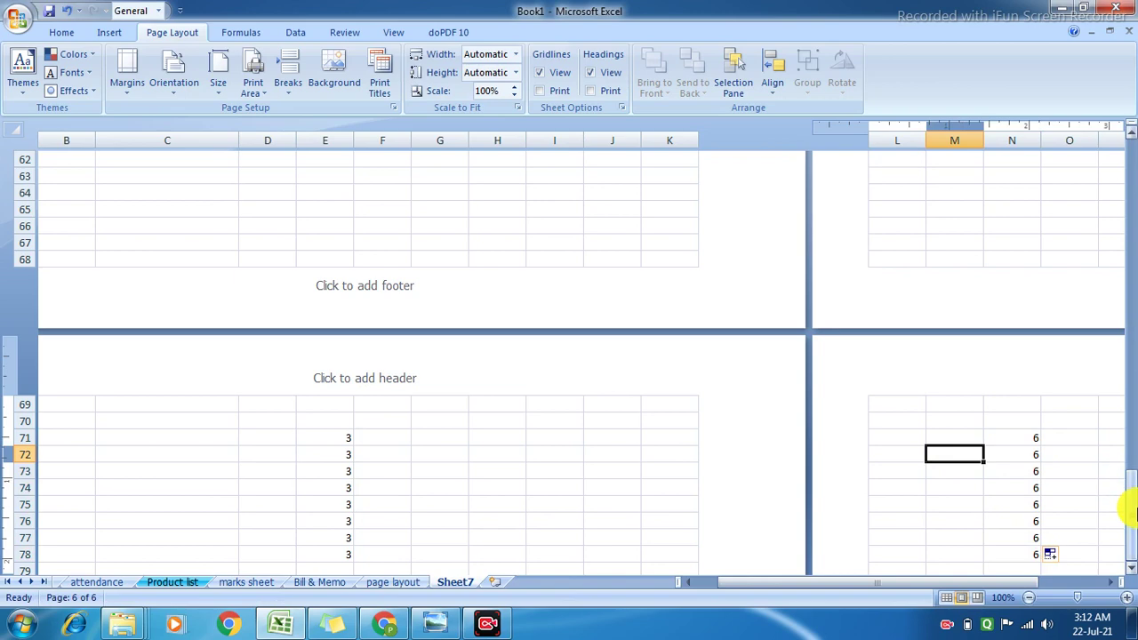
{"action": "left_click_drag", "start_coordinate": [1131, 509], "coordinate": [1131, 153]}
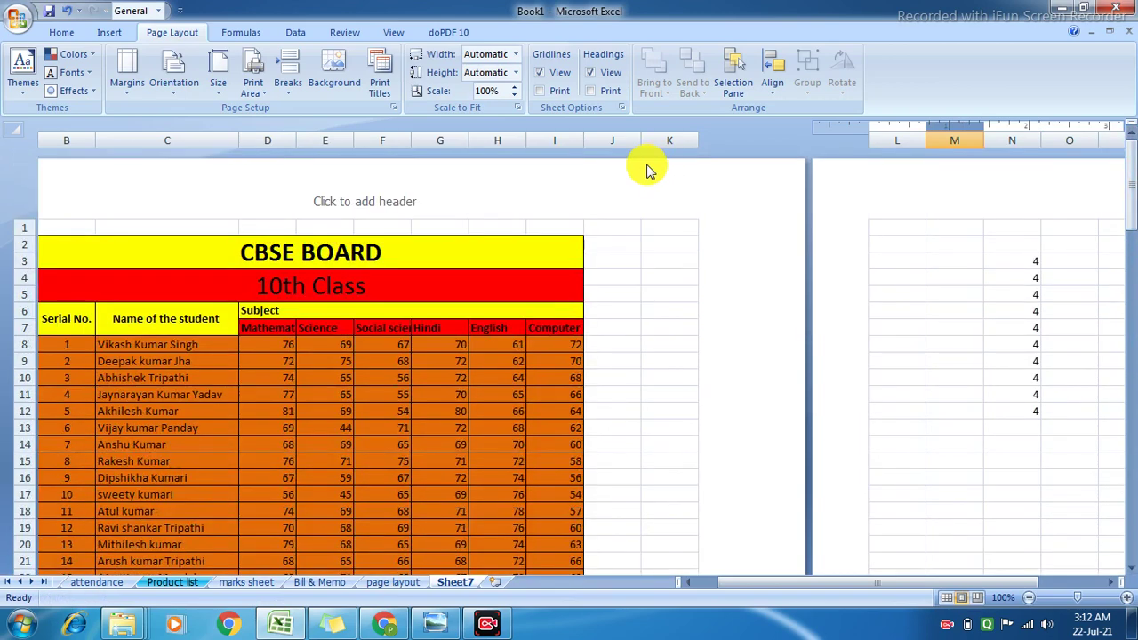
Step: Preview the six printed pages from the Sheet tab of Page Setup
{"action": "left_click", "coordinate": [393, 108]}
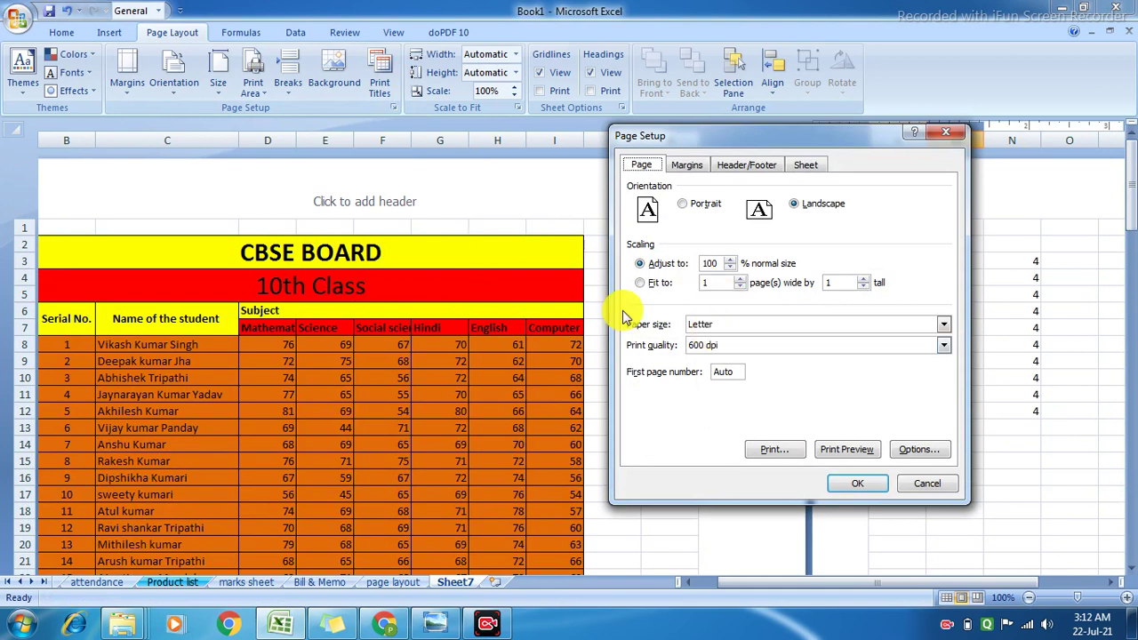
{"action": "left_click", "coordinate": [926, 484]}
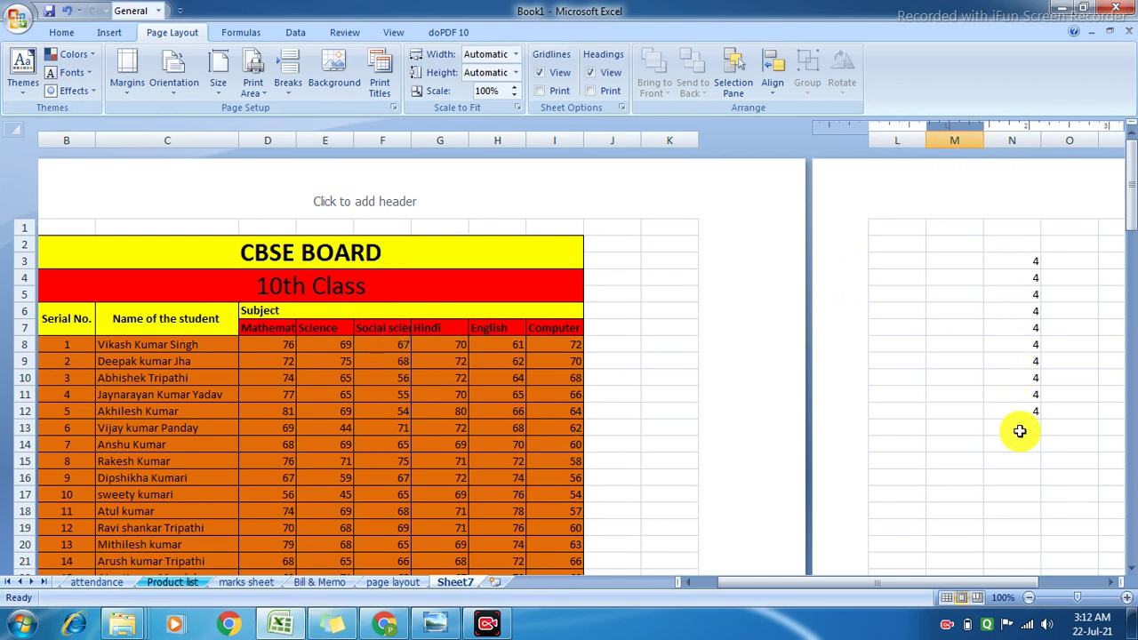
{"action": "left_click", "coordinate": [393, 107]}
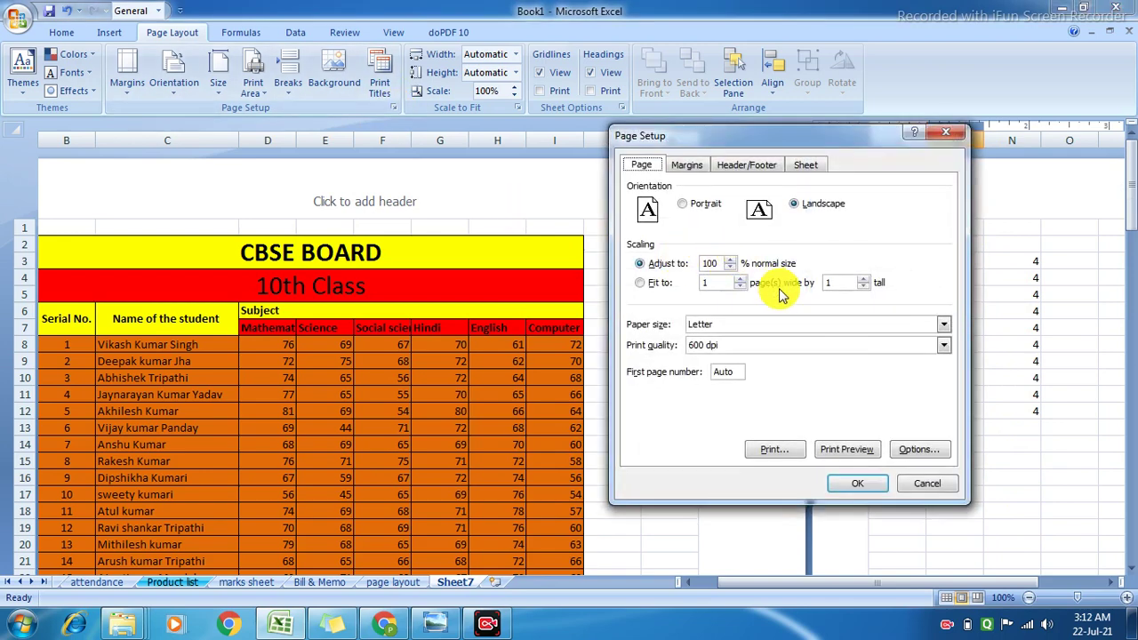
{"action": "left_click", "coordinate": [803, 166]}
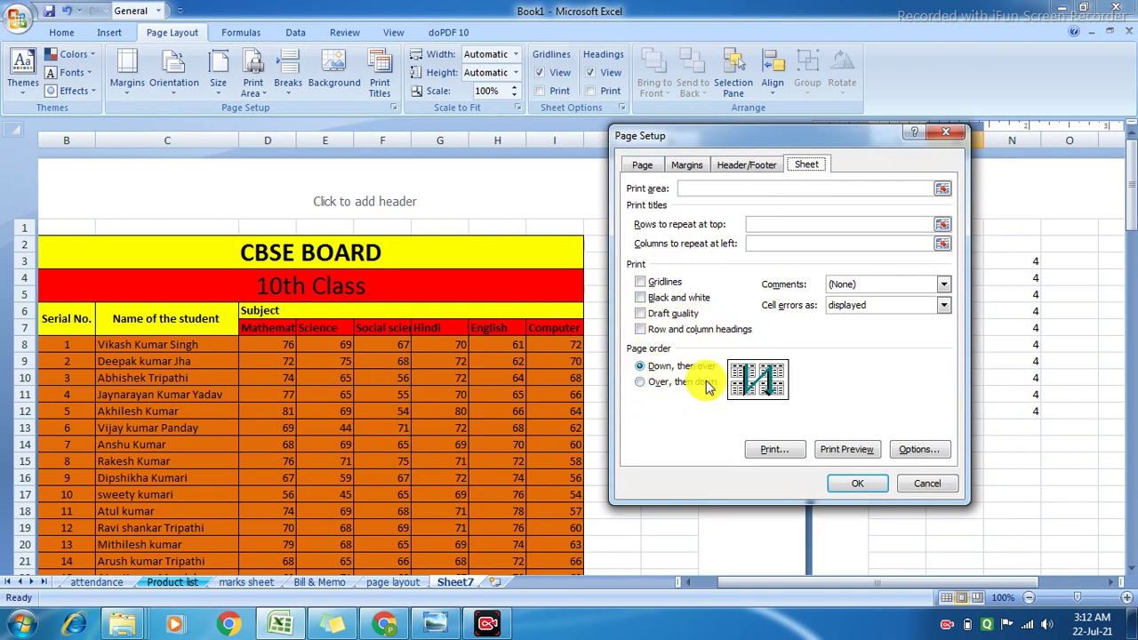
{"action": "left_click", "coordinate": [836, 450]}
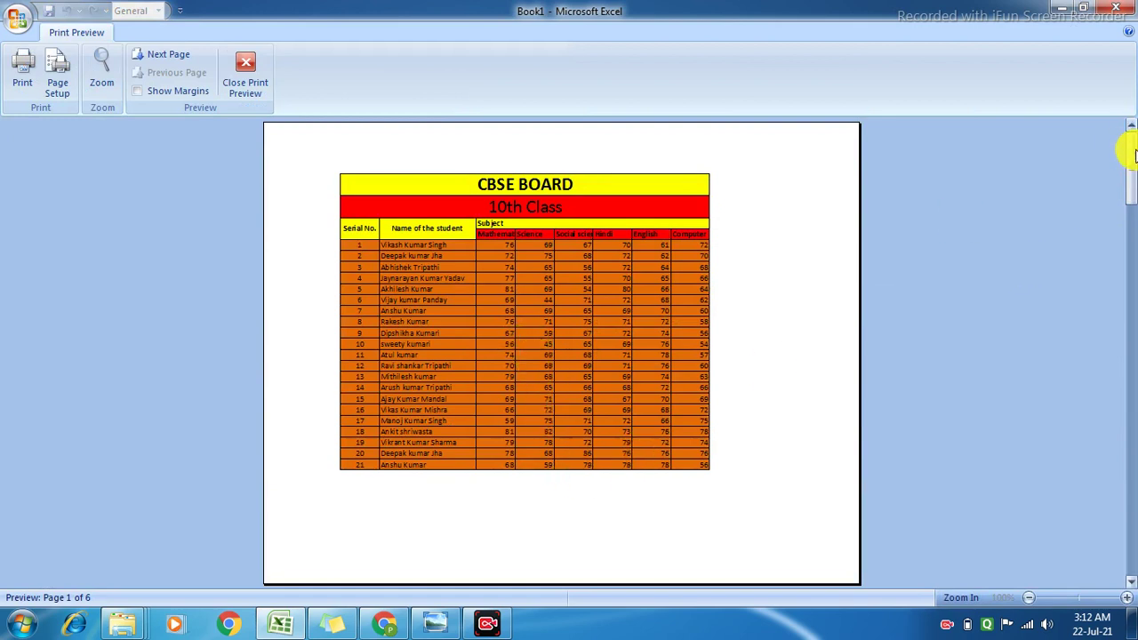
Step: Page through preview pages 2–6, then close Print Preview
{"action": "left_click", "coordinate": [1131, 203]}
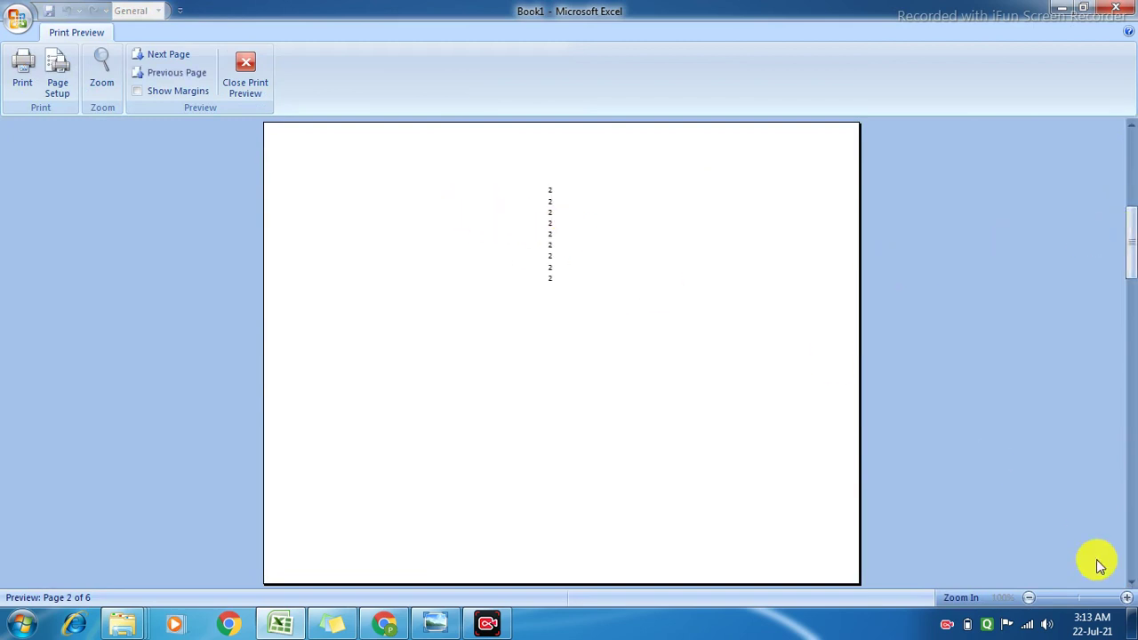
{"action": "left_click", "coordinate": [1132, 582]}
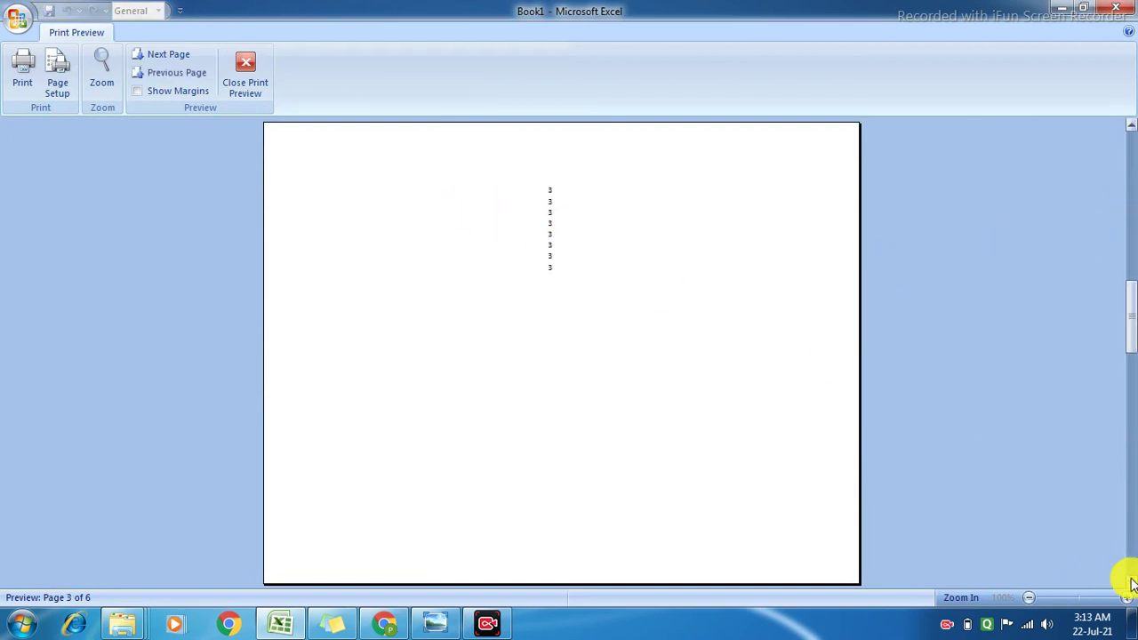
{"action": "left_click", "coordinate": [1132, 582]}
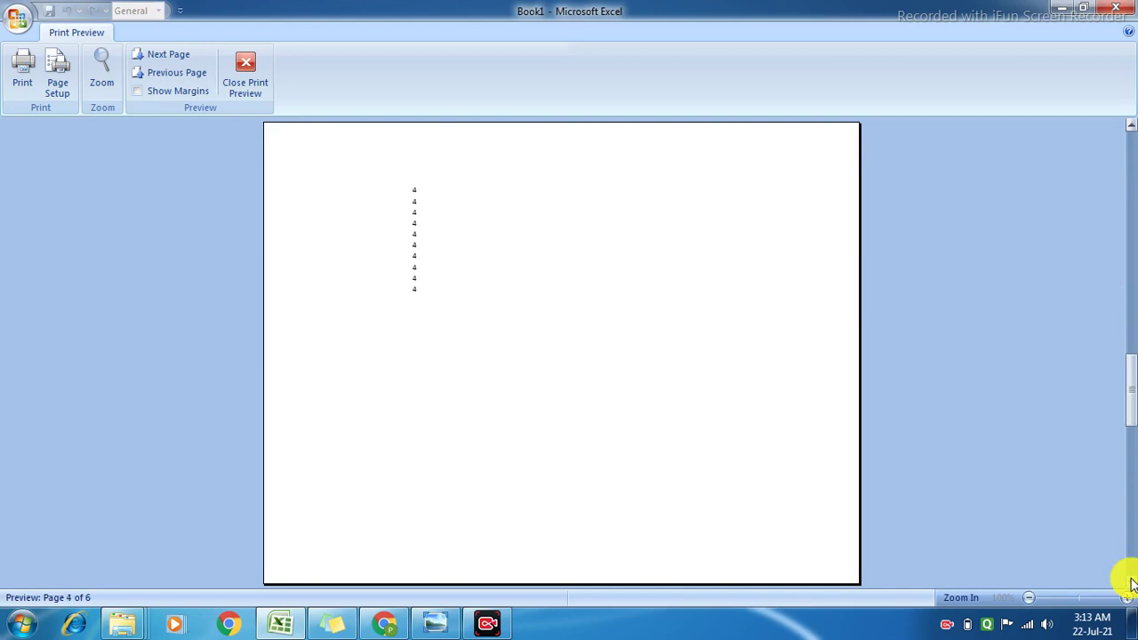
{"action": "left_click", "coordinate": [1132, 583]}
{"action": "left_click", "coordinate": [1132, 583]}
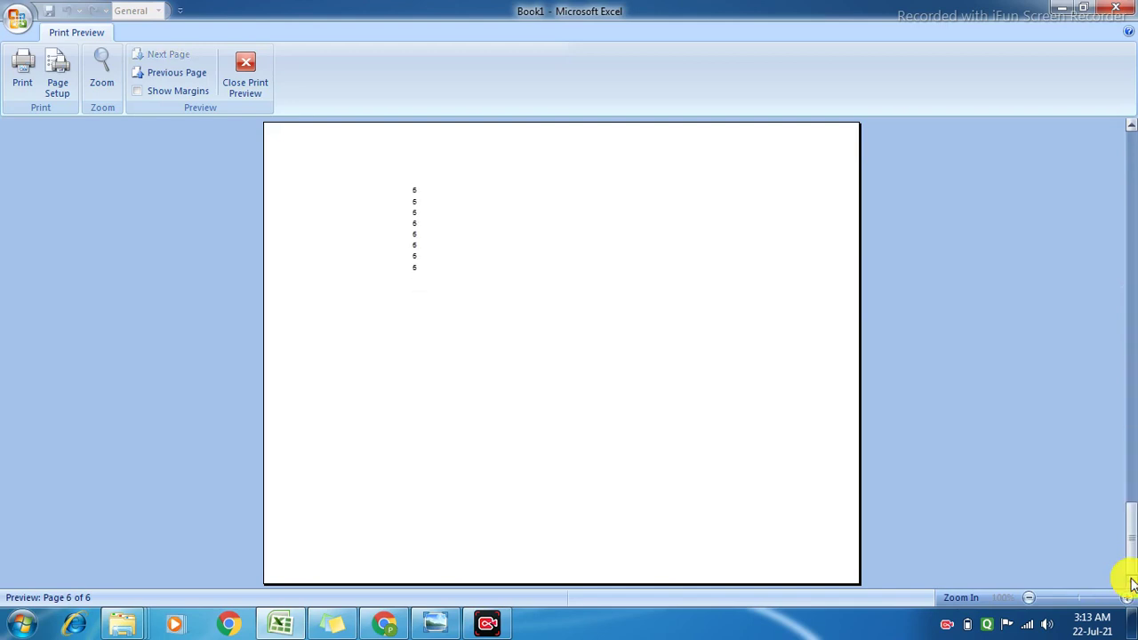
{"action": "left_click_drag", "start_coordinate": [1131, 531], "coordinate": [1121, 233]}
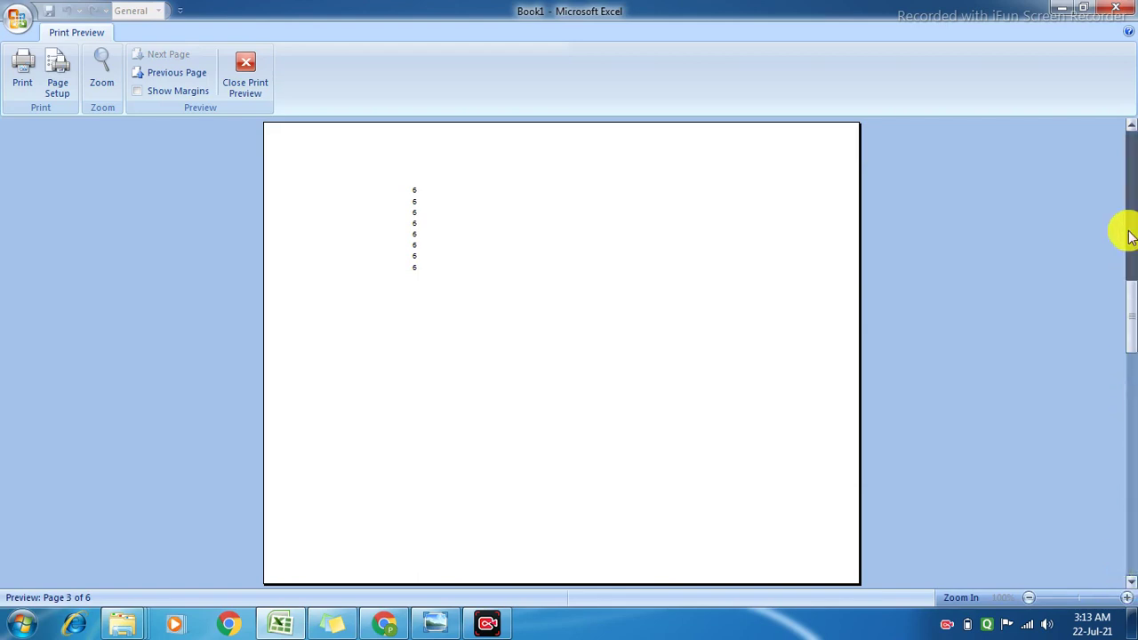
{"action": "left_click", "coordinate": [252, 71]}
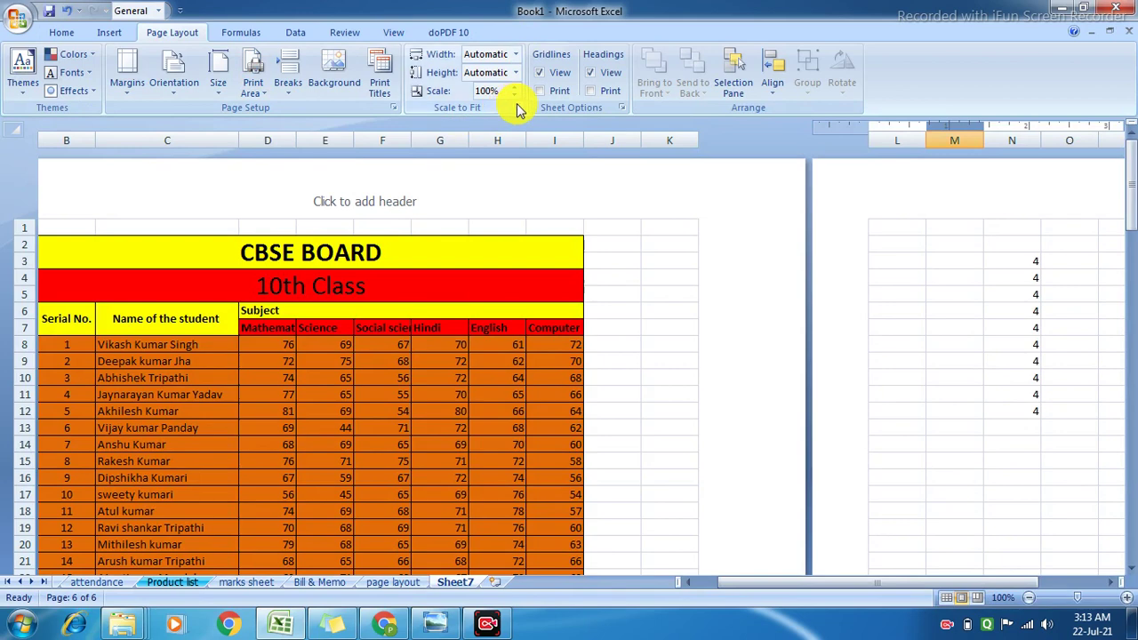
{"action": "left_click", "coordinate": [393, 108]}
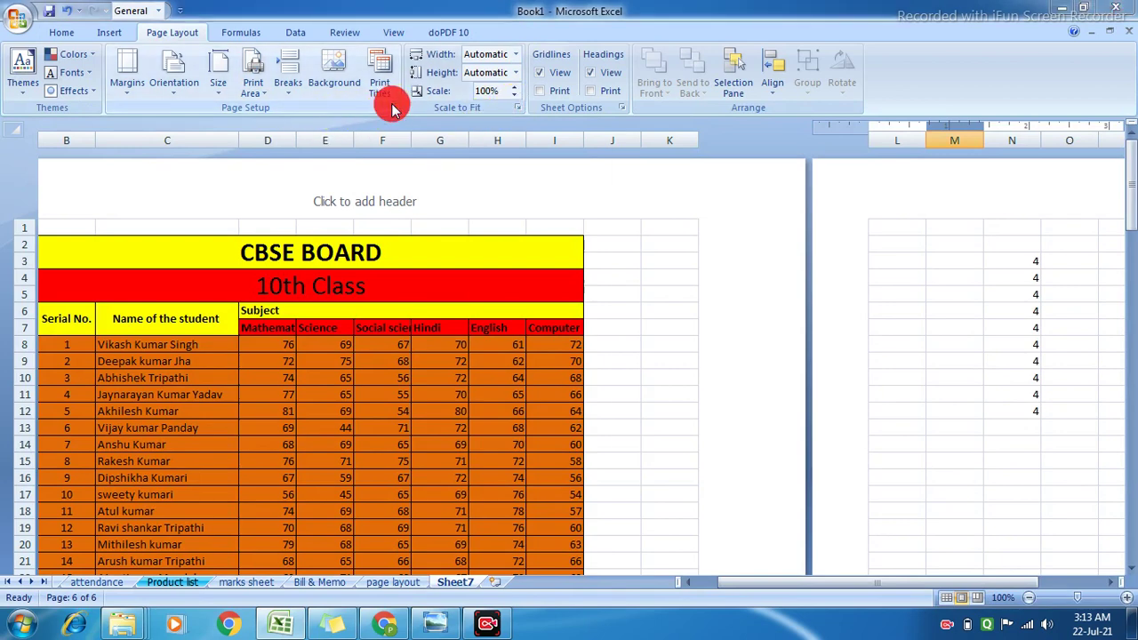
{"action": "left_click", "coordinate": [806, 167]}
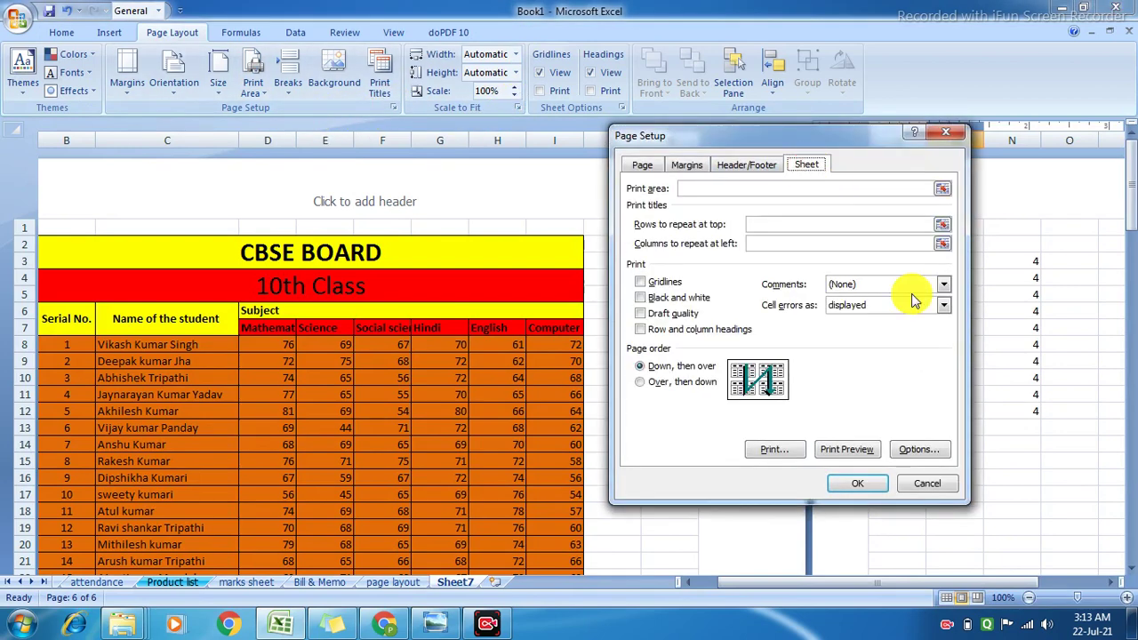
{"action": "left_click", "coordinate": [659, 384]}
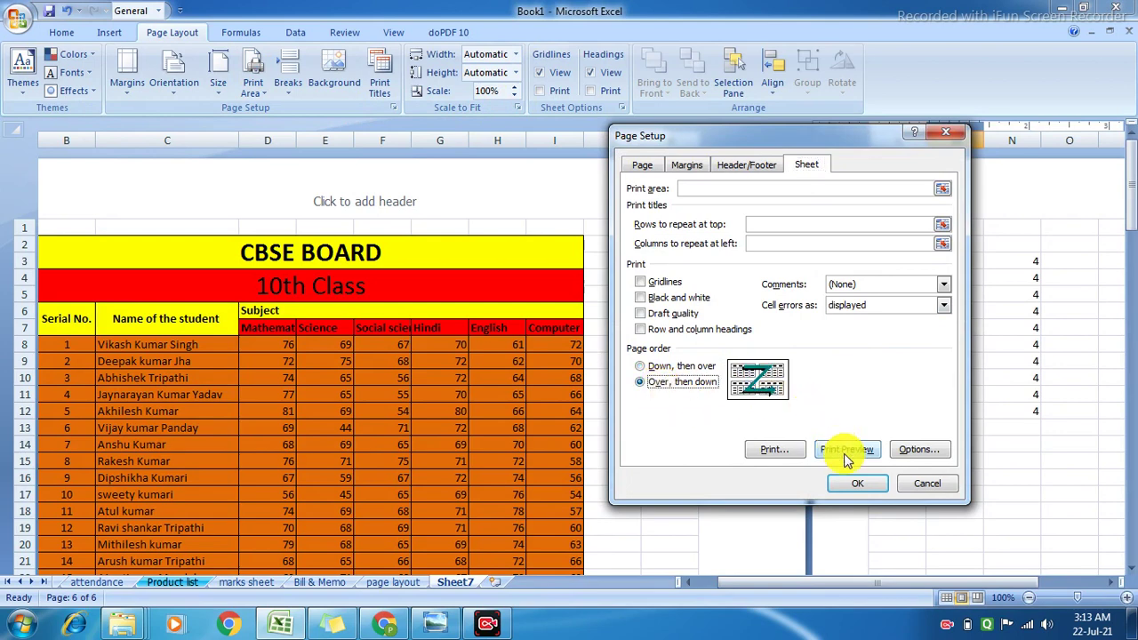
{"action": "left_click", "coordinate": [919, 487]}
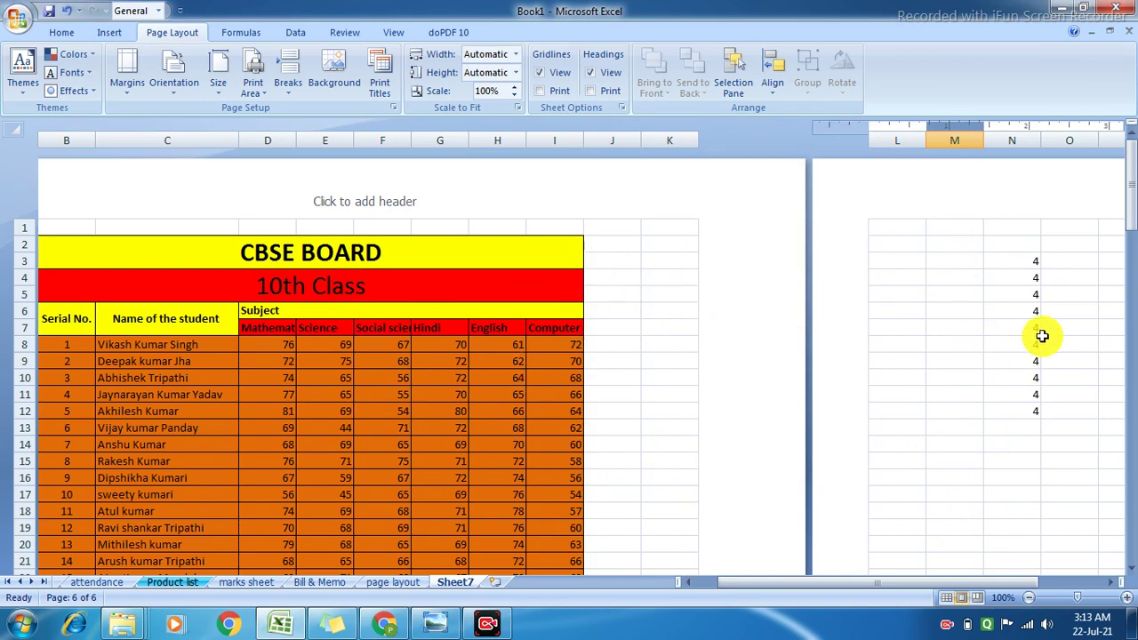
{"action": "left_click_drag", "start_coordinate": [1131, 222], "coordinate": [1134, 364]}
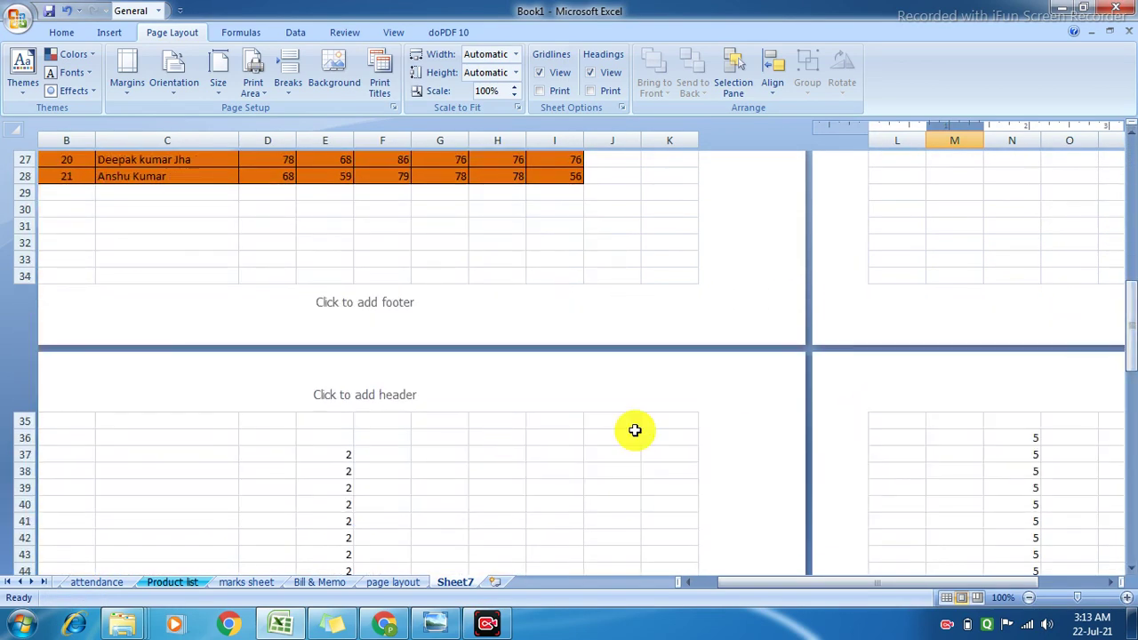
{"action": "mouse_move", "coordinate": [1133, 362]}
{"action": "left_mouse_down"}
{"action": "mouse_move", "coordinate": [1134, 547]}
{"action": "mouse_move", "coordinate": [1131, 169]}
{"action": "left_mouse_up"}
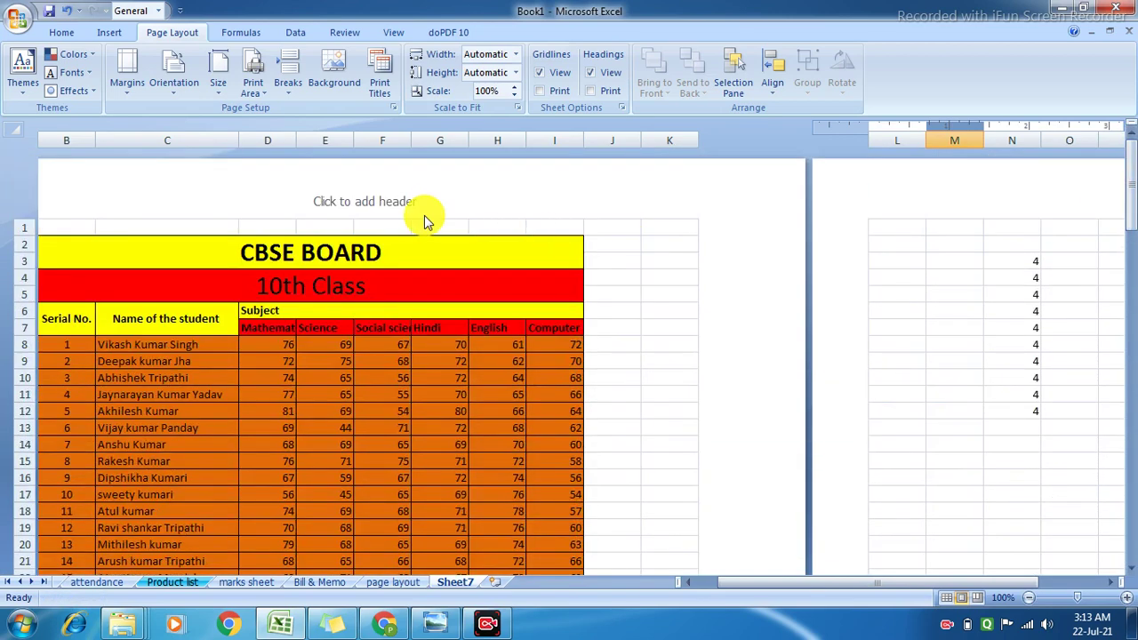
Step: Set Landscape orientation and 'Over, then down' page order, then preview the pages
{"action": "left_click", "coordinate": [393, 108]}
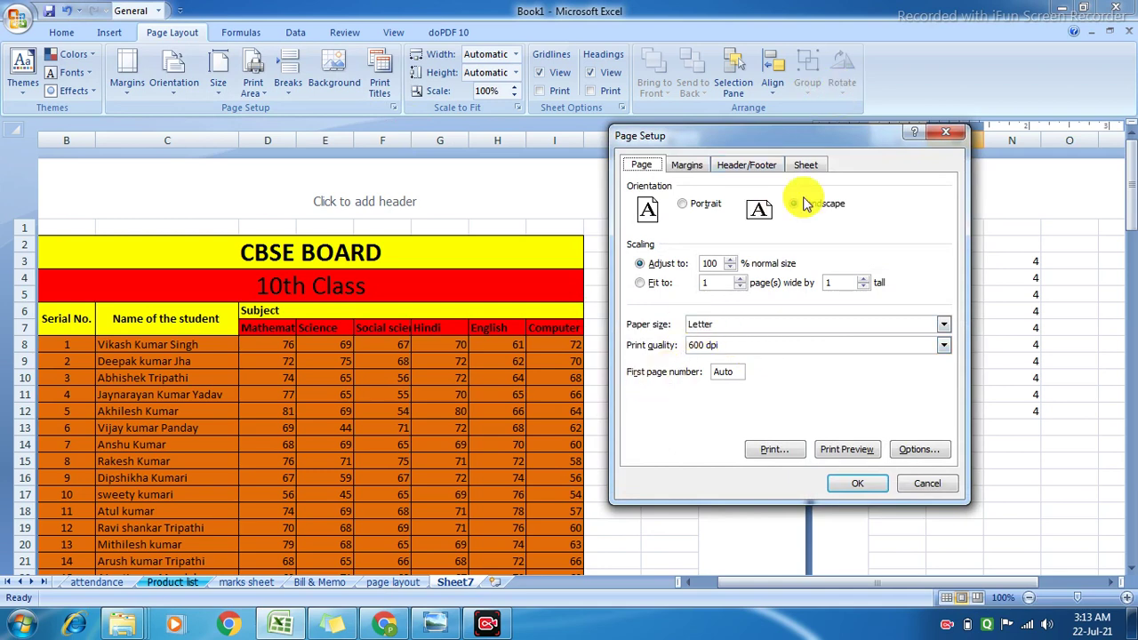
{"action": "left_click", "coordinate": [805, 203]}
{"action": "left_click", "coordinate": [806, 166]}
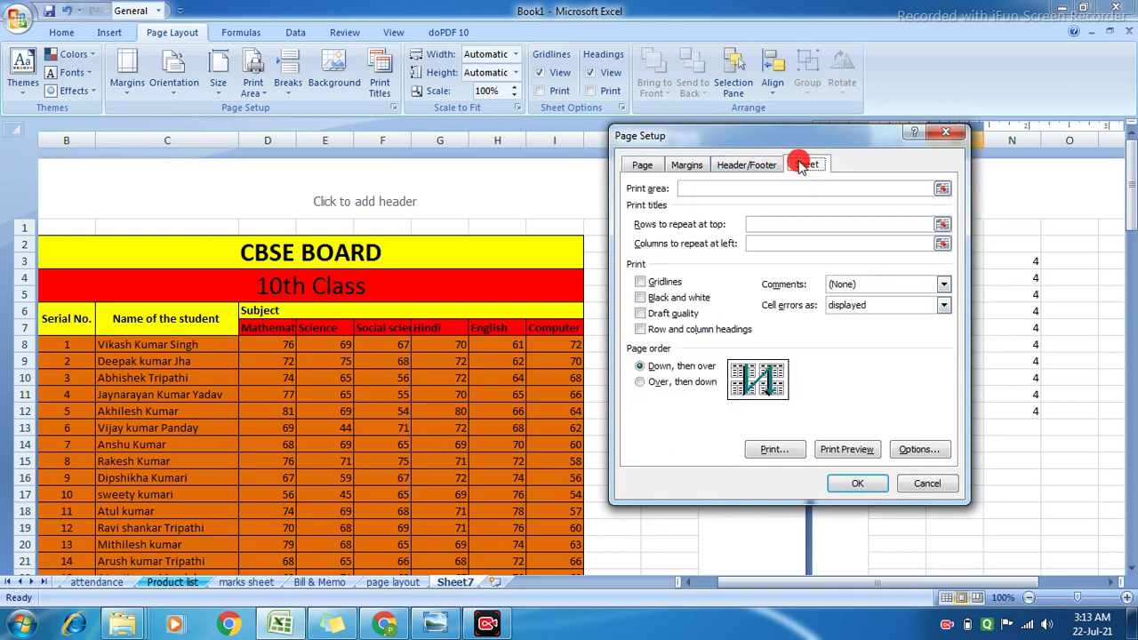
{"action": "left_click", "coordinate": [663, 387]}
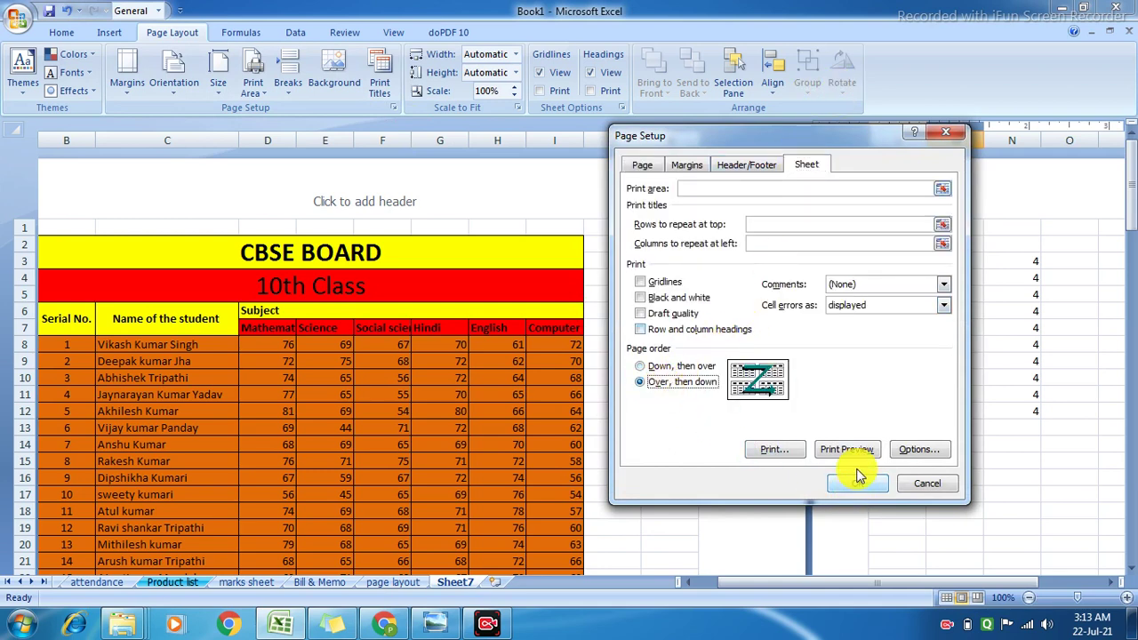
{"action": "left_click", "coordinate": [847, 449]}
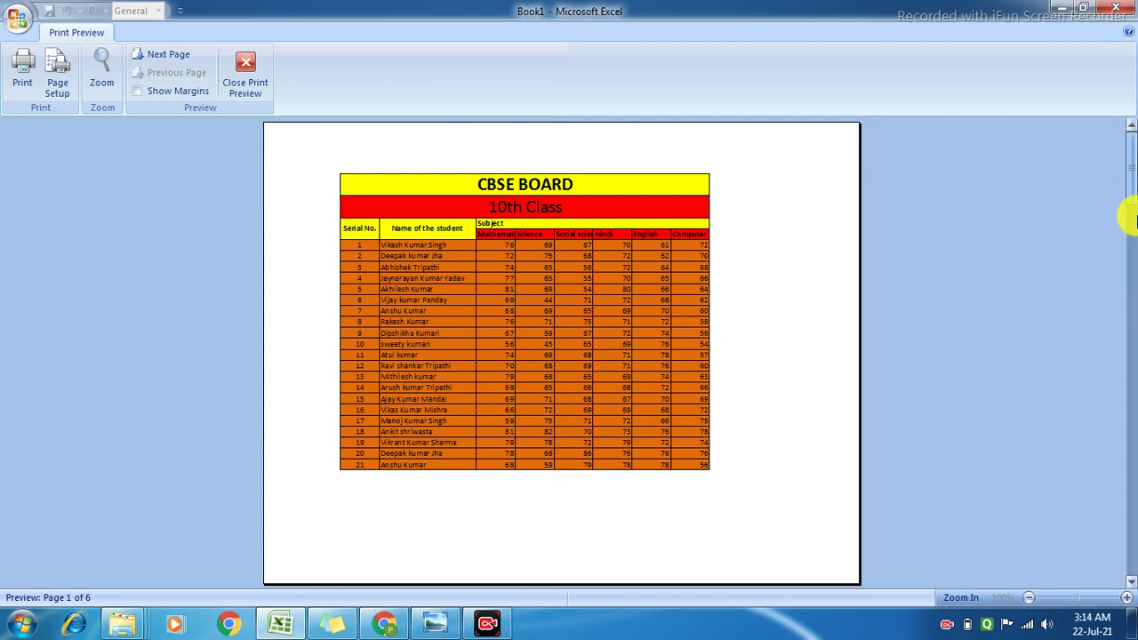
Step: Step through all six preview pages in across-then-down order and close the preview
{"action": "left_click", "coordinate": [1131, 583]}
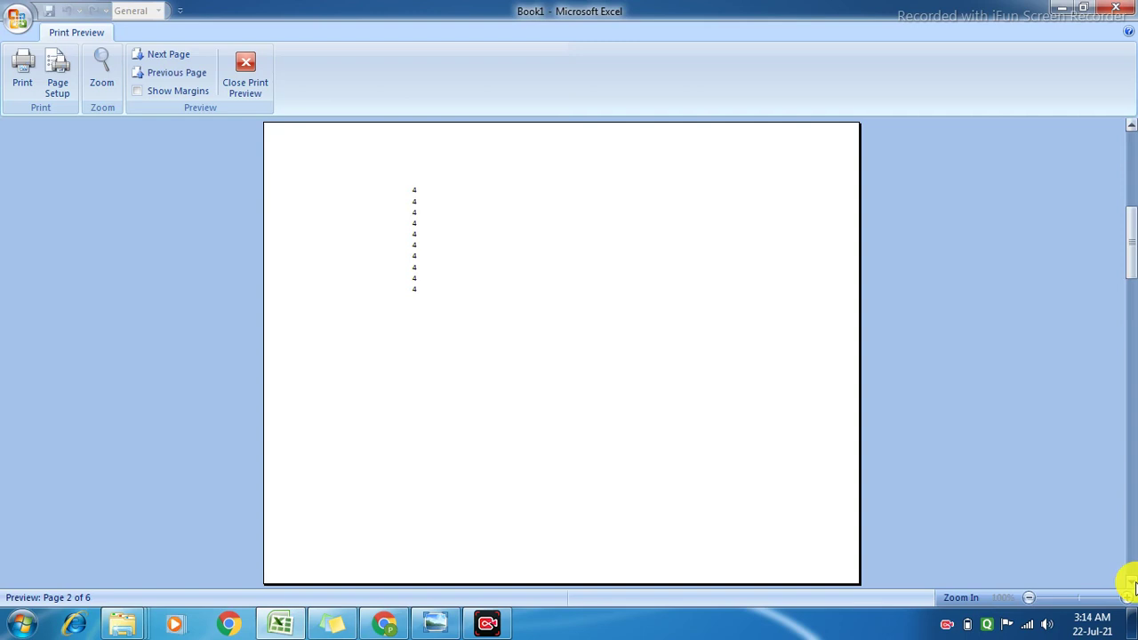
{"action": "left_click", "coordinate": [1131, 583]}
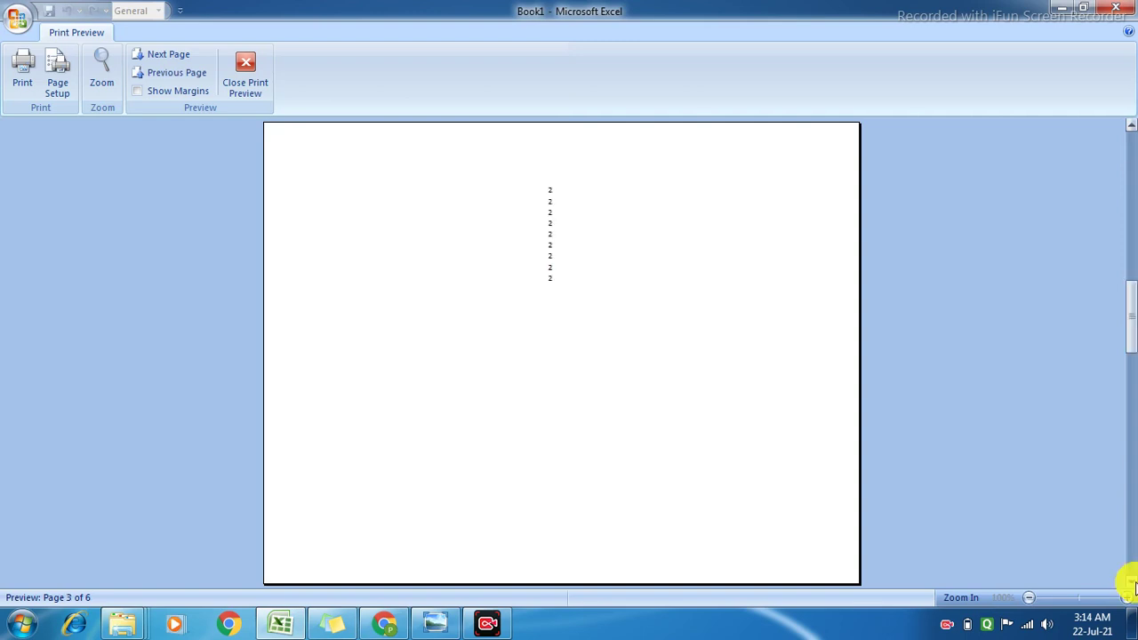
{"action": "left_click", "coordinate": [1131, 584]}
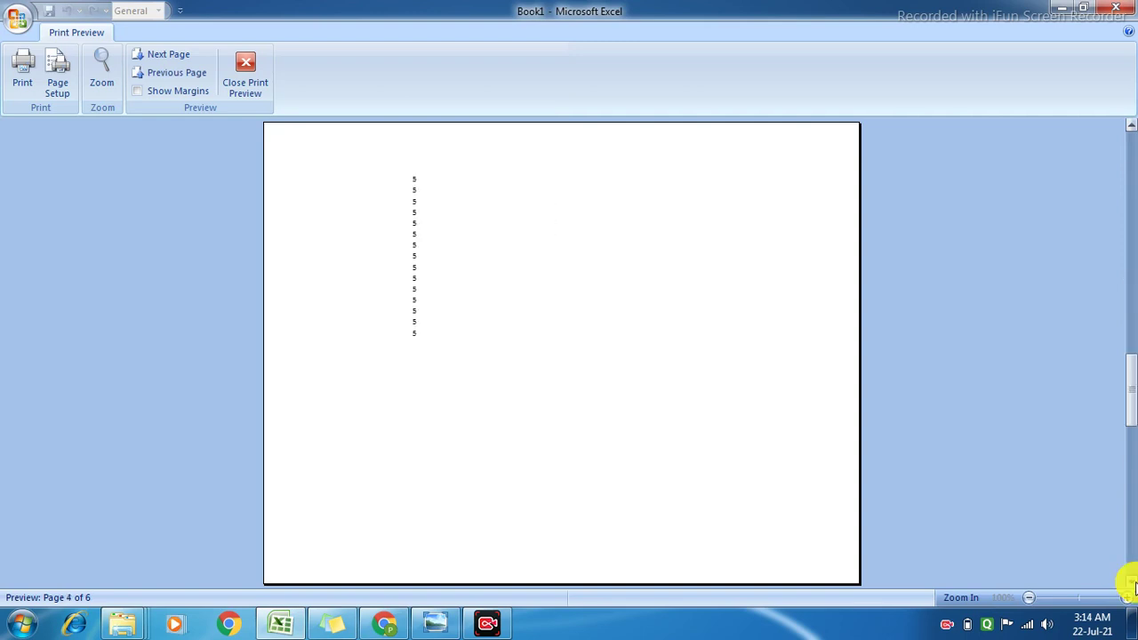
{"action": "left_click", "coordinate": [1132, 583]}
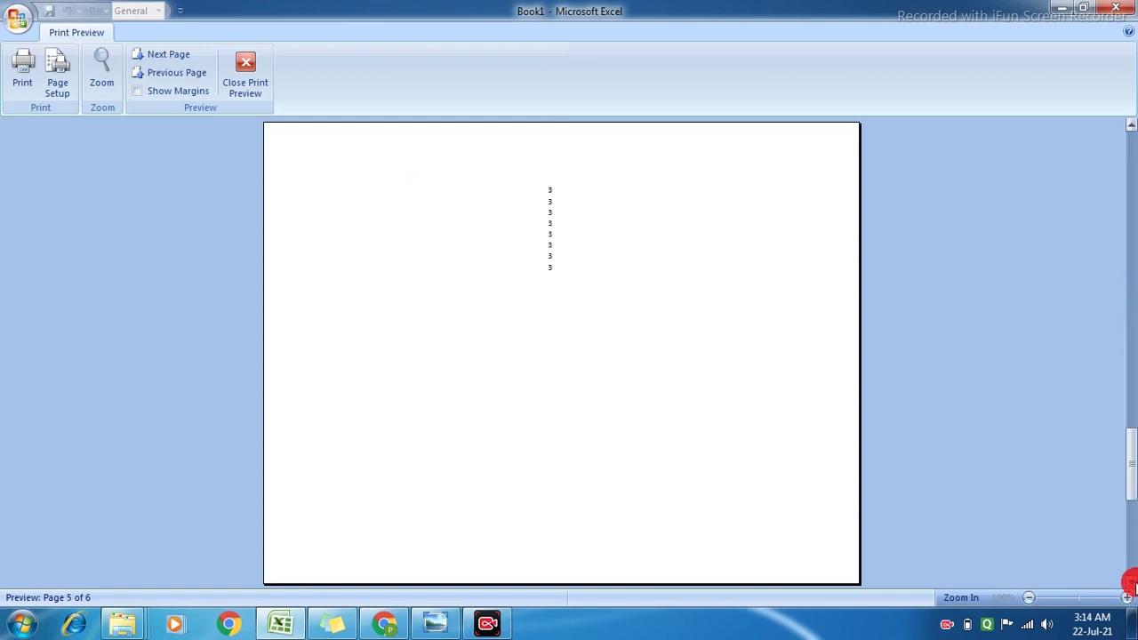
{"action": "left_click", "coordinate": [1131, 584]}
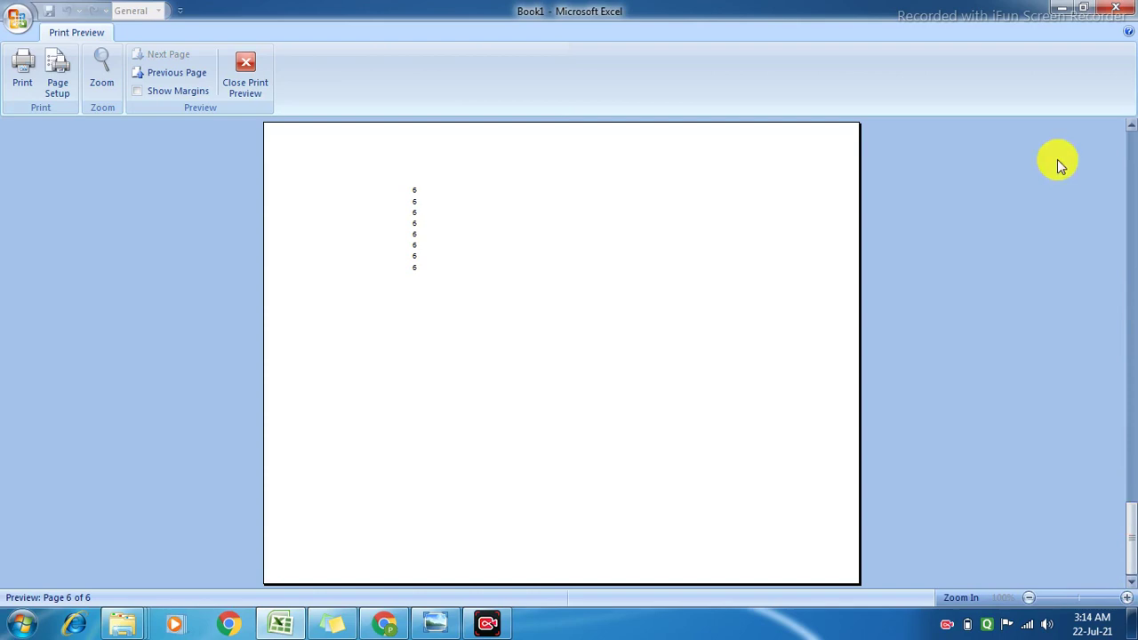
{"action": "left_click", "coordinate": [244, 71]}
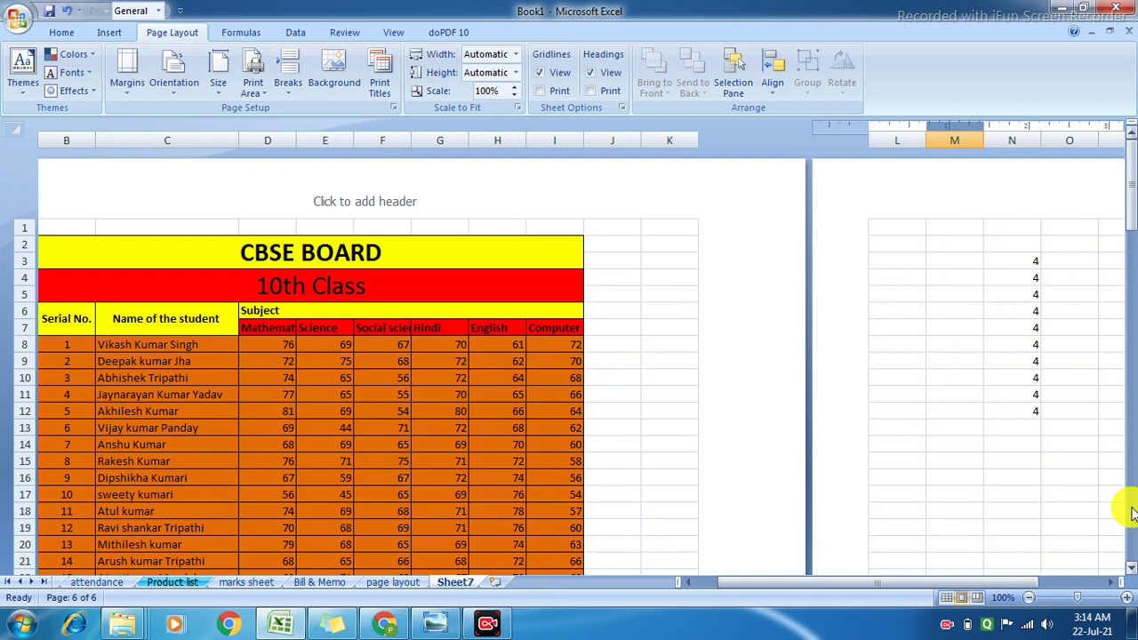
{"action": "left_click_drag", "start_coordinate": [1132, 202], "coordinate": [1133, 203]}
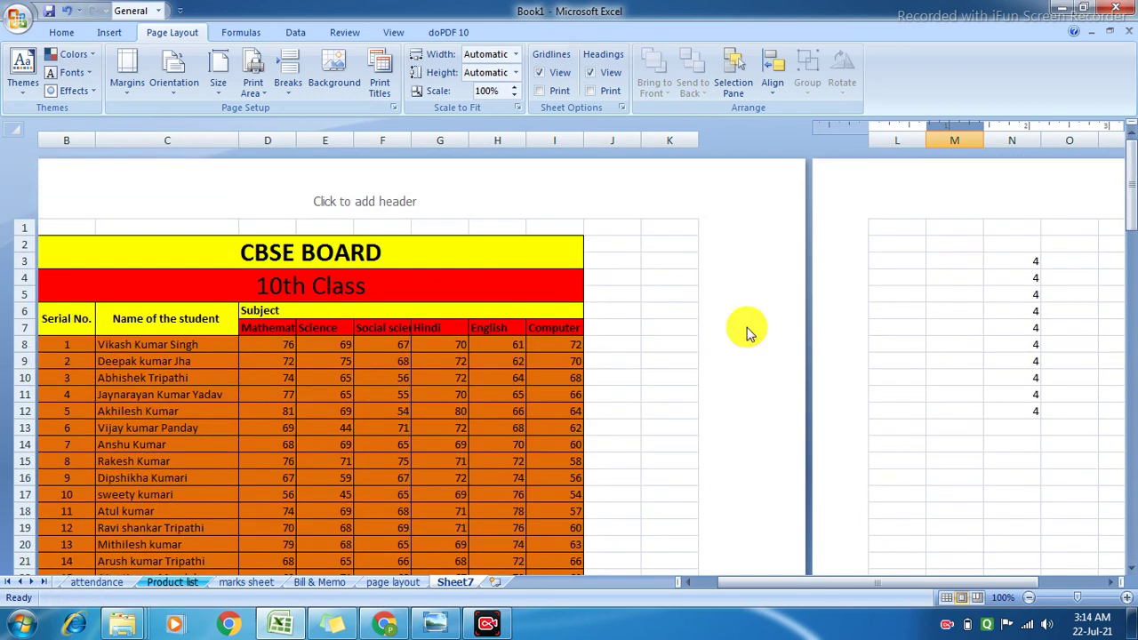
{"action": "left_click_drag", "start_coordinate": [1133, 205], "coordinate": [1133, 218]}
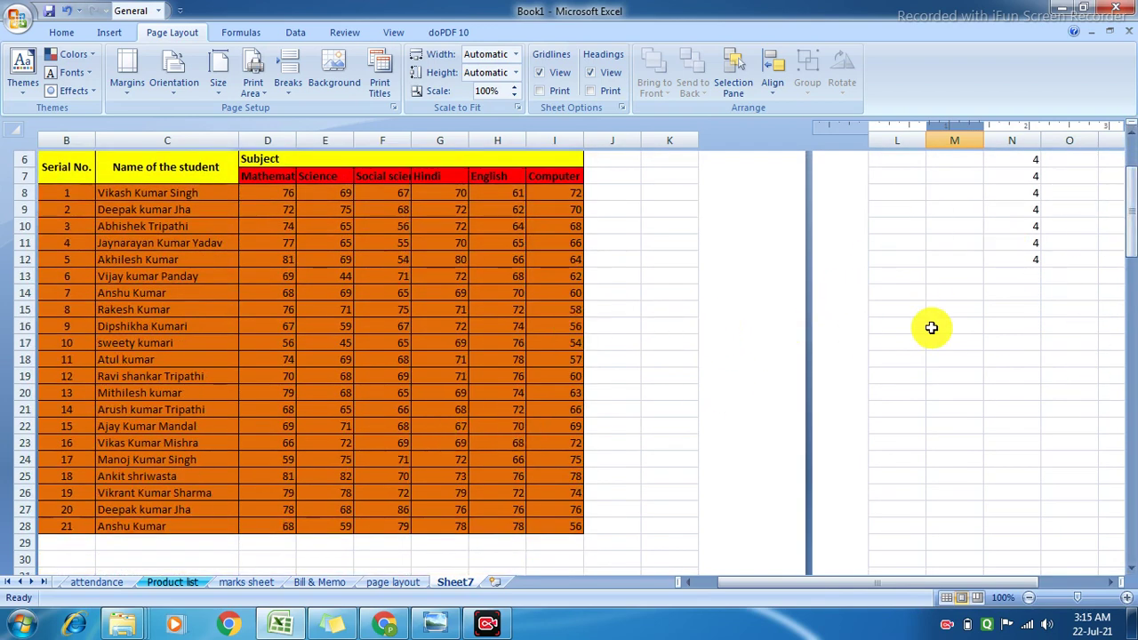
{"action": "left_click_drag", "start_coordinate": [1133, 240], "coordinate": [1130, 310]}
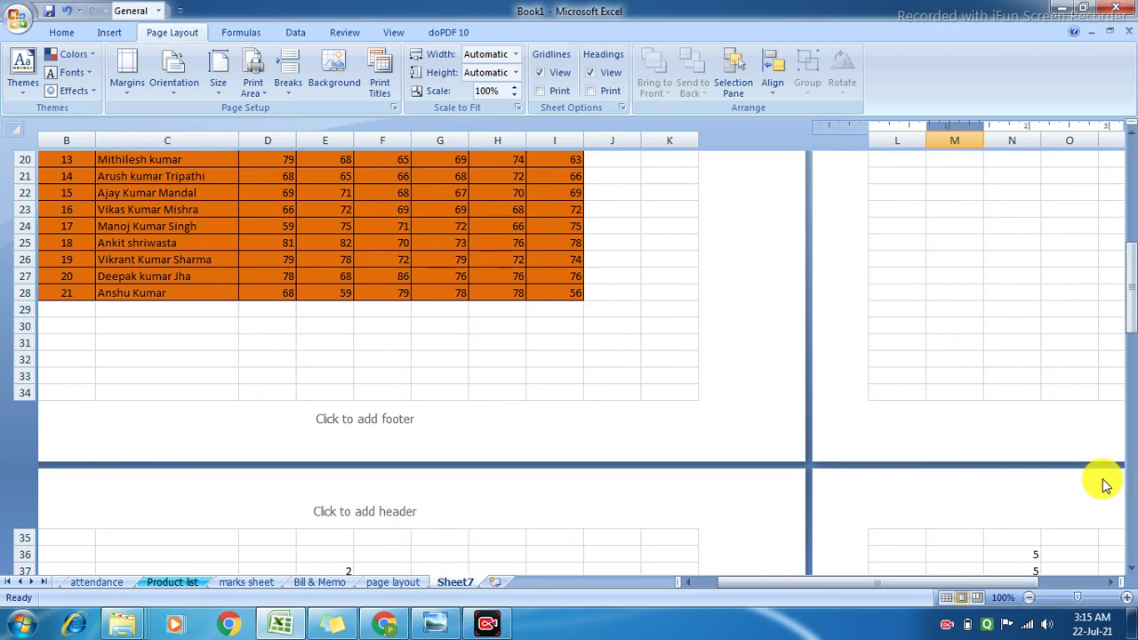
{"action": "left_click_drag", "start_coordinate": [1130, 293], "coordinate": [1130, 178]}
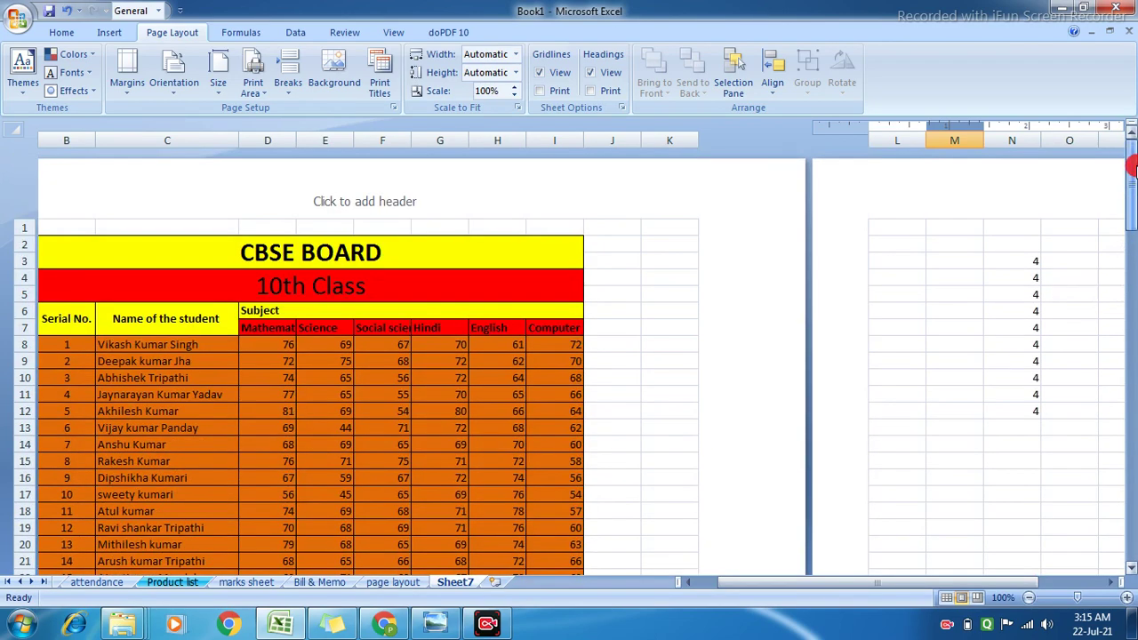
{"action": "left_click_drag", "start_coordinate": [795, 583], "coordinate": [753, 583]}
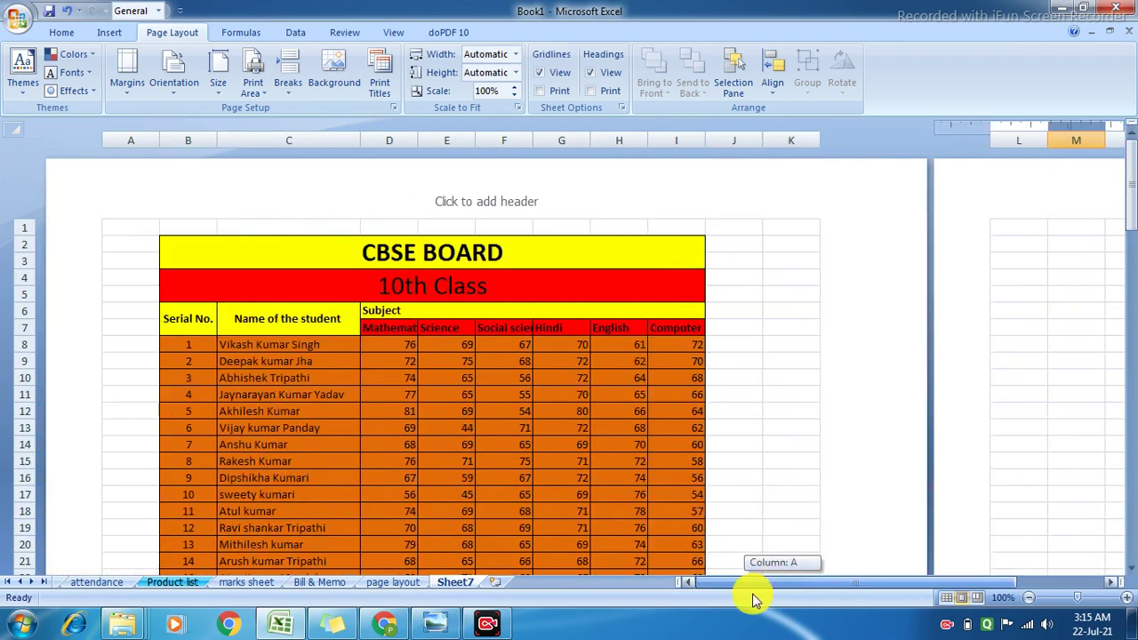
{"action": "left_click", "coordinate": [240, 256]}
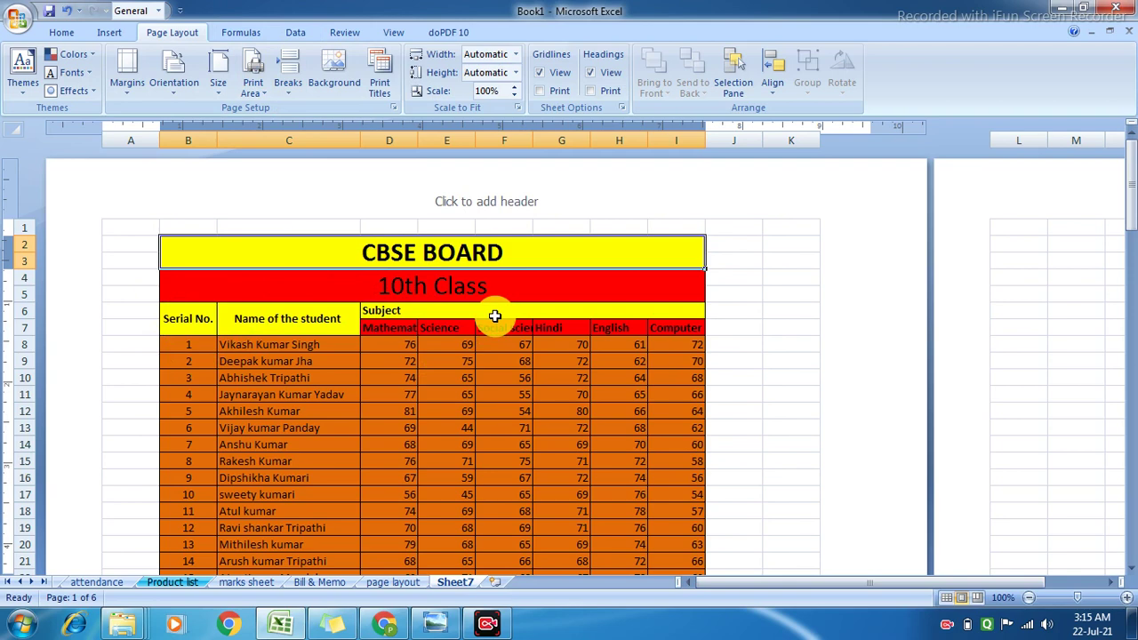
Step: Set Page Setup's Rows to repeat at top to $2:$3
{"action": "left_click", "coordinate": [392, 107]}
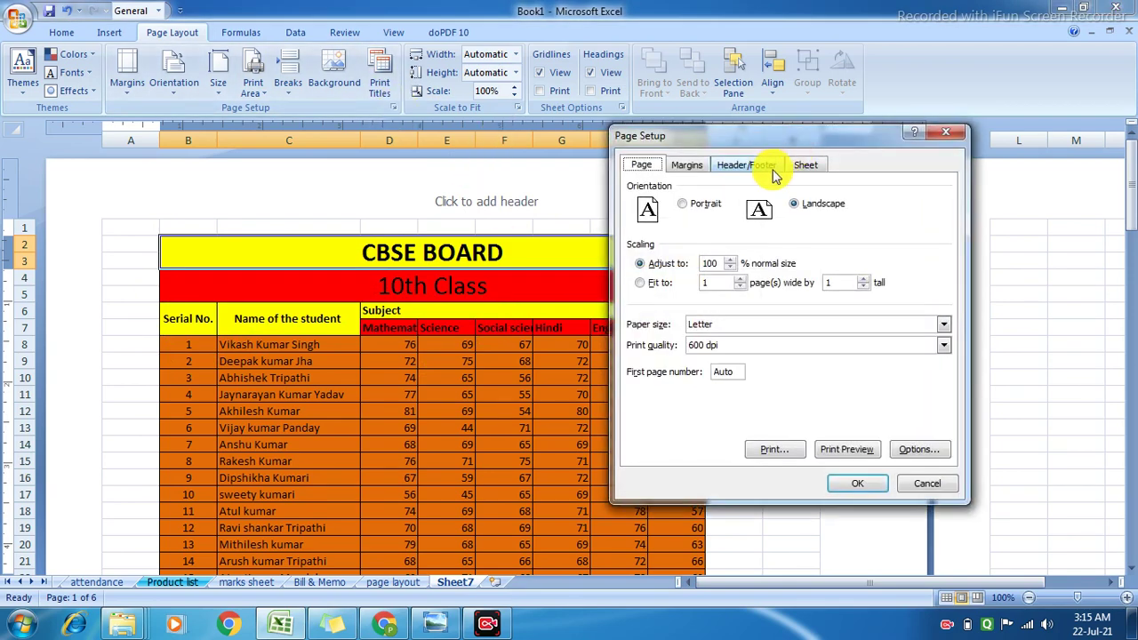
{"action": "left_click", "coordinate": [690, 166]}
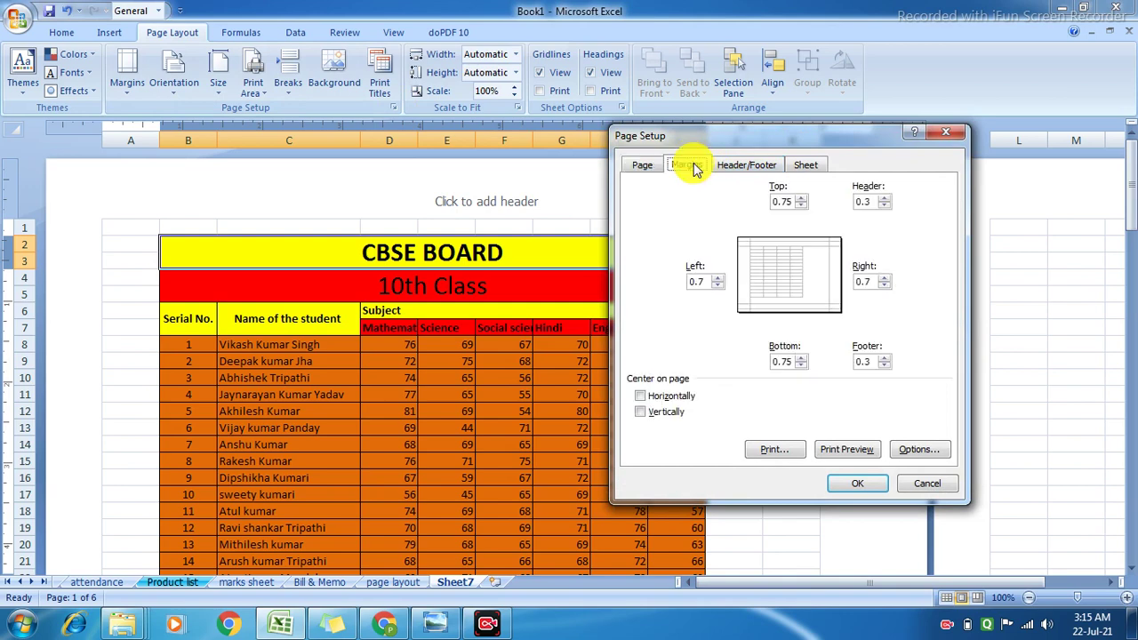
{"action": "left_click", "coordinate": [746, 165]}
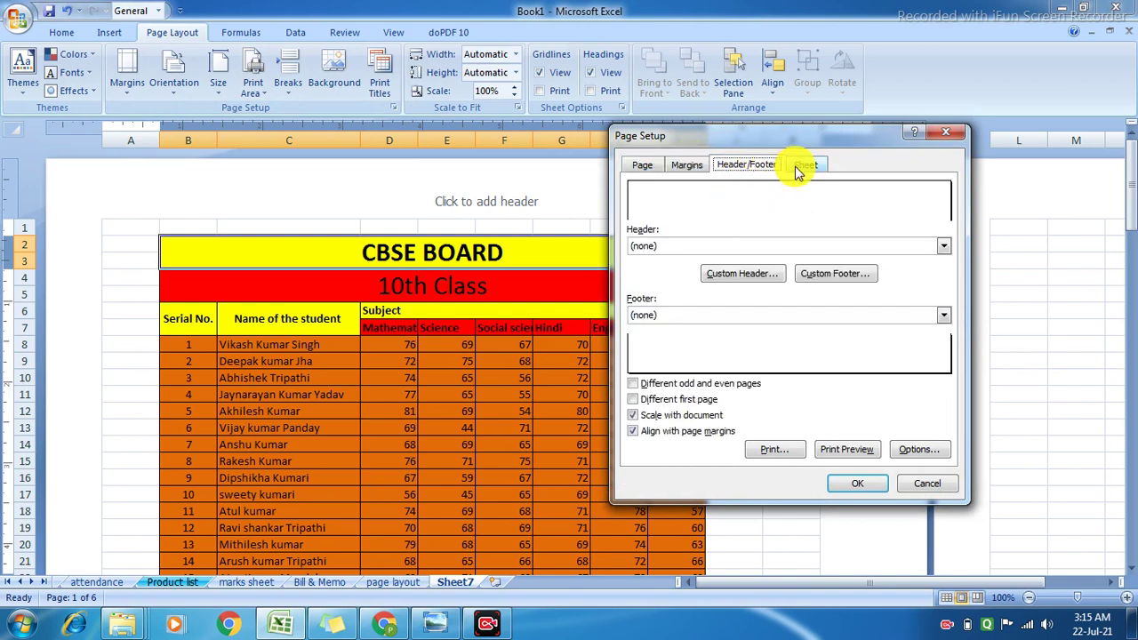
{"action": "left_click", "coordinate": [805, 164]}
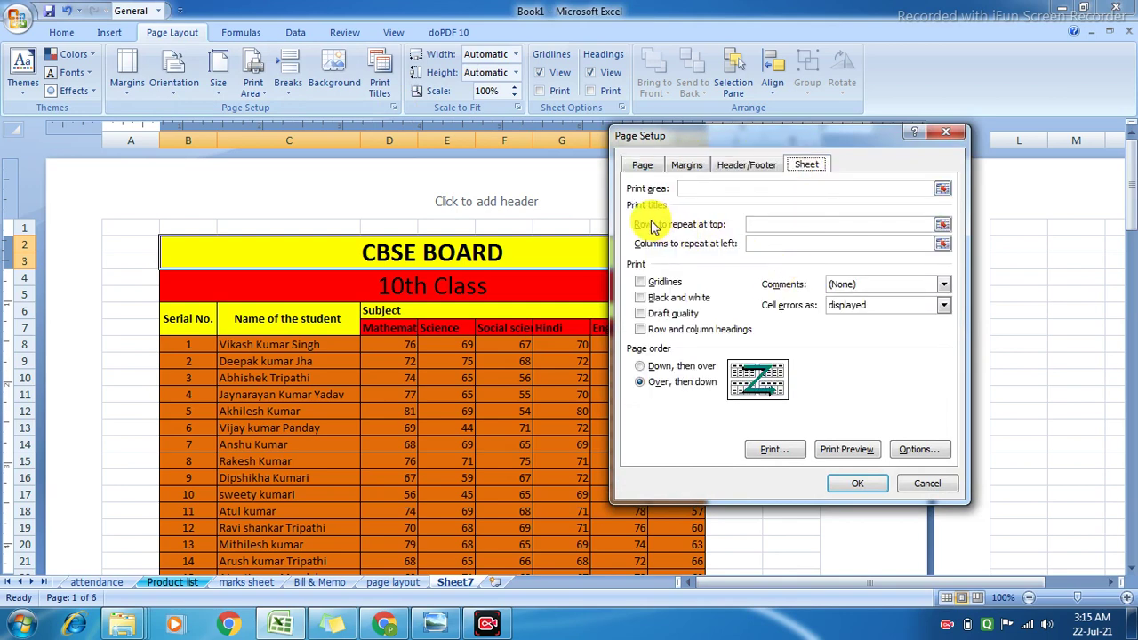
{"action": "left_click", "coordinate": [737, 224]}
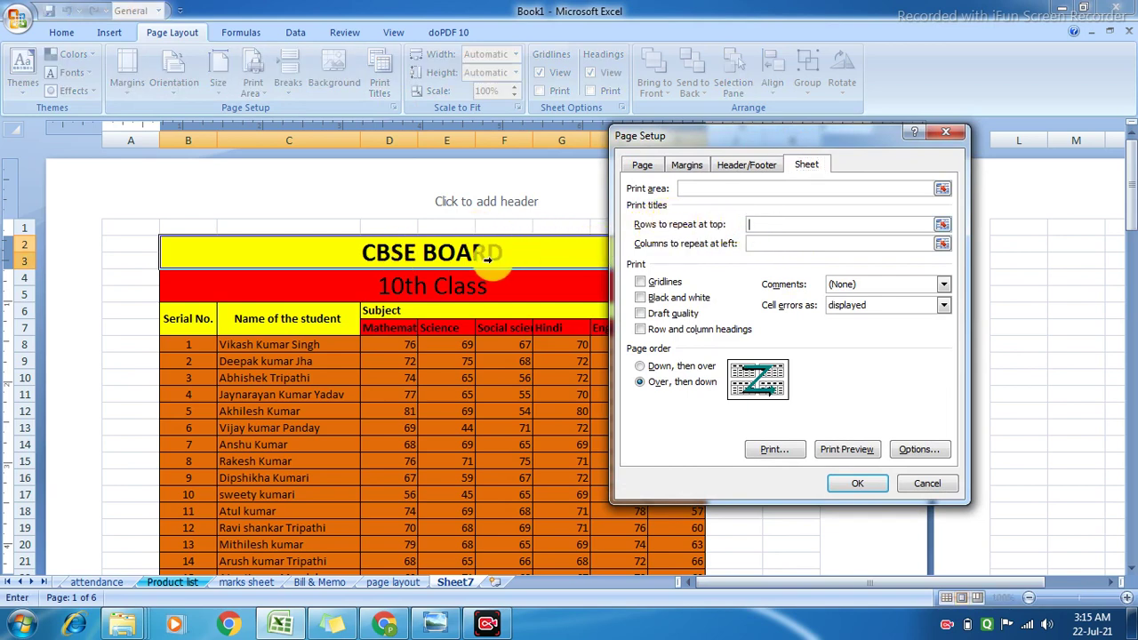
{"action": "left_click", "coordinate": [281, 251]}
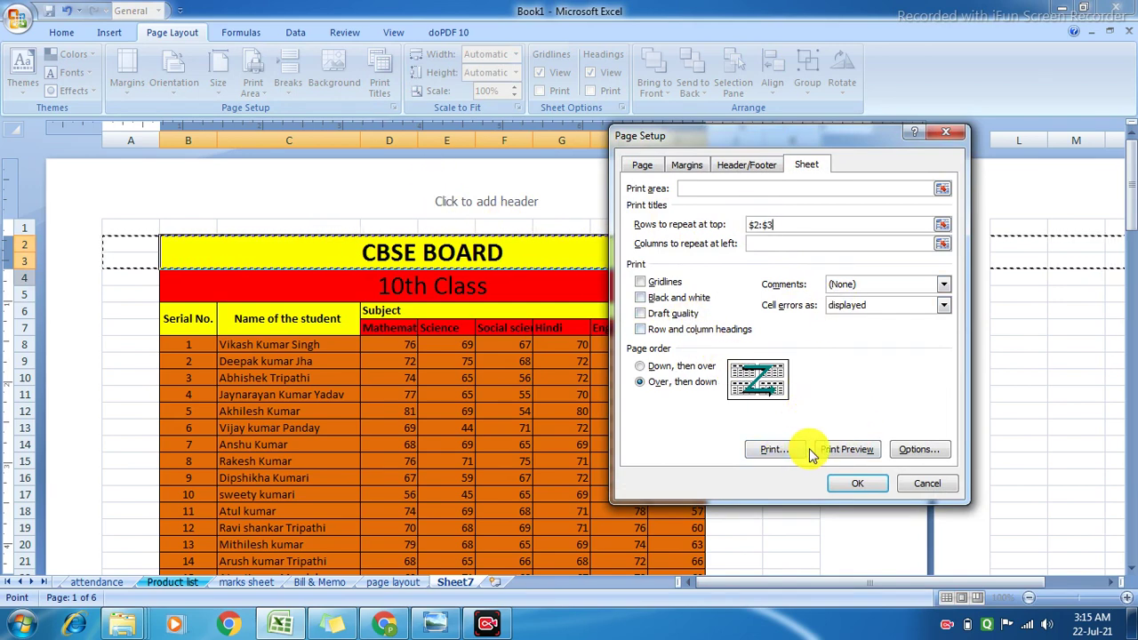
{"action": "left_click", "coordinate": [854, 483]}
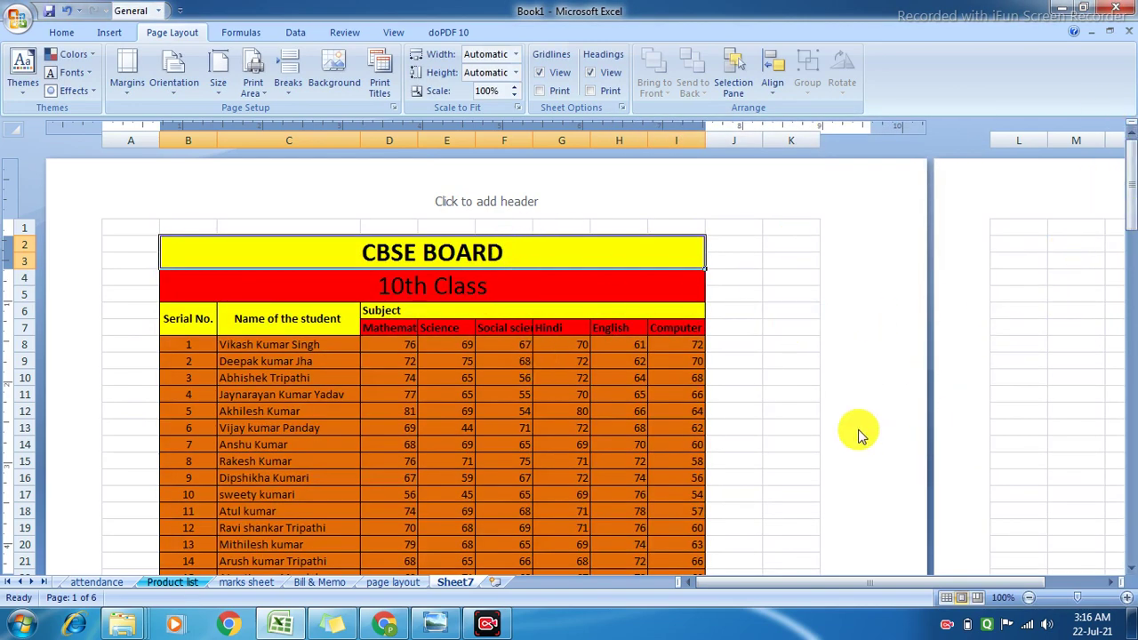
{"action": "left_click", "coordinate": [779, 442]}
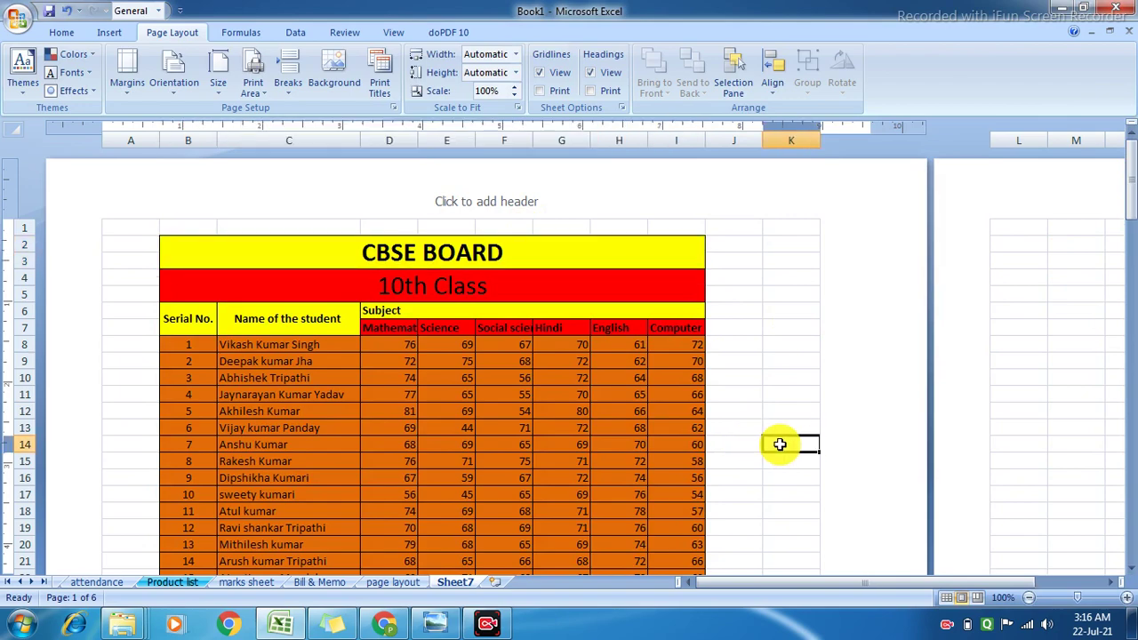
{"action": "key", "text": "Return"}
{"action": "key", "text": "Down"}
{"action": "key", "text": "Down"}
{"action": "key", "text": "Down"}
{"action": "key", "text": "Down"}
{"action": "key", "text": "Down"}
{"action": "key", "text": "Down"}
{"action": "key", "text": "Down"}
{"action": "key", "text": "Down"}
{"action": "key", "text": "Down"}
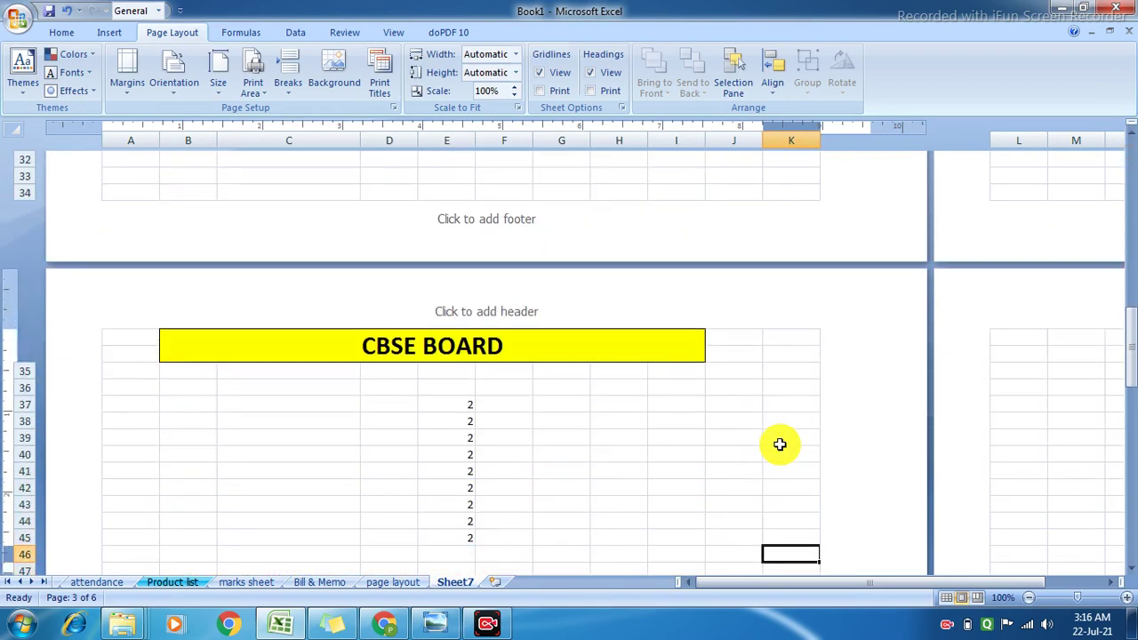
{"action": "key", "text": "Down"}
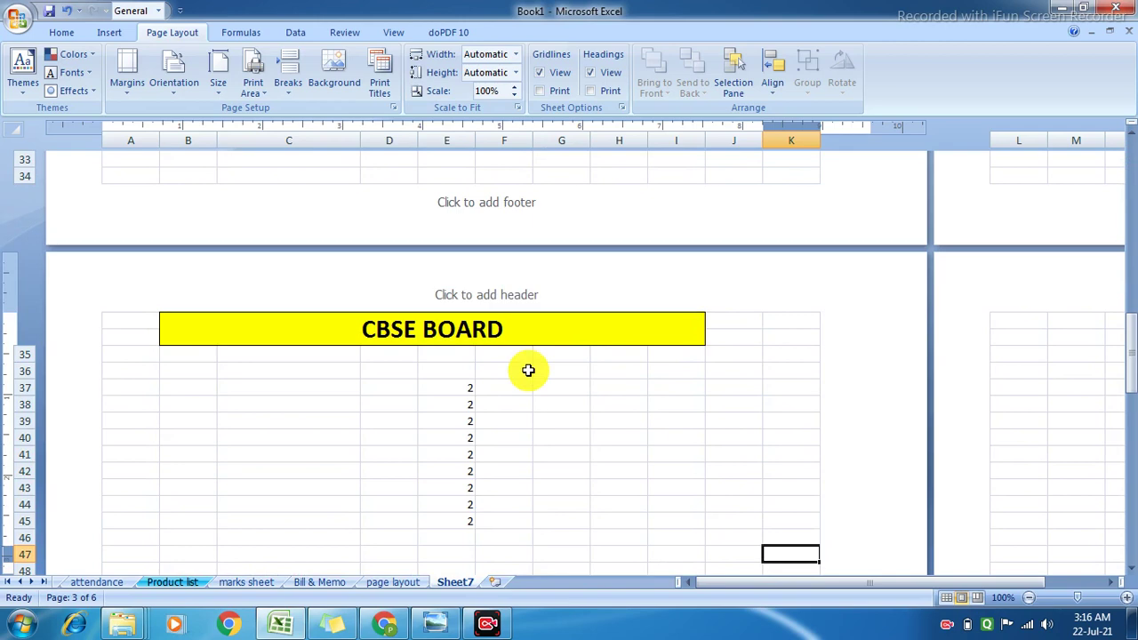
{"action": "left_click", "coordinate": [527, 370]}
{"action": "key", "text": "Return"}
{"action": "key", "text": "Down"}
{"action": "key", "text": "Down"}
{"action": "key", "text": "Down"}
{"action": "key", "text": "Down"}
{"action": "key", "text": "Down"}
{"action": "key", "text": "Down"}
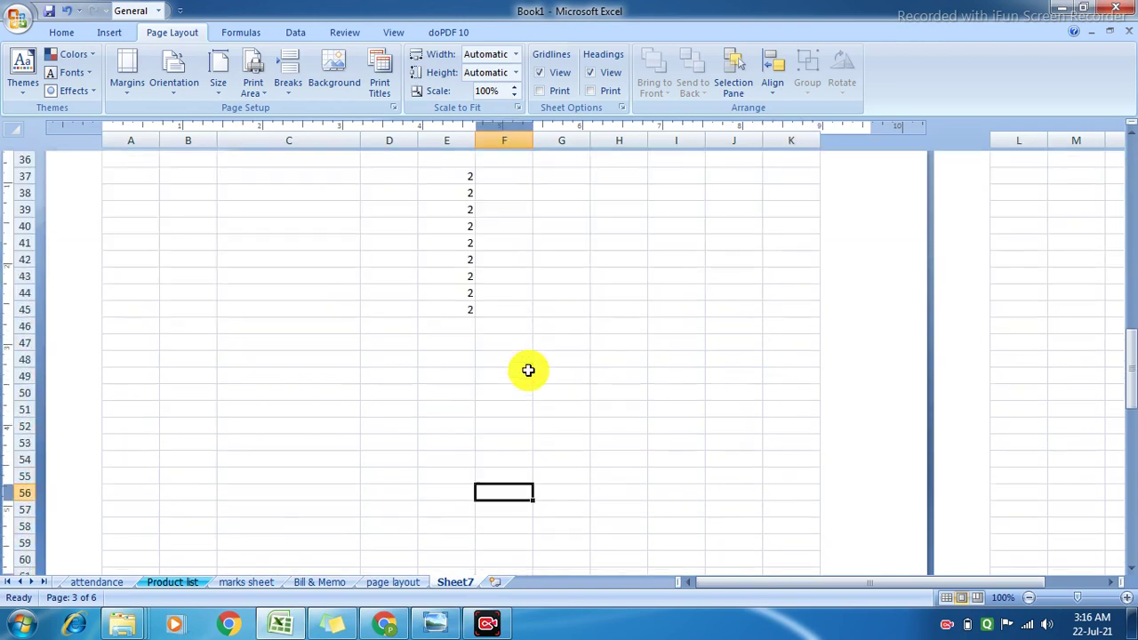
{"action": "key", "text": "Down"}
{"action": "key", "text": "Down"}
{"action": "key", "text": "Down"}
{"action": "key", "text": "Down"}
{"action": "key", "text": "Down"}
{"action": "key", "text": "Down"}
{"action": "key", "text": "Down"}
{"action": "key", "text": "Down"}
{"action": "key", "text": "Down"}
{"action": "key", "text": "Down"}
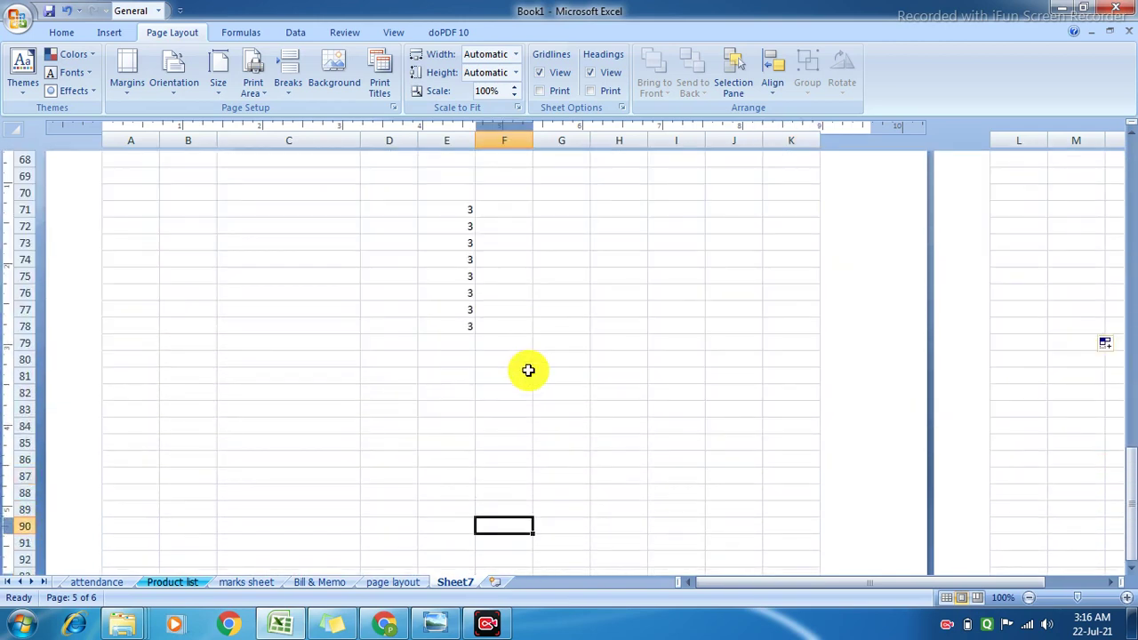
{"action": "key", "text": "Down"}
{"action": "key", "text": "Down"}
{"action": "key", "text": "Down"}
{"action": "key", "text": "Down"}
{"action": "key", "text": "Down"}
{"action": "key", "text": "Down"}
{"action": "key", "text": "Down"}
{"action": "key", "text": "Down"}
{"action": "key", "text": "Up"}
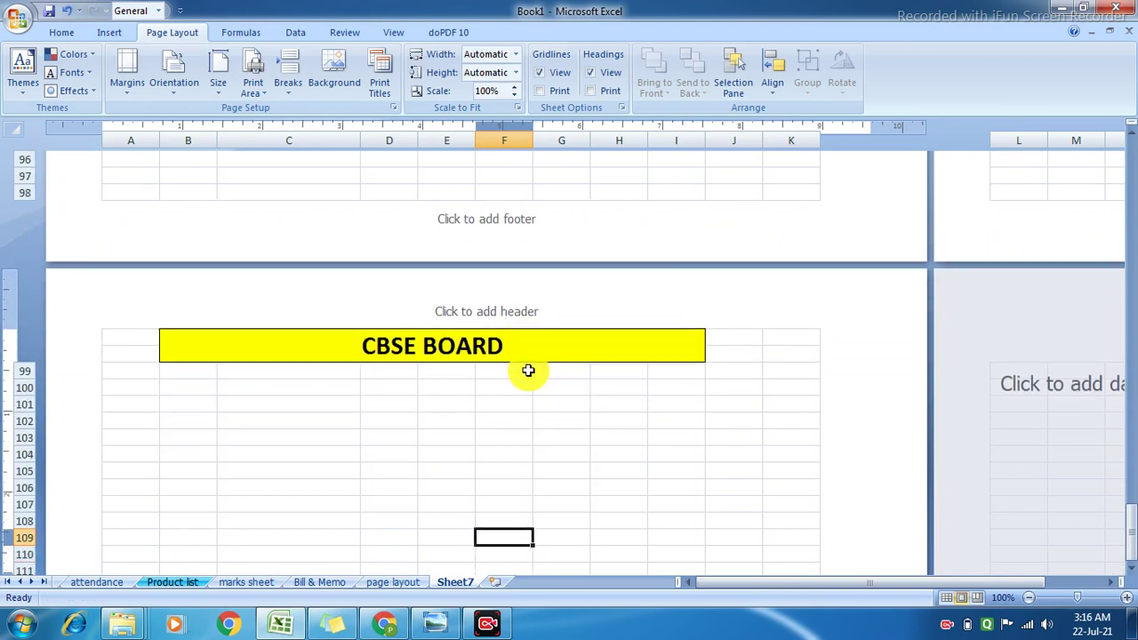
{"action": "key", "text": "Up"}
{"action": "key", "text": "Up"}
{"action": "key", "text": "Up"}
{"action": "key", "text": "Up"}
{"action": "key", "text": "Up"}
{"action": "key", "text": "Up"}
{"action": "key", "text": "Up"}
{"action": "key", "text": "Up"}
{"action": "key", "text": "Up"}
{"action": "key", "text": "Up"}
{"action": "key", "text": "Up"}
{"action": "key", "text": "Up"}
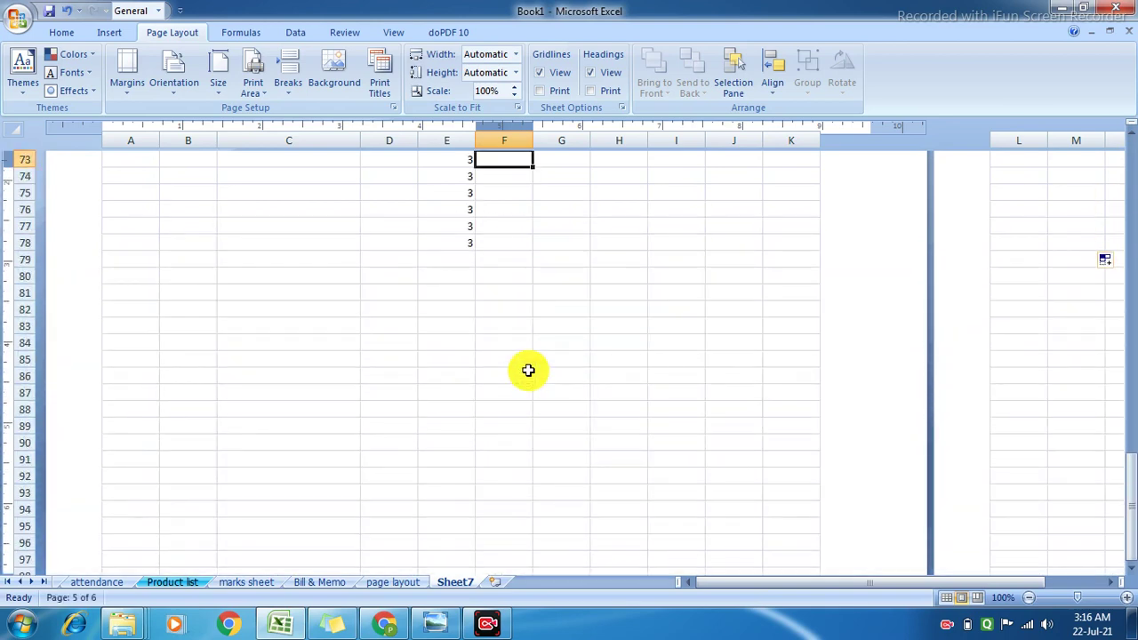
{"action": "left_click_drag", "start_coordinate": [1131, 481], "coordinate": [1131, 161]}
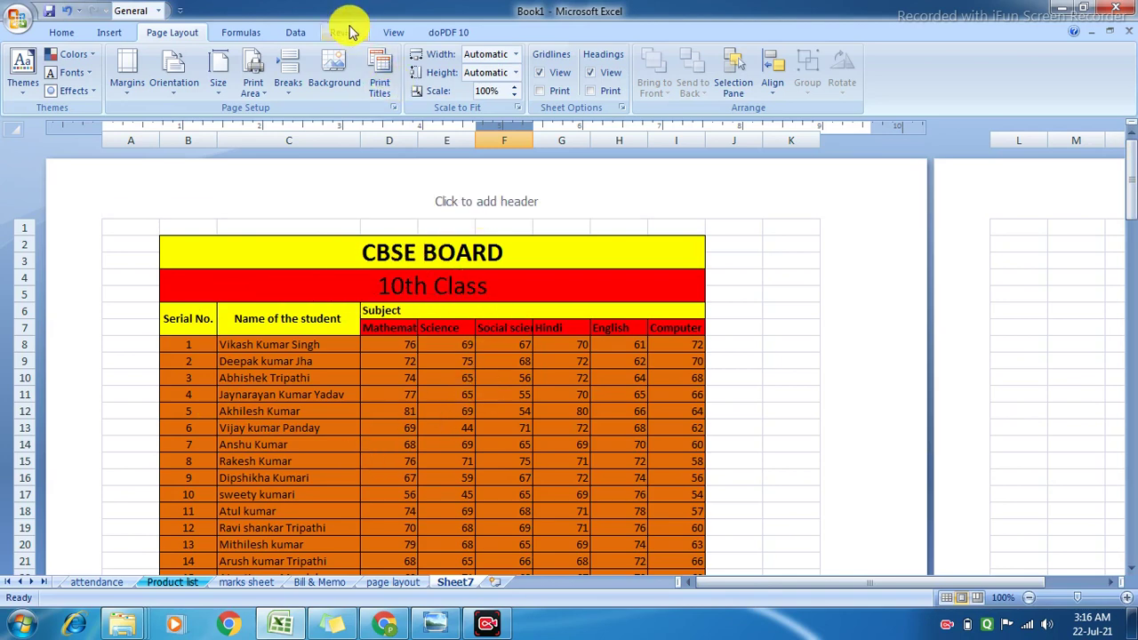
Step: Clear the repeating top rows and set column A ($A:$A) to repeat at the left of each page
{"action": "left_click", "coordinate": [393, 107]}
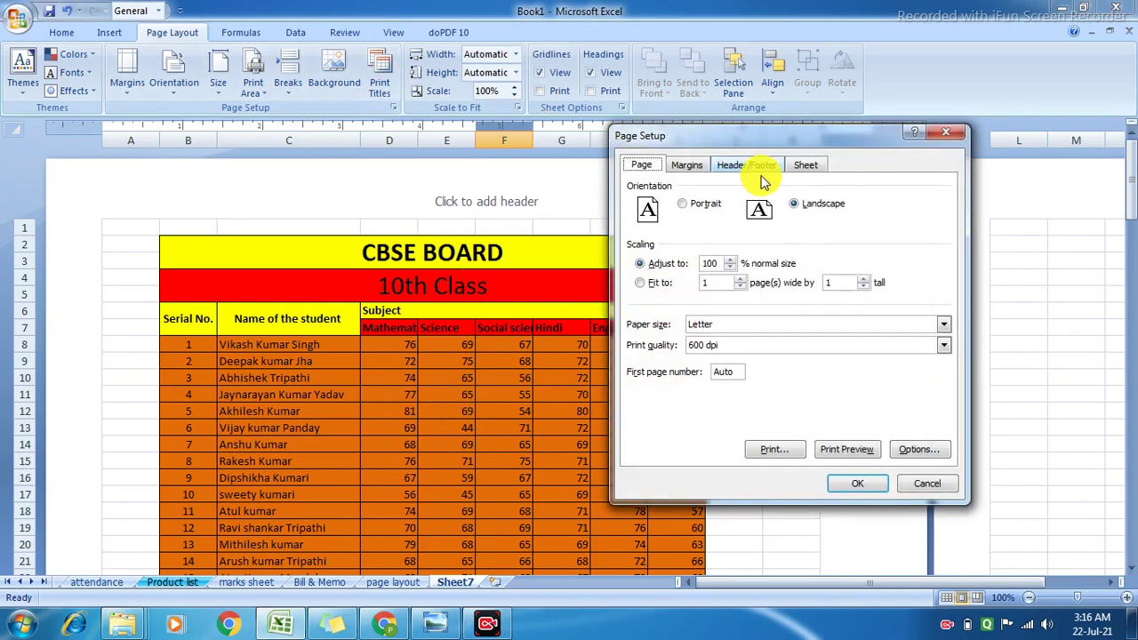
{"action": "left_click", "coordinate": [803, 164]}
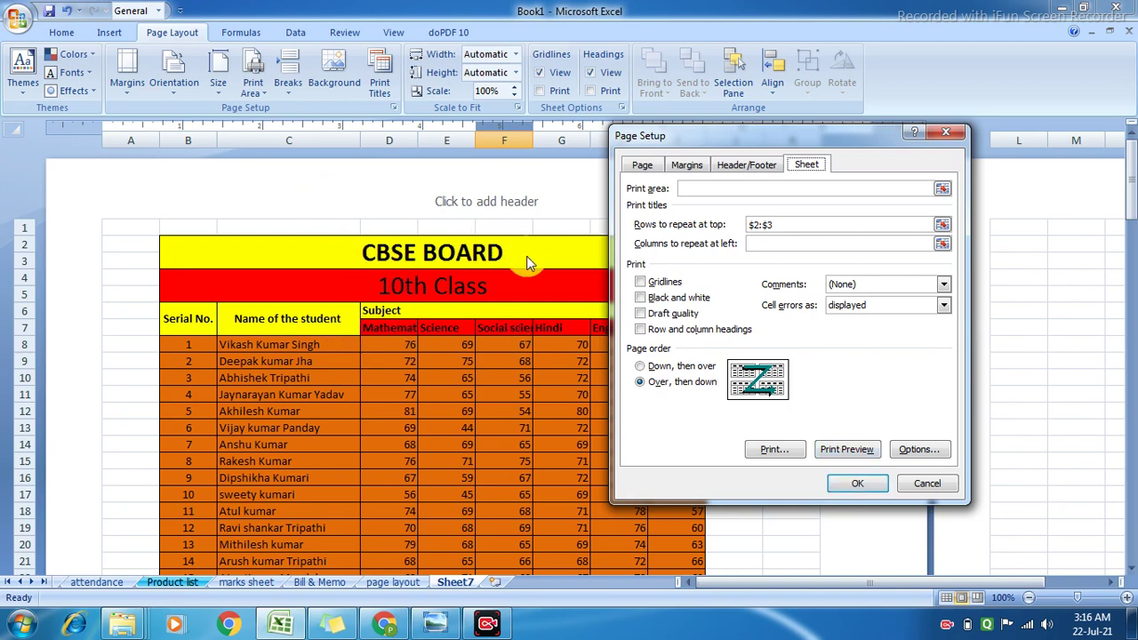
{"action": "left_click", "coordinate": [787, 223]}
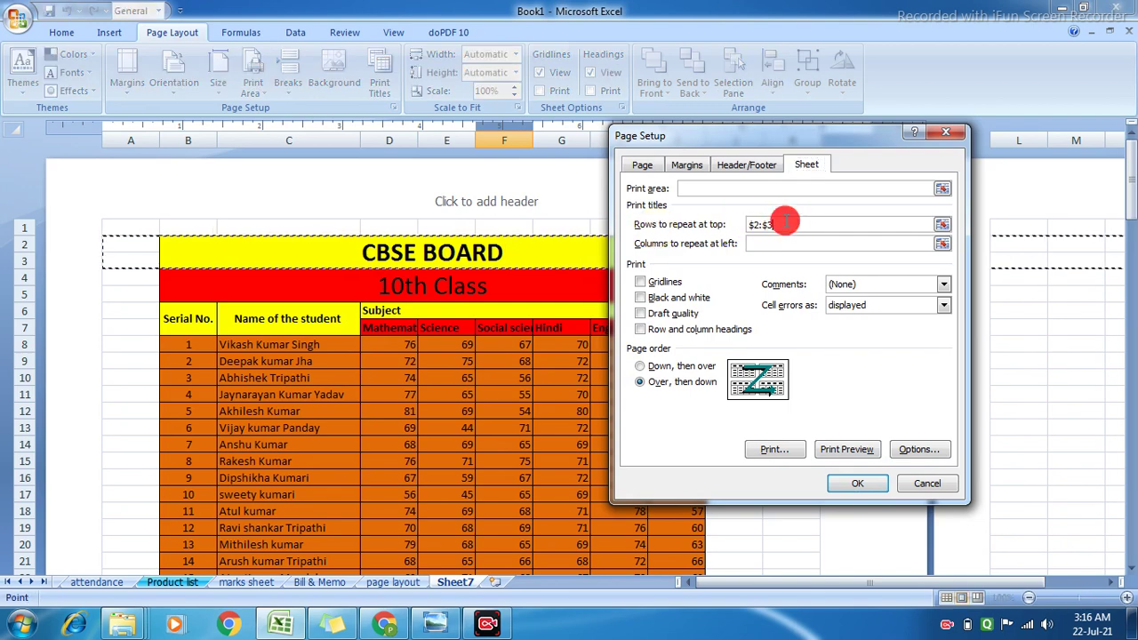
{"action": "key", "text": "BackSpace"}
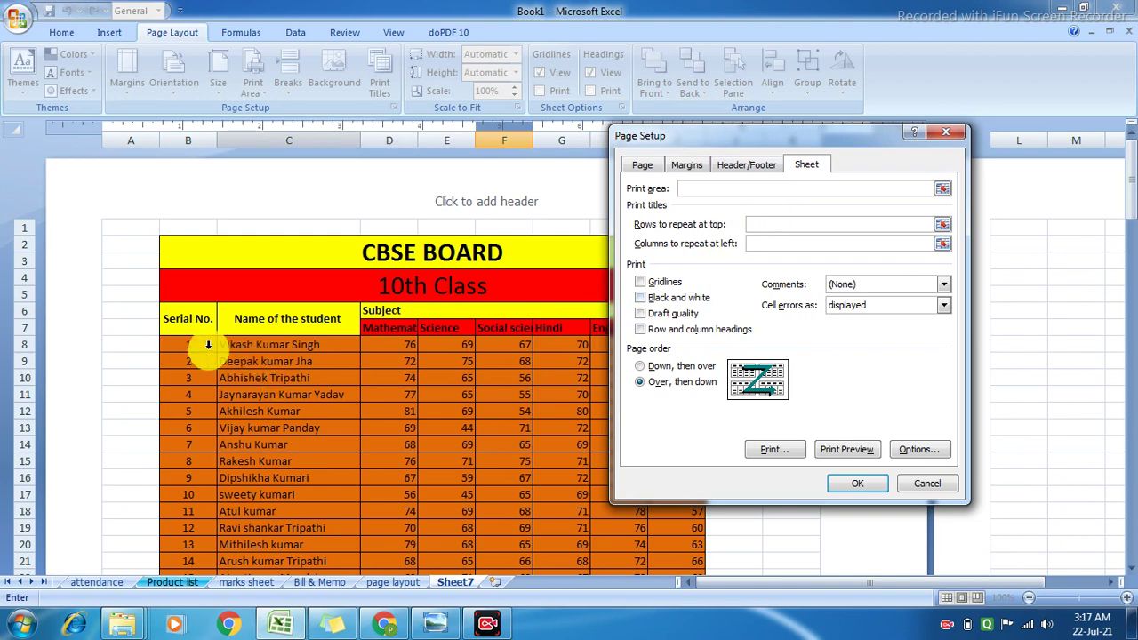
{"action": "left_click_drag", "start_coordinate": [190, 327], "coordinate": [289, 287]}
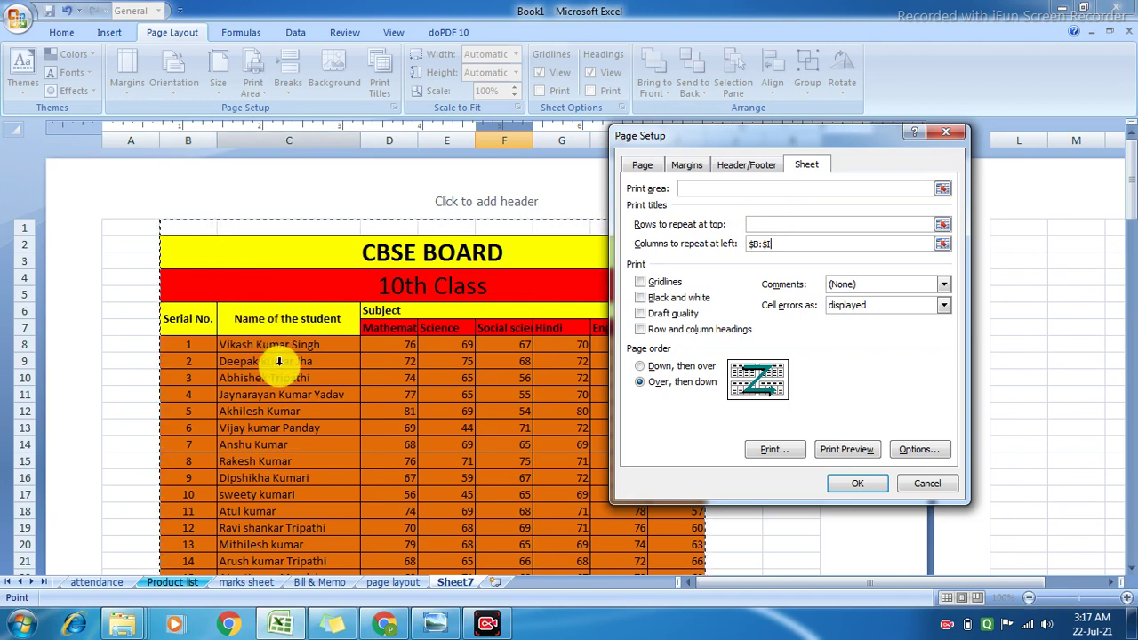
{"action": "left_click", "coordinate": [124, 302]}
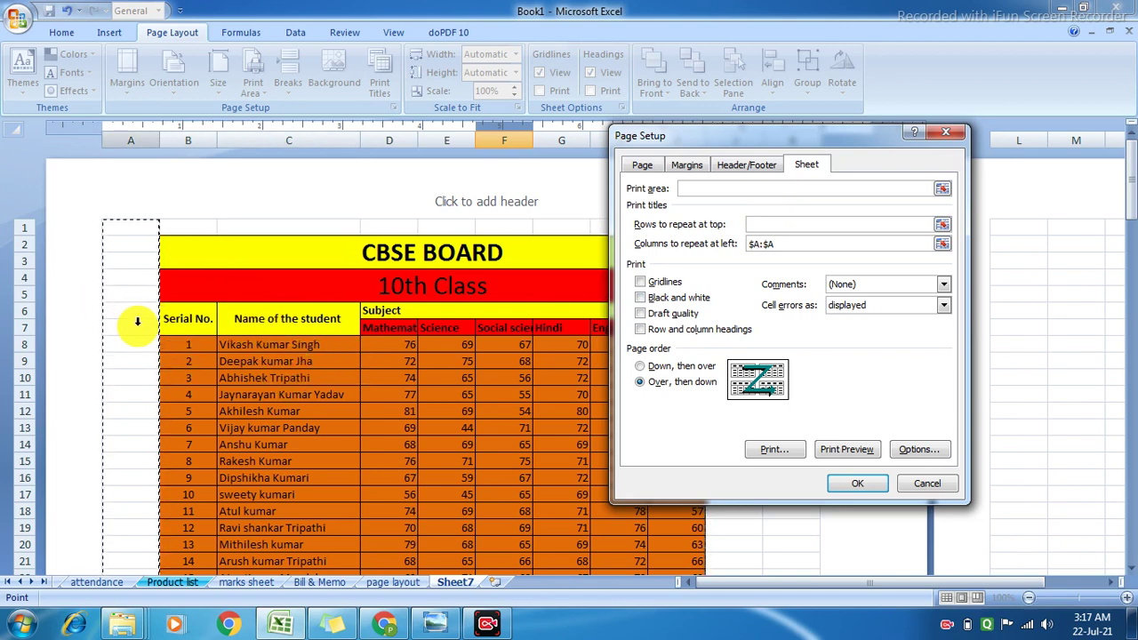
{"action": "left_click", "coordinate": [916, 481]}
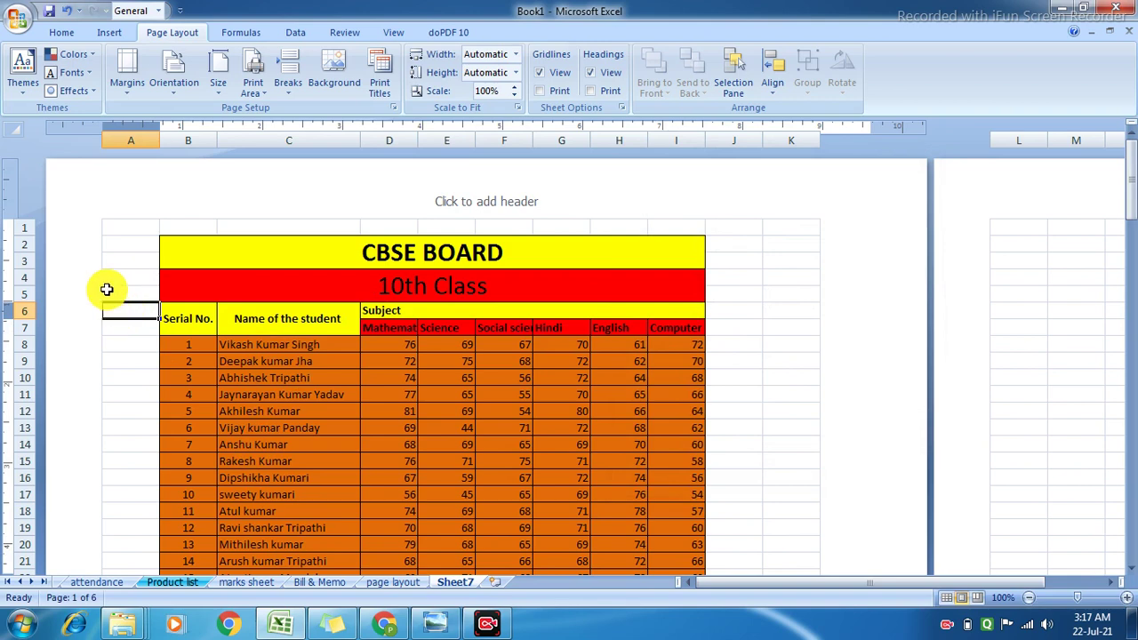
Step: Number cells A6:A15 as a series from 4 to 13 beside the table
{"action": "type", "text": "4"}
{"action": "key", "text": "Return"}
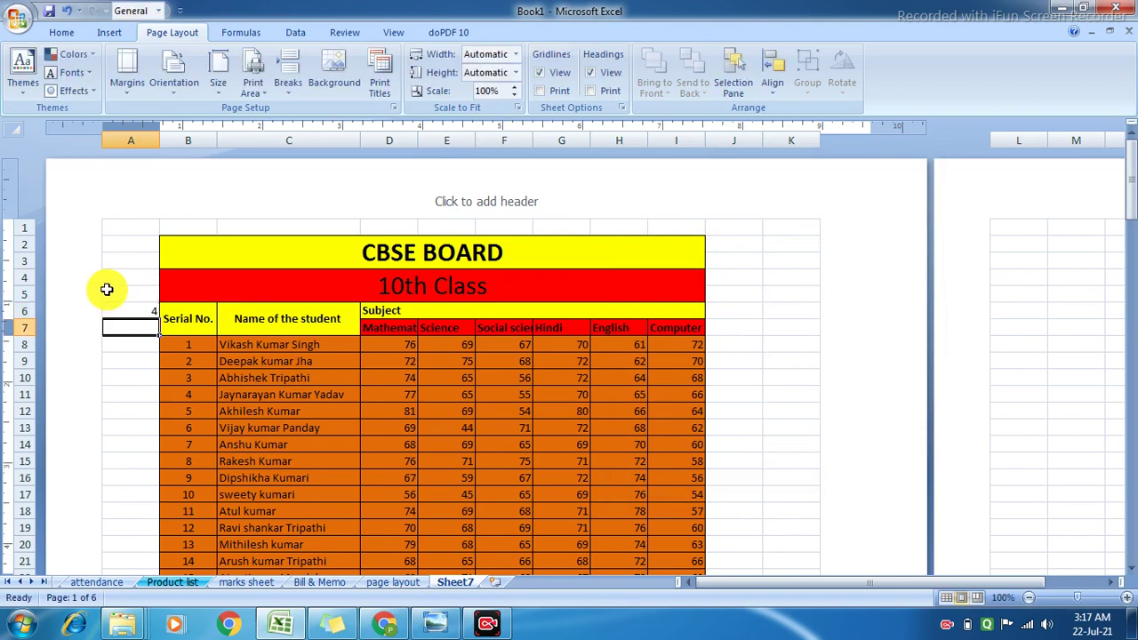
{"action": "type", "text": "5"}
{"action": "left_click", "coordinate": [139, 360]}
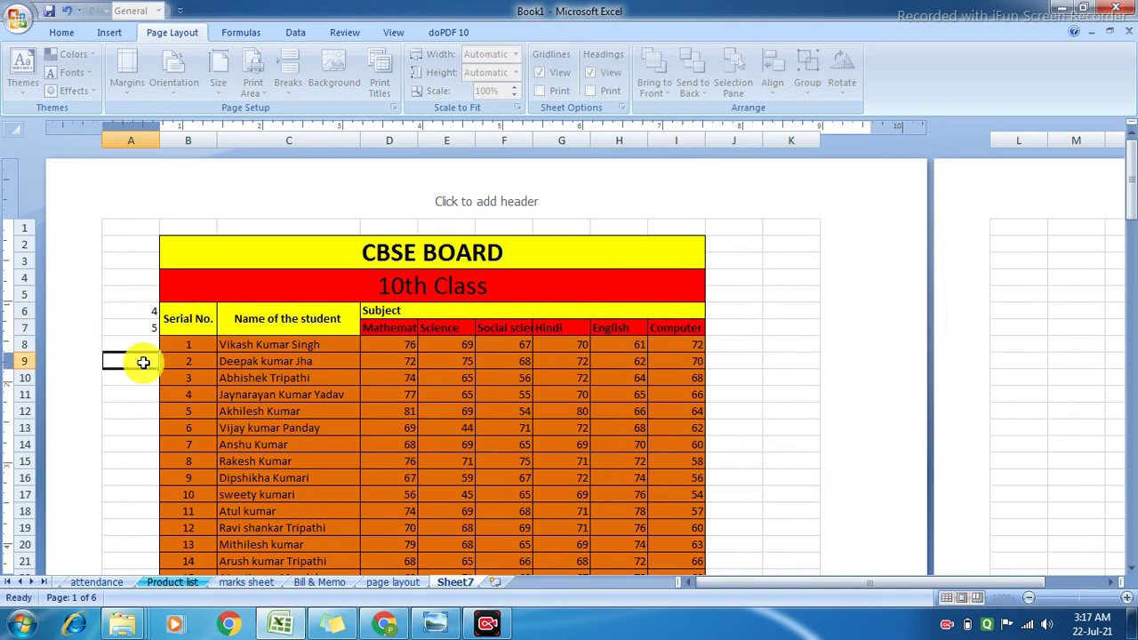
{"action": "left_click", "coordinate": [146, 311]}
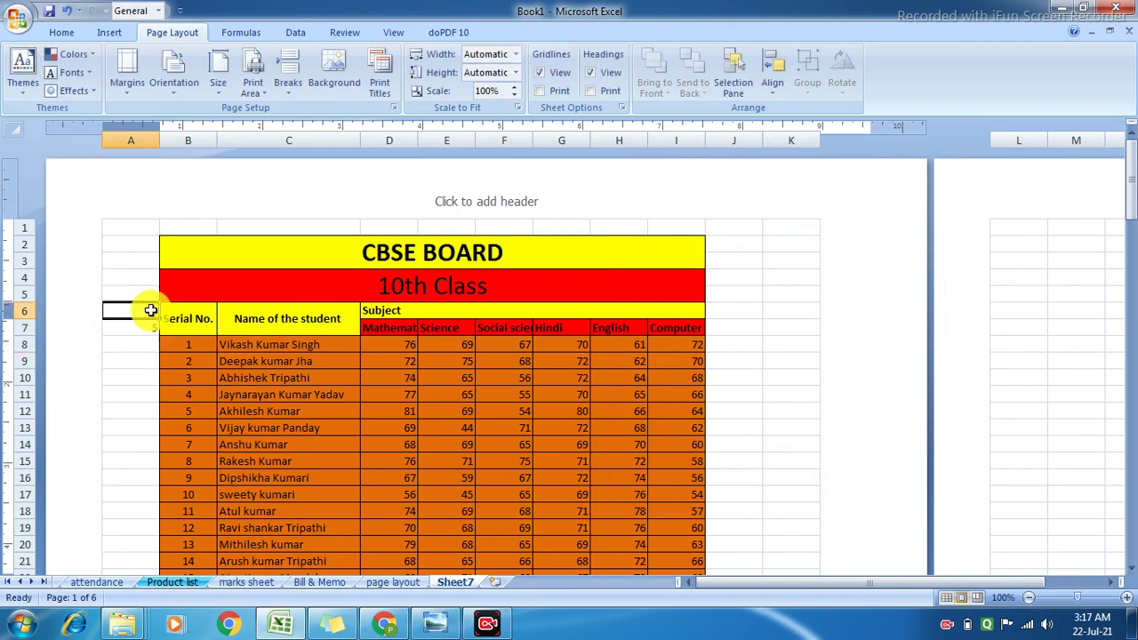
{"action": "left_click_drag", "start_coordinate": [148, 321], "coordinate": [157, 470]}
{"action": "left_click", "coordinate": [273, 421]}
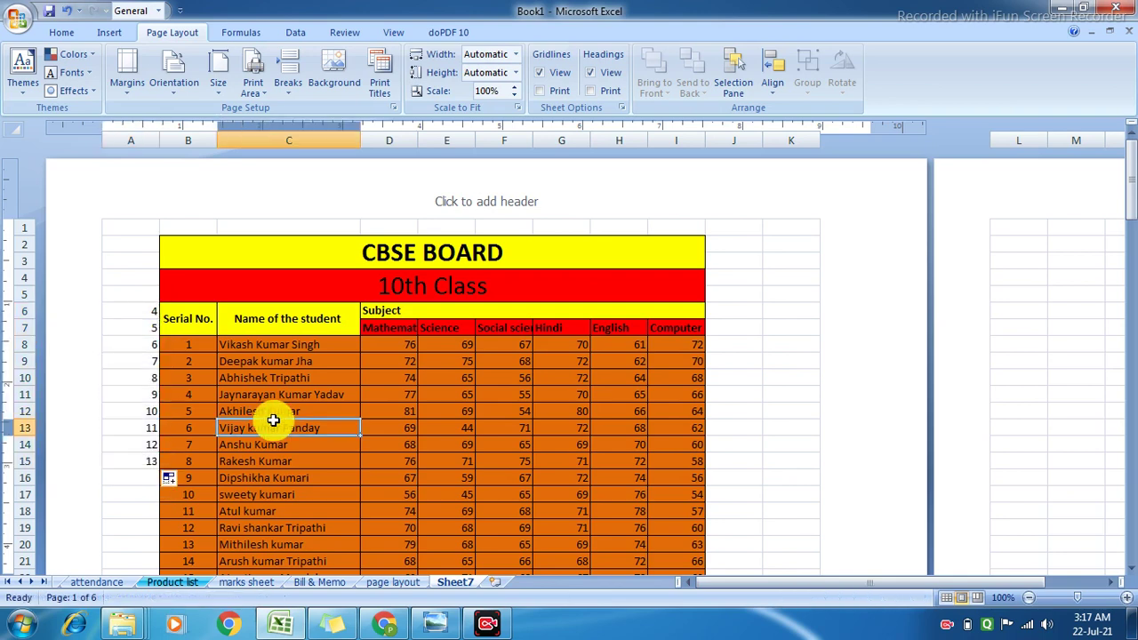
Step: Give the numbered cells A6:A15 a solid red fill
{"action": "left_click", "coordinate": [200, 305]}
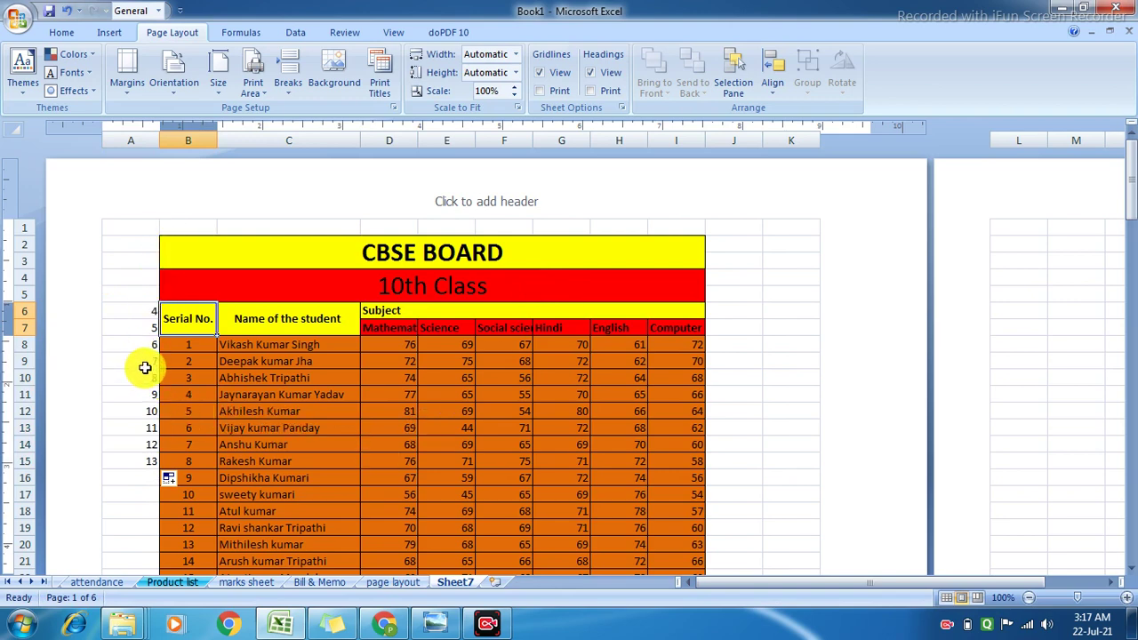
{"action": "left_click_drag", "start_coordinate": [141, 309], "coordinate": [146, 462]}
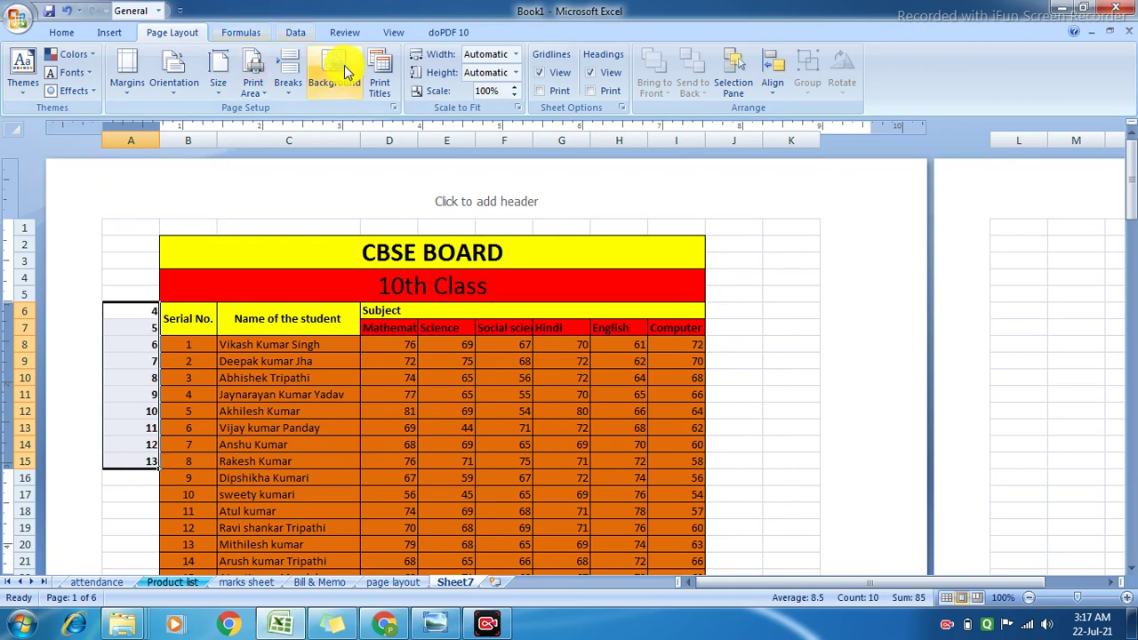
{"action": "left_click", "coordinate": [62, 36]}
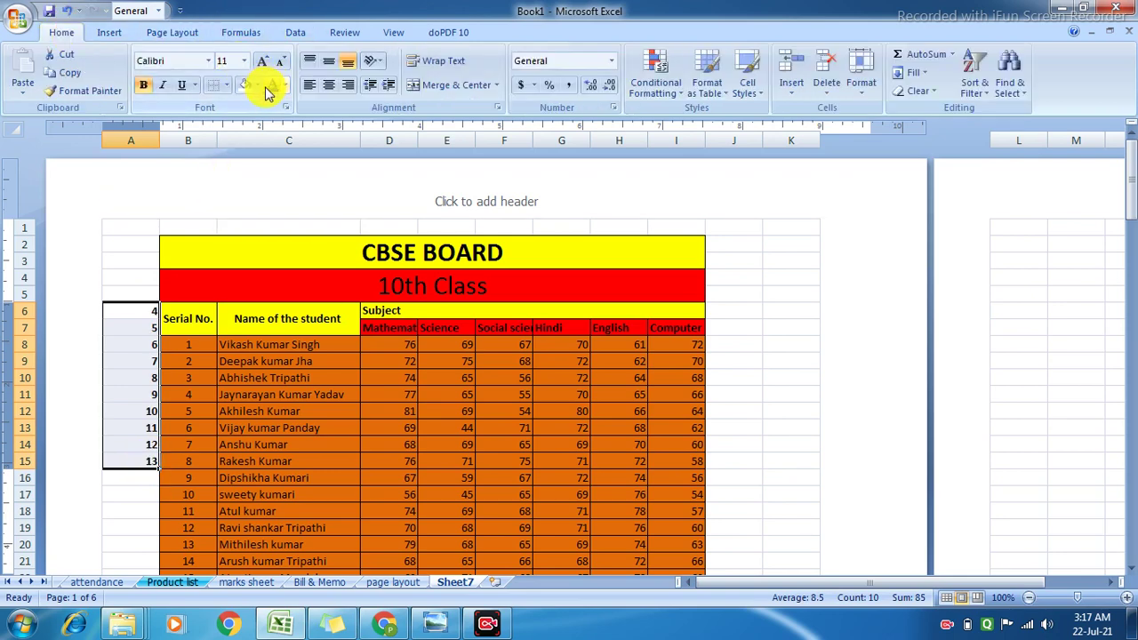
{"action": "left_click", "coordinate": [257, 86]}
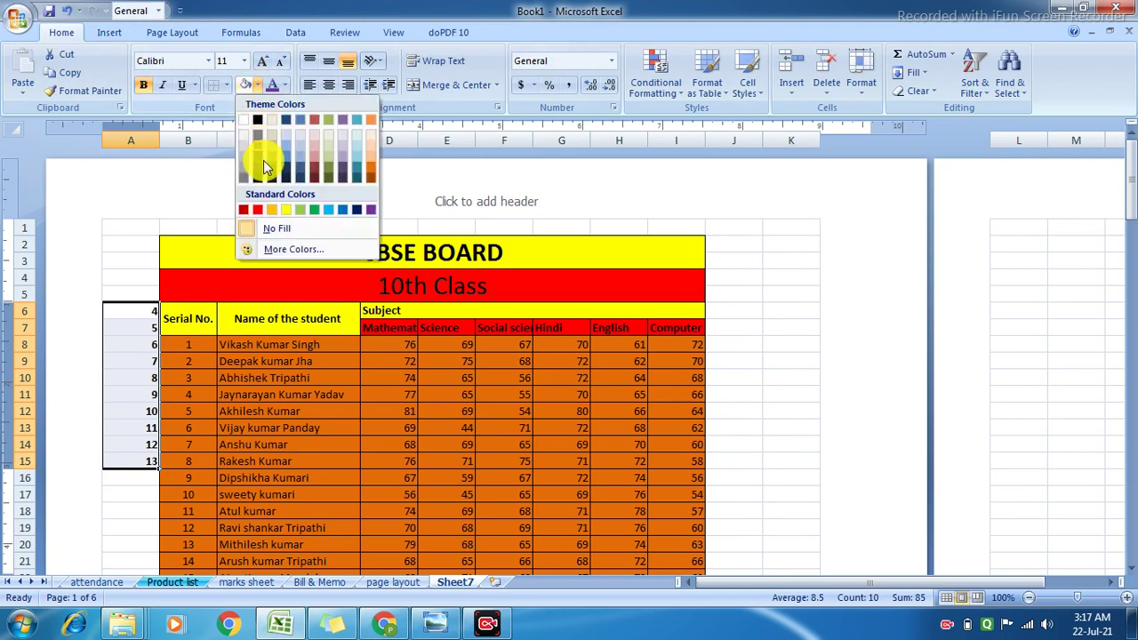
{"action": "left_click", "coordinate": [259, 212]}
{"action": "left_click", "coordinate": [347, 461]}
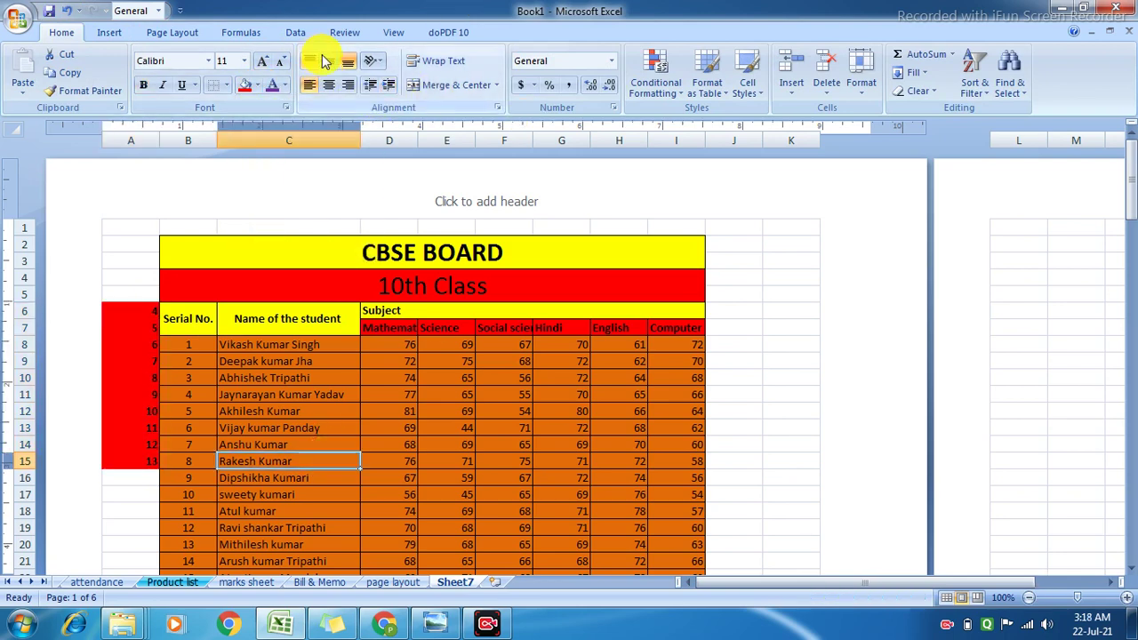
{"action": "left_click", "coordinate": [174, 33]}
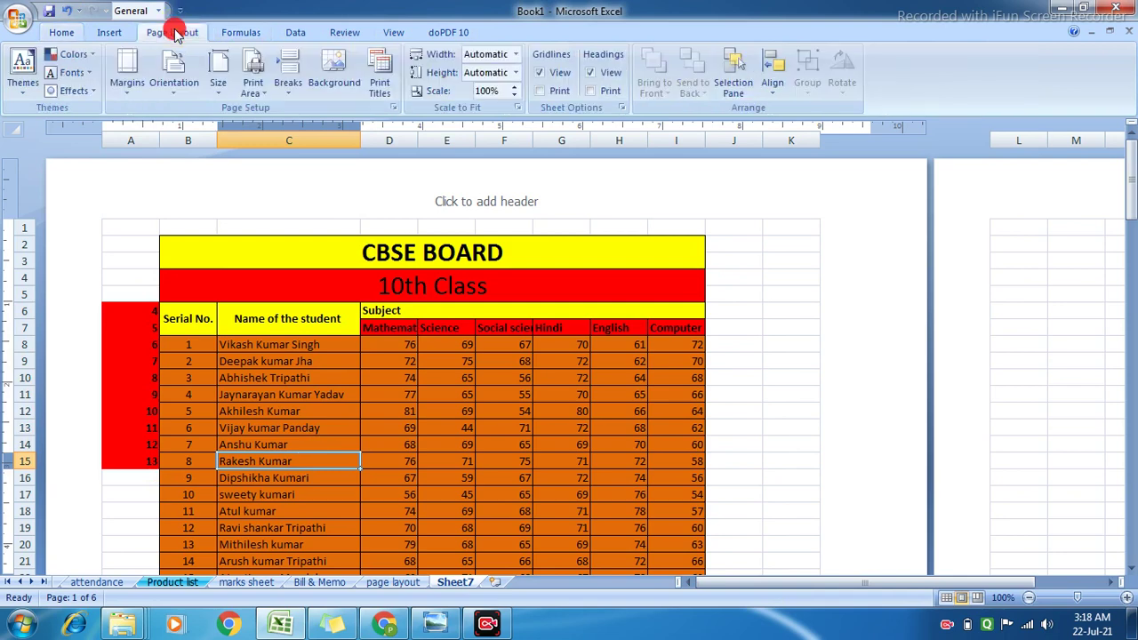
{"action": "left_click", "coordinate": [396, 109]}
Step: Set Columns to repeat at left to $A:$A in Page Setup
{"action": "left_click", "coordinate": [805, 165]}
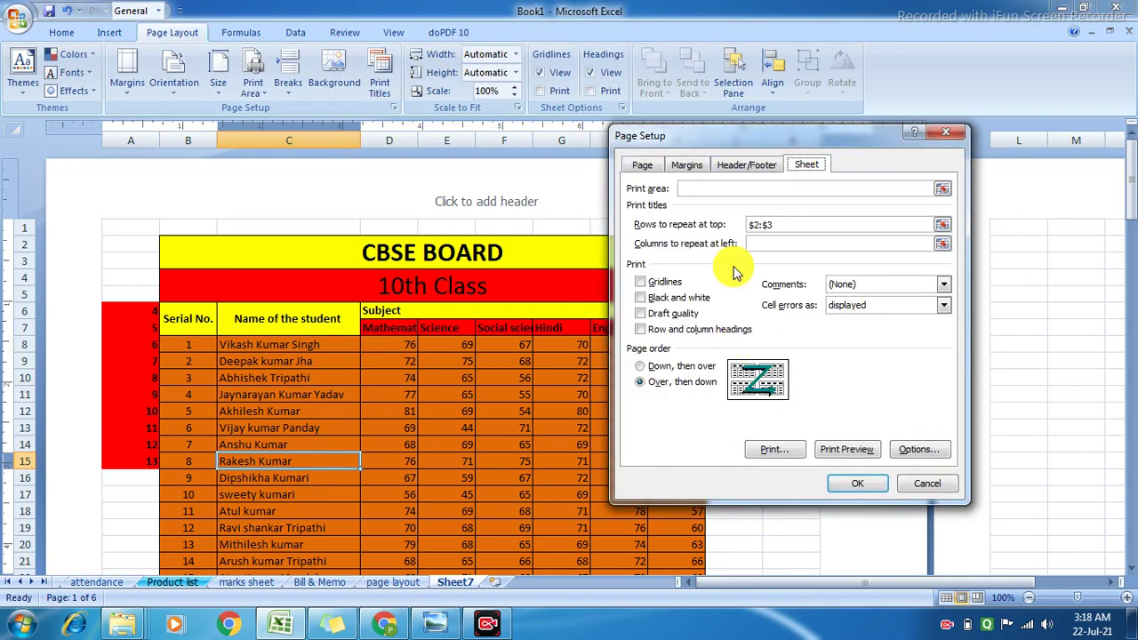
{"action": "left_click", "coordinate": [754, 242]}
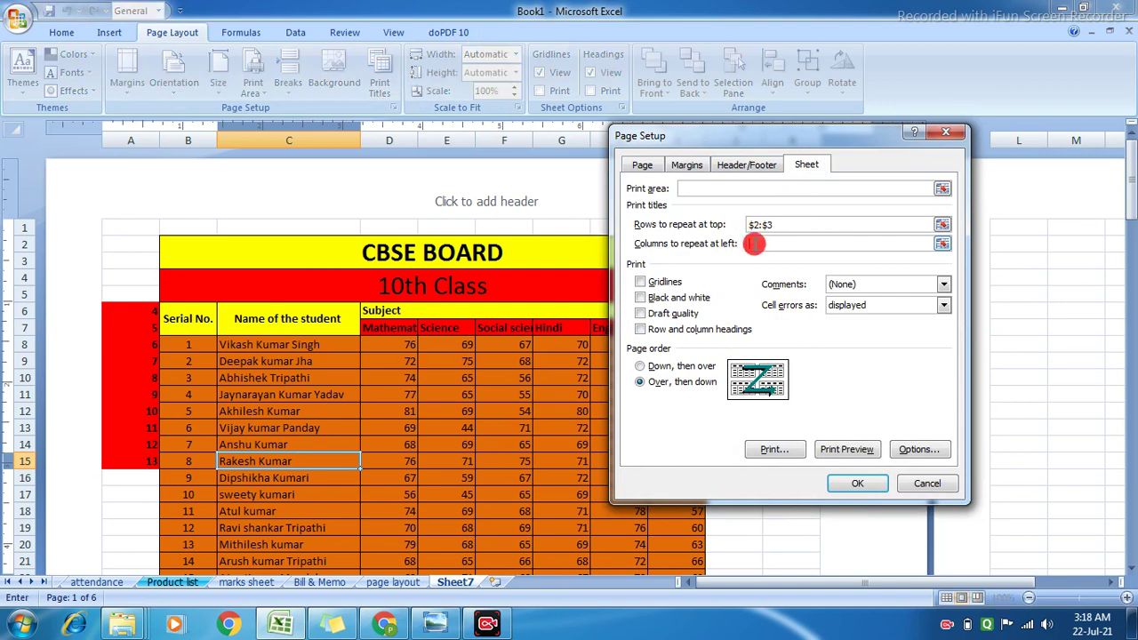
{"action": "left_click", "coordinate": [119, 306]}
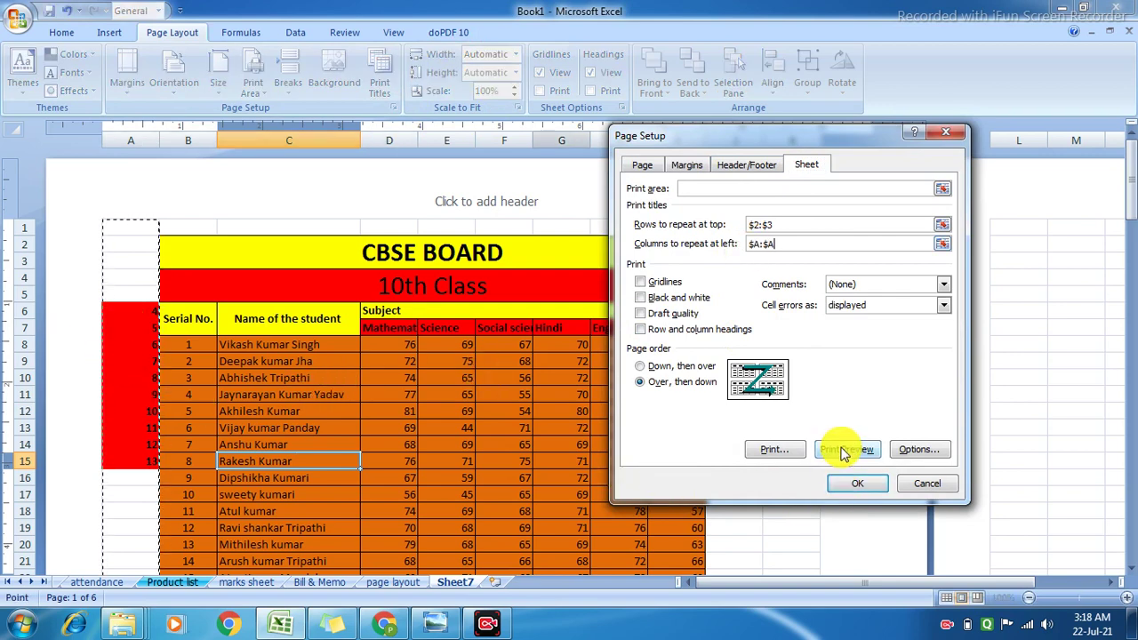
{"action": "left_click", "coordinate": [853, 485]}
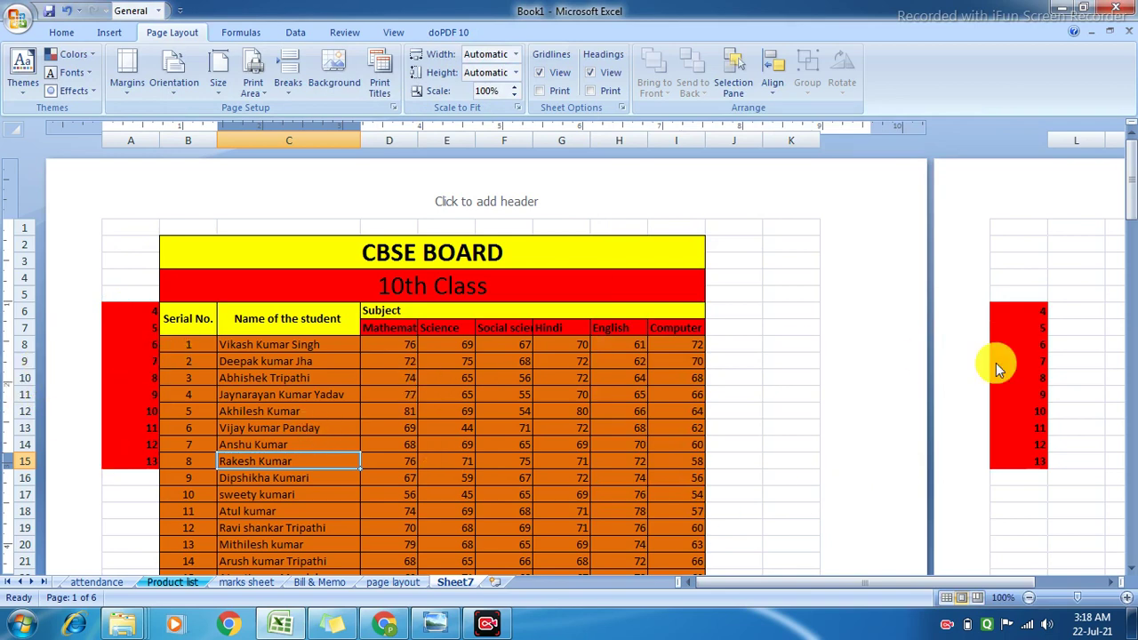
Step: Check across the pages that red column A prints at each page's left edge
{"action": "left_click", "coordinate": [1067, 422]}
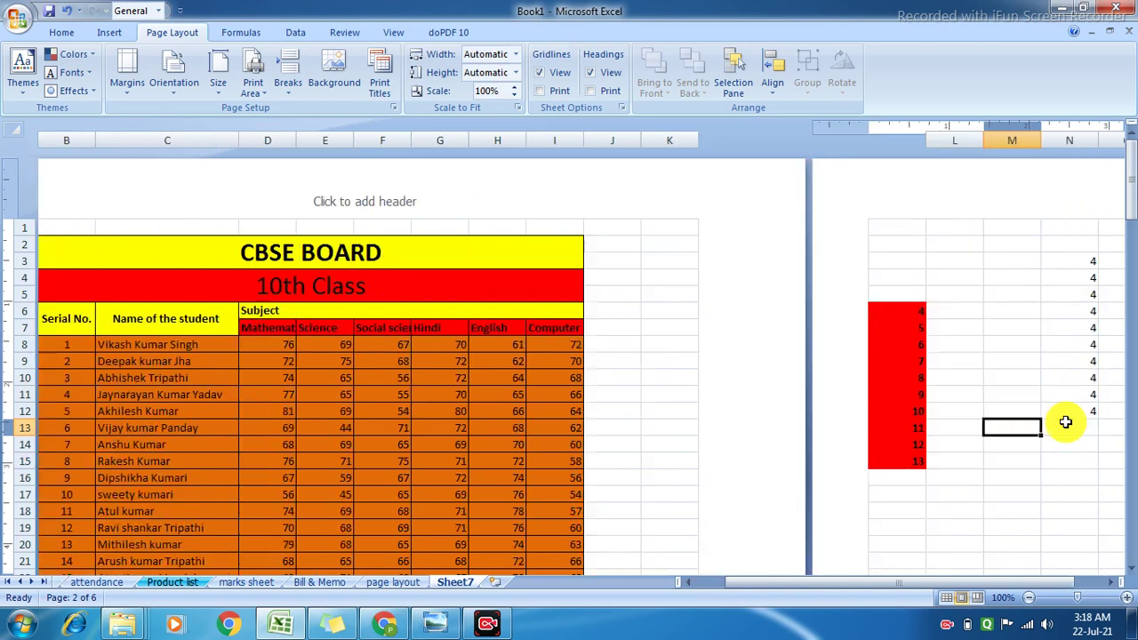
{"action": "key", "text": "Right"}
{"action": "key", "text": "Right"}
{"action": "key", "text": "Right"}
{"action": "key", "text": "Right"}
{"action": "key", "text": "Right"}
{"action": "key", "text": "Right"}
{"action": "key", "text": "Right"}
{"action": "key", "text": "Right"}
{"action": "key", "text": "Right"}
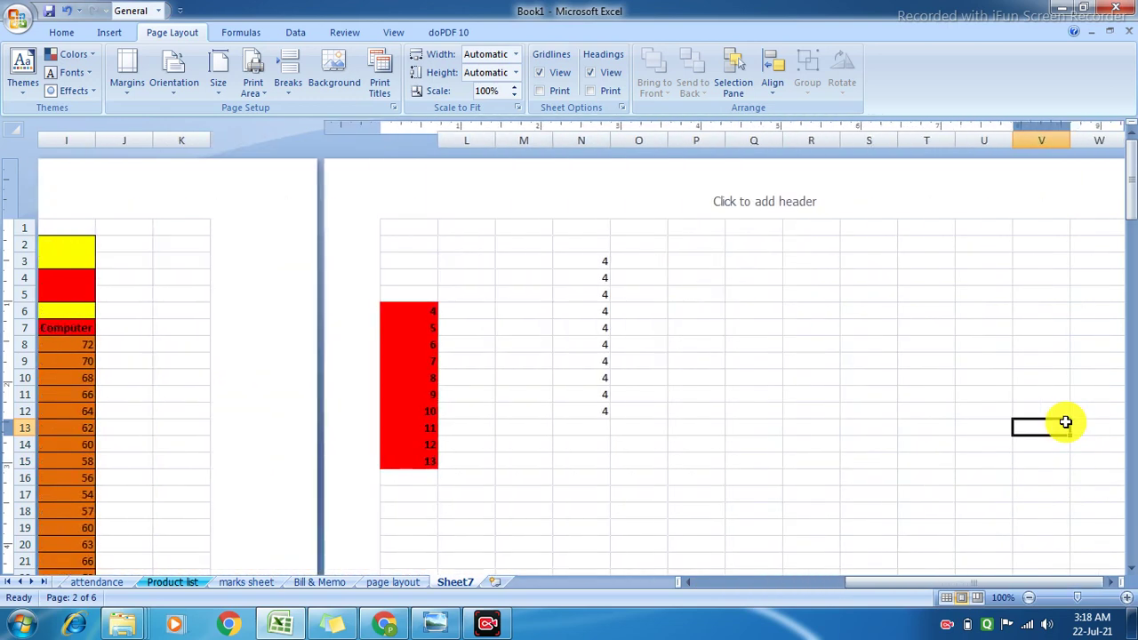
{"action": "key", "text": "Right"}
{"action": "key", "text": "Right"}
{"action": "key", "text": "Right"}
{"action": "key", "text": "Right"}
{"action": "key", "text": "Right"}
{"action": "key", "text": "Right"}
{"action": "key", "text": "Right"}
{"action": "key", "text": "Right"}
{"action": "key", "text": "Right"}
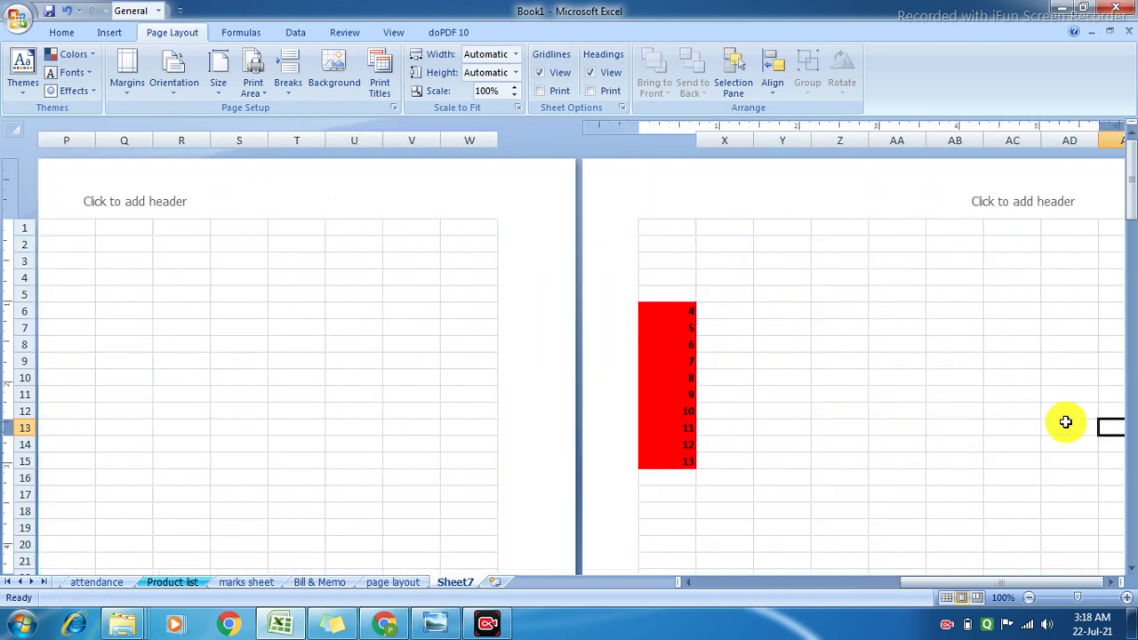
{"action": "key", "text": "Left"}
{"action": "key", "text": "Left"}
{"action": "key", "text": "Left"}
{"action": "key", "text": "Left"}
{"action": "key", "text": "Left"}
{"action": "key", "text": "Left"}
{"action": "key", "text": "Left"}
{"action": "key", "text": "Left"}
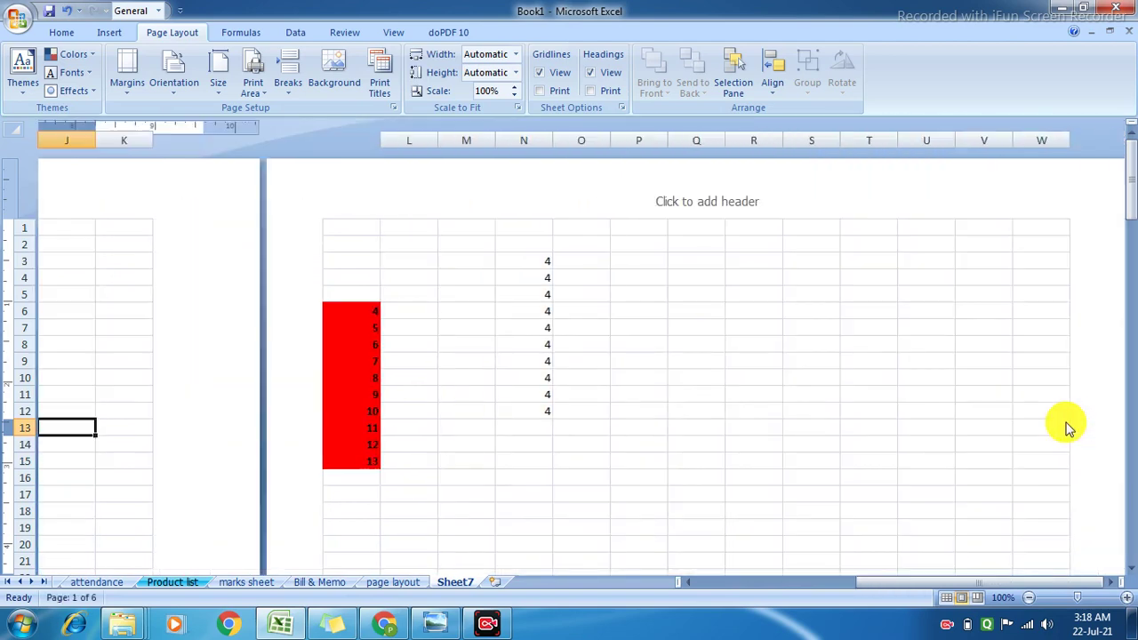
{"action": "key", "text": "Left"}
{"action": "key", "text": "Left"}
{"action": "key", "text": "Left"}
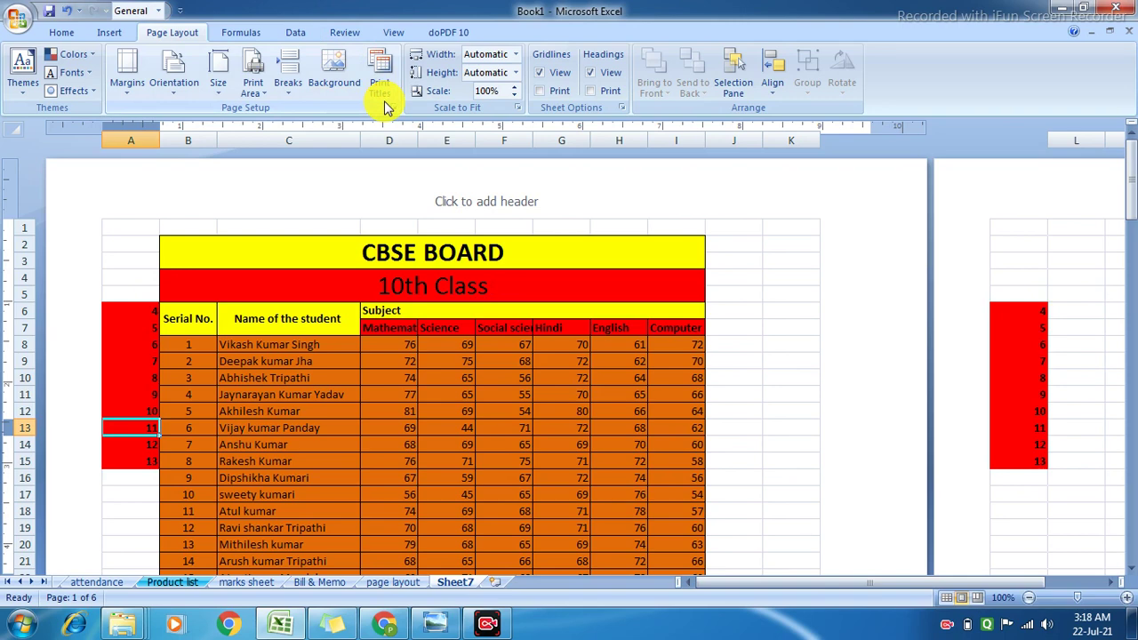
{"action": "left_click", "coordinate": [384, 93]}
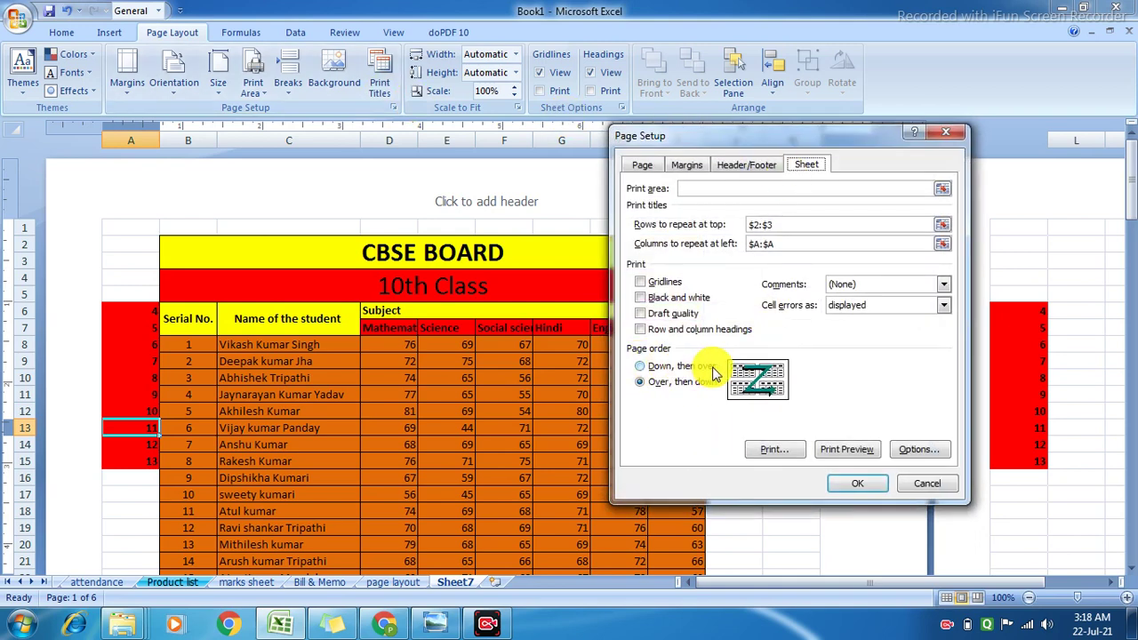
{"action": "left_click", "coordinate": [650, 389]}
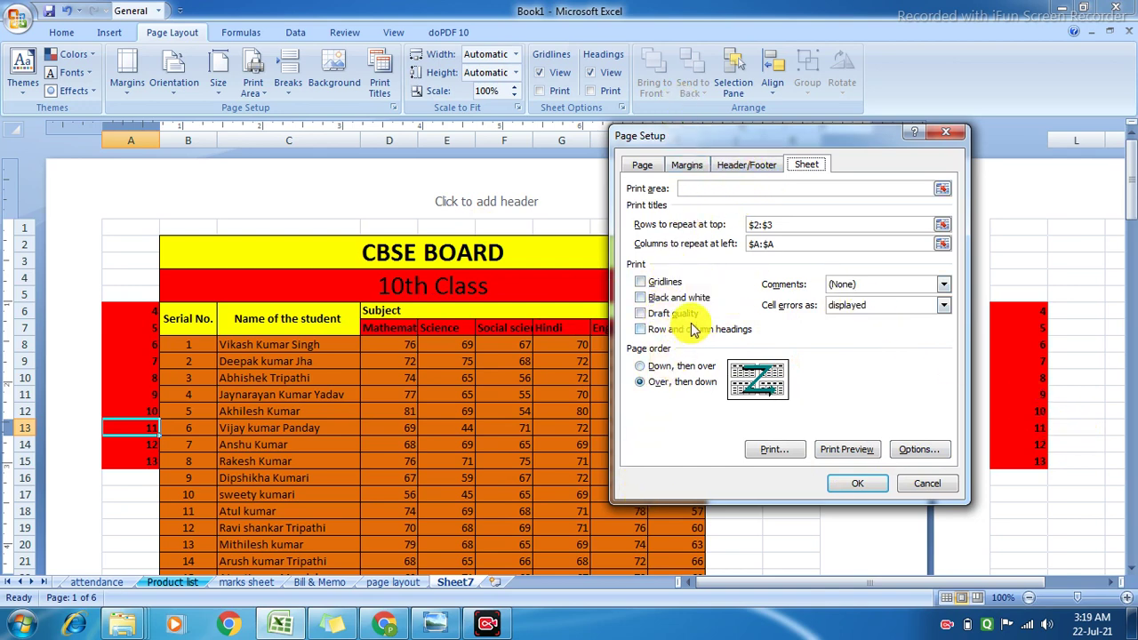
{"action": "left_click", "coordinate": [745, 166]}
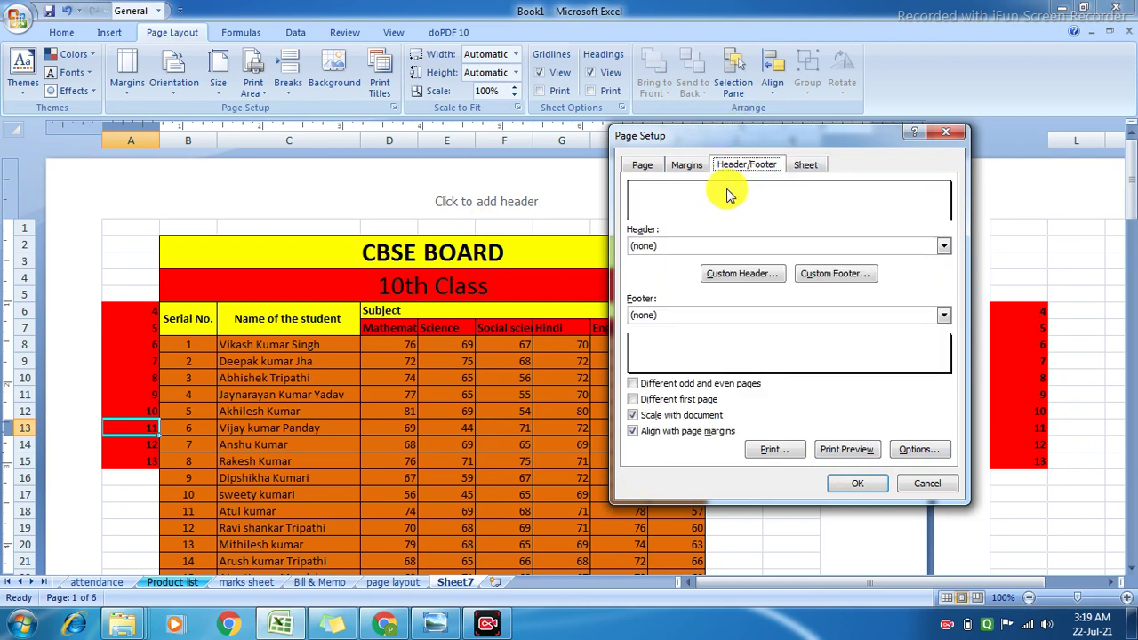
{"action": "left_click", "coordinate": [677, 169]}
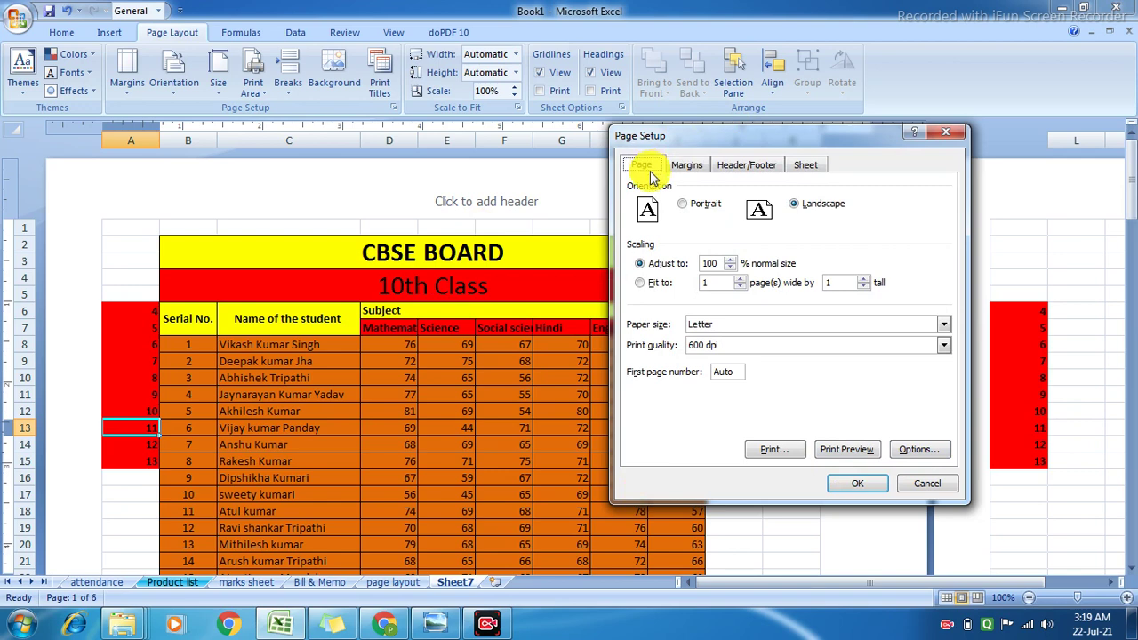
{"action": "left_click", "coordinate": [925, 485]}
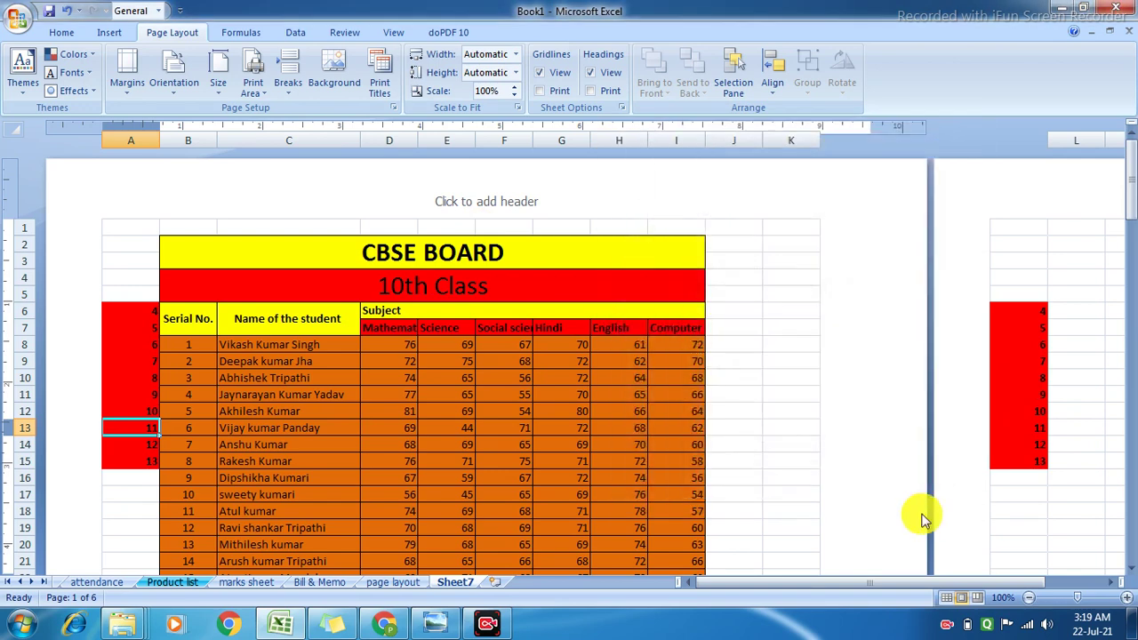
Step: Move from the page layout sheet to the Bill & Memo sheet showing the OM Enterprises bill
{"action": "left_click", "coordinate": [809, 427]}
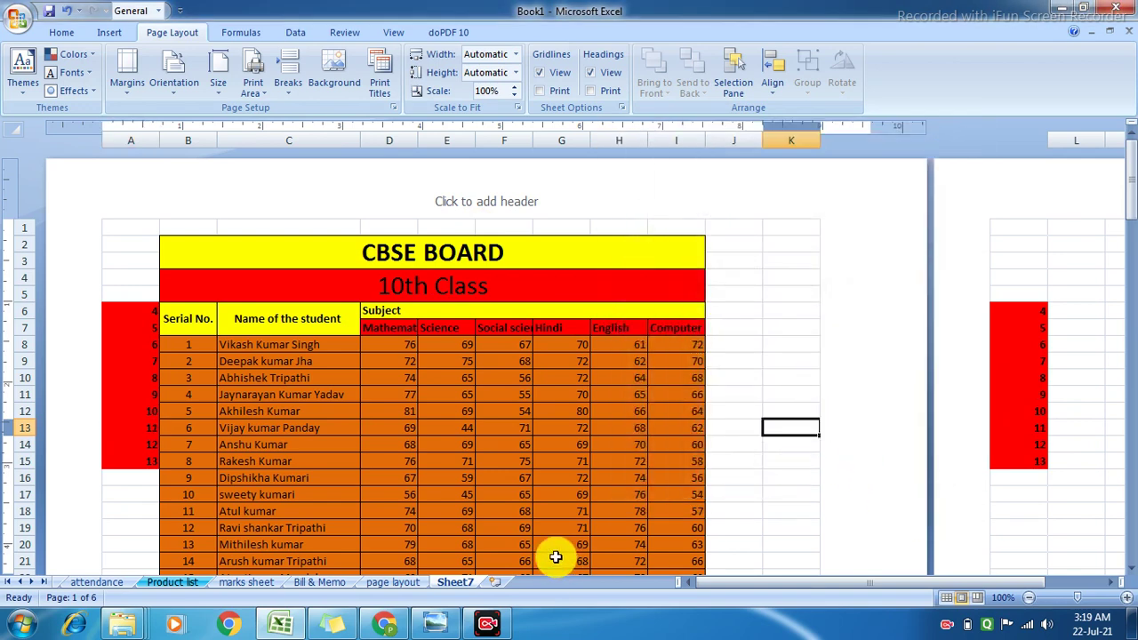
{"action": "left_click", "coordinate": [403, 585]}
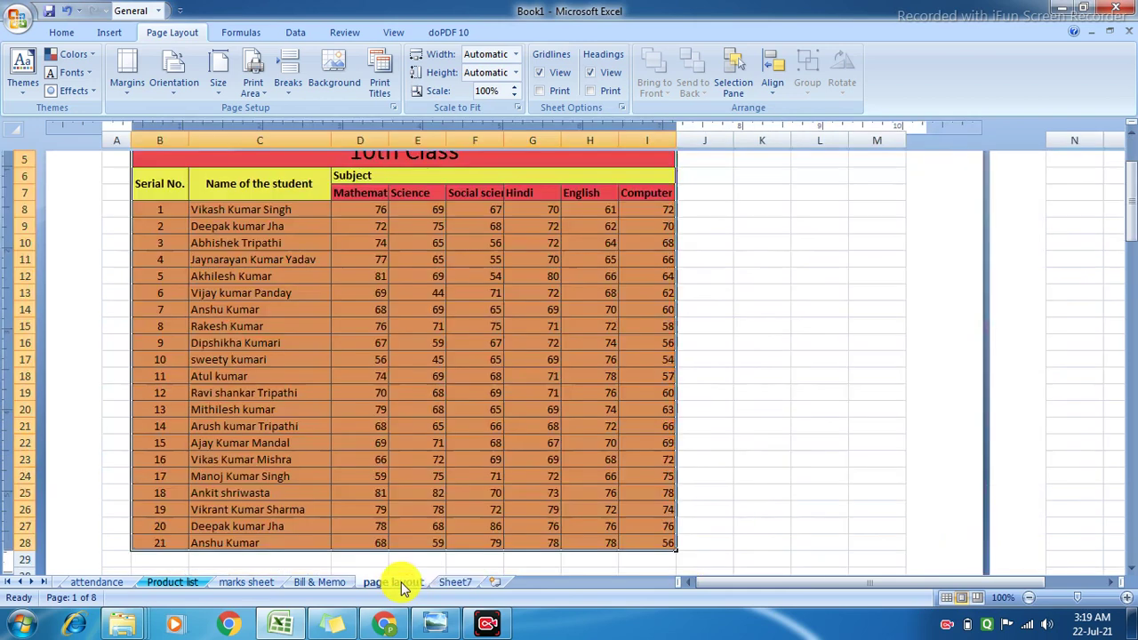
{"action": "left_click", "coordinate": [332, 583]}
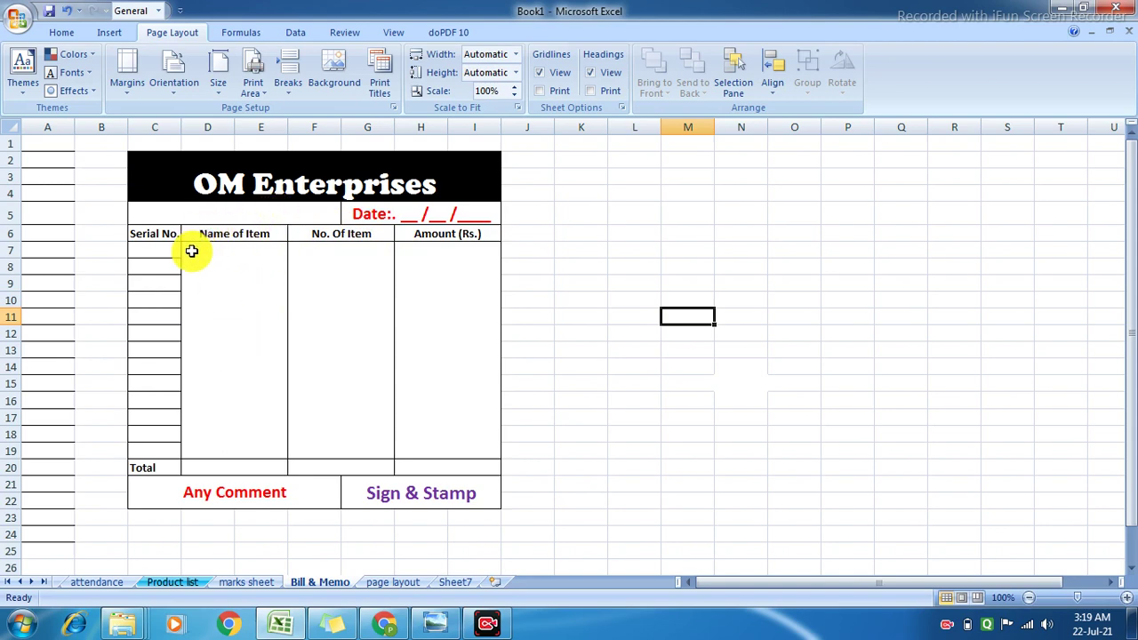
Step: Select the range L2:Q4 to the right of the OM Enterprises bill
{"action": "left_click", "coordinate": [191, 252]}
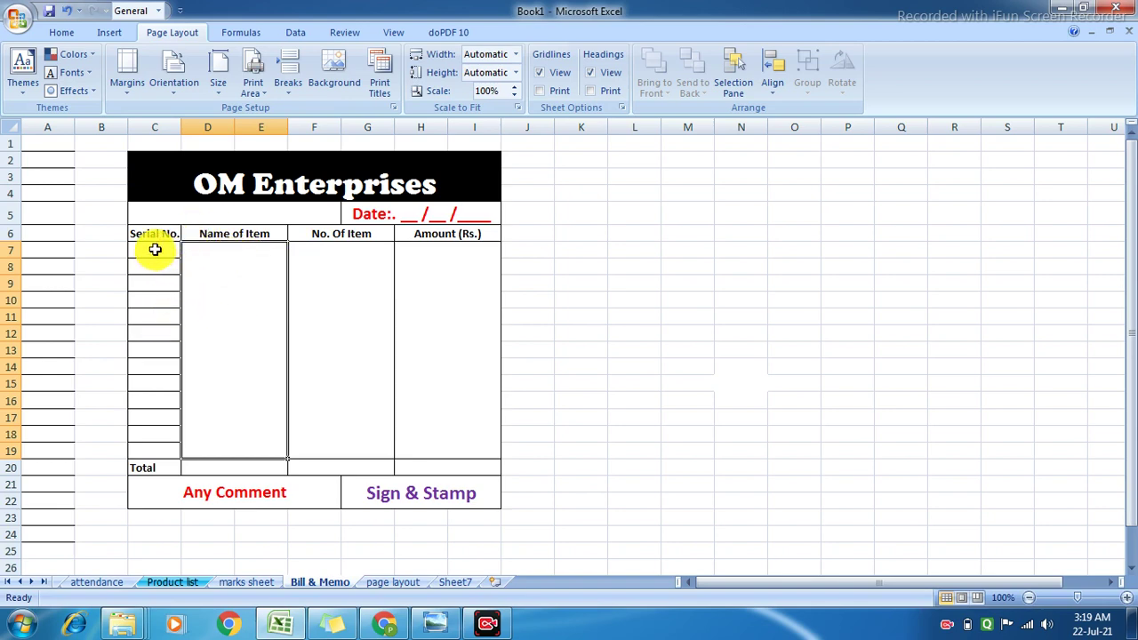
{"action": "left_click", "coordinate": [157, 248]}
{"action": "left_click", "coordinate": [627, 313]}
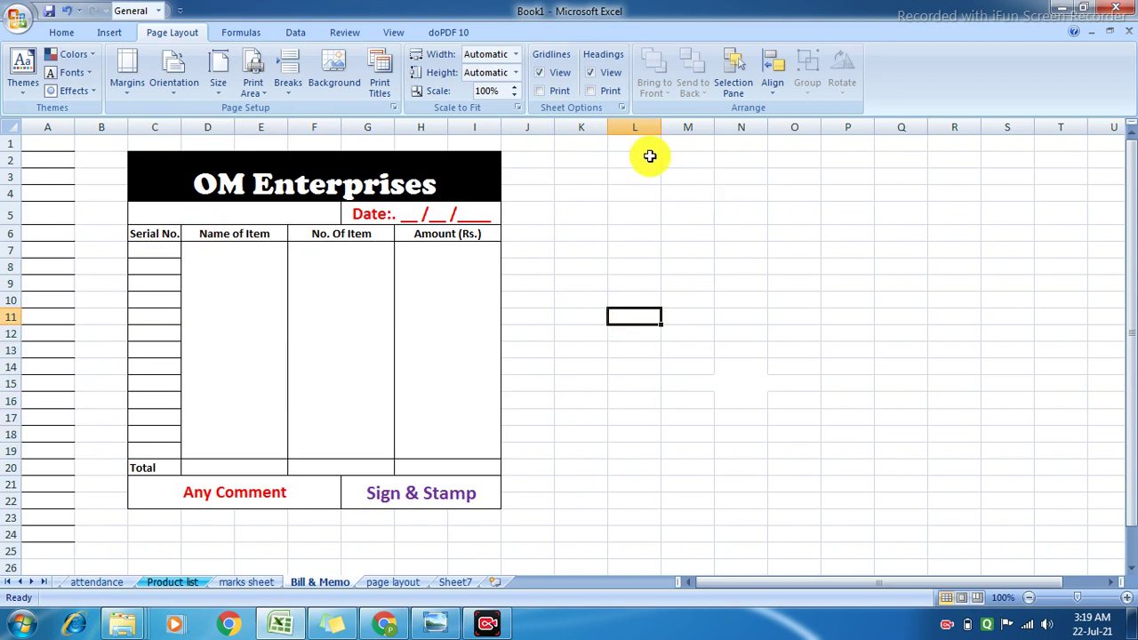
{"action": "left_click_drag", "start_coordinate": [651, 159], "coordinate": [857, 169]}
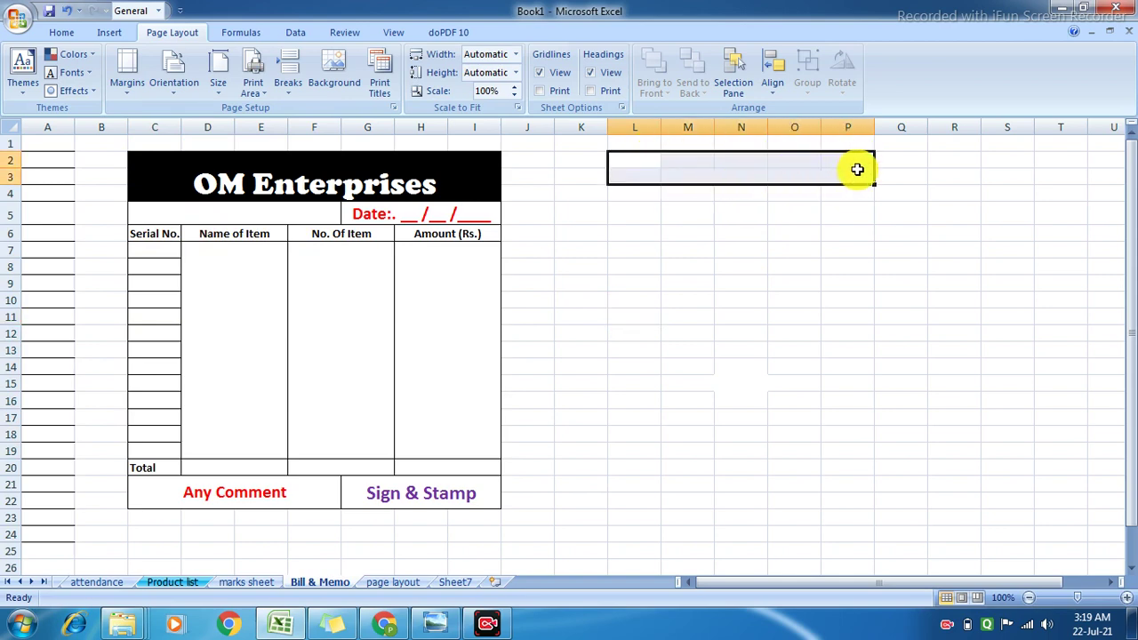
{"action": "left_click_drag", "start_coordinate": [857, 169], "coordinate": [923, 193]}
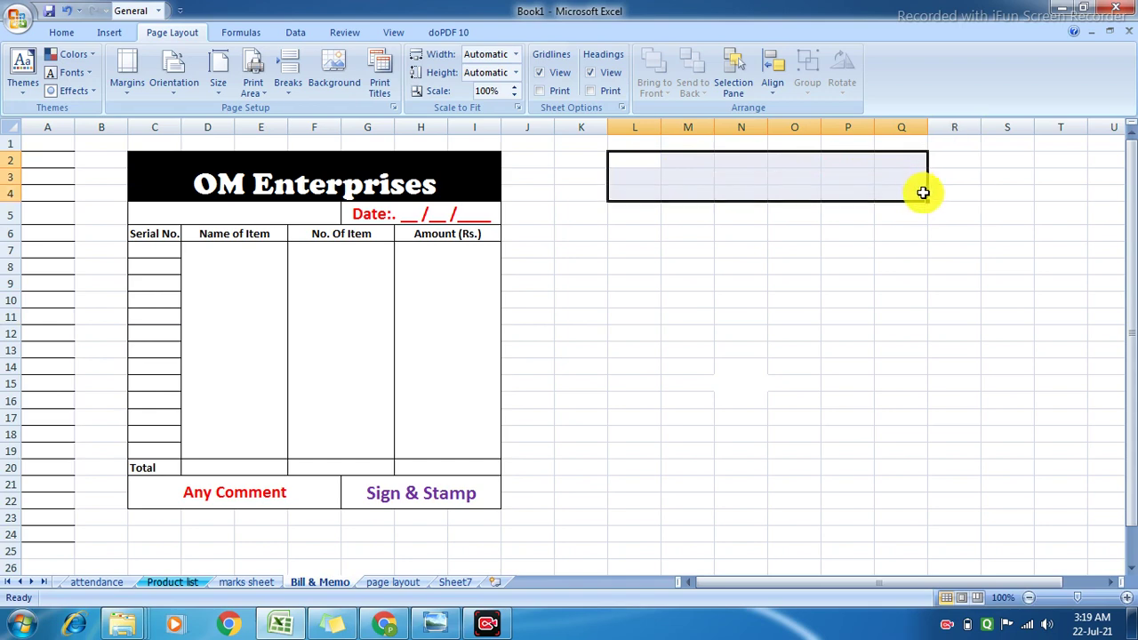
{"action": "left_click", "coordinate": [55, 33]}
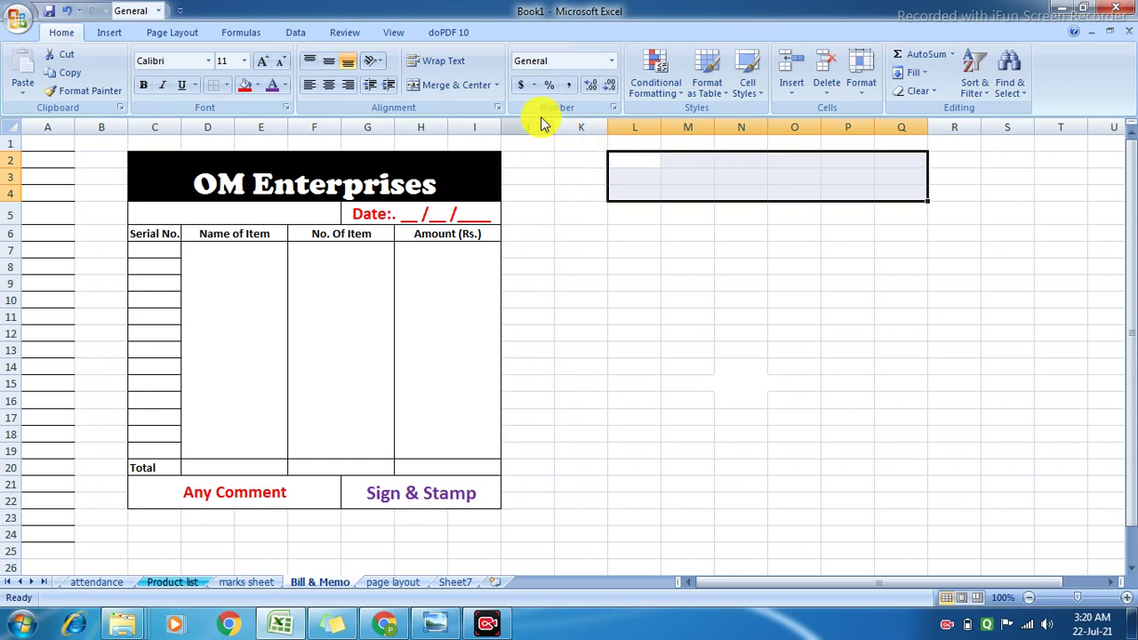
Step: Merge L2:Q4 into one box, cancel the picture insert, and reselect the merged box
{"action": "left_click", "coordinate": [429, 91]}
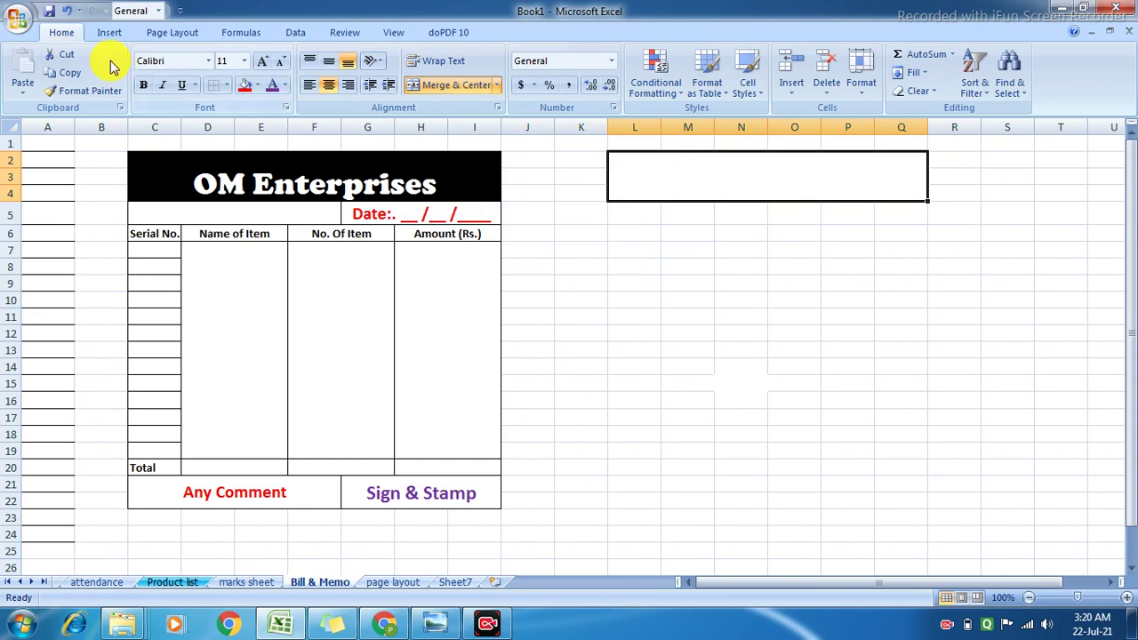
{"action": "left_click", "coordinate": [108, 32]}
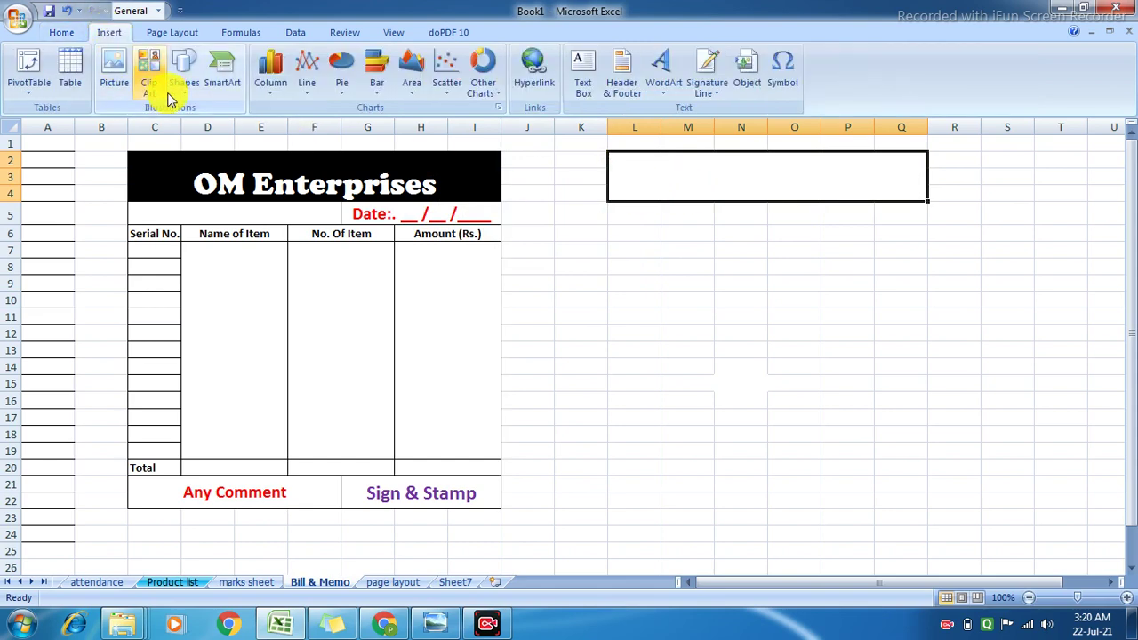
{"action": "left_click", "coordinate": [122, 74]}
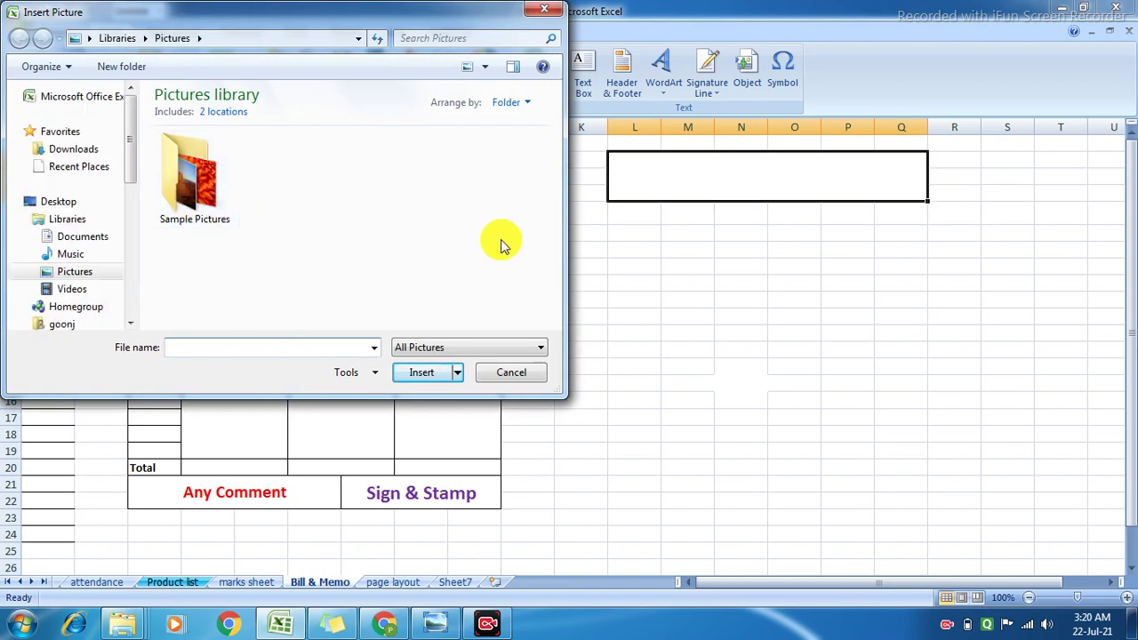
{"action": "left_click", "coordinate": [543, 11]}
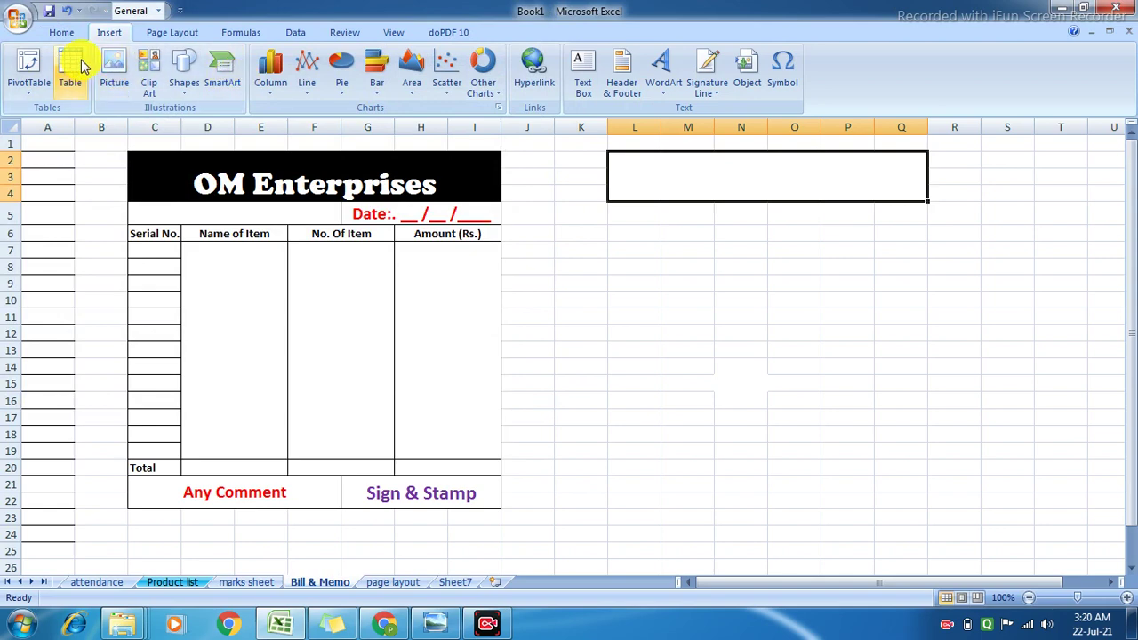
{"action": "left_click", "coordinate": [61, 32]}
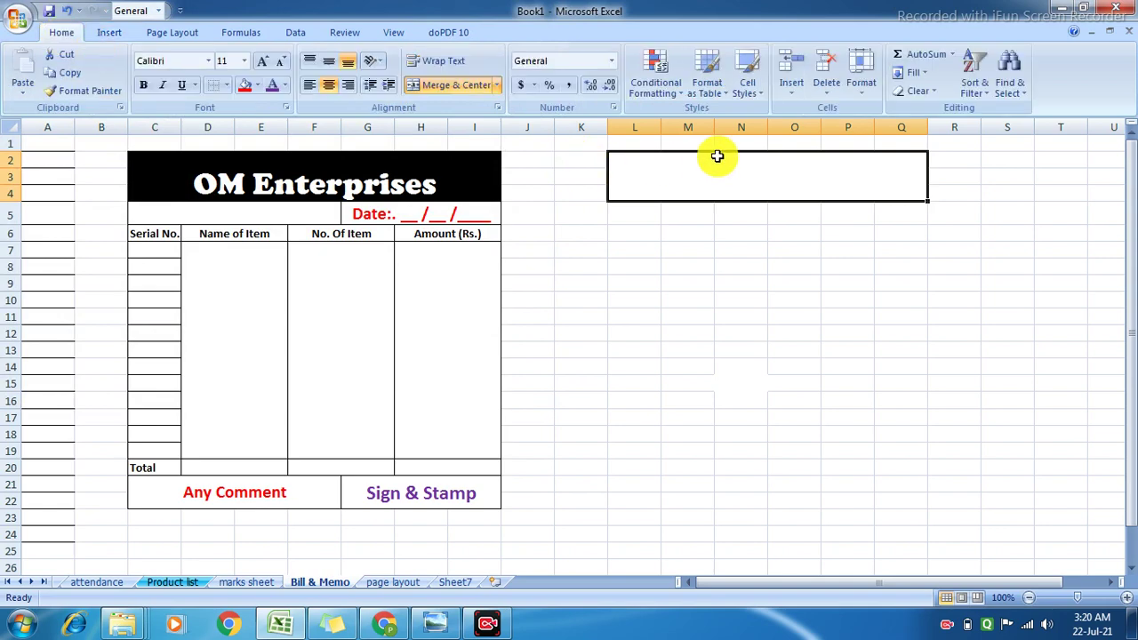
{"action": "left_click", "coordinate": [688, 169]}
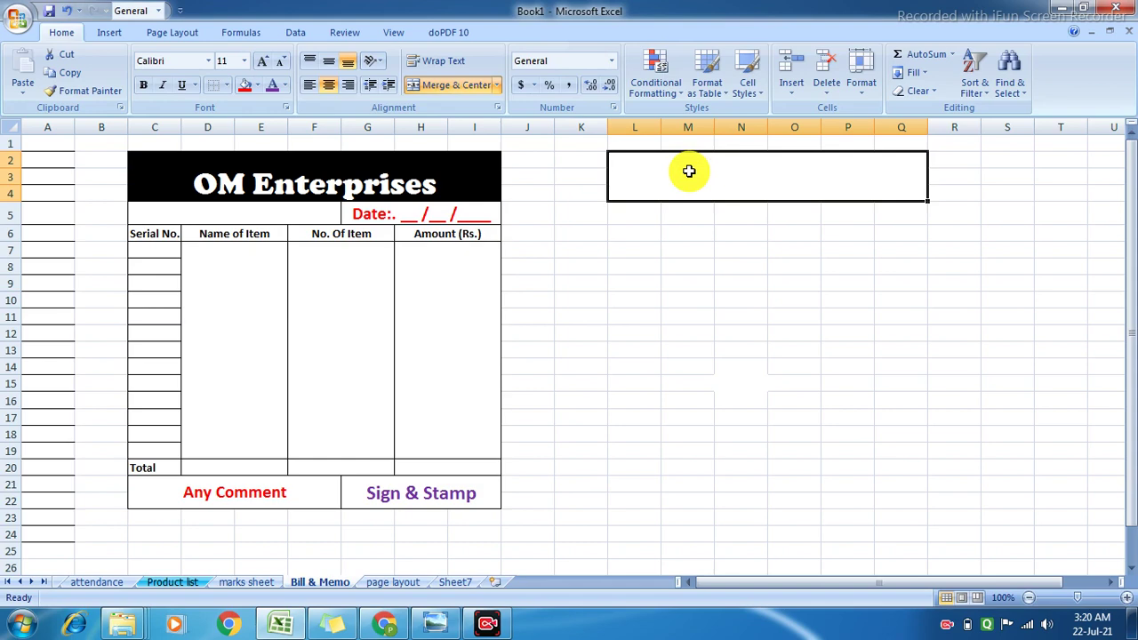
Step: Type 'sai Enterprises' into the merged L2:Q4 box
{"action": "type", "text": "sai En"}
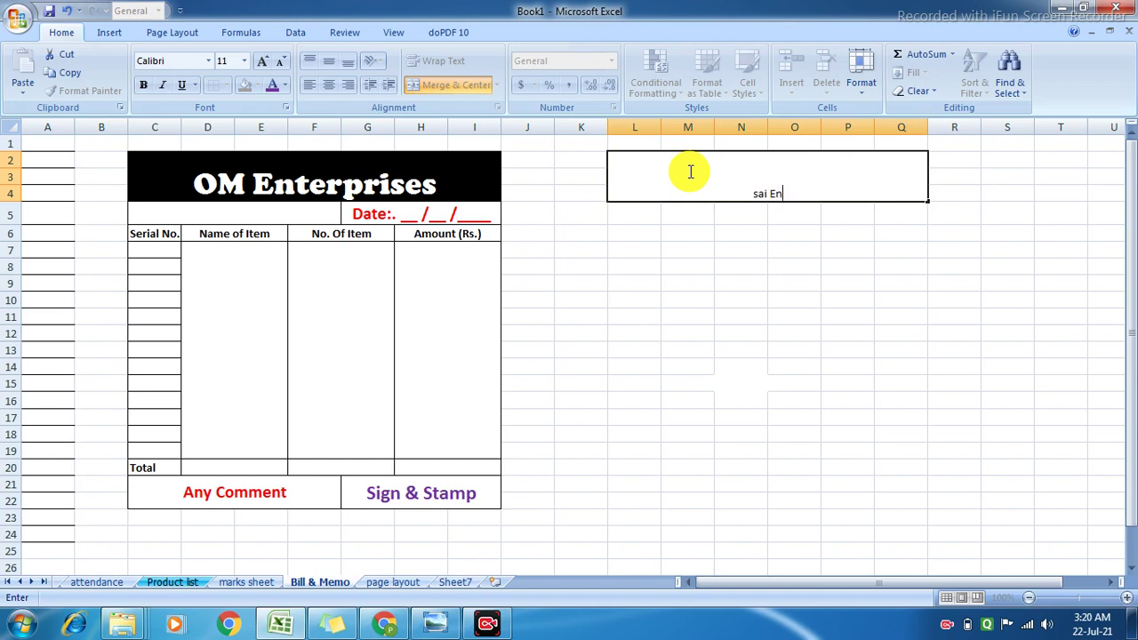
{"action": "type", "text": "r"}
{"action": "type", "text": "pri"}
{"action": "type", "text": "ses"}
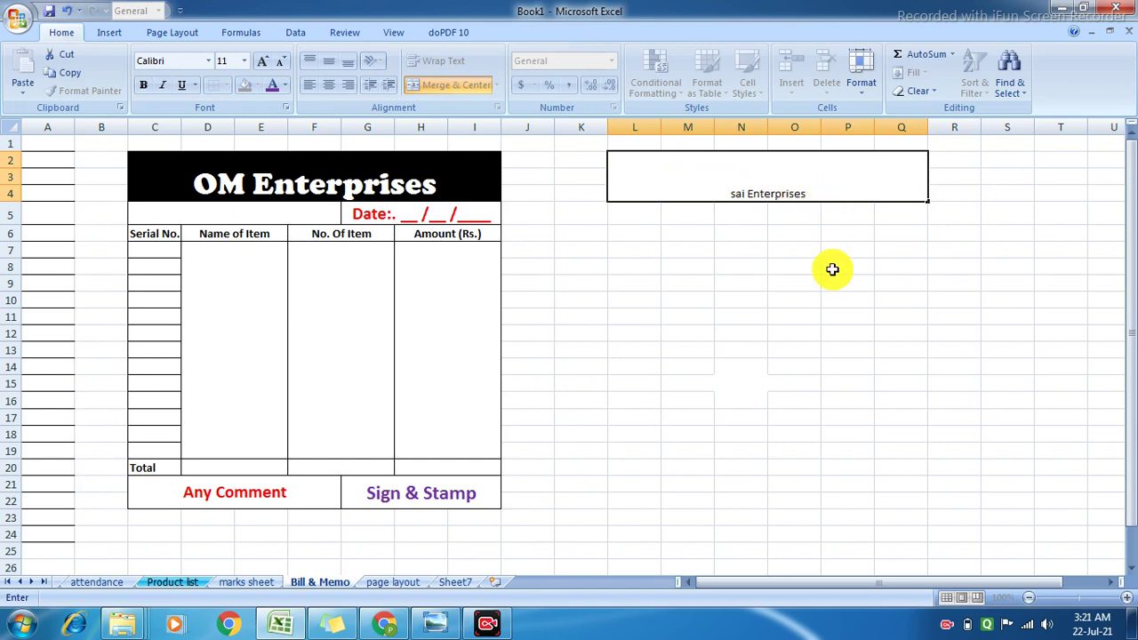
{"action": "left_click", "coordinate": [838, 262]}
{"action": "left_click", "coordinate": [741, 186]}
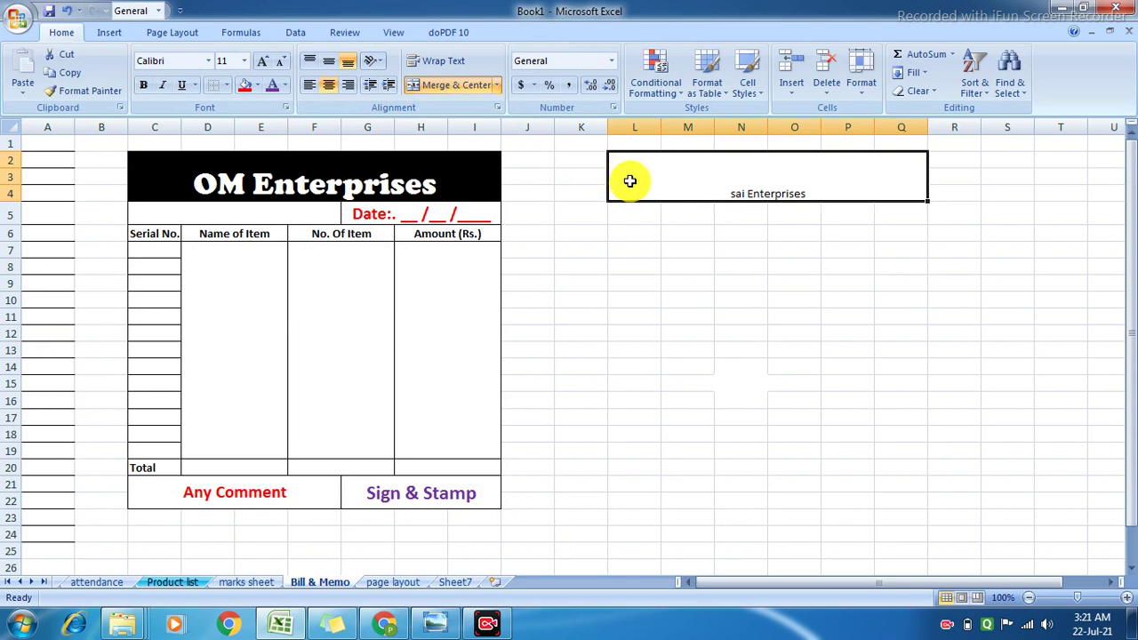
Step: Resize the company name text to 36 pt
{"action": "left_click", "coordinate": [271, 64]}
{"action": "left_click", "coordinate": [272, 64]}
{"action": "left_click", "coordinate": [271, 64]}
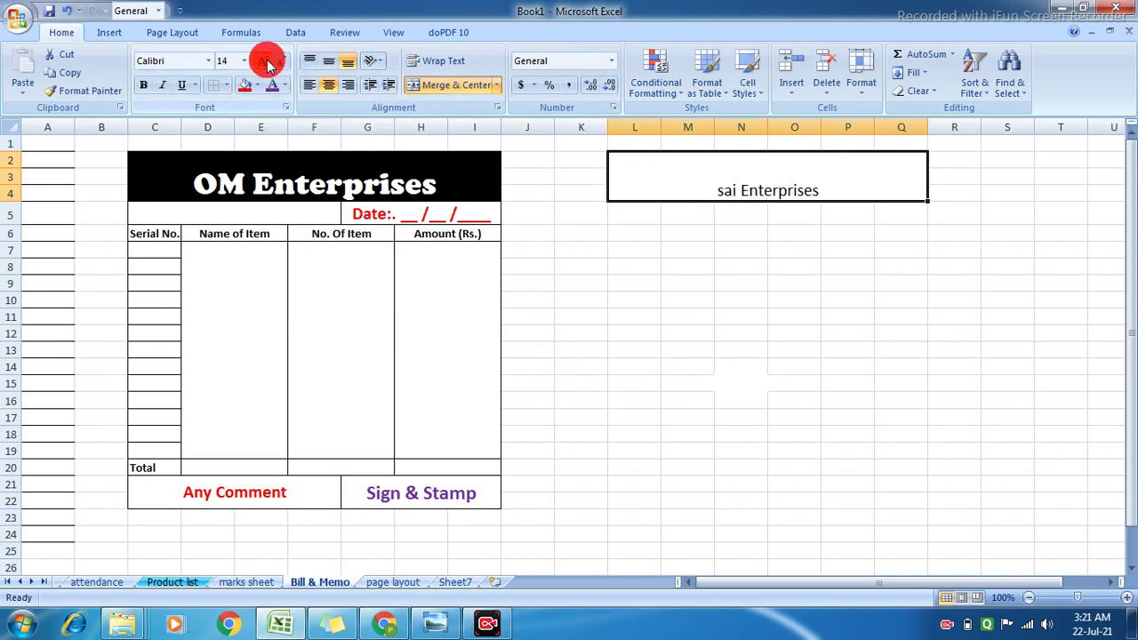
{"action": "left_click", "coordinate": [271, 64]}
{"action": "left_click", "coordinate": [271, 64]}
{"action": "left_click", "coordinate": [271, 64]}
{"action": "left_click", "coordinate": [271, 64]}
{"action": "left_click", "coordinate": [271, 64]}
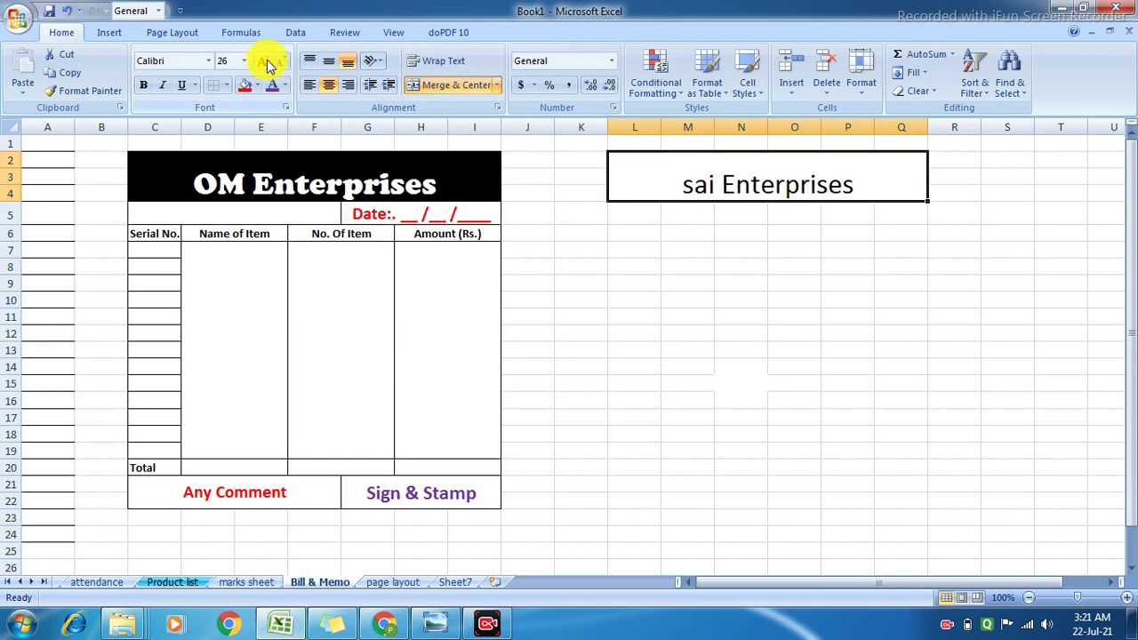
{"action": "left_click", "coordinate": [272, 64]}
{"action": "left_click", "coordinate": [271, 64]}
{"action": "left_click", "coordinate": [271, 65]}
{"action": "left_click", "coordinate": [271, 64]}
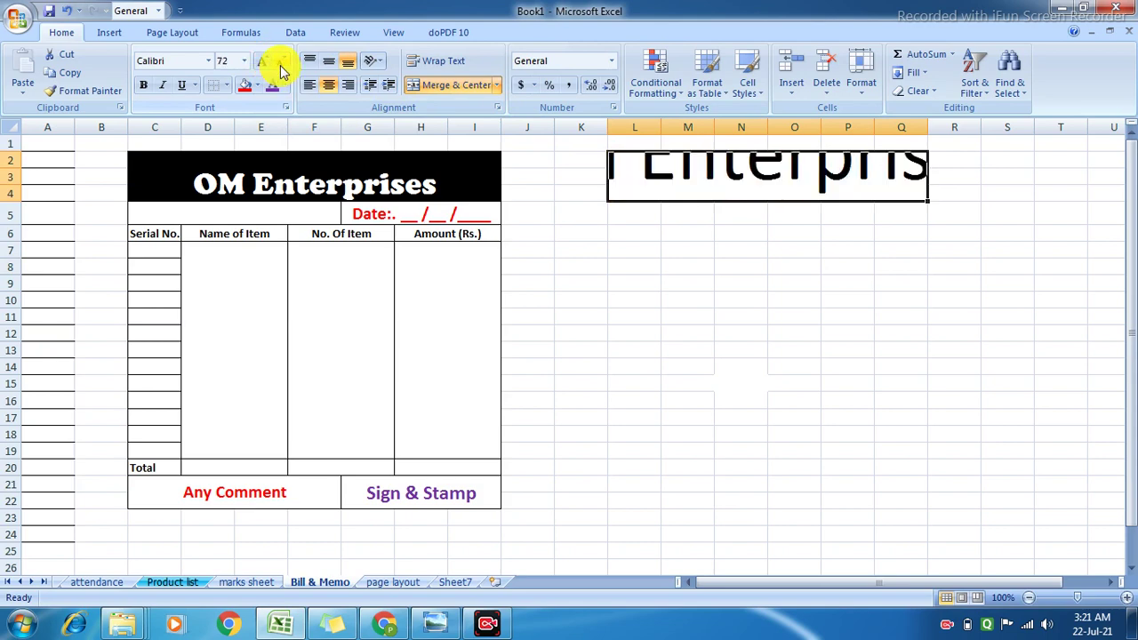
{"action": "left_click", "coordinate": [281, 64]}
{"action": "left_click", "coordinate": [281, 64]}
{"action": "left_click", "coordinate": [281, 64]}
{"action": "left_click", "coordinate": [281, 64]}
{"action": "left_click", "coordinate": [281, 64]}
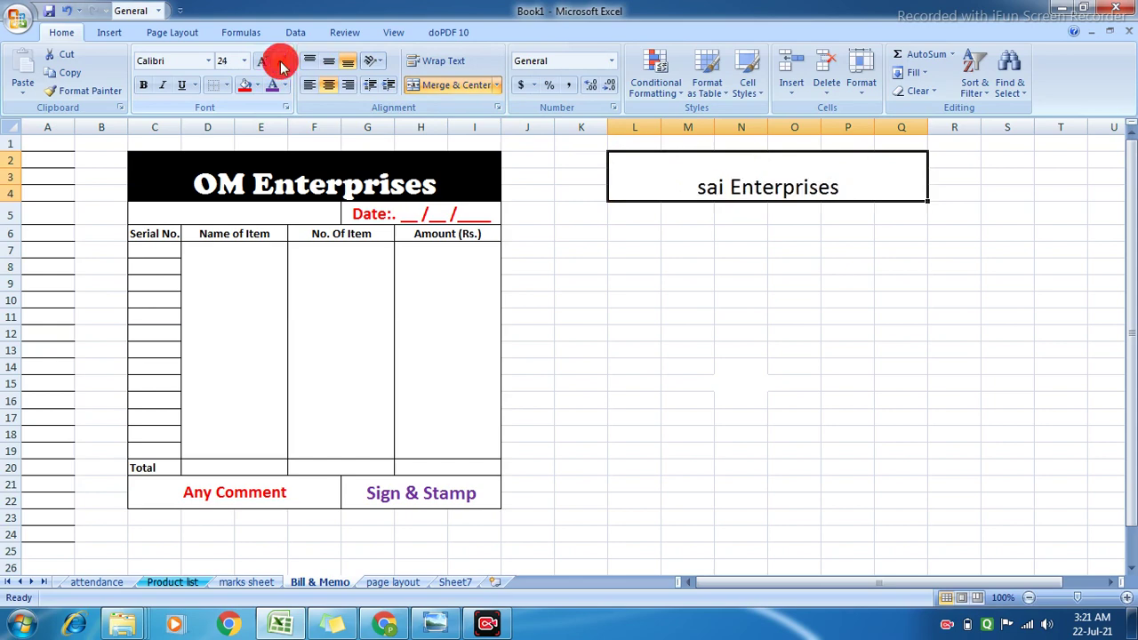
{"action": "left_click", "coordinate": [281, 64]}
{"action": "left_click", "coordinate": [261, 67]}
{"action": "left_click", "coordinate": [261, 67]}
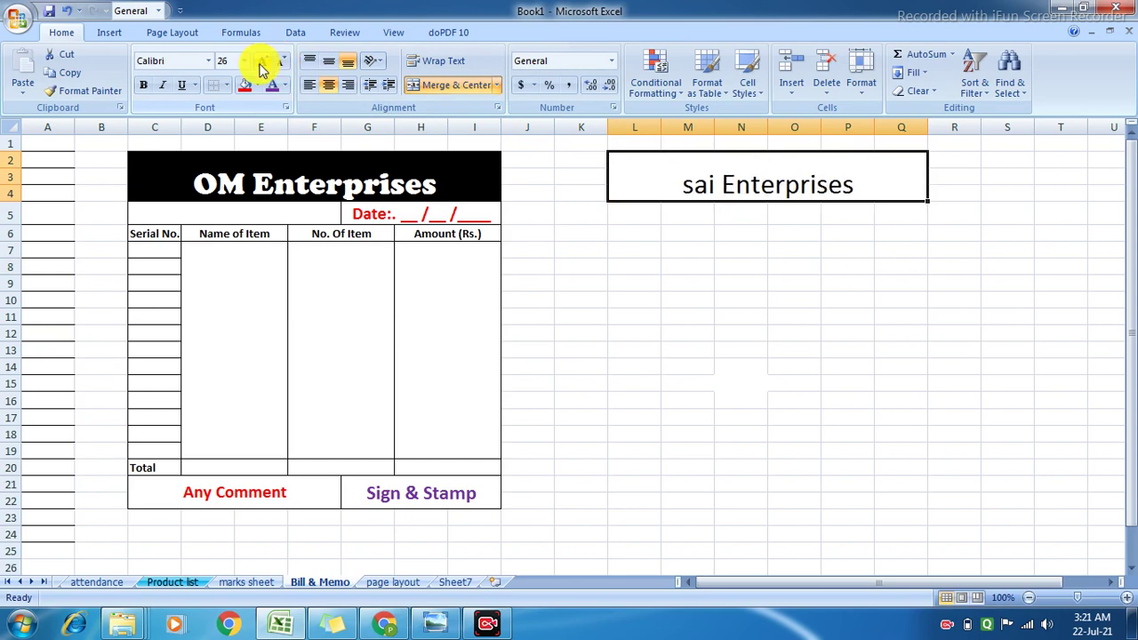
{"action": "left_click", "coordinate": [261, 67]}
{"action": "left_click", "coordinate": [261, 68]}
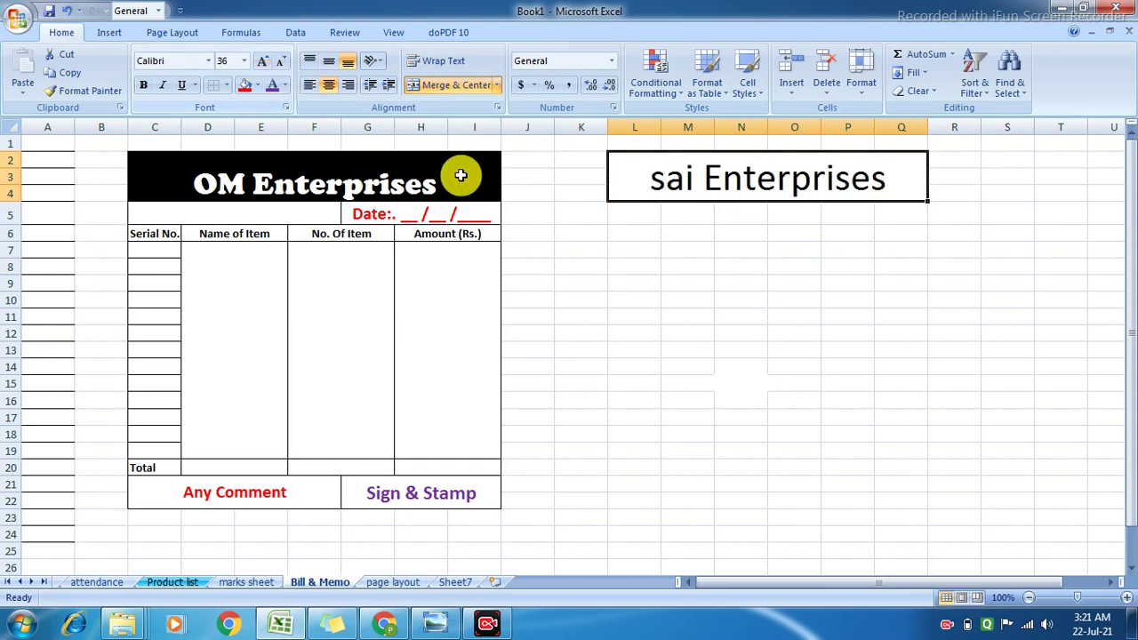
Step: Capitalise the first letter so the heading reads 'Sai Enterprises'
{"action": "double_click", "coordinate": [665, 184]}
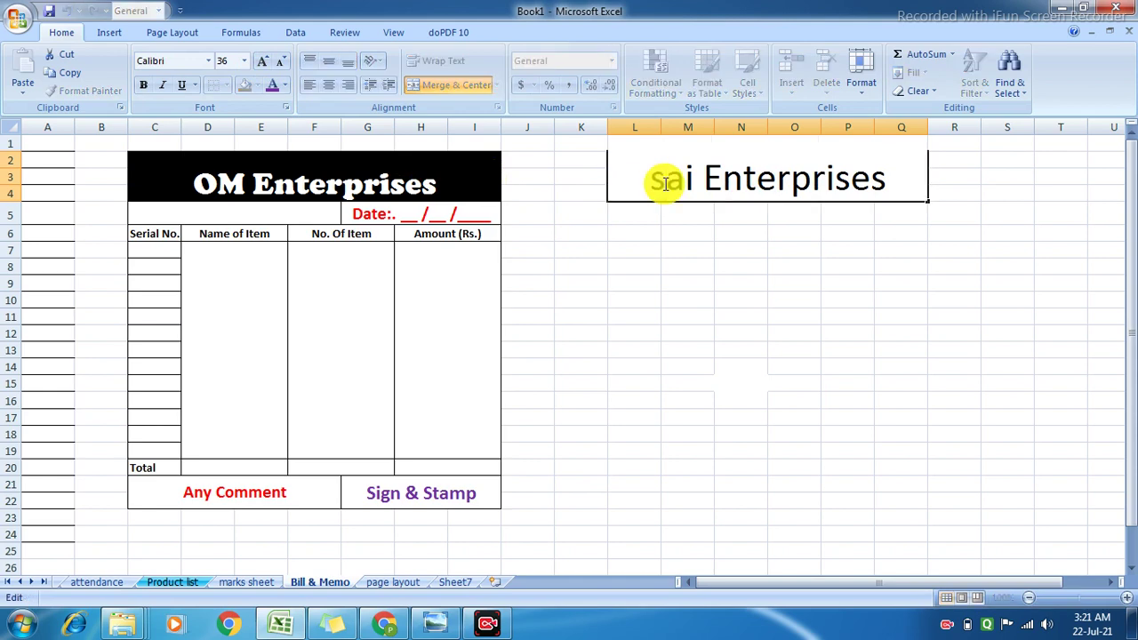
{"action": "key", "text": "BackSpace"}
{"action": "type", "text": "S"}
{"action": "left_click", "coordinate": [755, 246]}
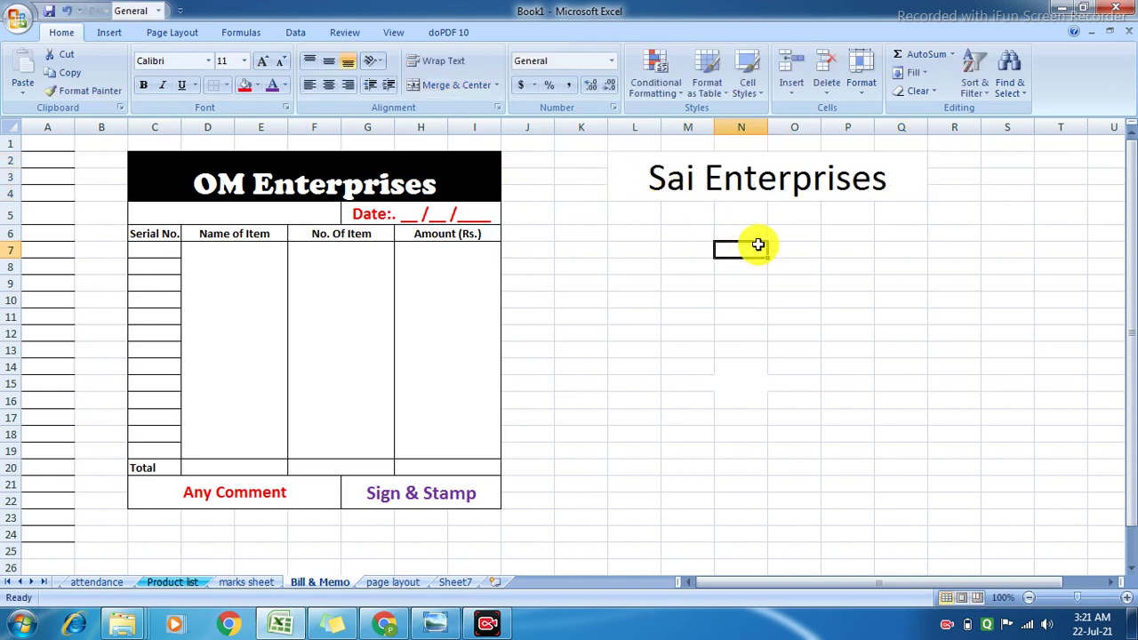
{"action": "left_click", "coordinate": [743, 166]}
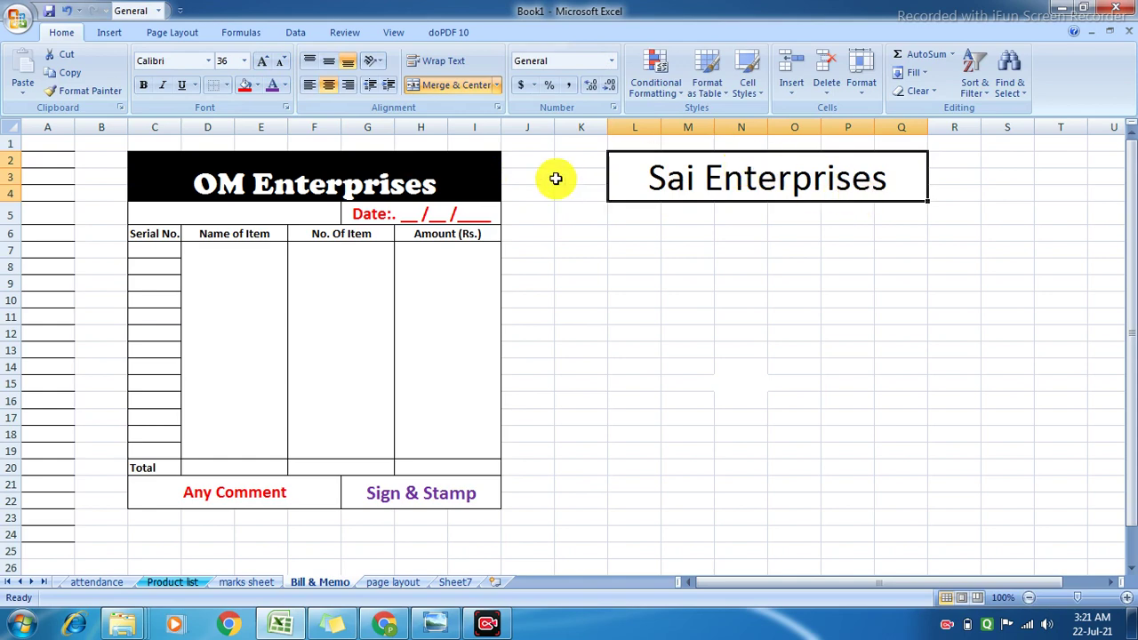
Step: Give the heading a red fill and the Algerian font
{"action": "left_click", "coordinate": [256, 86]}
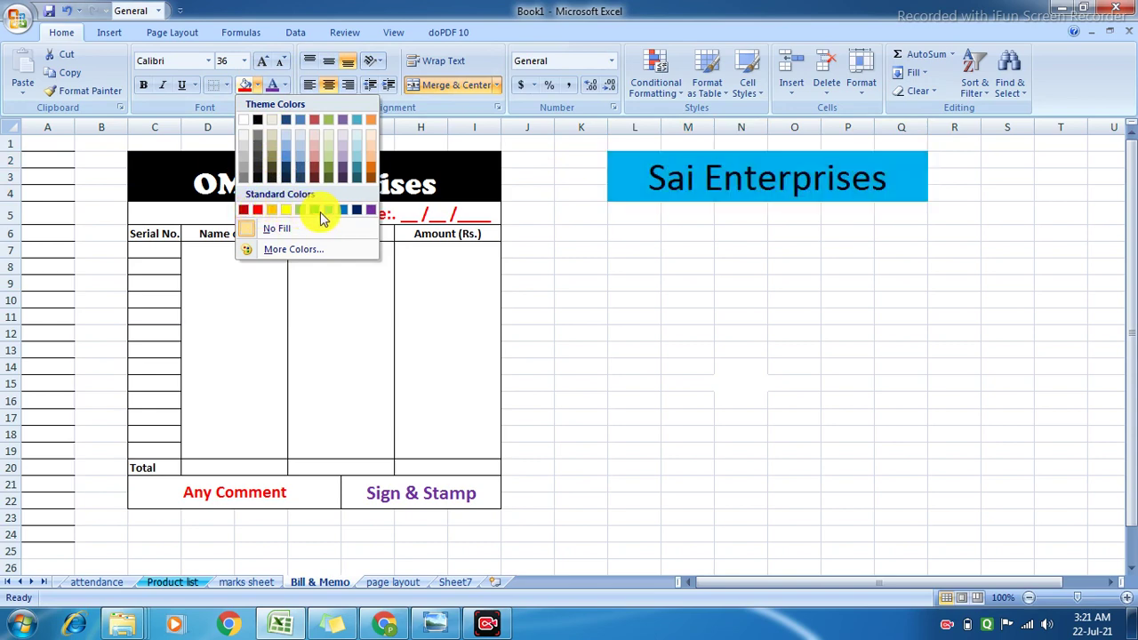
{"action": "left_click", "coordinate": [258, 213]}
{"action": "left_click", "coordinate": [651, 284]}
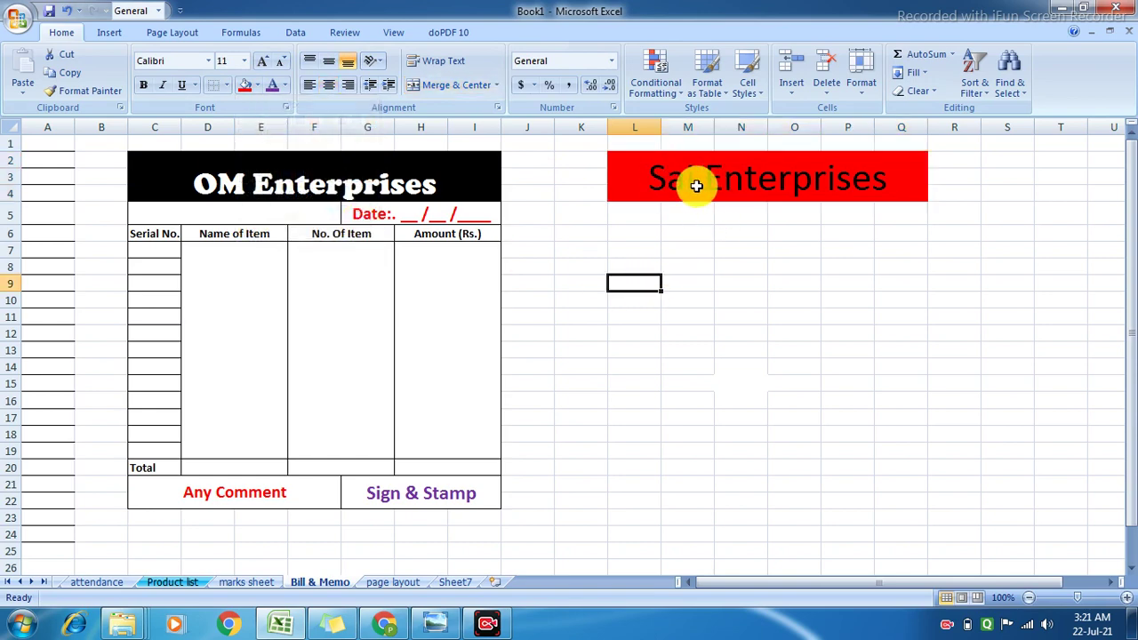
{"action": "left_click", "coordinate": [661, 182]}
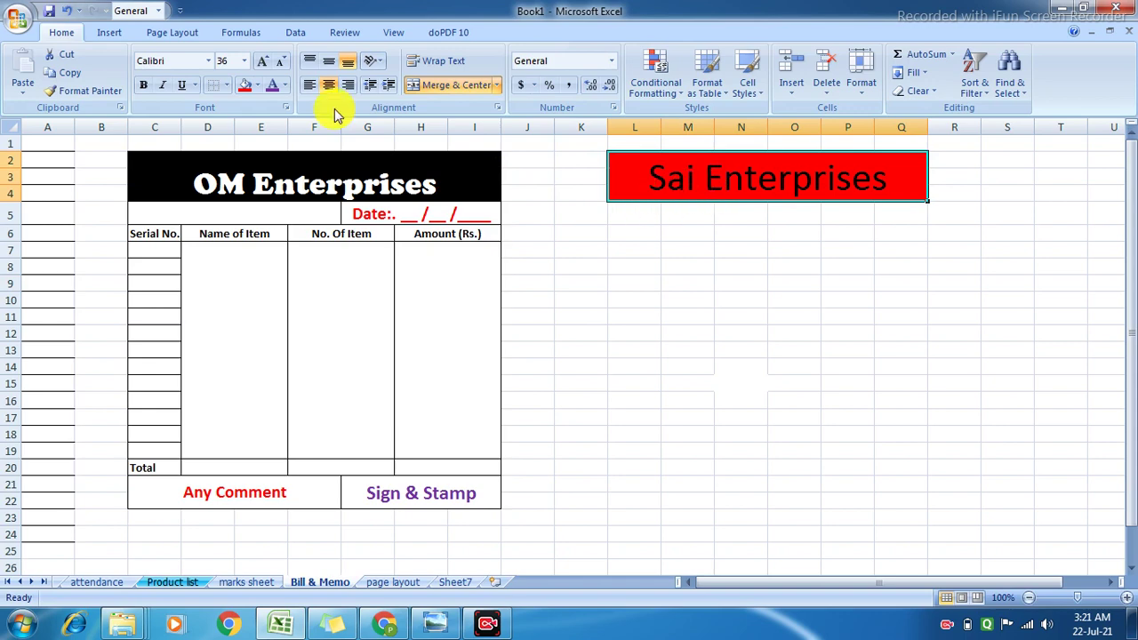
{"action": "left_click", "coordinate": [211, 63]}
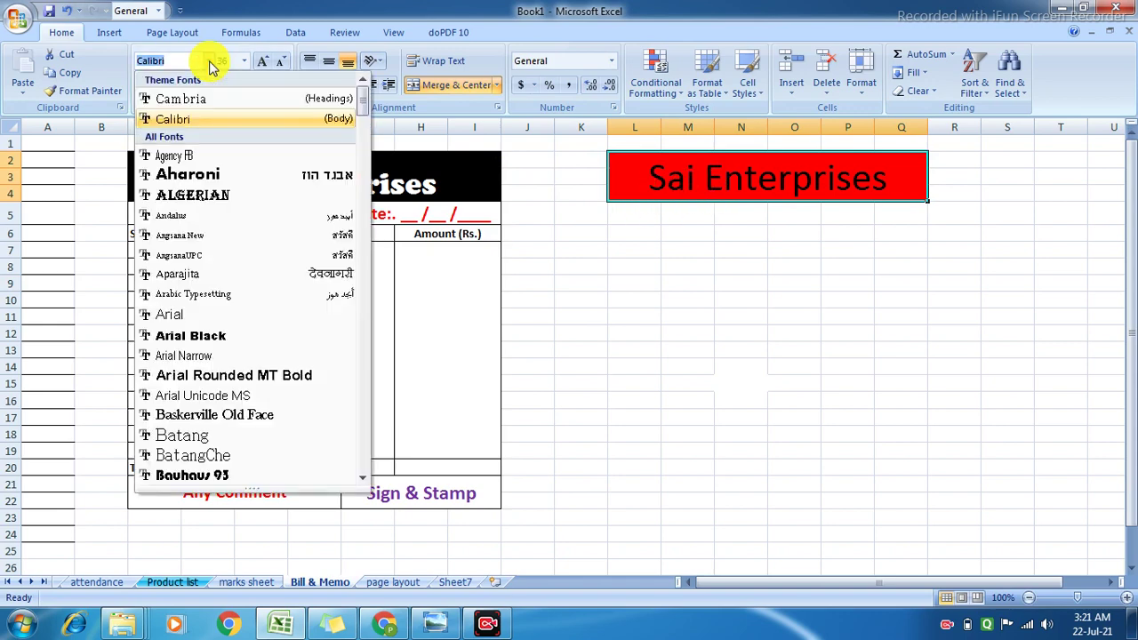
{"action": "left_click", "coordinate": [187, 195]}
{"action": "left_click", "coordinate": [683, 333]}
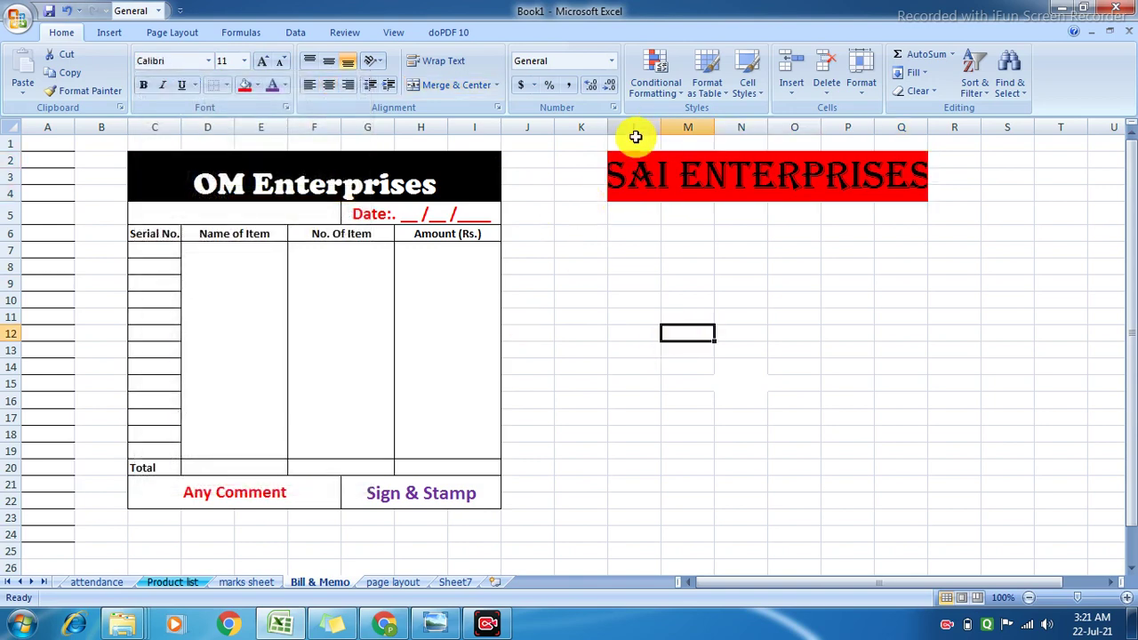
Step: Narrow column K, widen column Q, and reduce the heading to 28 pt
{"action": "left_click_drag", "start_coordinate": [608, 129], "coordinate": [592, 128]}
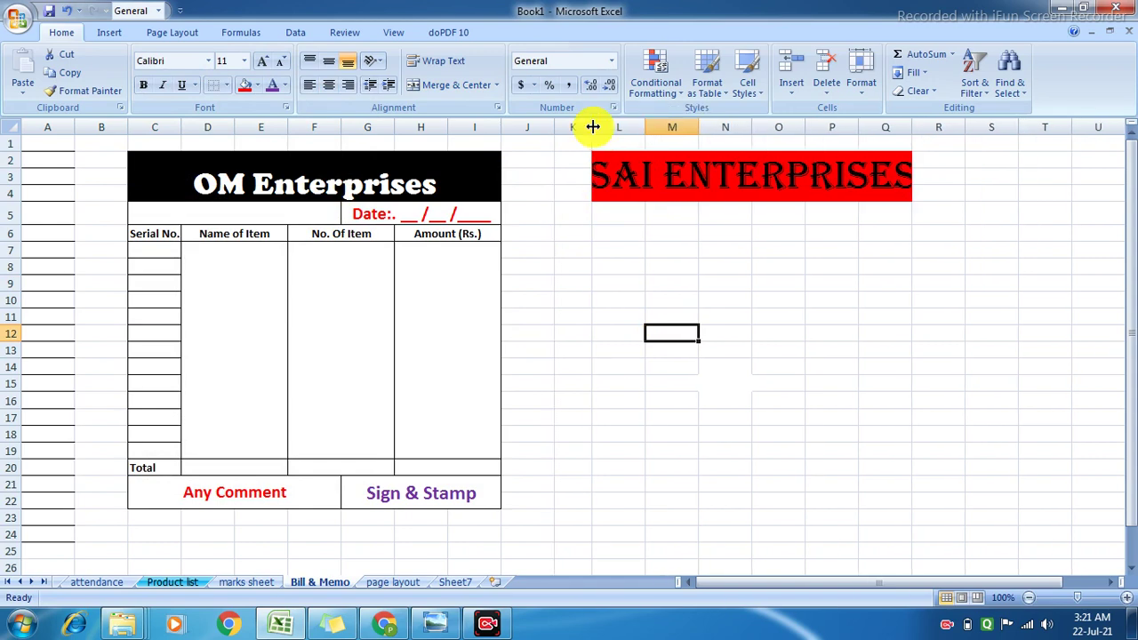
{"action": "left_click_drag", "start_coordinate": [908, 131], "coordinate": [923, 132]}
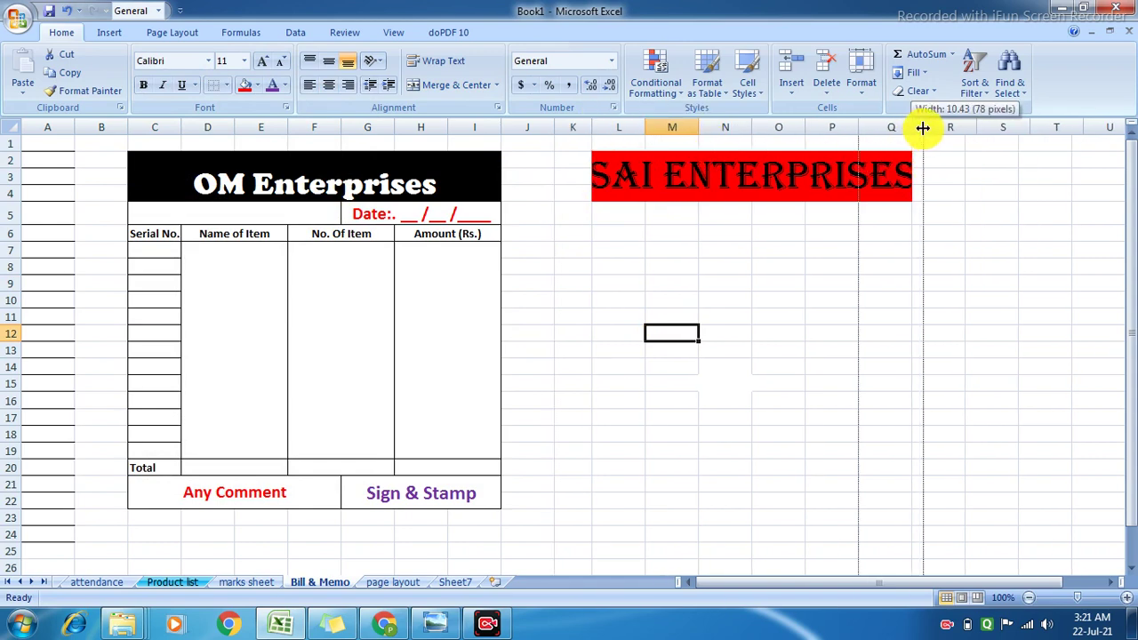
{"action": "left_click", "coordinate": [784, 171]}
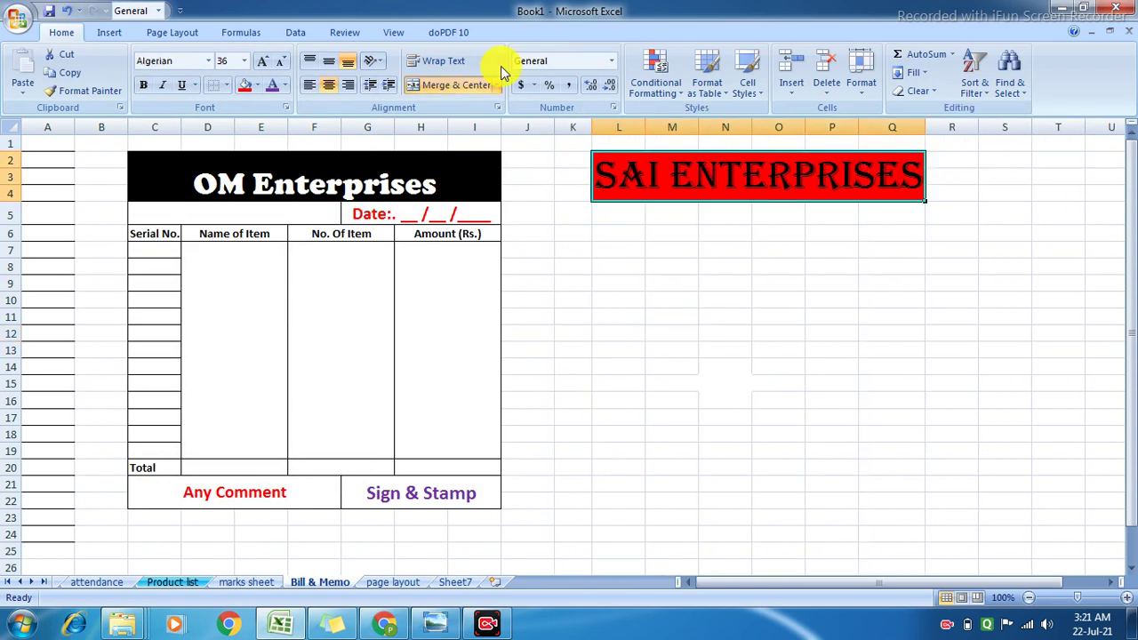
{"action": "left_click", "coordinate": [279, 60]}
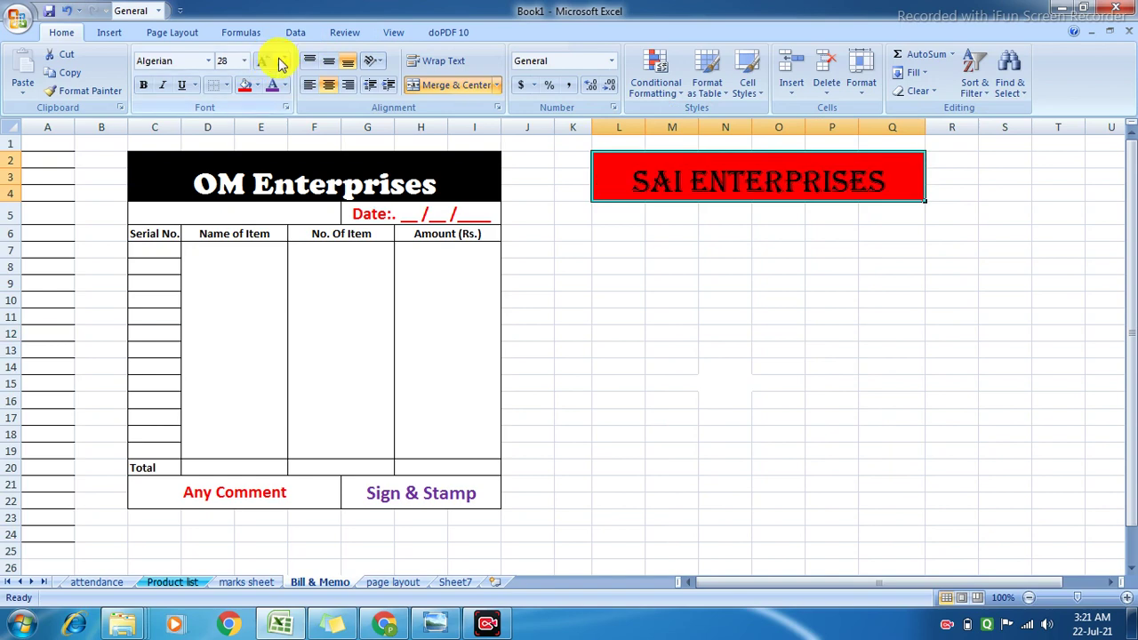
{"action": "left_click", "coordinate": [640, 381]}
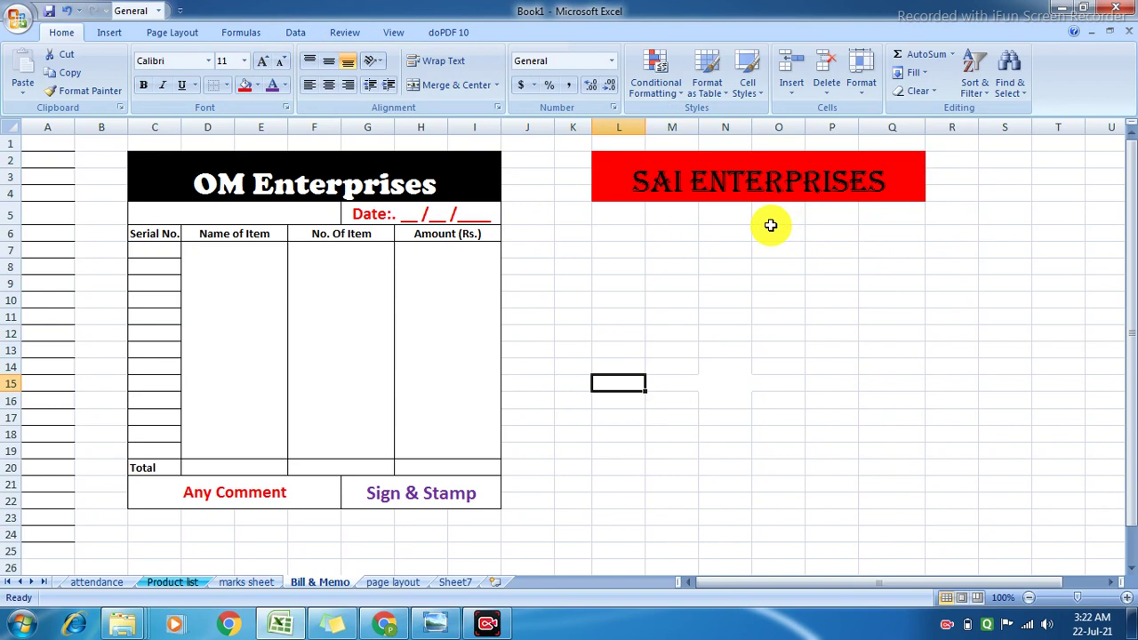
Step: Merge P5:Q5 below the heading and begin typing 'Da' there
{"action": "left_click", "coordinate": [859, 213]}
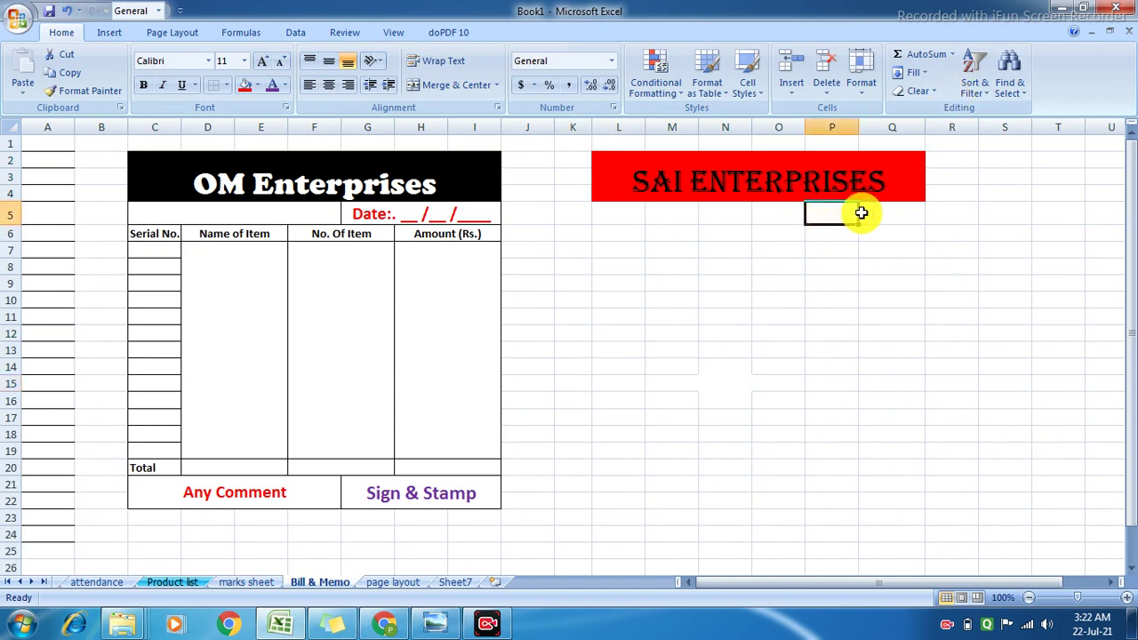
{"action": "left_click_drag", "start_coordinate": [861, 214], "coordinate": [876, 213]}
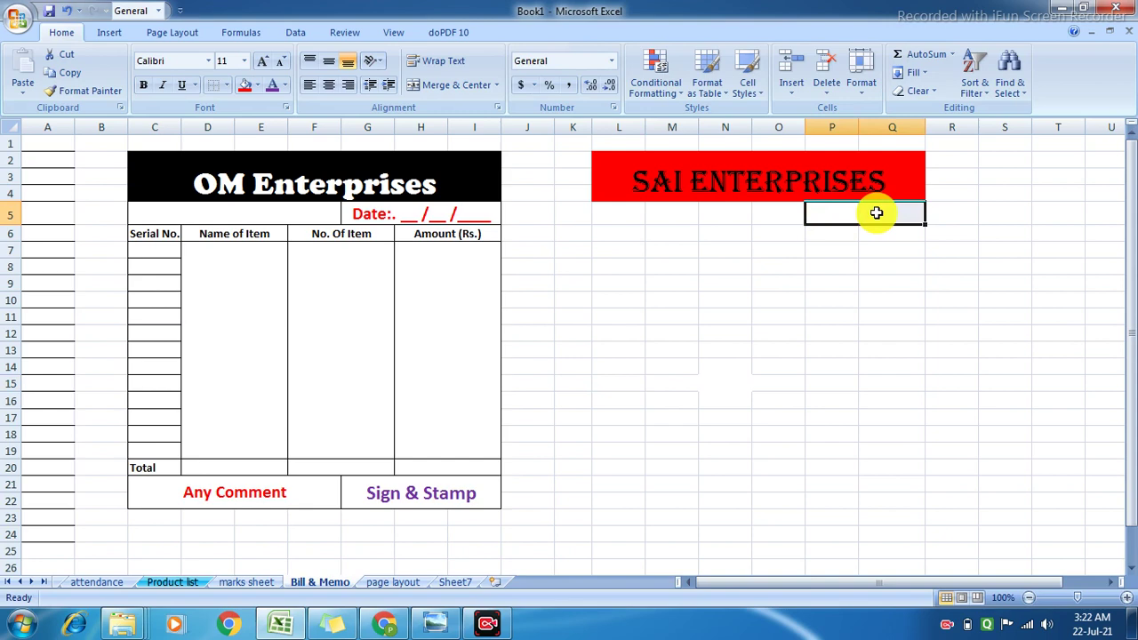
{"action": "left_click", "coordinate": [455, 86]}
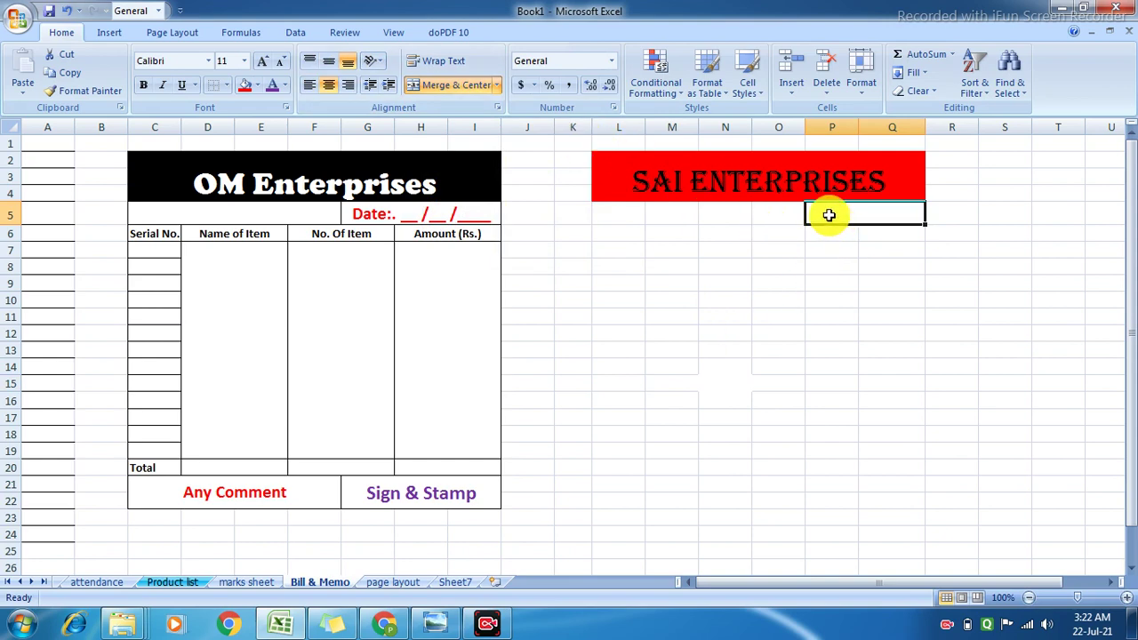
{"action": "type", "text": "Date:."}
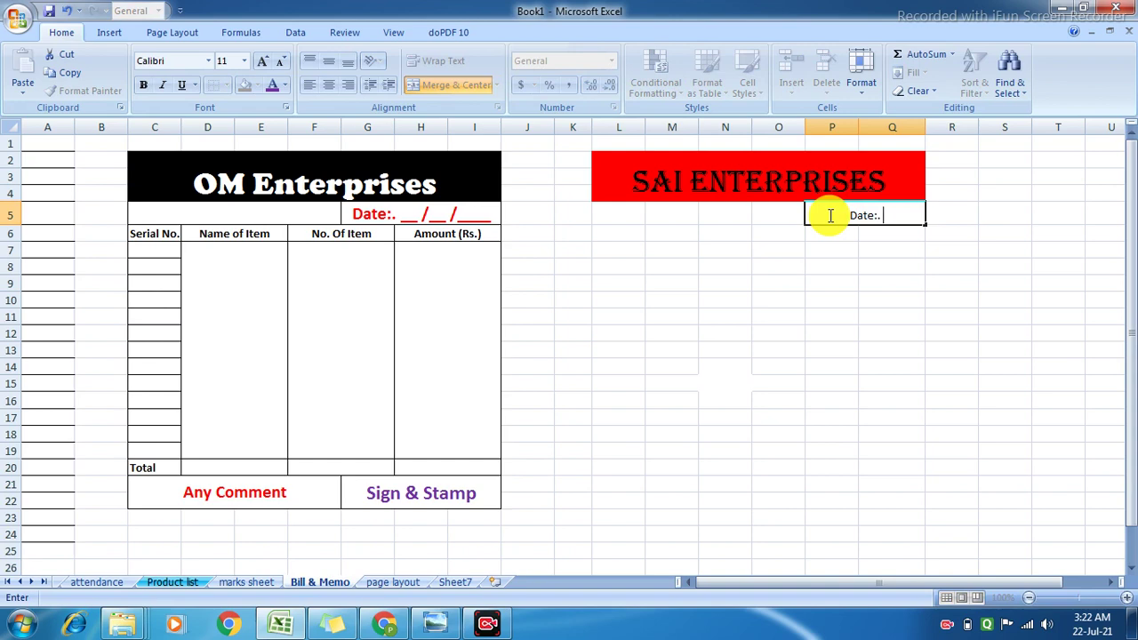
Step: Finish the merged P5:Q5 text as 'Date:. __/__/___'
{"action": "type", "text": "__"}
{"action": "type", "text": "/"}
{"action": "type", "text": "__"}
{"action": "type", "text": "/"}
{"action": "type", "text": "_"}
{"action": "type", "text": "___"}
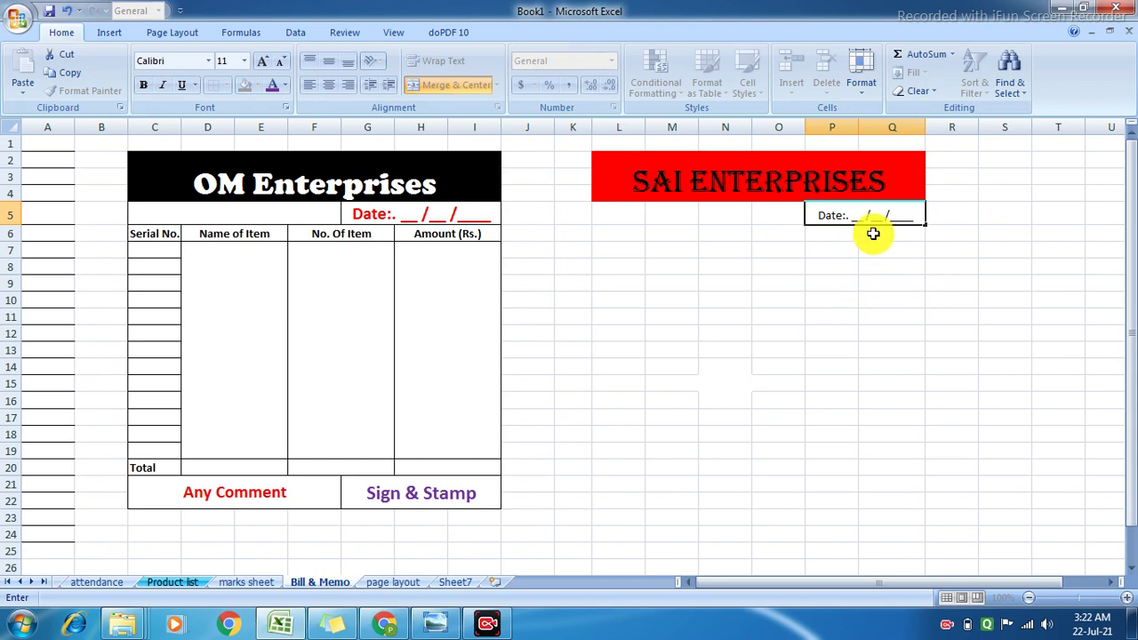
Step: Enlarge the date line in P5 to 12 pt and keep its cell fill white
{"action": "left_click", "coordinate": [875, 281]}
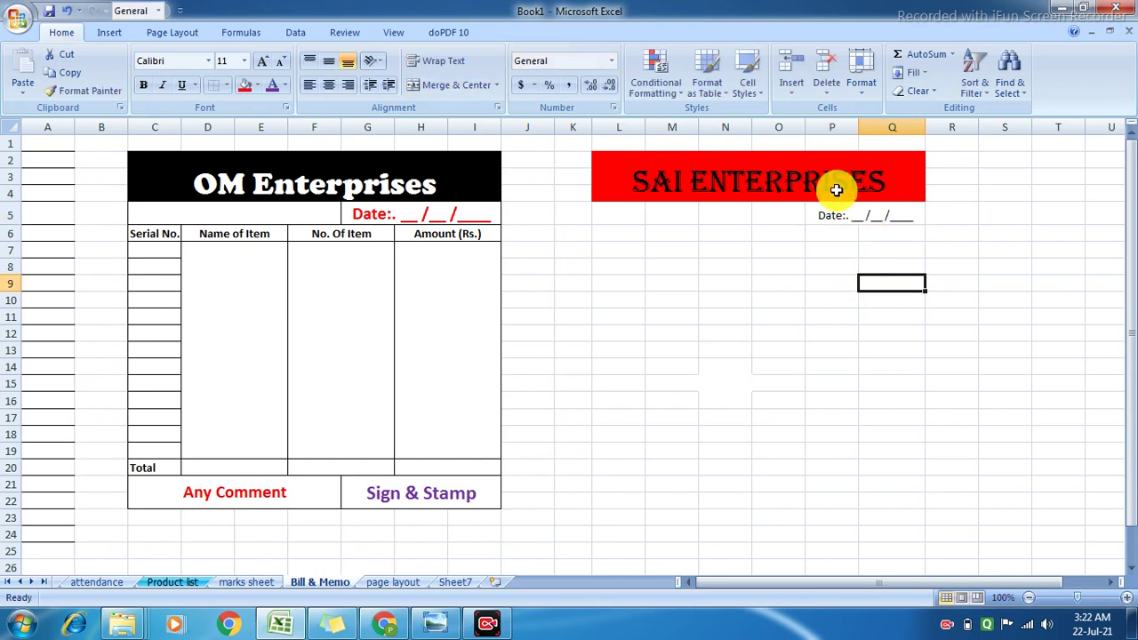
{"action": "left_click", "coordinate": [829, 213]}
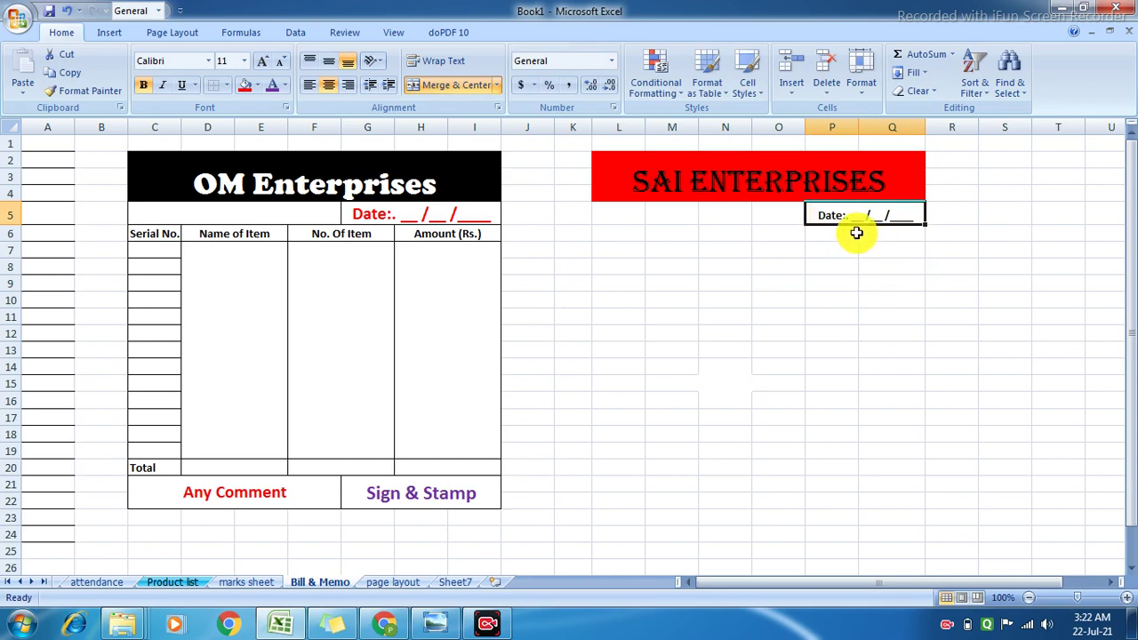
{"action": "left_click", "coordinate": [263, 65]}
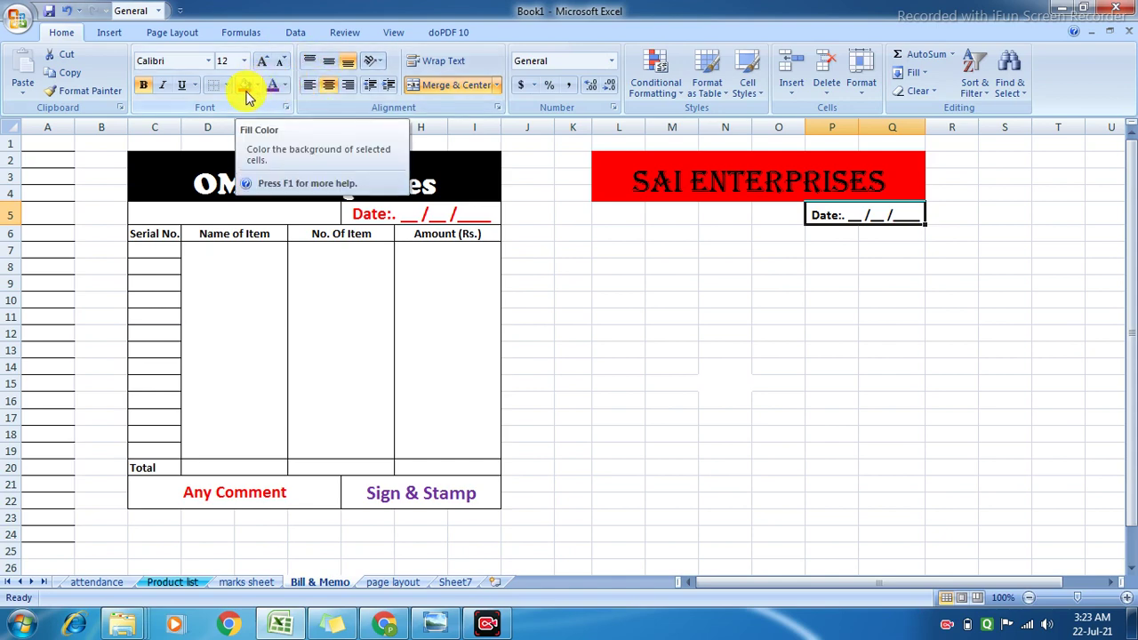
{"action": "left_click", "coordinate": [245, 86]}
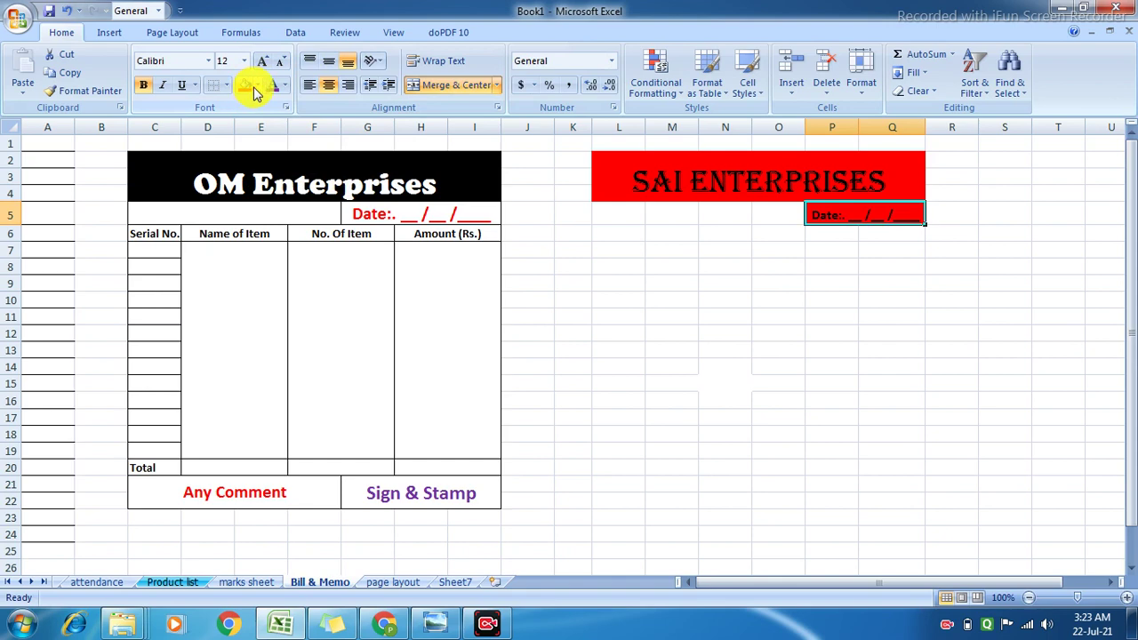
{"action": "left_click", "coordinate": [257, 85]}
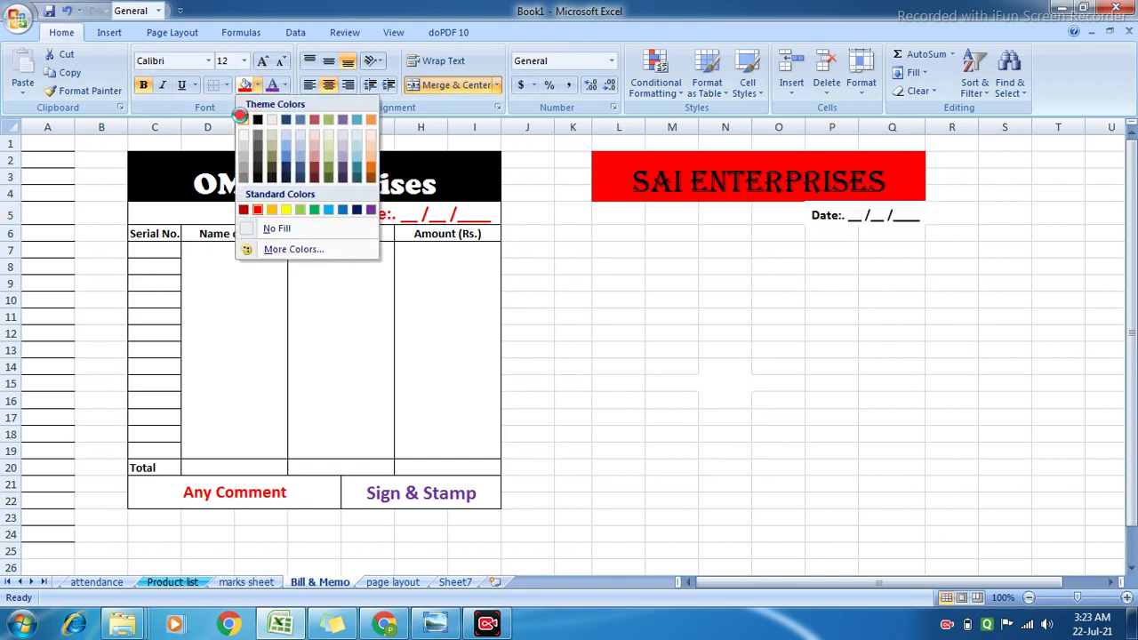
{"action": "left_click", "coordinate": [242, 120]}
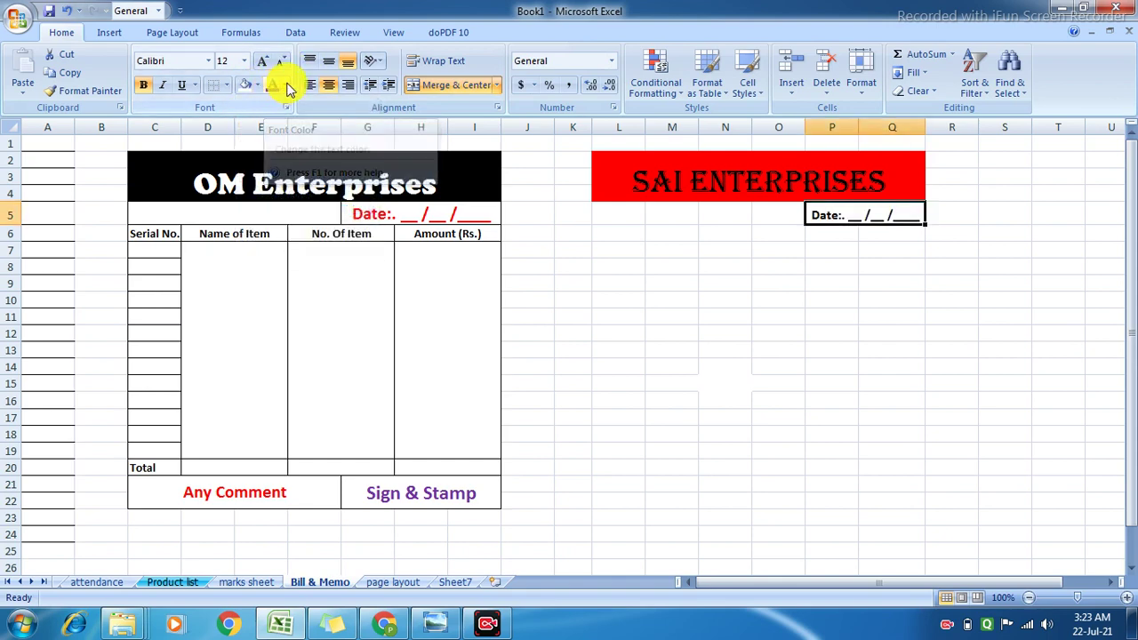
Step: Colour the date text red at first, then change it to purple
{"action": "left_click", "coordinate": [284, 85]}
{"action": "left_click", "coordinate": [284, 230]}
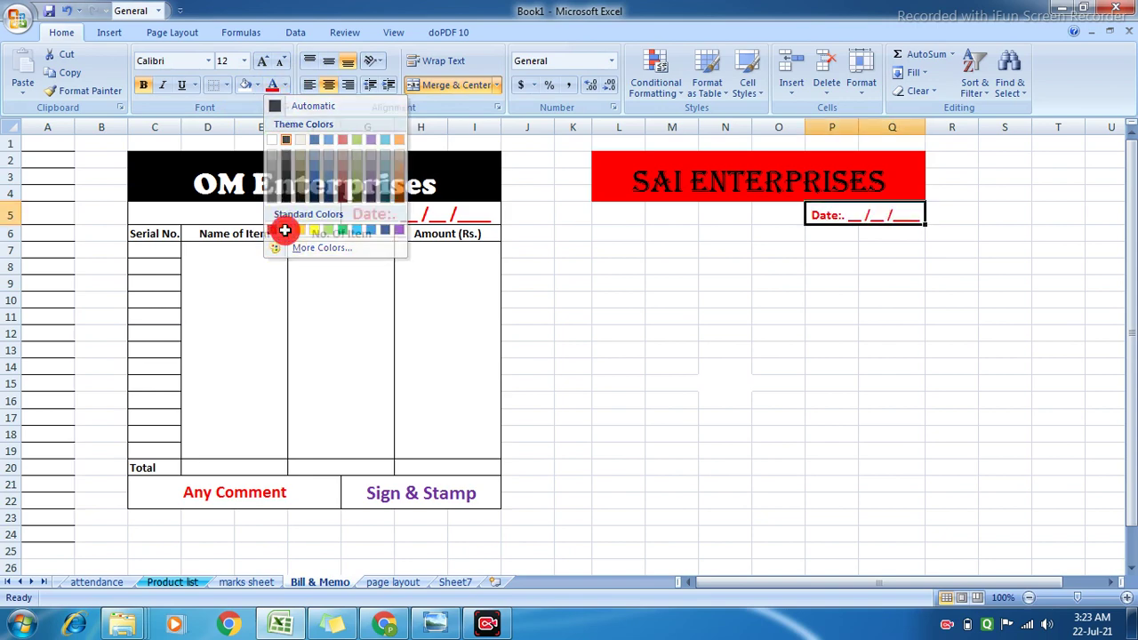
{"action": "left_click", "coordinate": [700, 378]}
{"action": "left_click", "coordinate": [824, 217]}
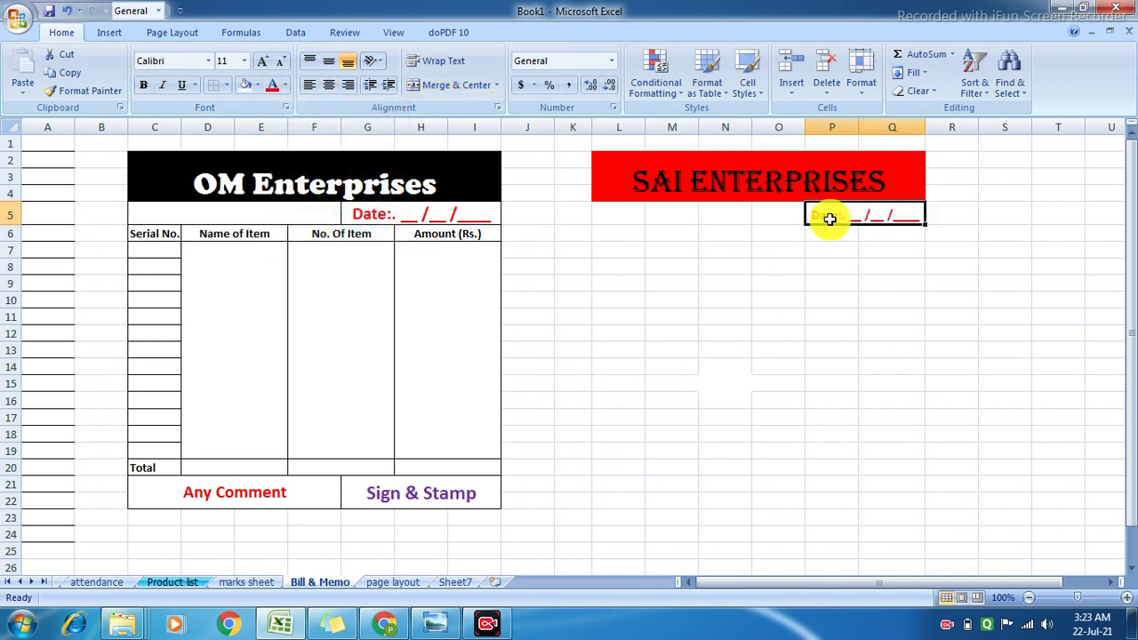
{"action": "left_click", "coordinate": [284, 86]}
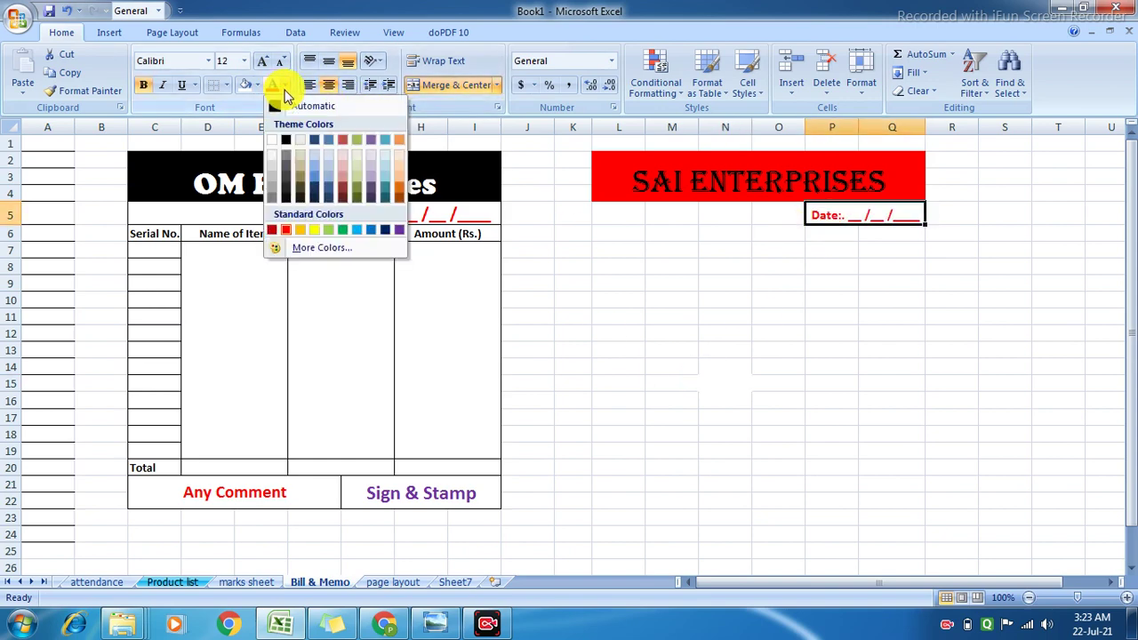
{"action": "left_click", "coordinate": [396, 232]}
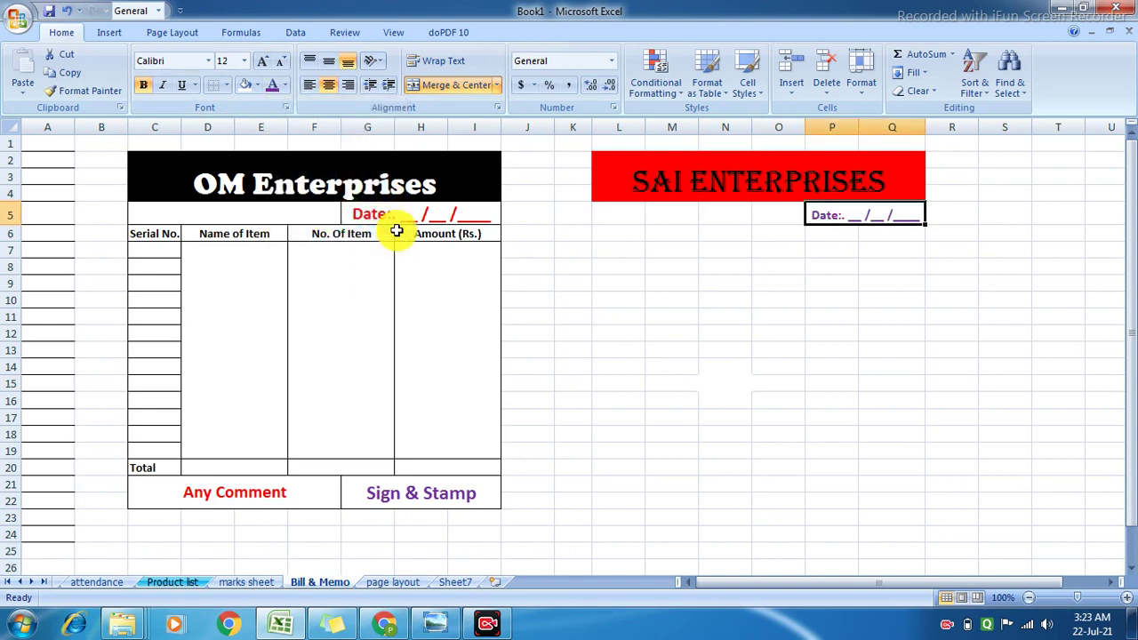
{"action": "left_click", "coordinate": [660, 369]}
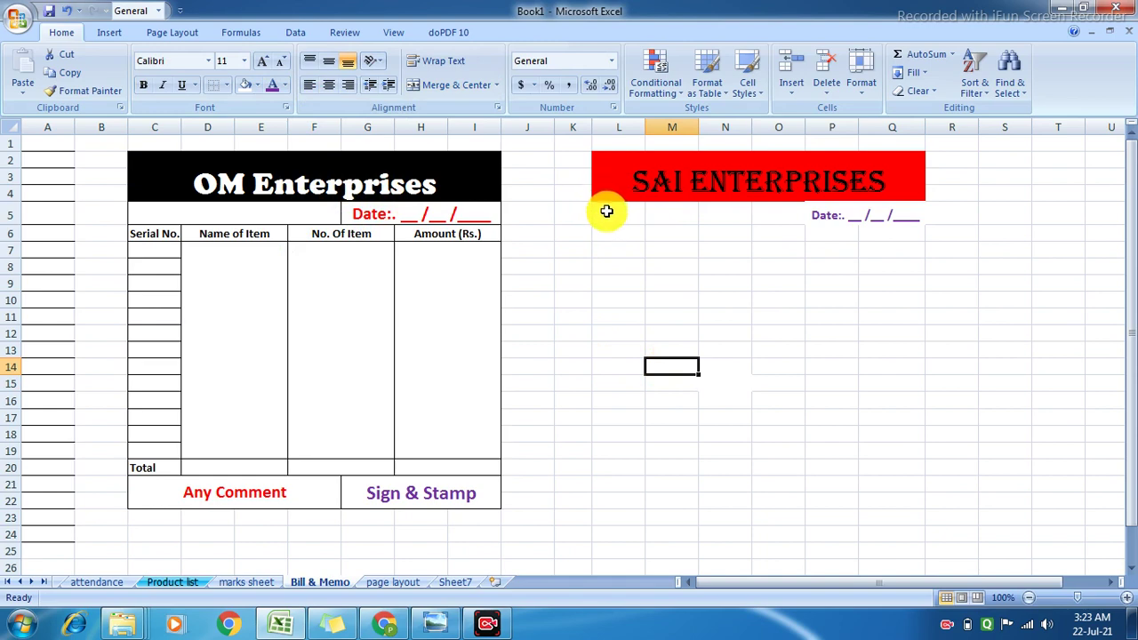
Step: Put a Thick Box Border around the SAI ENTERPRISES heading and date block L2:Q5
{"action": "left_click_drag", "start_coordinate": [610, 230], "coordinate": [885, 230]}
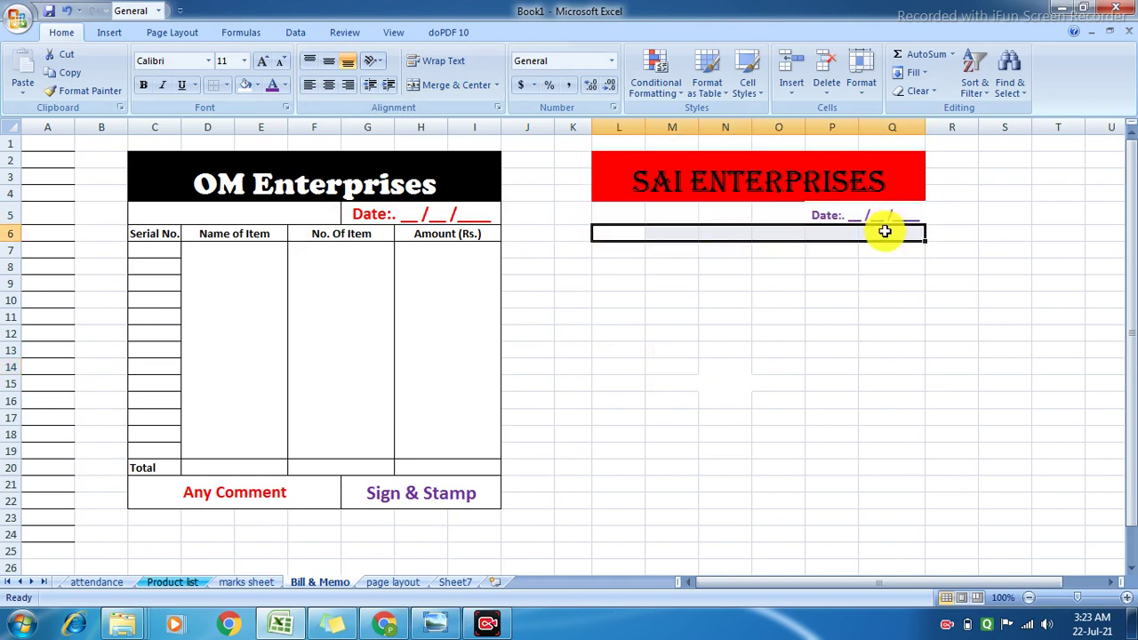
{"action": "left_click_drag", "start_coordinate": [599, 165], "coordinate": [813, 220]}
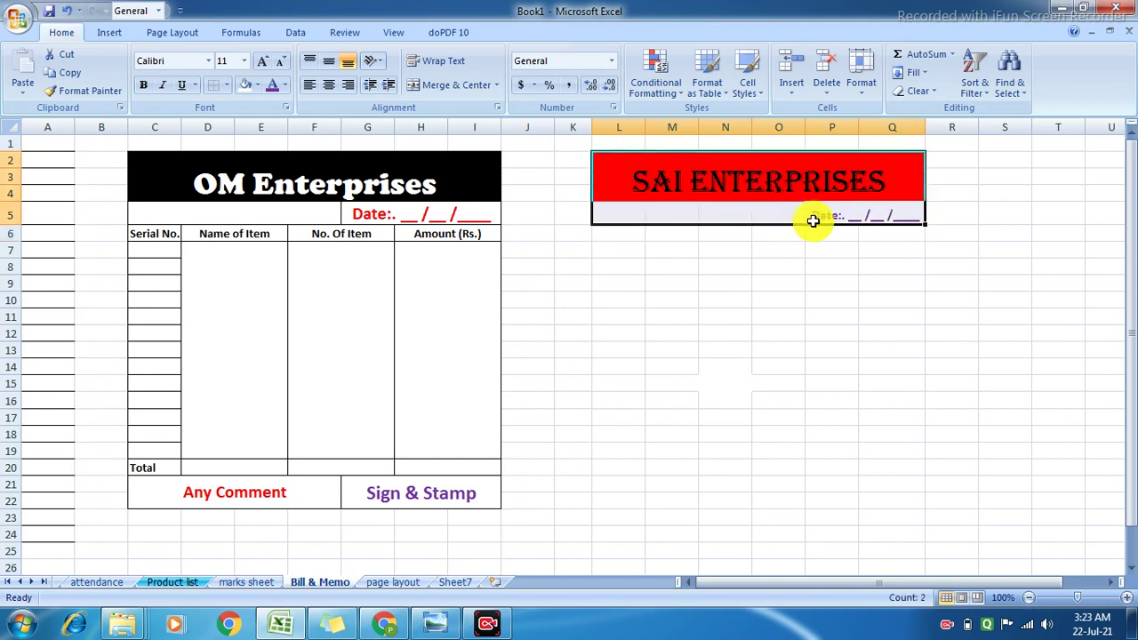
{"action": "left_click", "coordinate": [623, 172]}
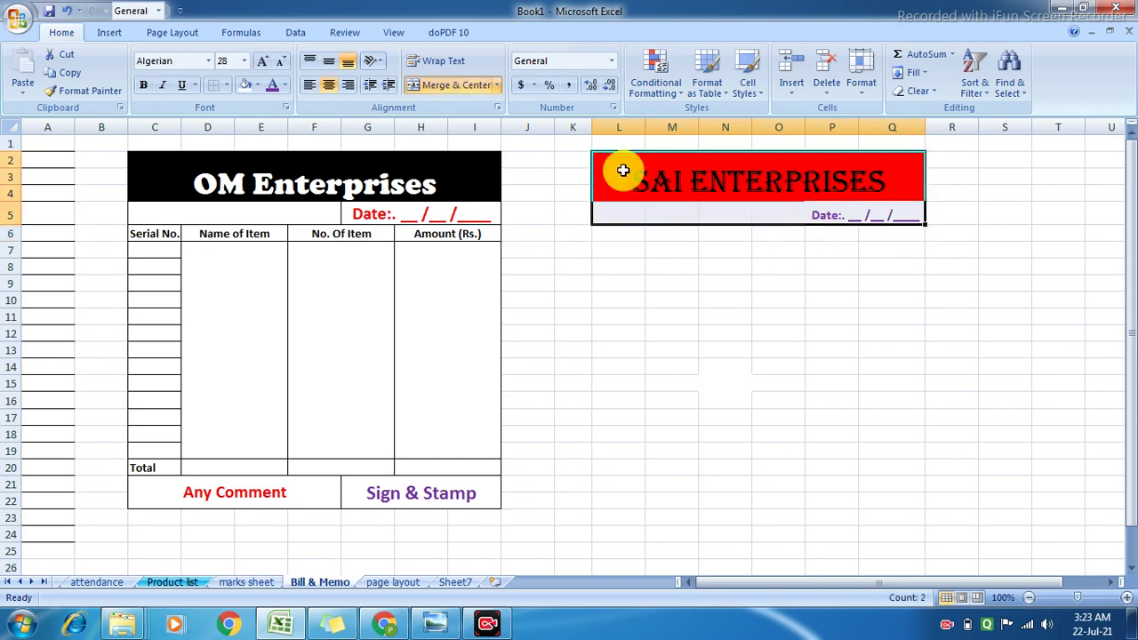
{"action": "left_click", "coordinate": [227, 89]}
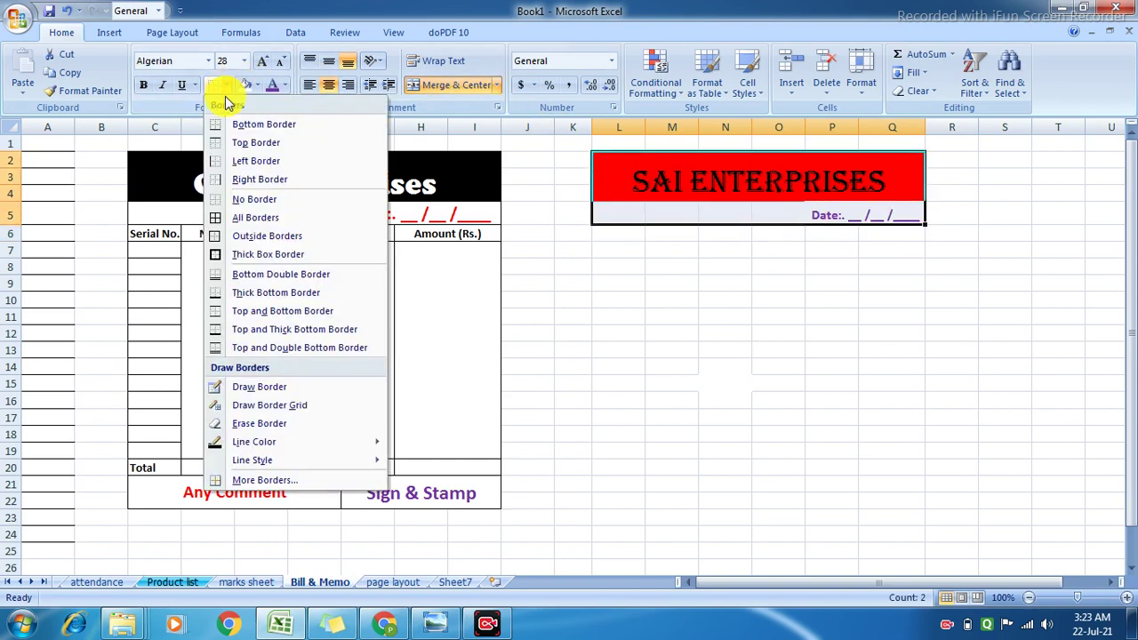
{"action": "left_click", "coordinate": [239, 254]}
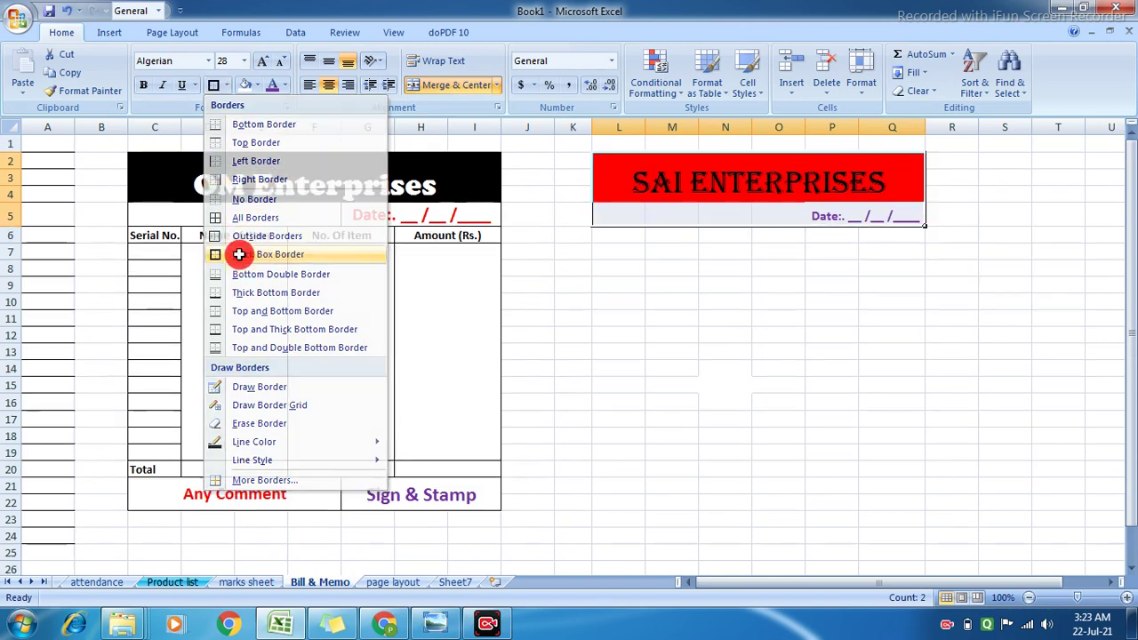
{"action": "left_click", "coordinate": [829, 384]}
Step: Add borders to the date row L5:Q5 and the blank cells L5:O5
{"action": "left_click_drag", "start_coordinate": [614, 216], "coordinate": [867, 213]}
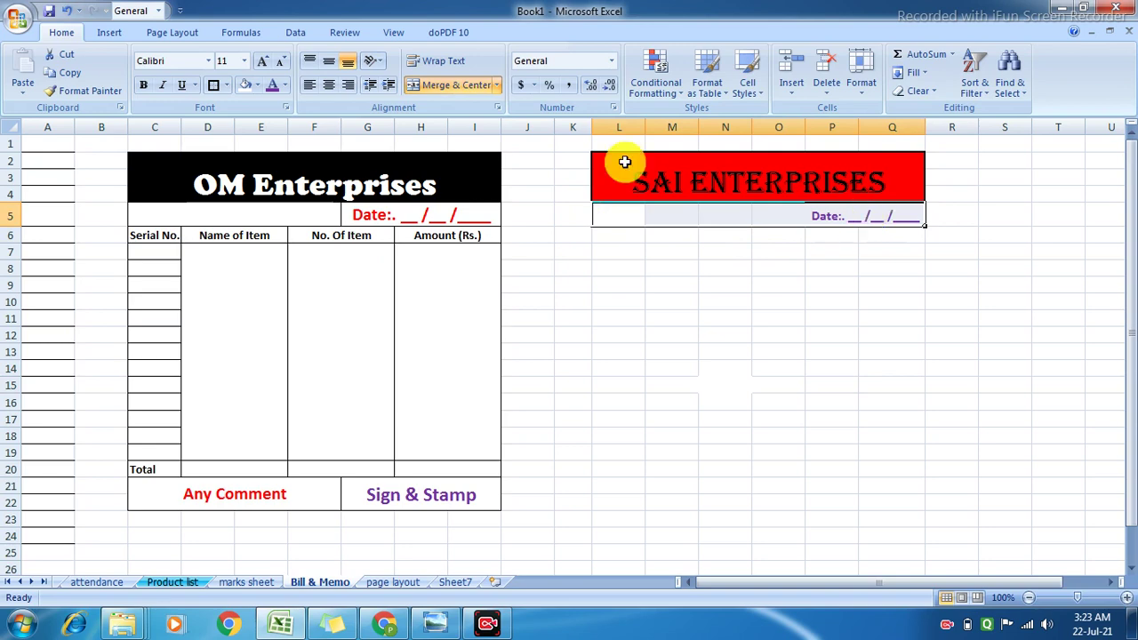
{"action": "left_click", "coordinate": [213, 85]}
{"action": "left_click", "coordinate": [635, 284]}
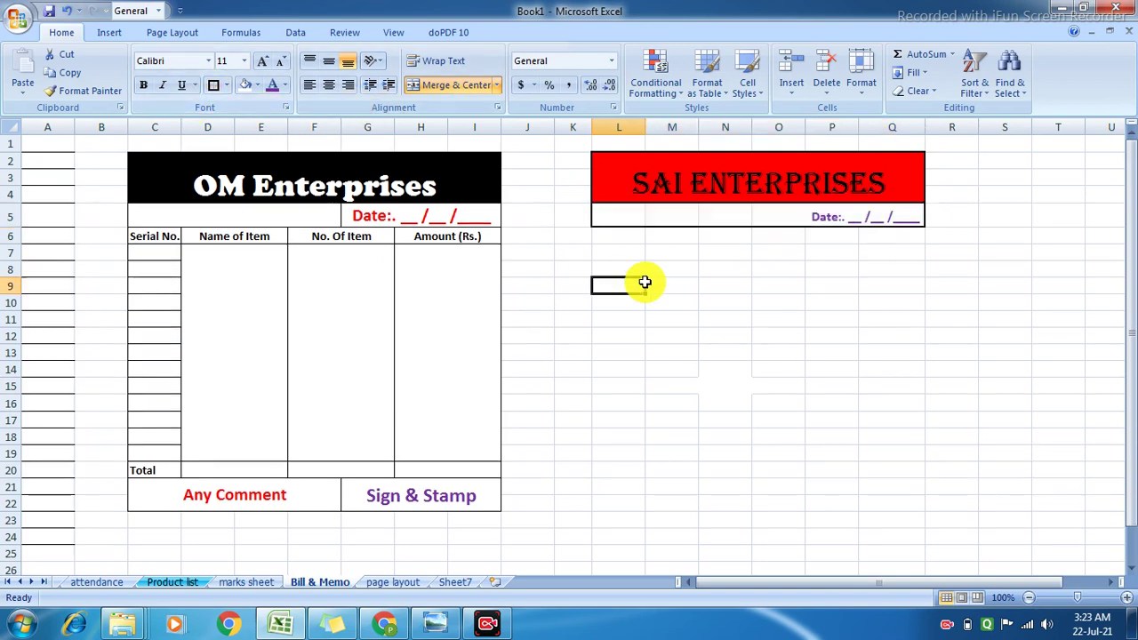
{"action": "mouse_move", "coordinate": [610, 216]}
{"action": "left_mouse_down"}
{"action": "mouse_move", "coordinate": [746, 229]}
{"action": "mouse_move", "coordinate": [762, 220]}
{"action": "left_mouse_up"}
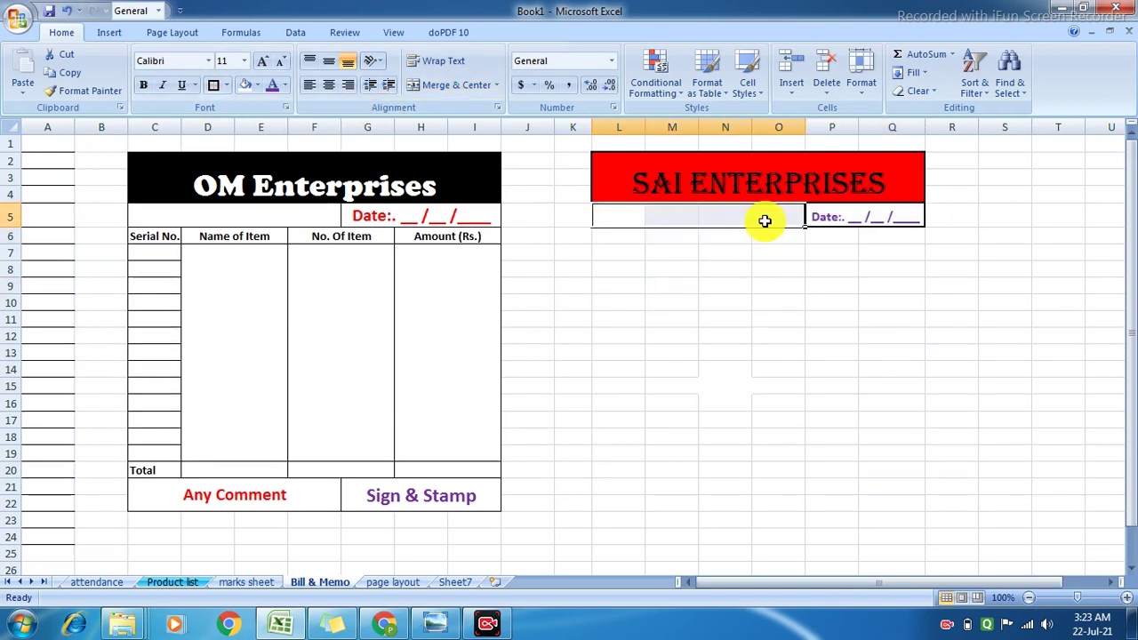
{"action": "left_click", "coordinate": [216, 89]}
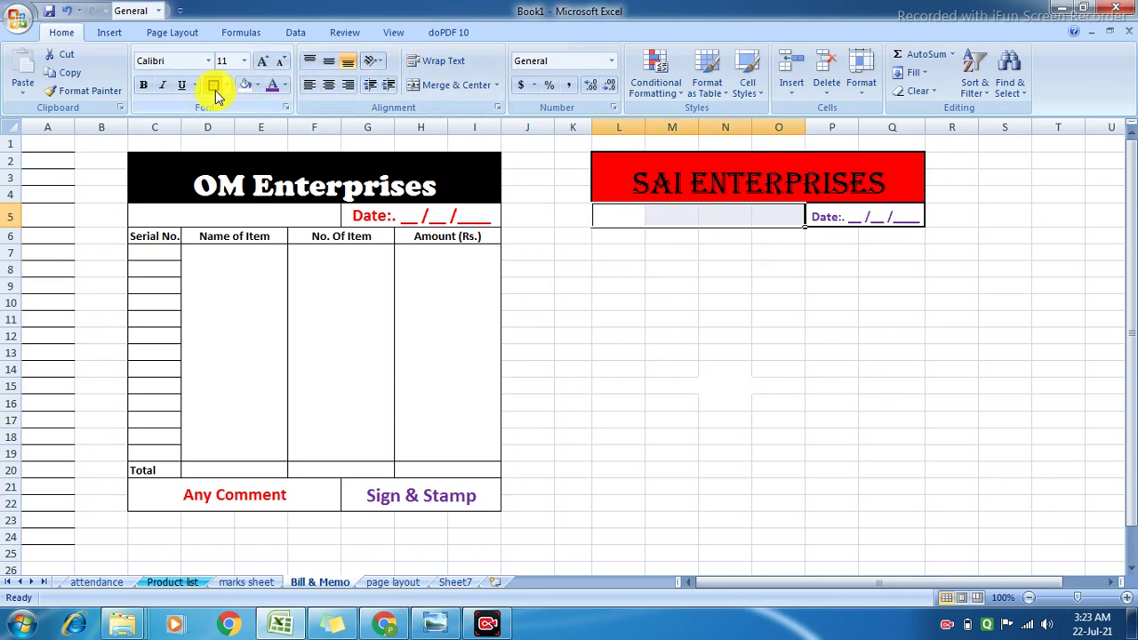
{"action": "left_click", "coordinate": [741, 340]}
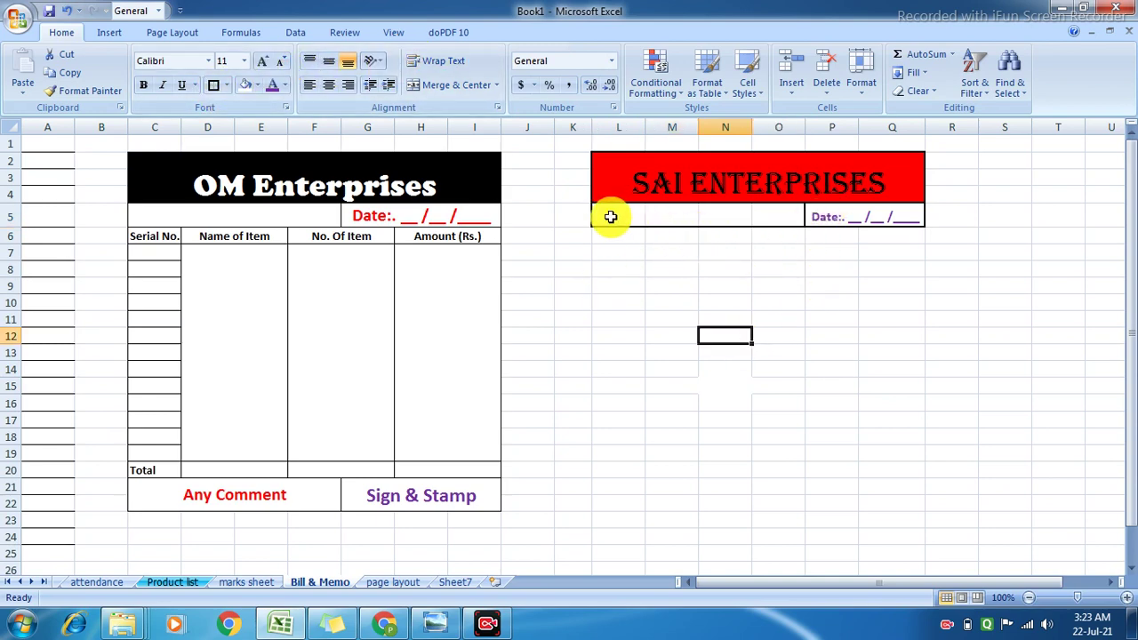
Step: Merge & Center the blank cells L5:O5, then start the 'Serial No.' heading in L6
{"action": "left_click_drag", "start_coordinate": [605, 216], "coordinate": [758, 214]}
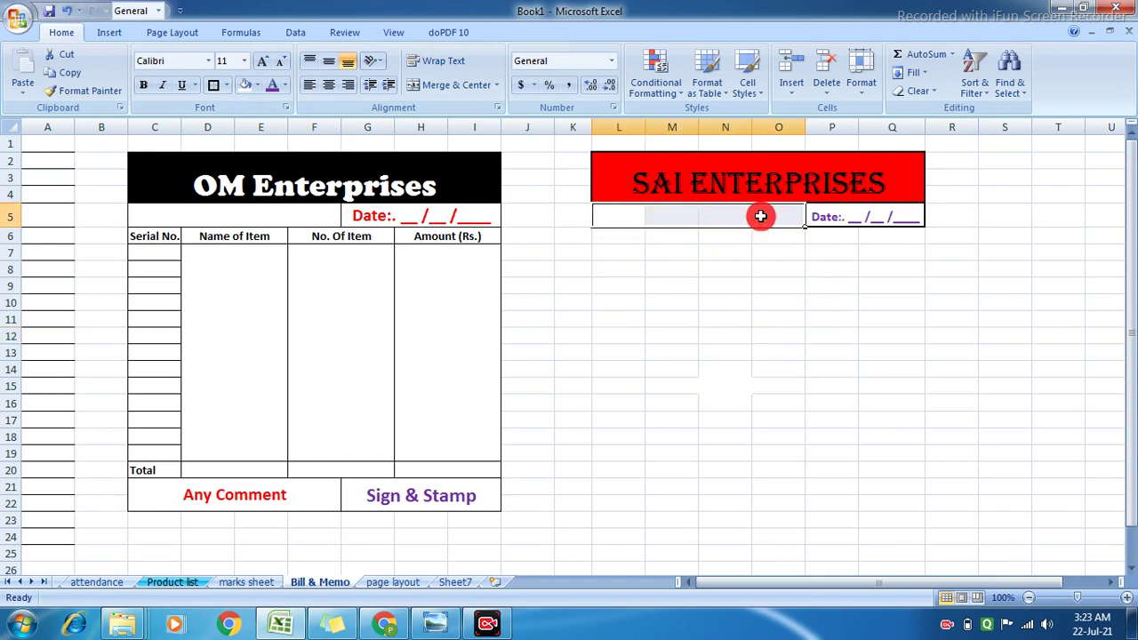
{"action": "left_click", "coordinate": [436, 85]}
{"action": "left_click", "coordinate": [722, 267]}
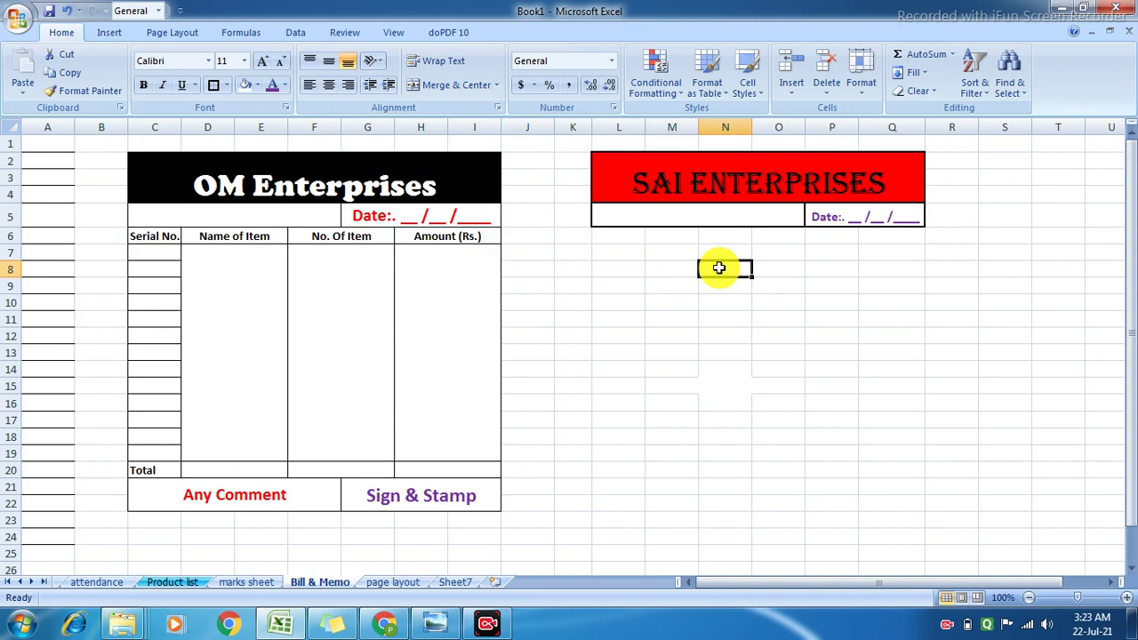
{"action": "left_click", "coordinate": [703, 213]}
{"action": "left_click", "coordinate": [833, 321]}
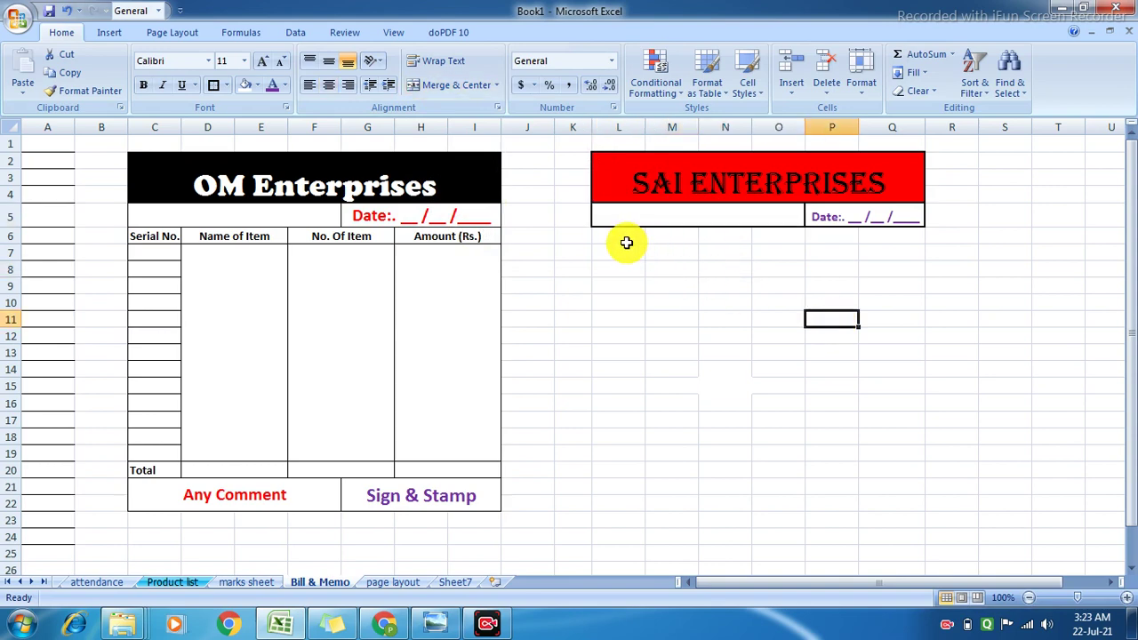
{"action": "left_click", "coordinate": [626, 242]}
{"action": "type", "text": "Serial No."}
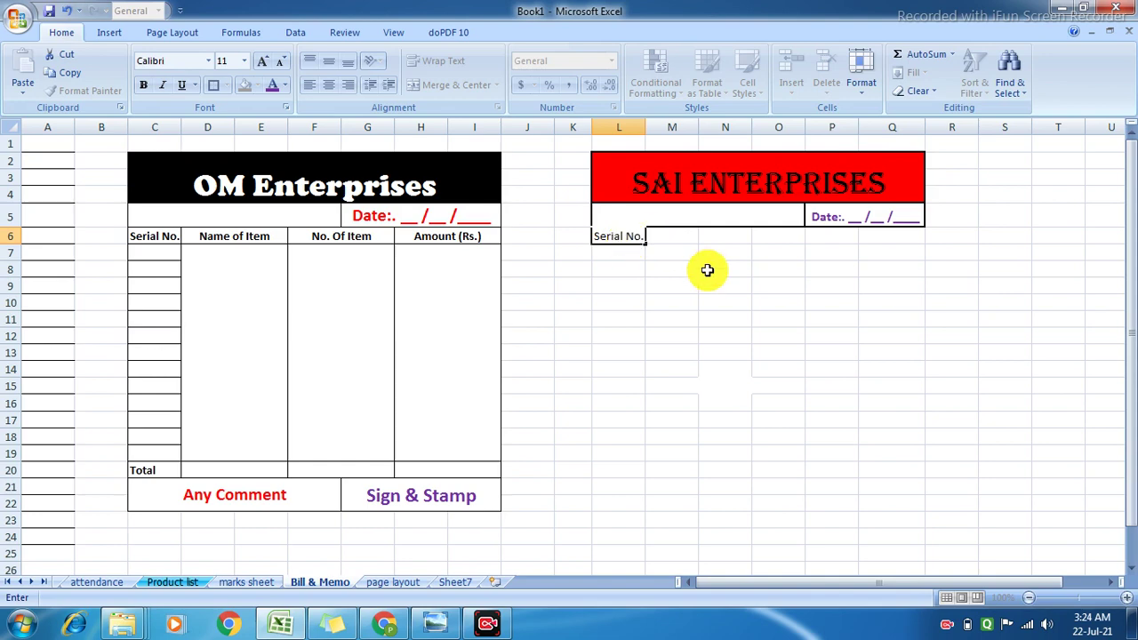
Step: Finish 'Serial No.' in L6 and add 'Name of Item' in M6, widening column M to fit
{"action": "left_click", "coordinate": [704, 270]}
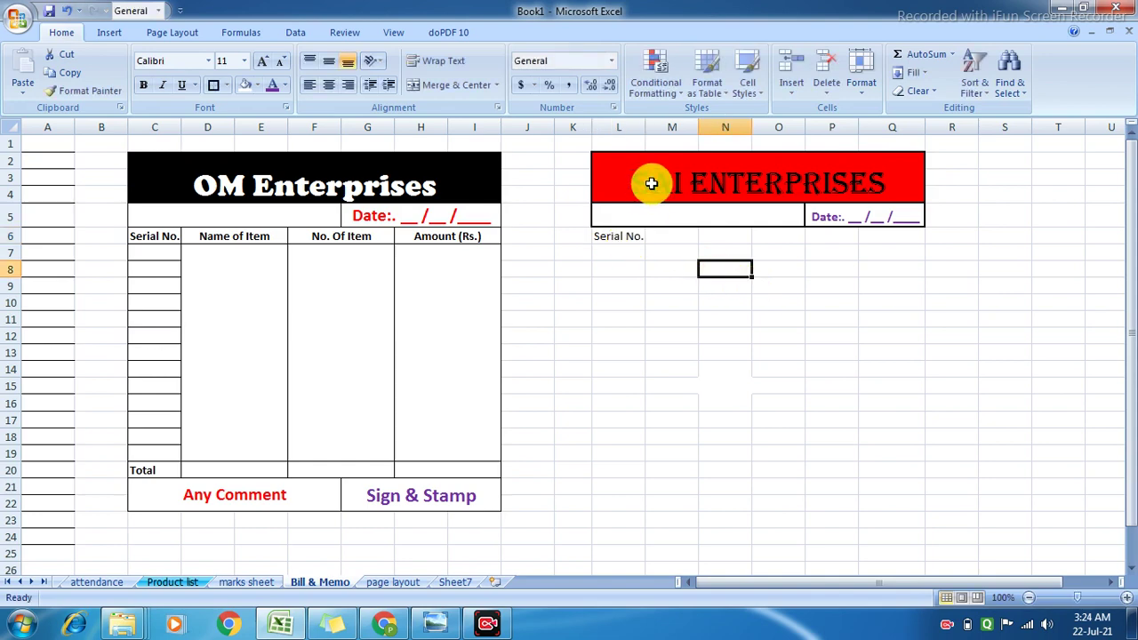
{"action": "left_click", "coordinate": [673, 237]}
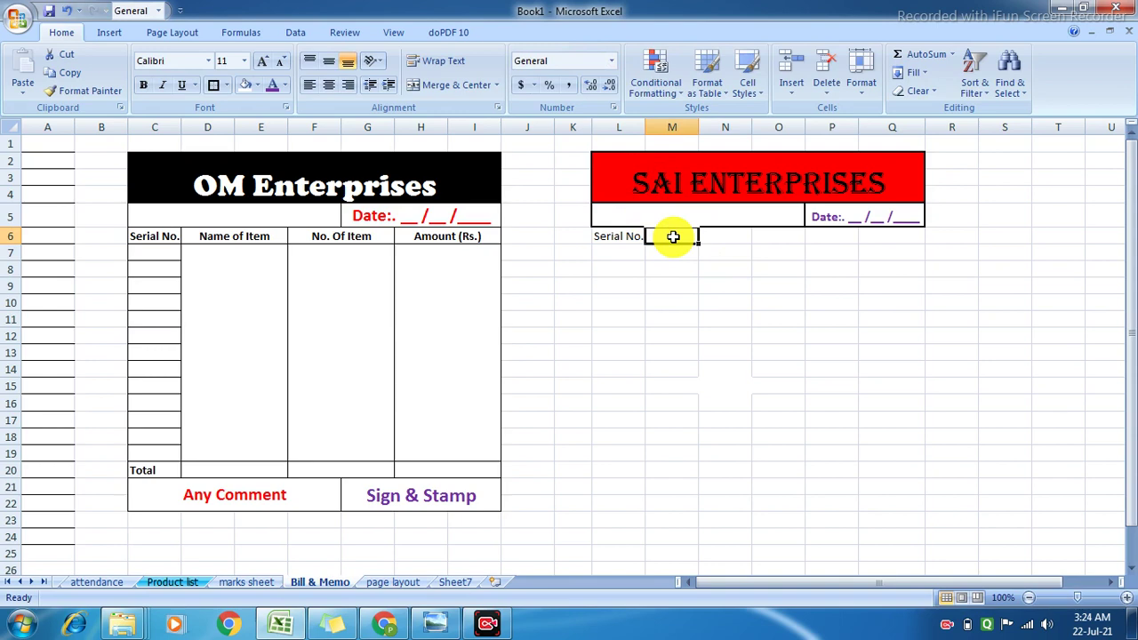
{"action": "type", "text": "Name of Item"}
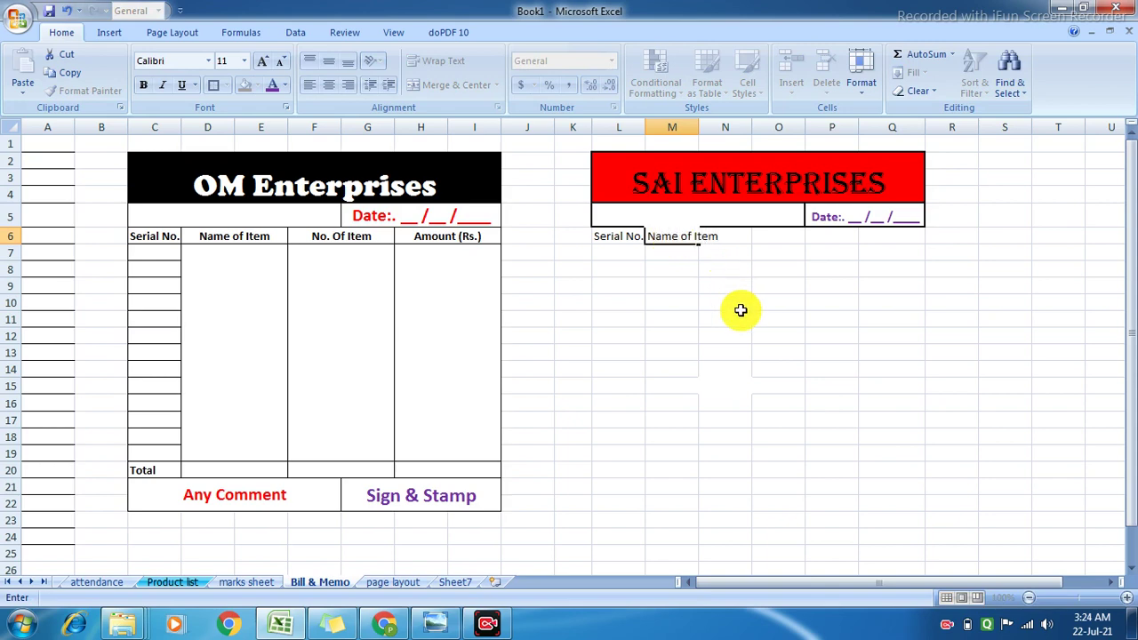
{"action": "left_click", "coordinate": [738, 303]}
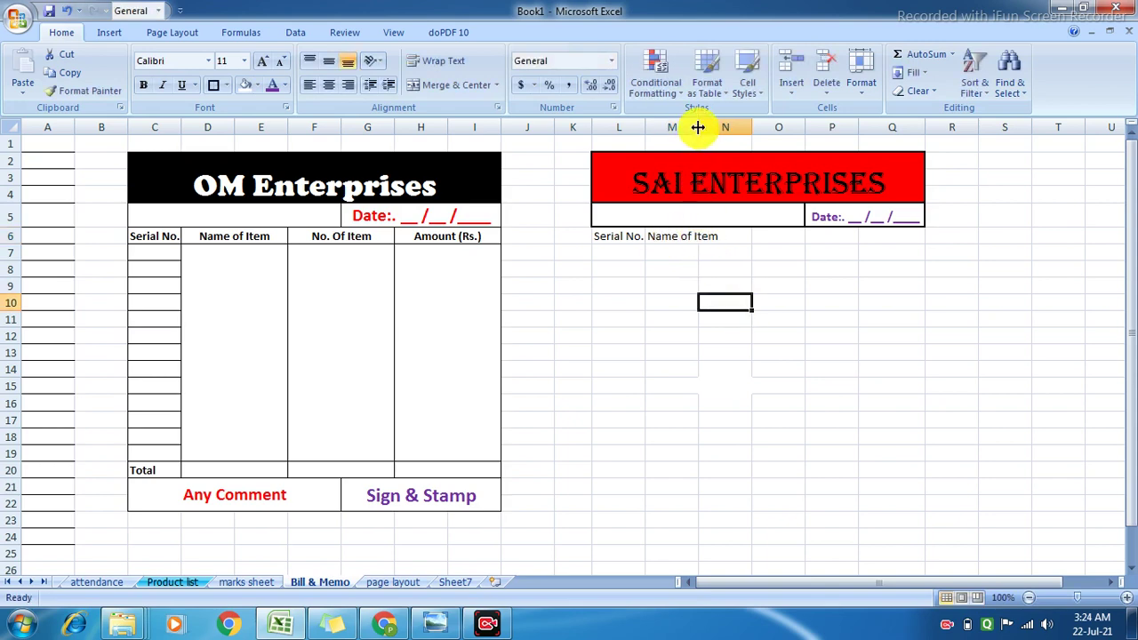
{"action": "left_click_drag", "start_coordinate": [699, 128], "coordinate": [725, 131]}
{"action": "left_click", "coordinate": [704, 287]}
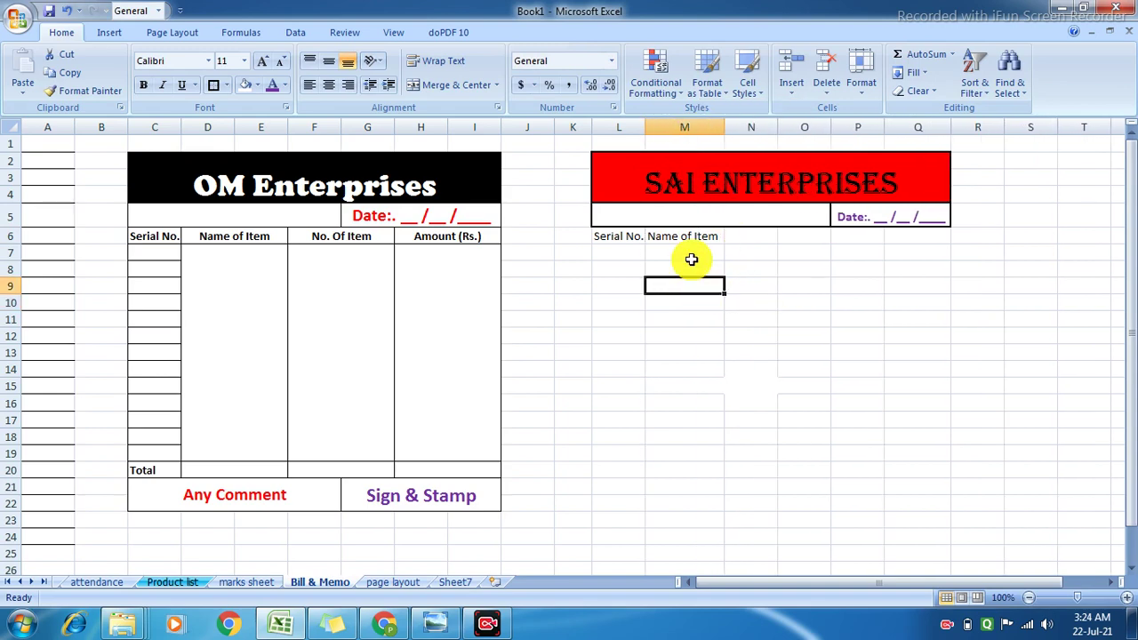
{"action": "left_click", "coordinate": [673, 237]}
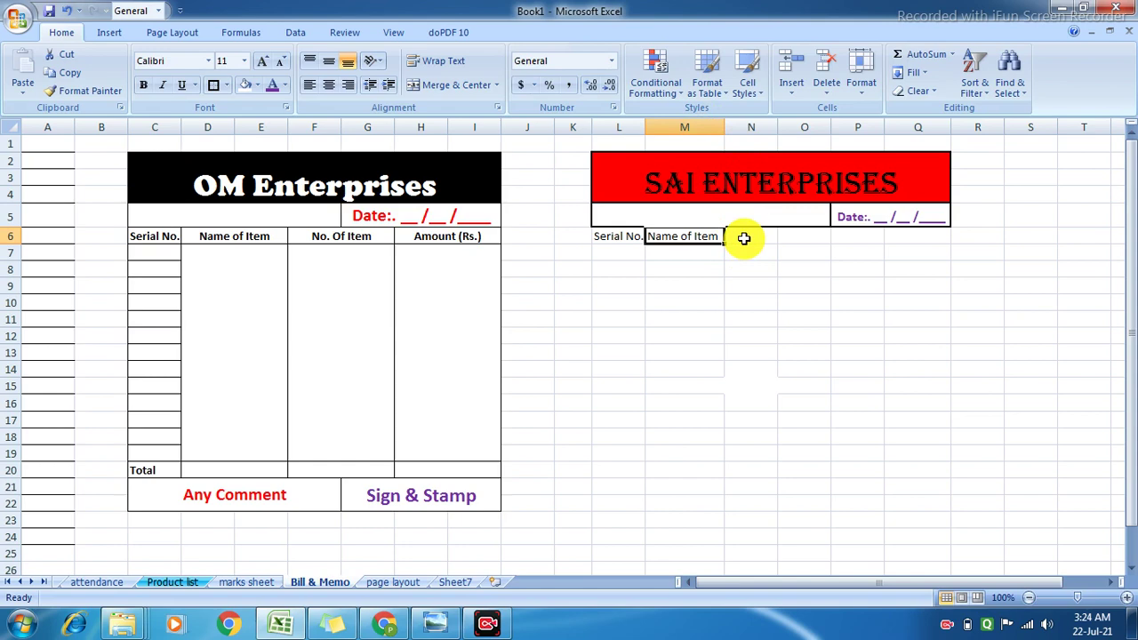
Step: Enter the 'Rate per Item' heading in N6
{"action": "left_click", "coordinate": [745, 239]}
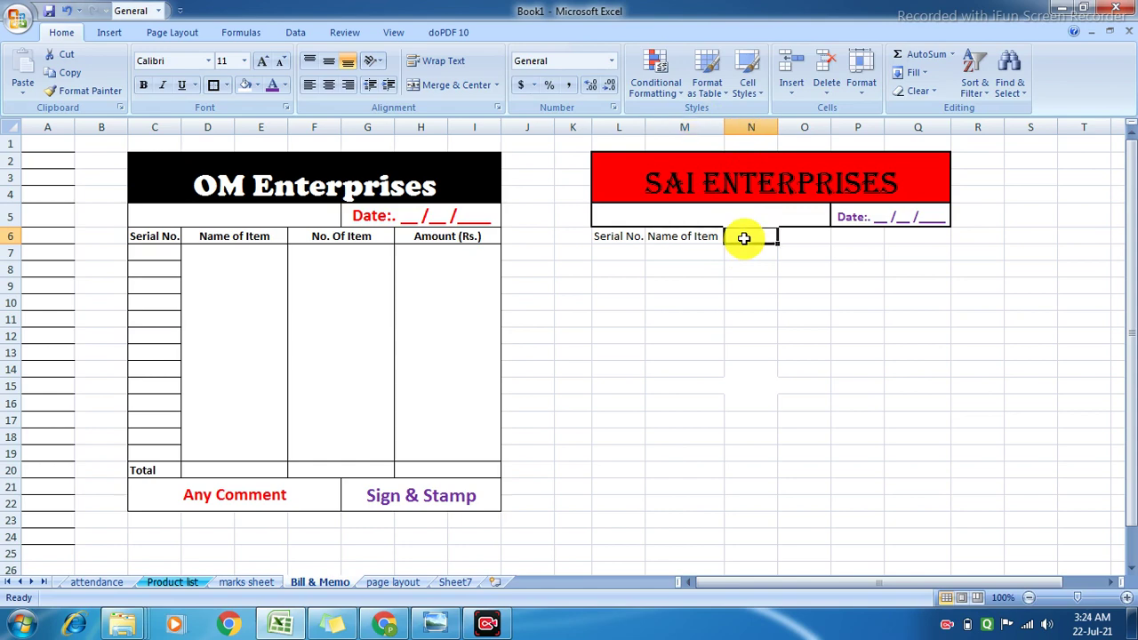
{"action": "type", "text": "N"}
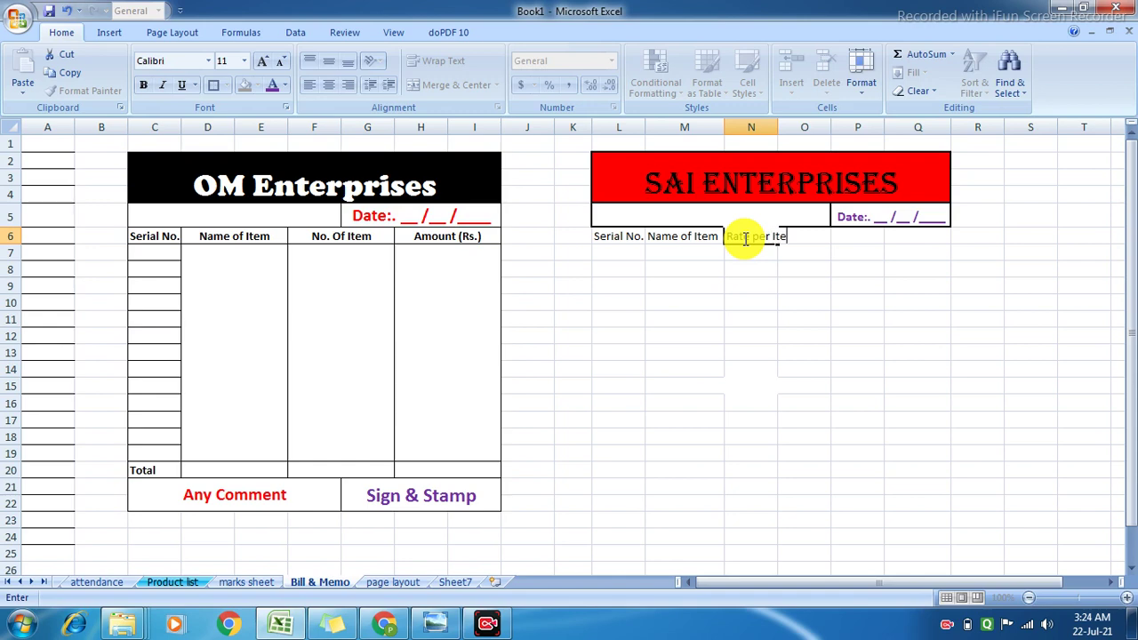
{"action": "left_click", "coordinate": [770, 285]}
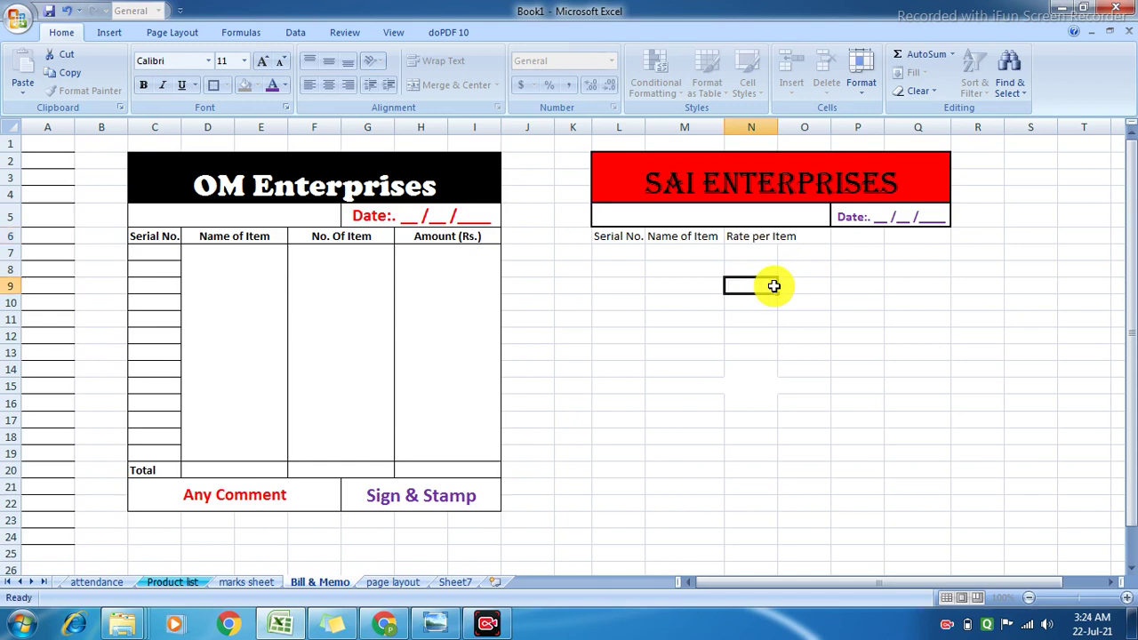
Step: Widen column N and add the 'No. of Item' heading in O6, widening column O to fit
{"action": "left_click_drag", "start_coordinate": [778, 130], "coordinate": [802, 133]}
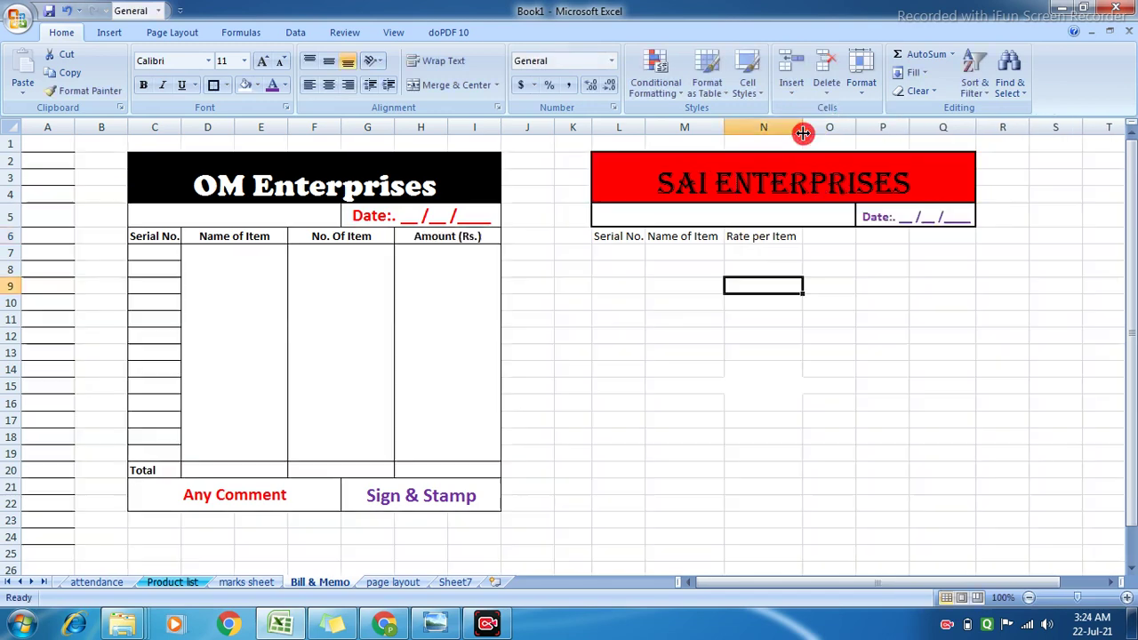
{"action": "left_click", "coordinate": [829, 272]}
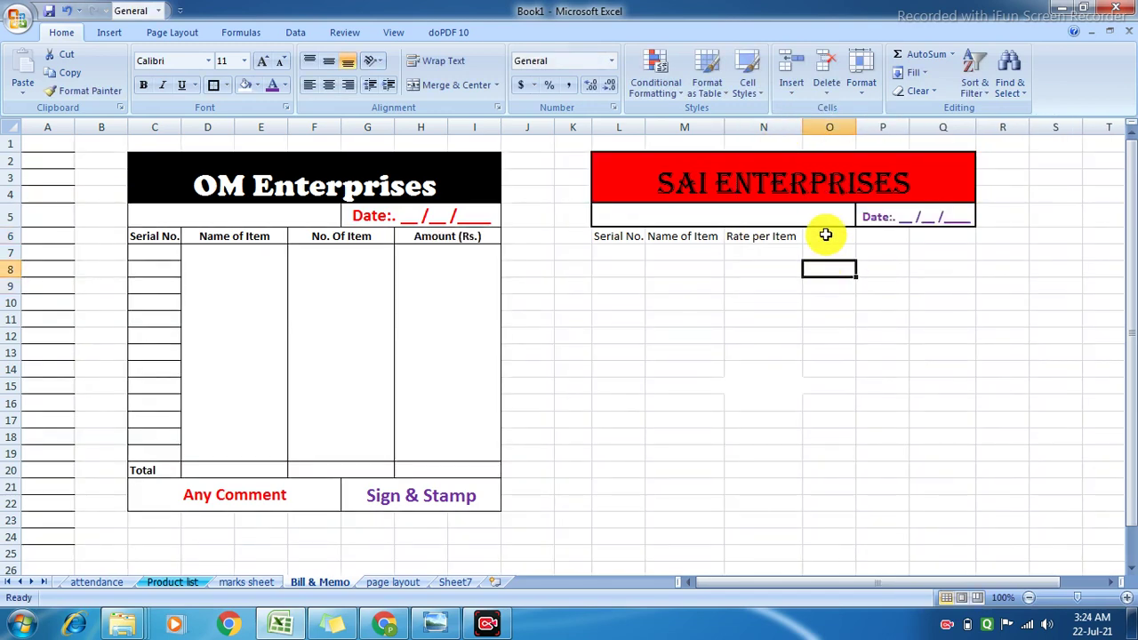
{"action": "left_click", "coordinate": [825, 235]}
{"action": "type", "text": "No. of Item"}
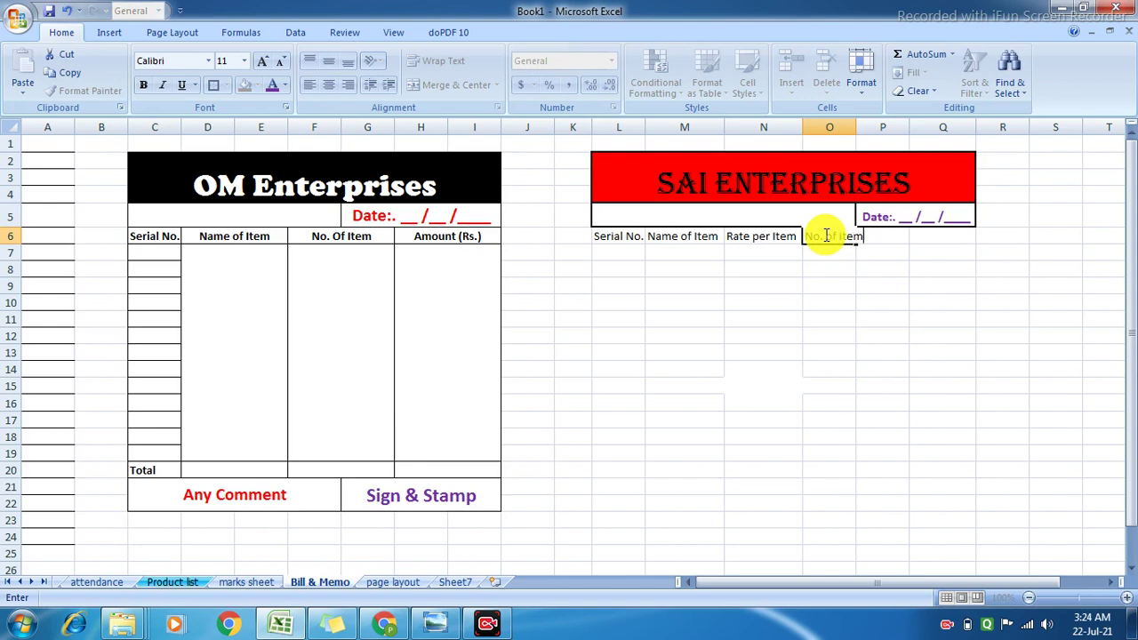
{"action": "left_click", "coordinate": [891, 253]}
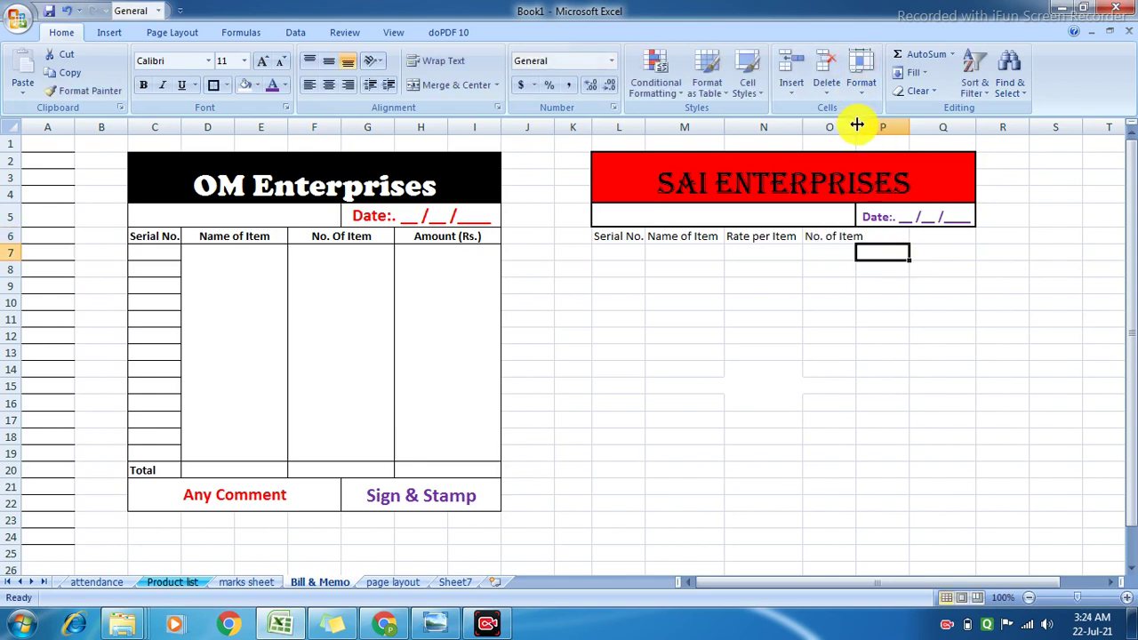
{"action": "left_click_drag", "start_coordinate": [856, 124], "coordinate": [876, 124]}
{"action": "left_click", "coordinate": [897, 285]}
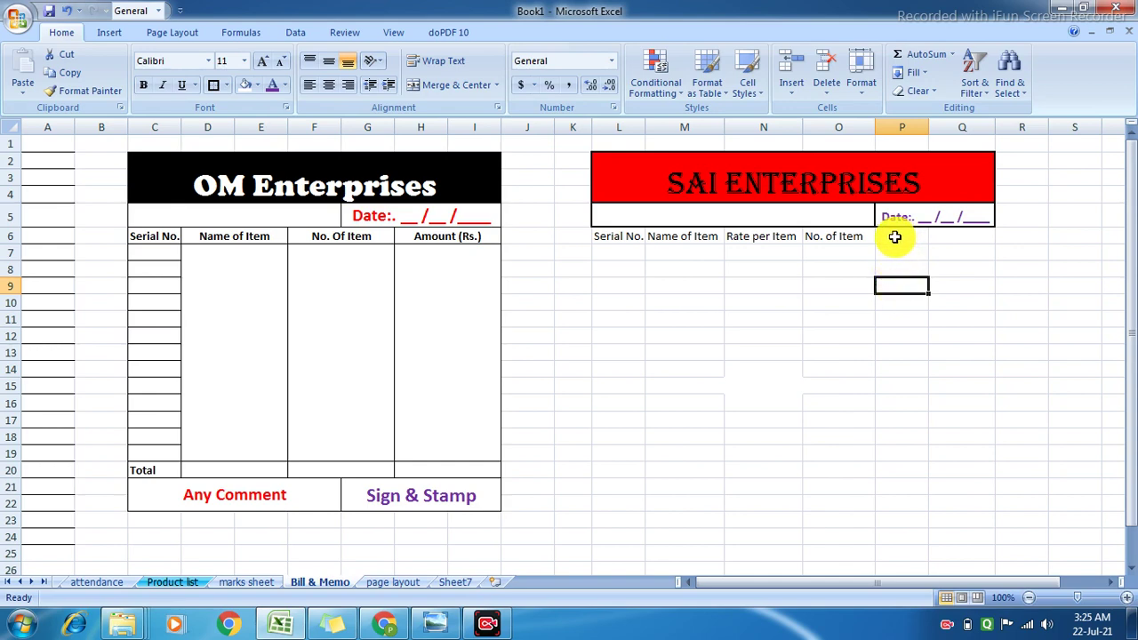
Step: Merge & Center P6:Q6 and enter the 'Amount (Rs.)' heading there
{"action": "left_click_drag", "start_coordinate": [895, 236], "coordinate": [940, 237]}
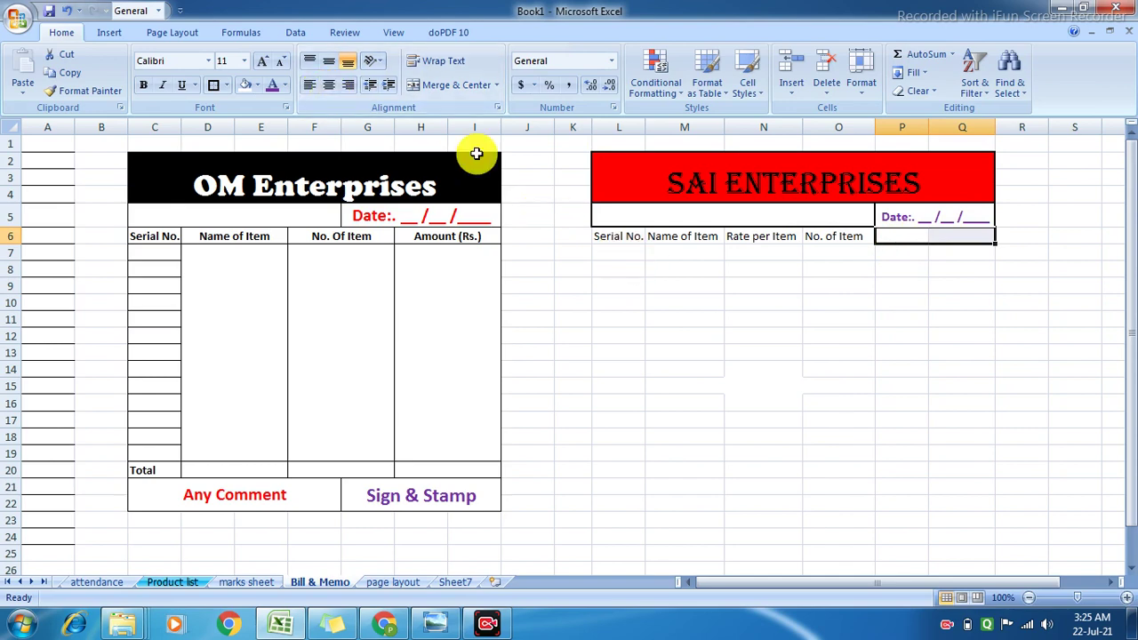
{"action": "left_click", "coordinate": [454, 91]}
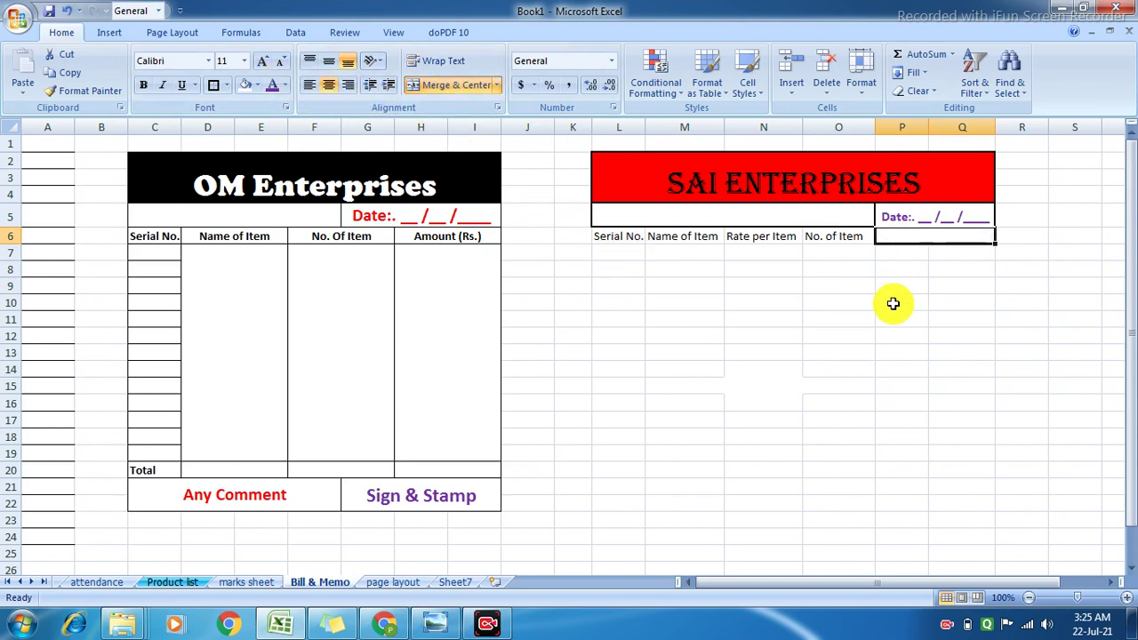
{"action": "type", "text": "Amoun"}
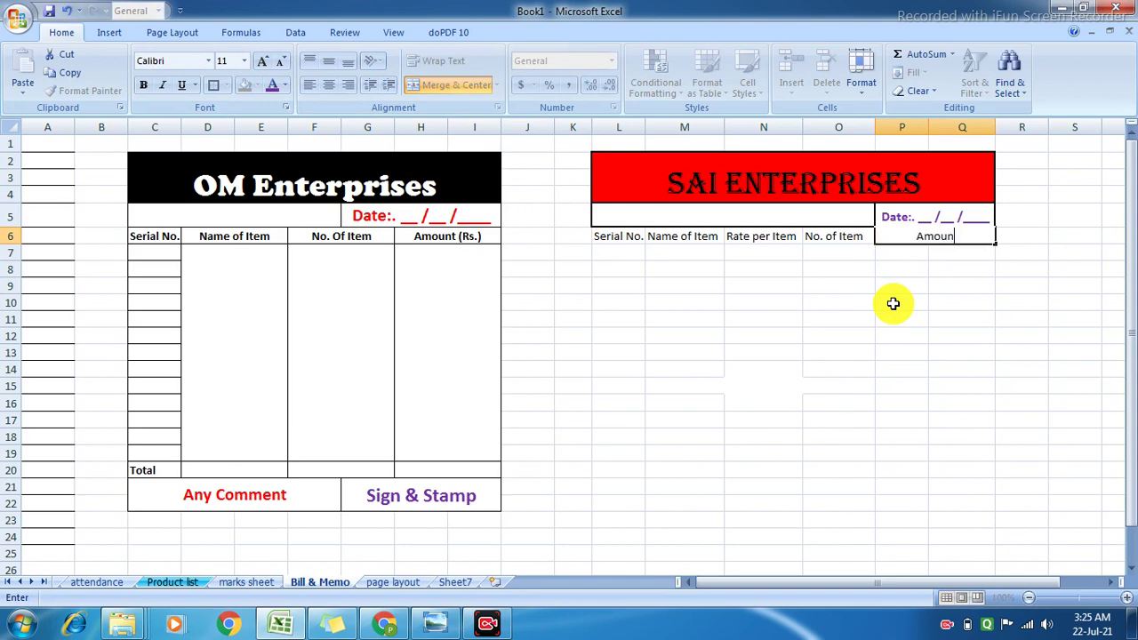
{"action": "type", "text": "t"}
{"action": "type", "text": " ("}
{"action": "type", "text": "Rs"}
{"action": "type", "text": ".)"}
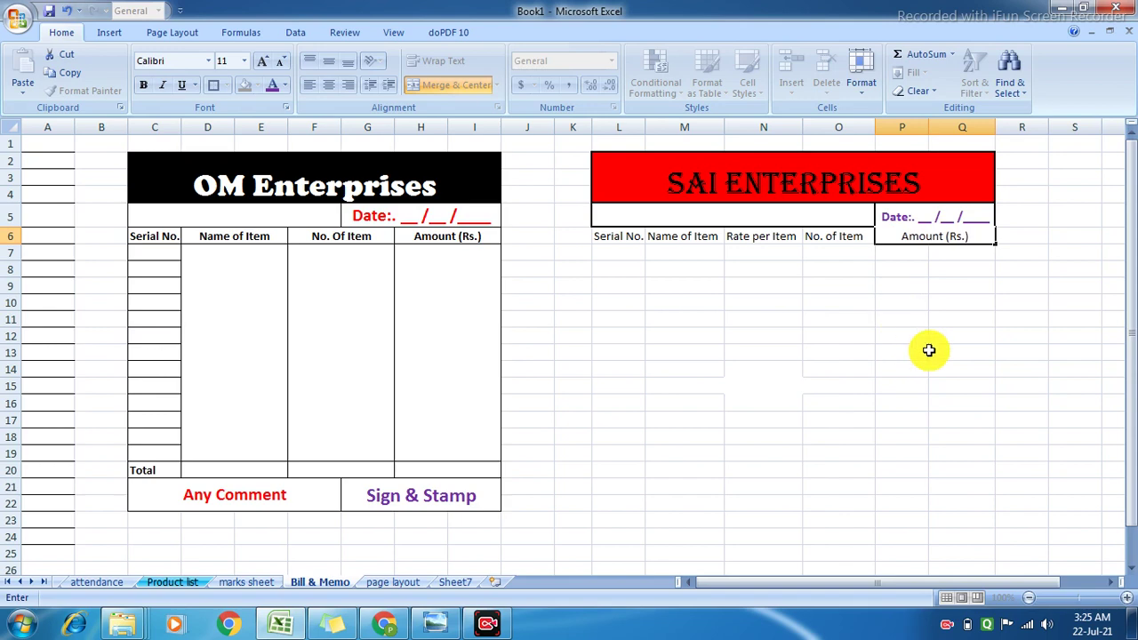
{"action": "left_click", "coordinate": [928, 349]}
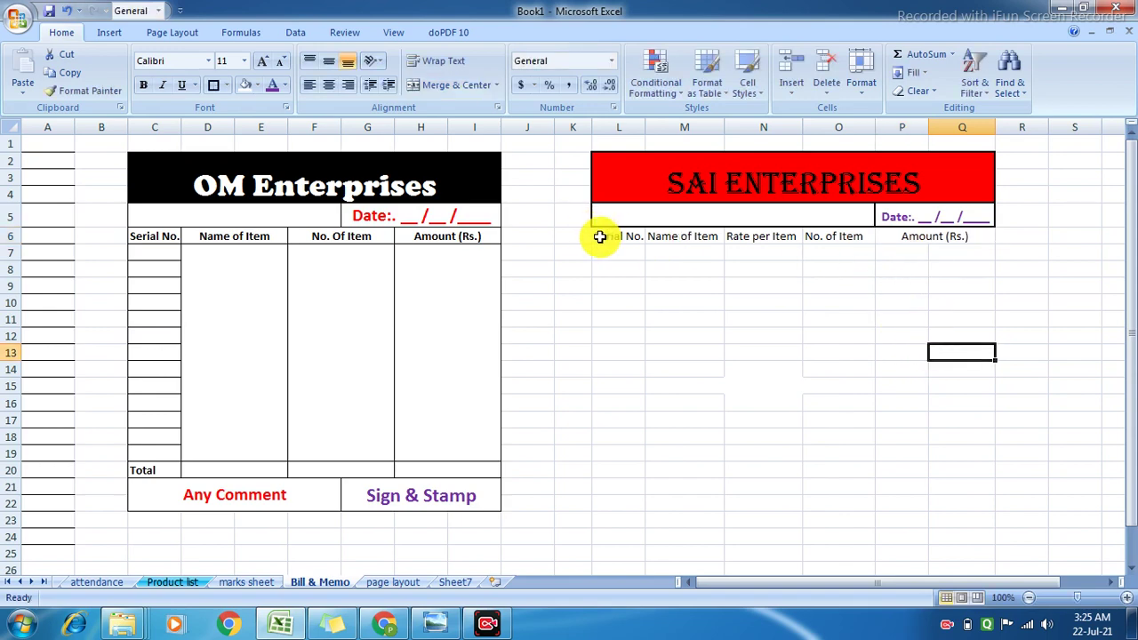
{"action": "left_click_drag", "start_coordinate": [600, 236], "coordinate": [940, 237]}
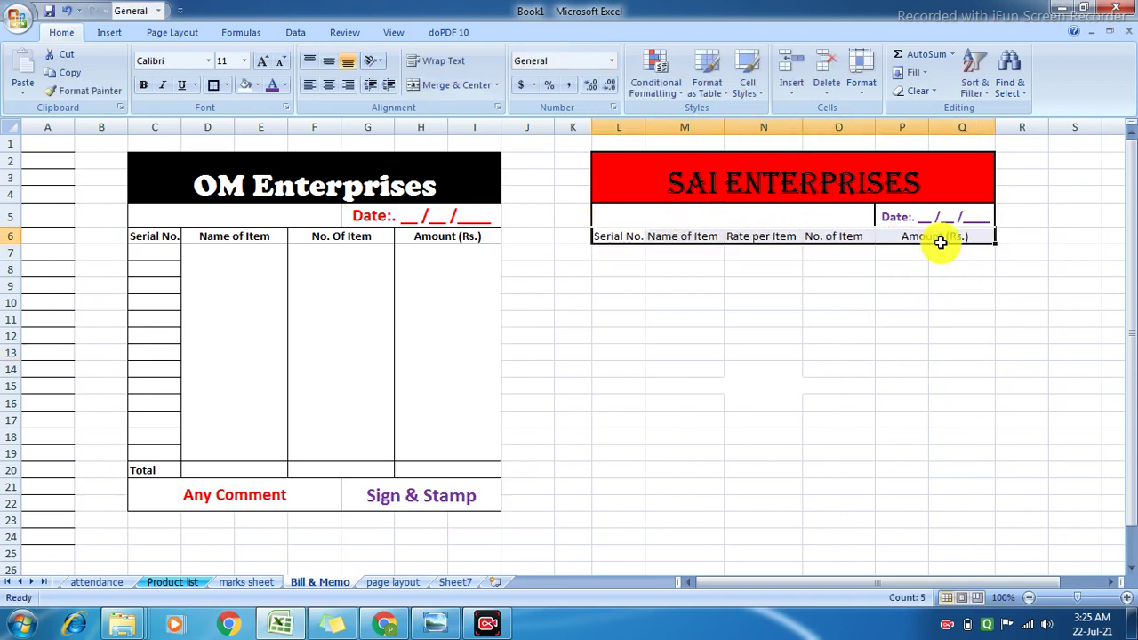
Step: Apply All Borders to the header row L6:Q6
{"action": "left_click", "coordinate": [213, 85]}
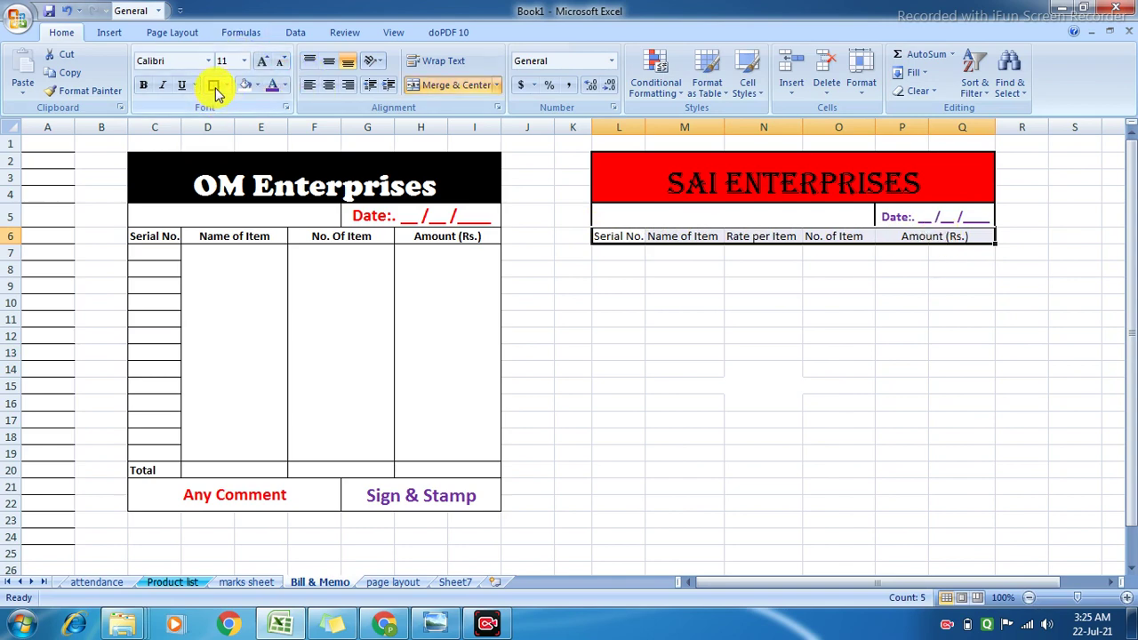
{"action": "left_click", "coordinate": [664, 345]}
{"action": "mouse_move", "coordinate": [602, 235]}
{"action": "left_mouse_down"}
{"action": "mouse_move", "coordinate": [907, 261]}
{"action": "mouse_move", "coordinate": [922, 237]}
{"action": "left_mouse_up"}
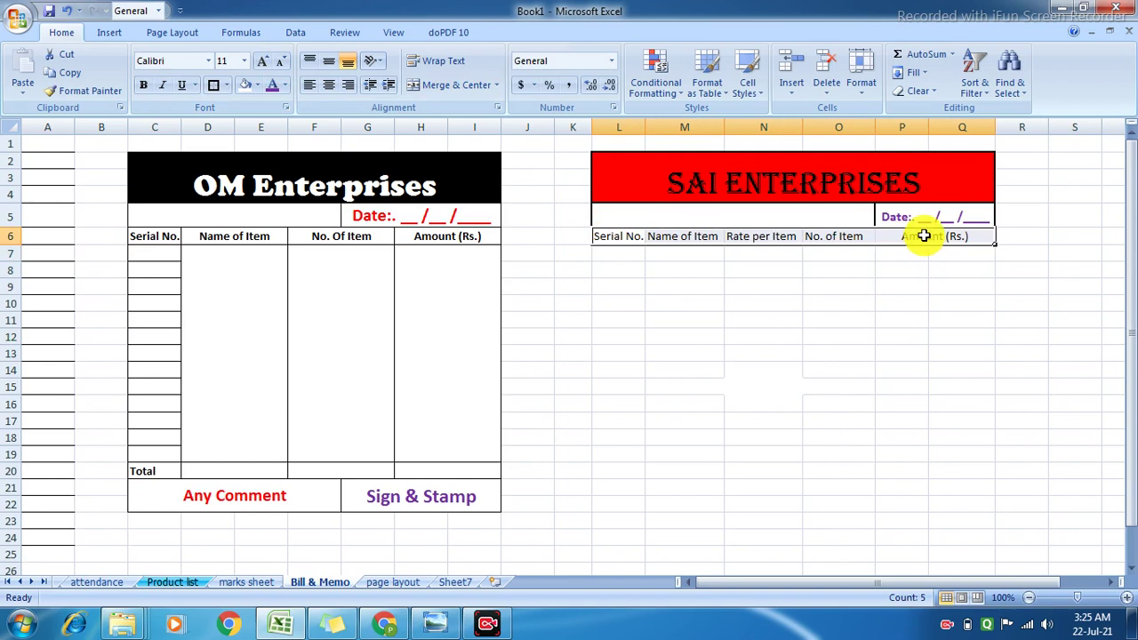
{"action": "left_click", "coordinate": [227, 84]}
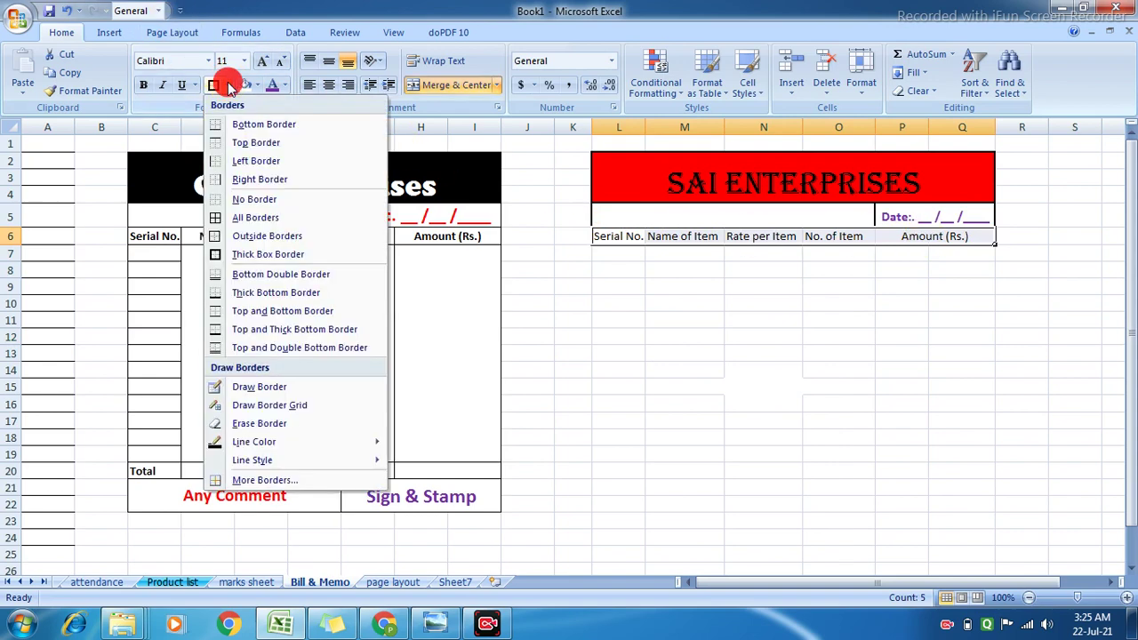
{"action": "left_click", "coordinate": [227, 223]}
{"action": "left_click", "coordinate": [660, 354]}
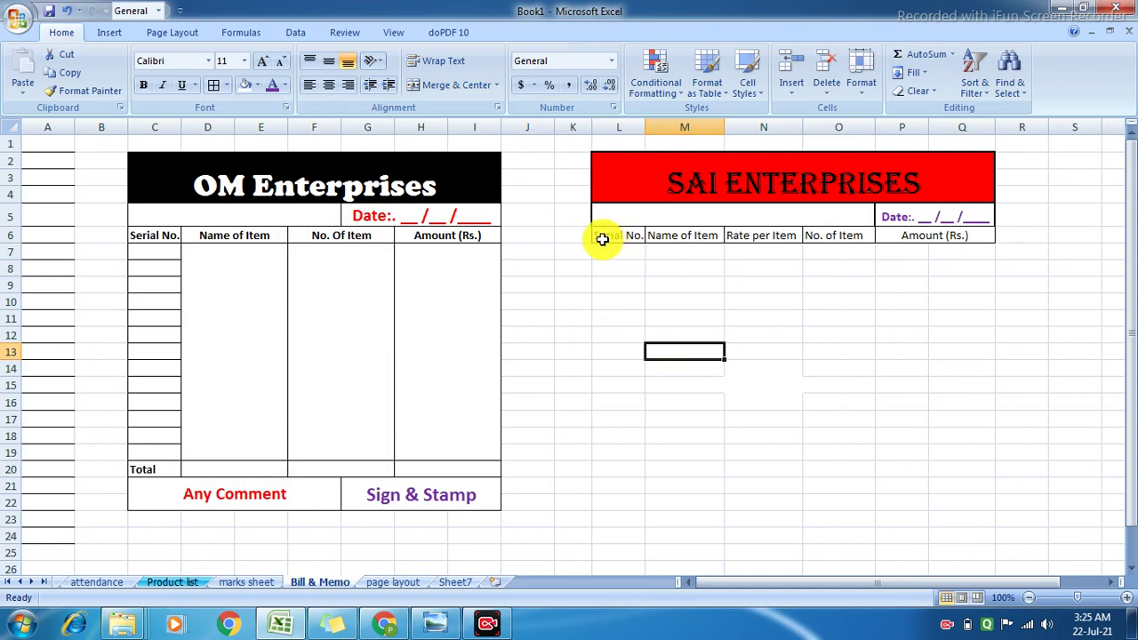
Step: Apply All Borders to rows 7–19 of columns L, M, N, O and P:Q
{"action": "left_click_drag", "start_coordinate": [617, 253], "coordinate": [622, 454]}
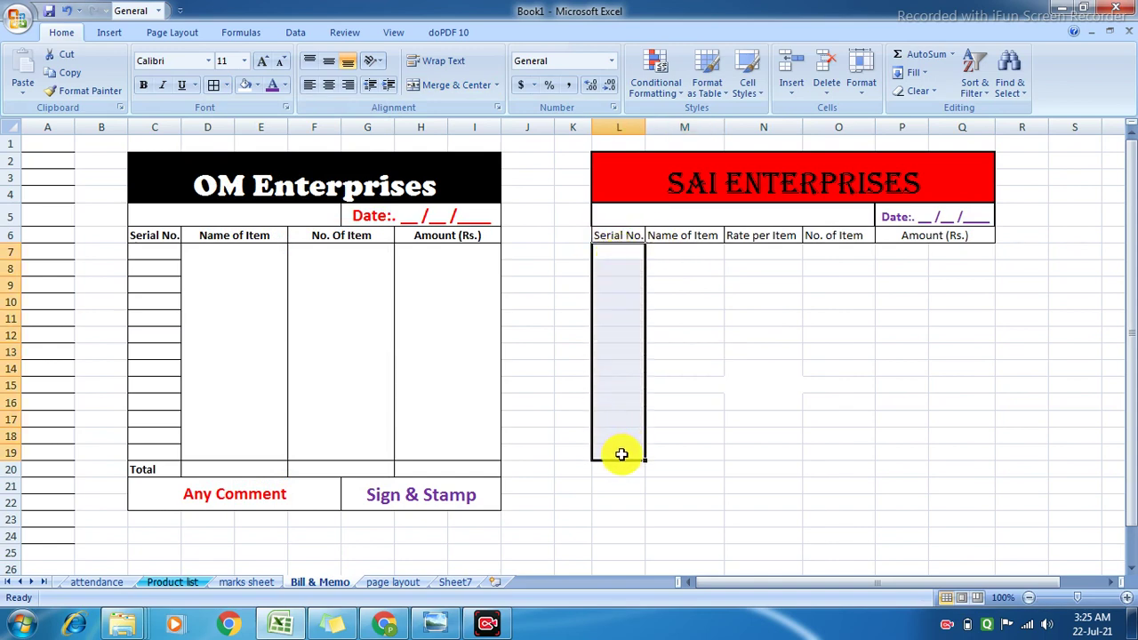
{"action": "left_click", "coordinate": [214, 85]}
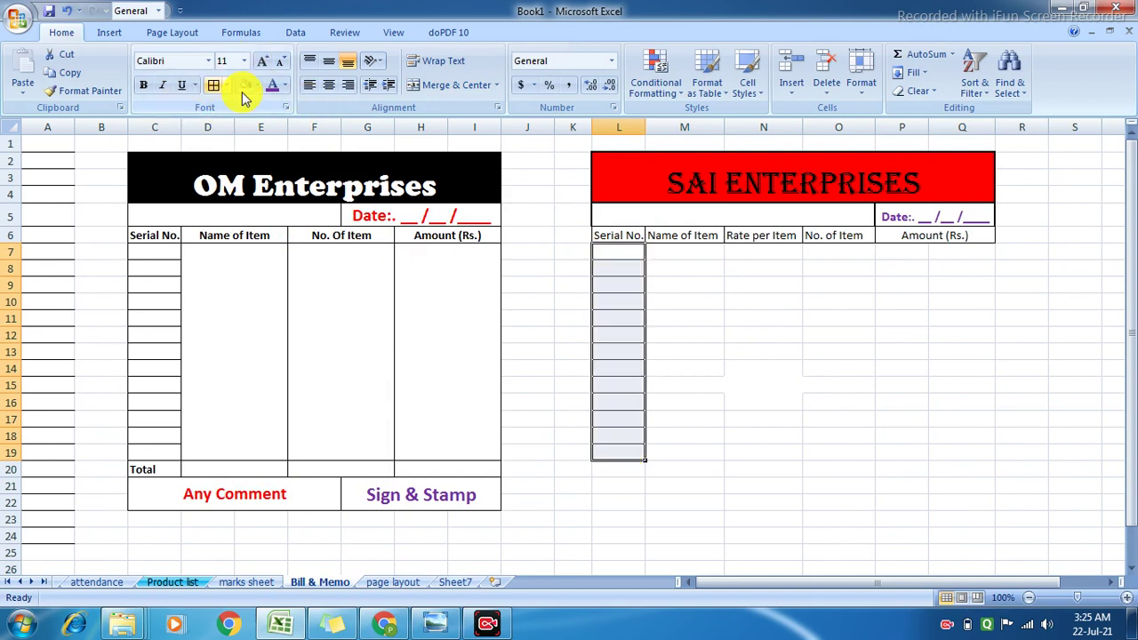
{"action": "left_click", "coordinate": [660, 398]}
{"action": "left_click_drag", "start_coordinate": [668, 251], "coordinate": [674, 458]}
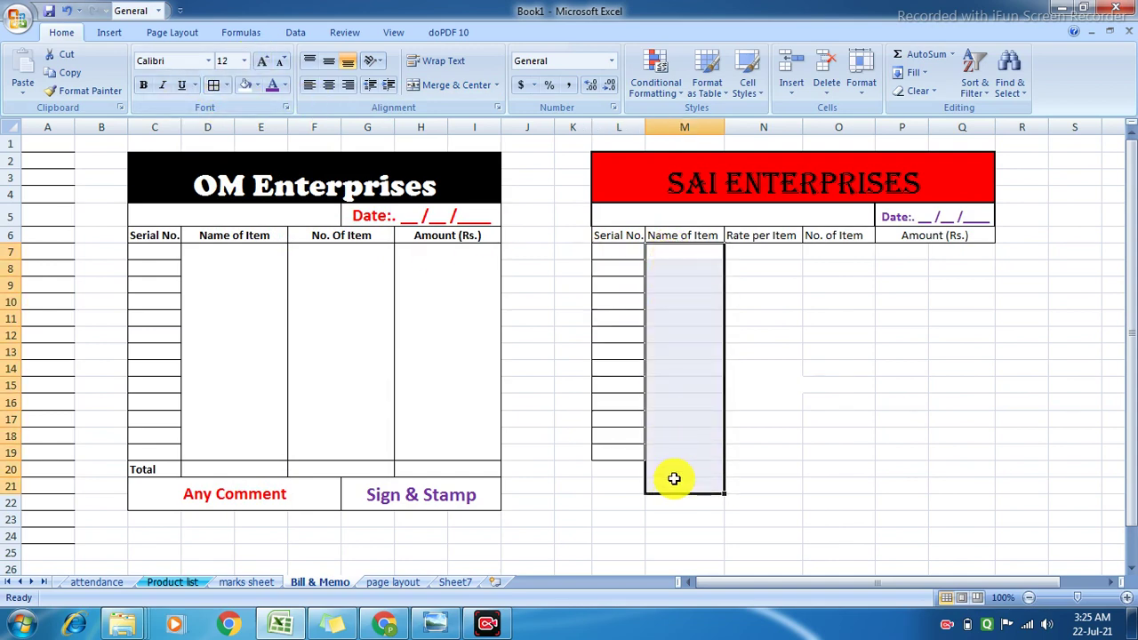
{"action": "left_click", "coordinate": [212, 84]}
{"action": "left_click", "coordinate": [836, 351]}
{"action": "left_click_drag", "start_coordinate": [753, 250], "coordinate": [761, 449]}
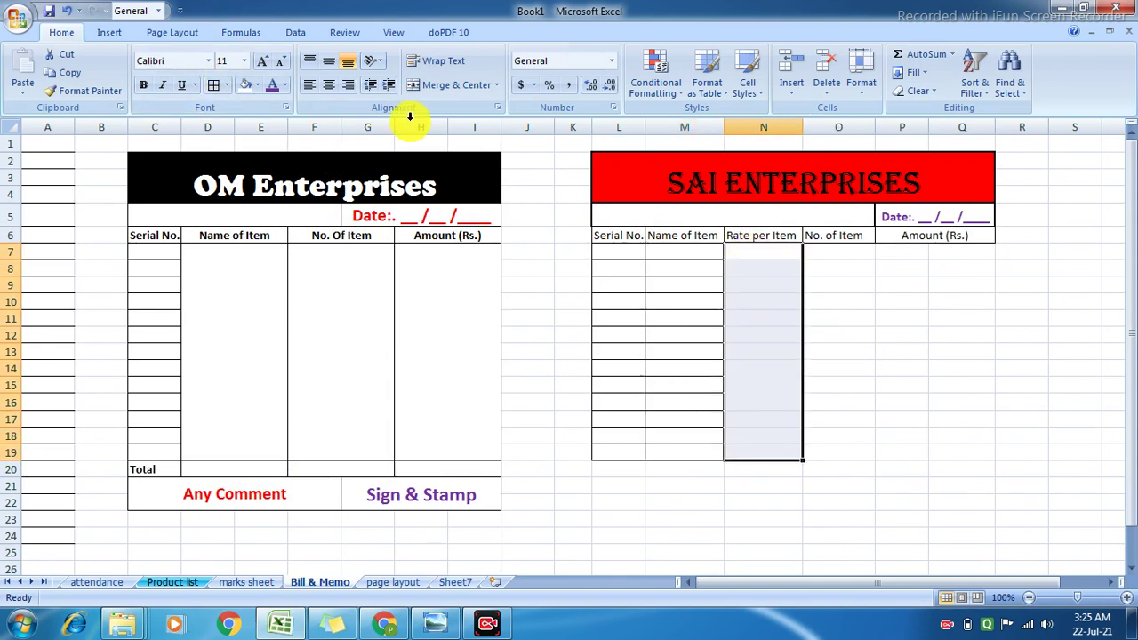
{"action": "left_click", "coordinate": [214, 84]}
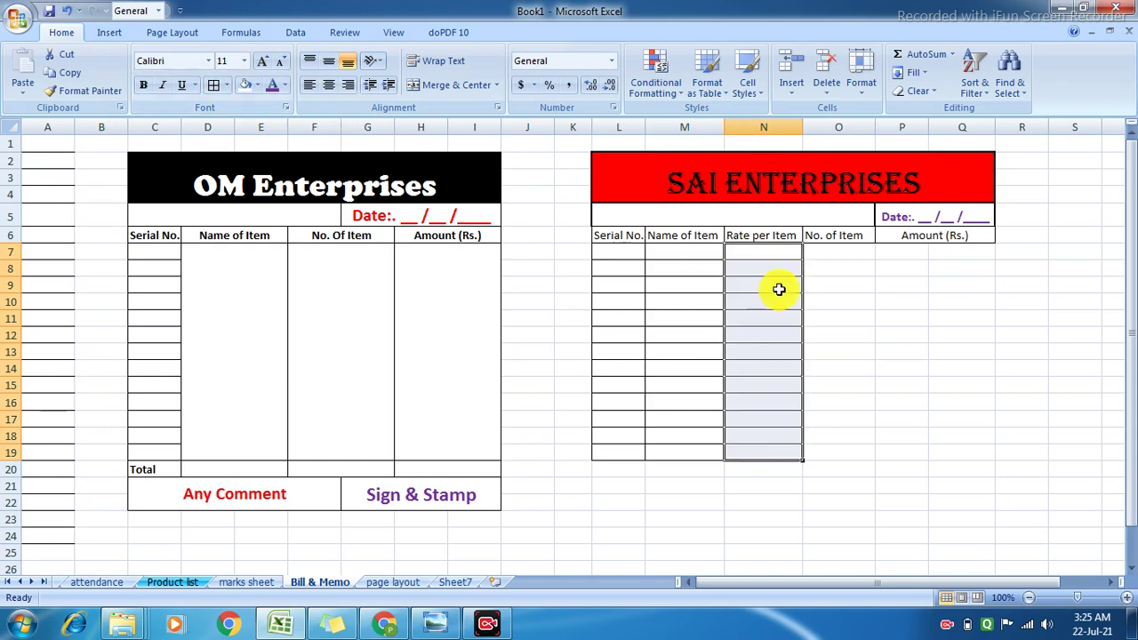
{"action": "left_click_drag", "start_coordinate": [827, 251], "coordinate": [834, 449]}
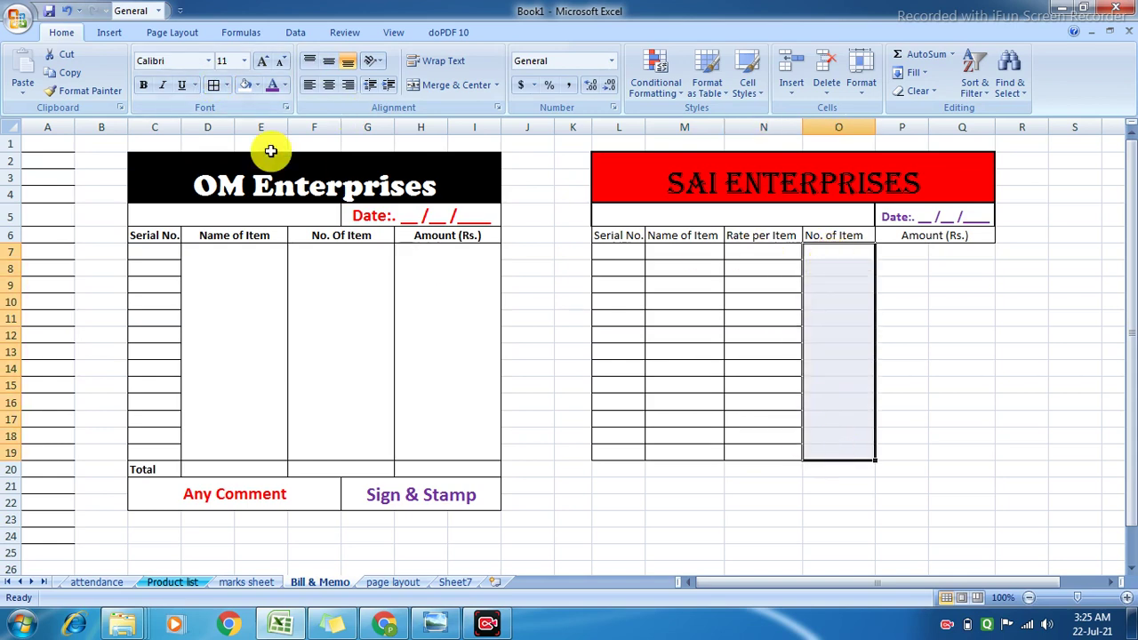
{"action": "left_click", "coordinate": [213, 85]}
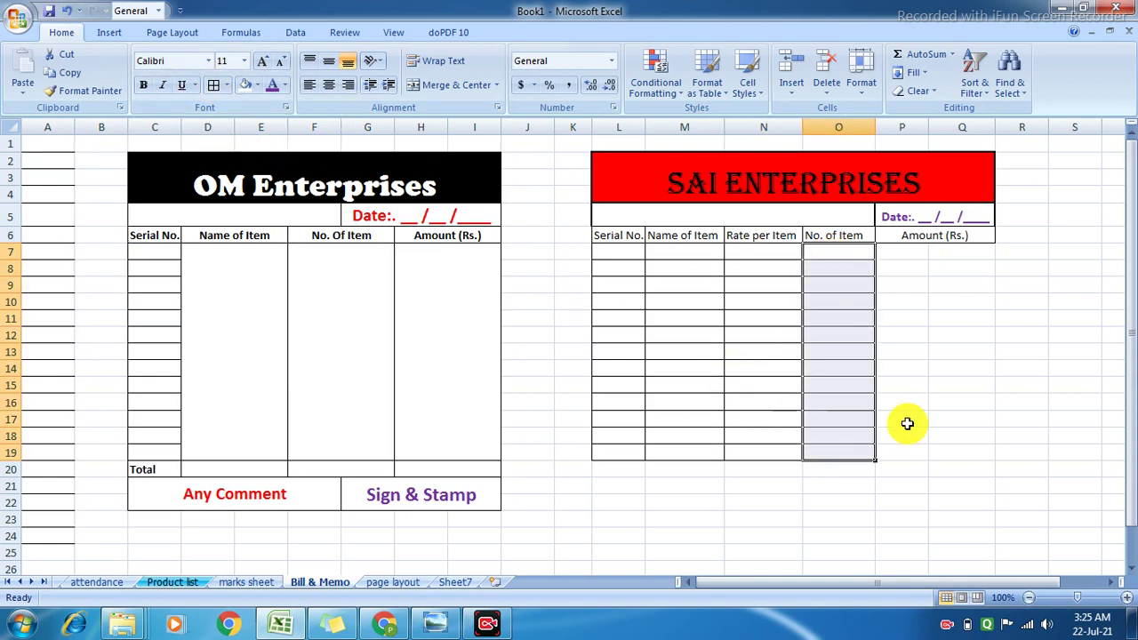
{"action": "mouse_move", "coordinate": [892, 250]}
{"action": "left_mouse_down"}
{"action": "mouse_move", "coordinate": [957, 269]}
{"action": "mouse_move", "coordinate": [955, 456]}
{"action": "left_mouse_up"}
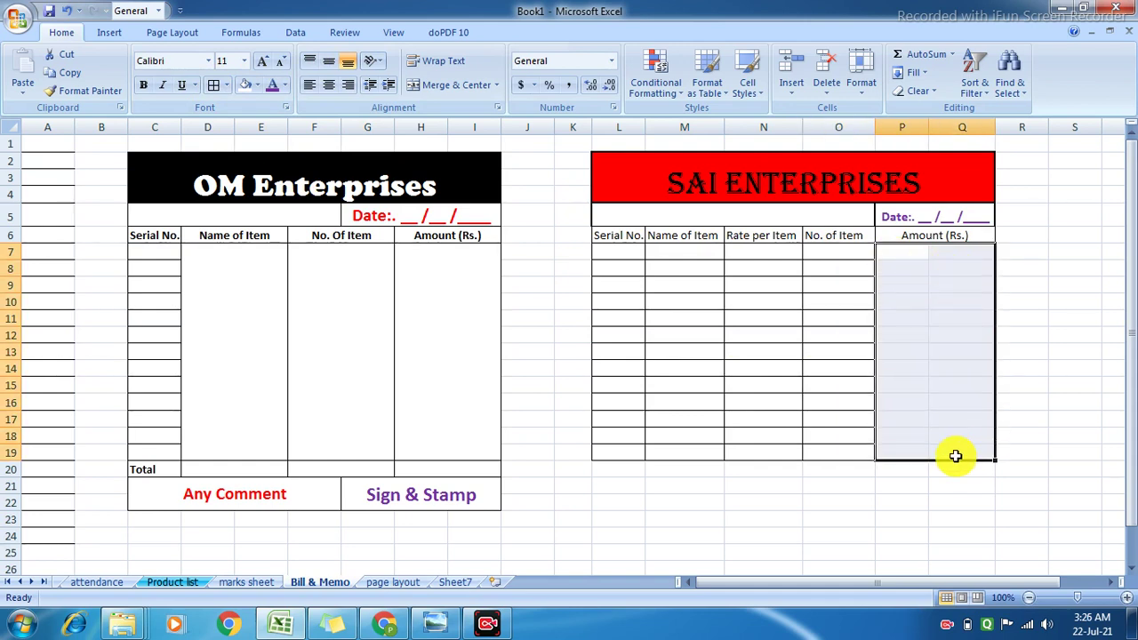
{"action": "left_click", "coordinate": [214, 85]}
Step: Merge the Amount (Rs.) cells P7:Q19 into a single tall box, then select cell L20
{"action": "left_click", "coordinate": [752, 313]}
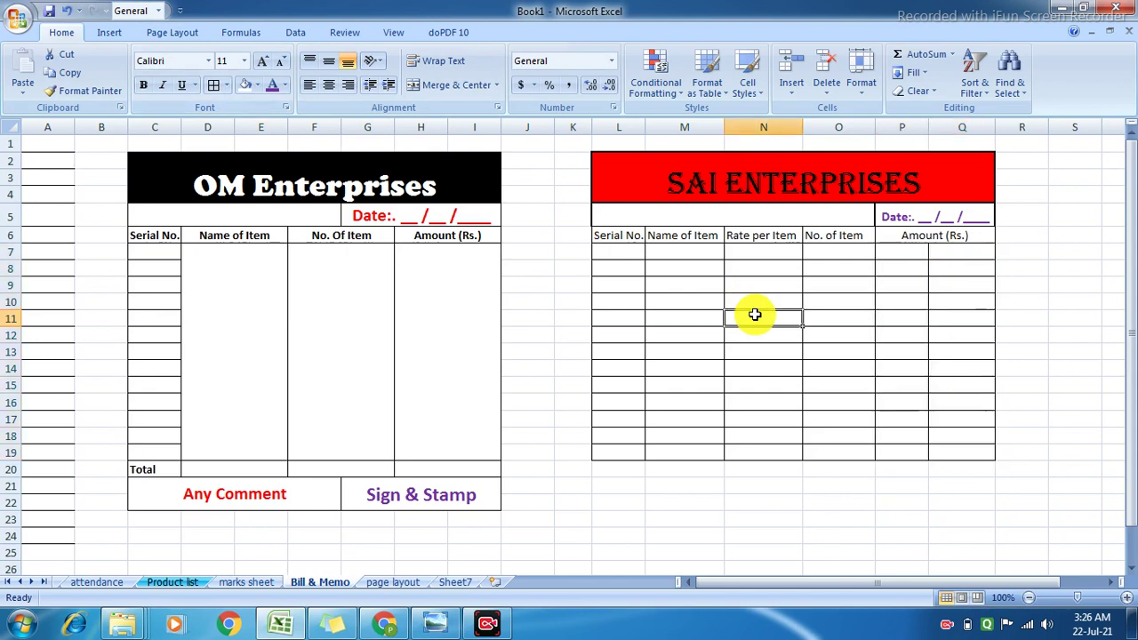
{"action": "left_click", "coordinate": [1009, 378]}
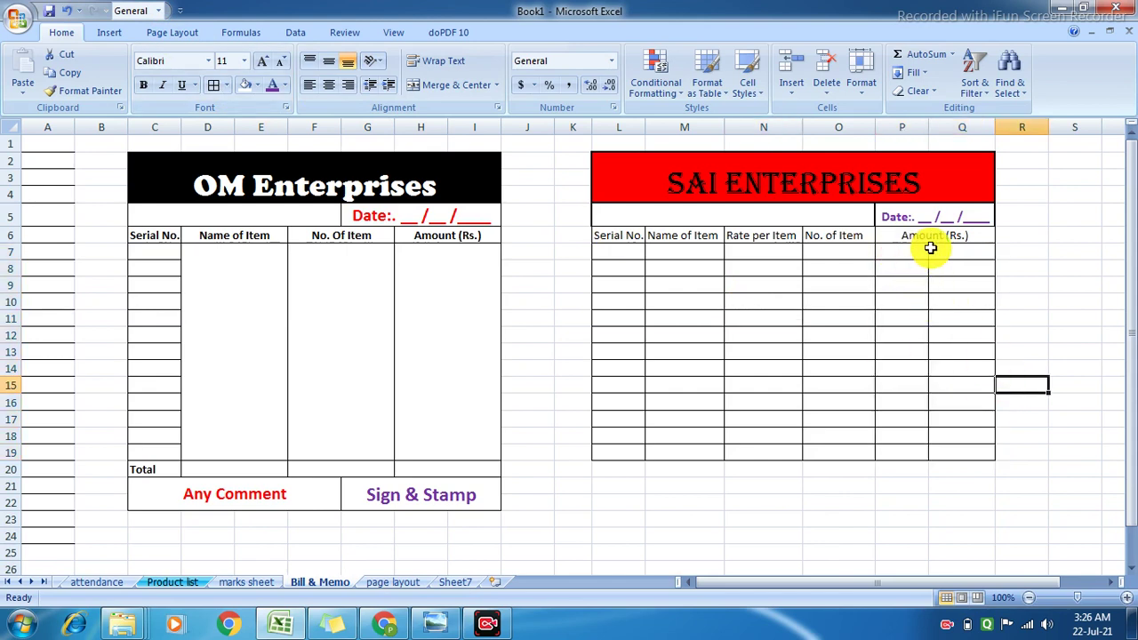
{"action": "left_click_drag", "start_coordinate": [899, 250], "coordinate": [968, 447]}
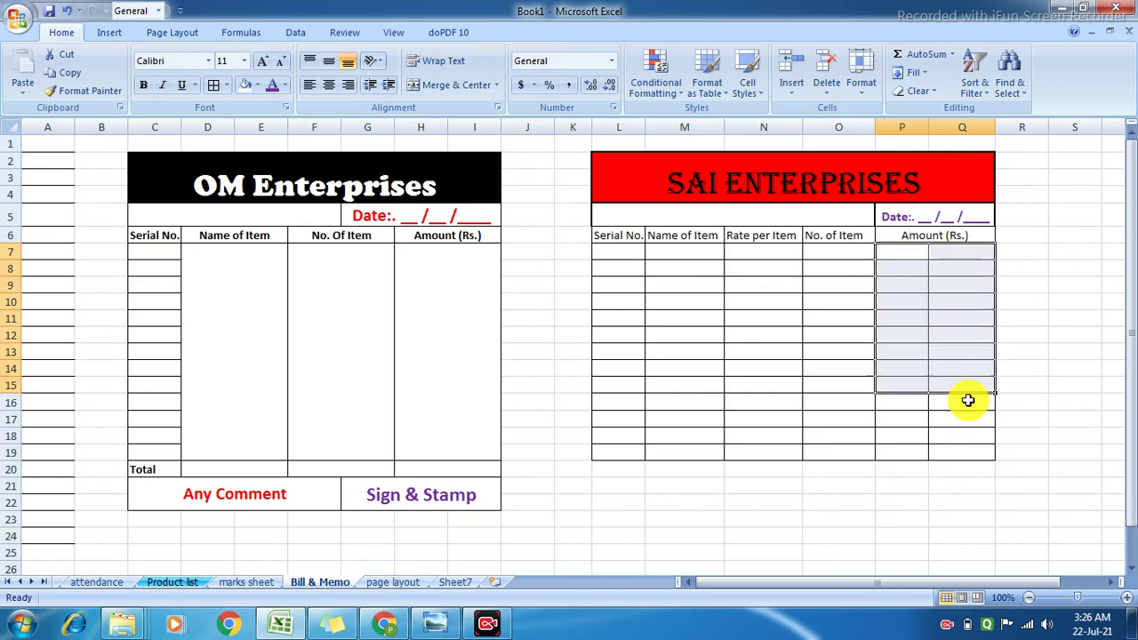
{"action": "left_click", "coordinate": [449, 85]}
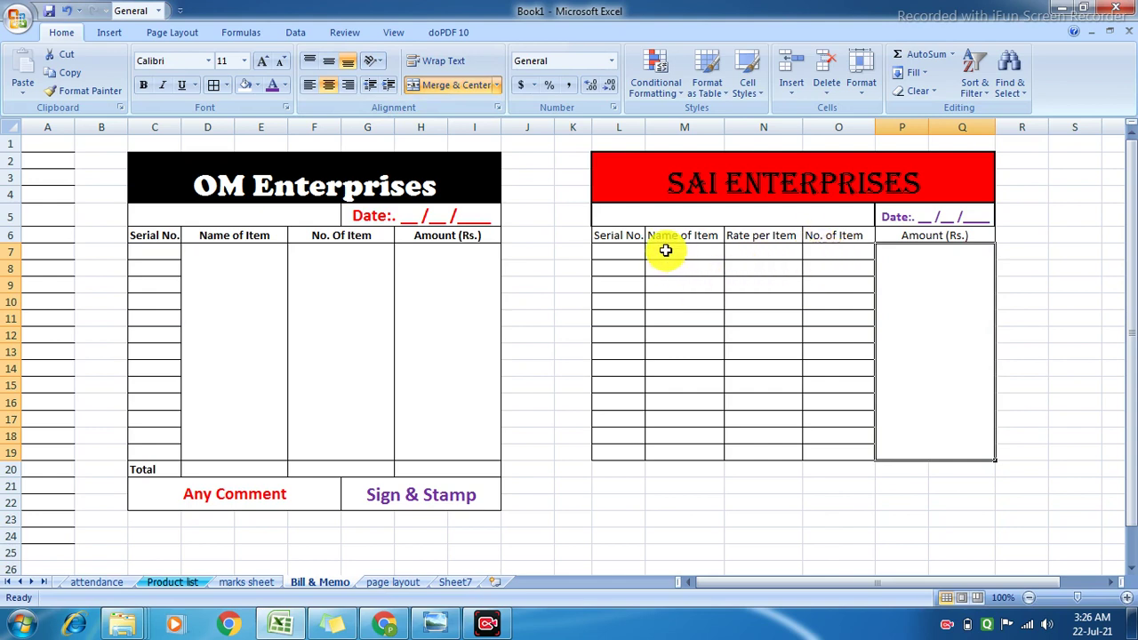
{"action": "left_click_drag", "start_coordinate": [665, 251], "coordinate": [676, 351]}
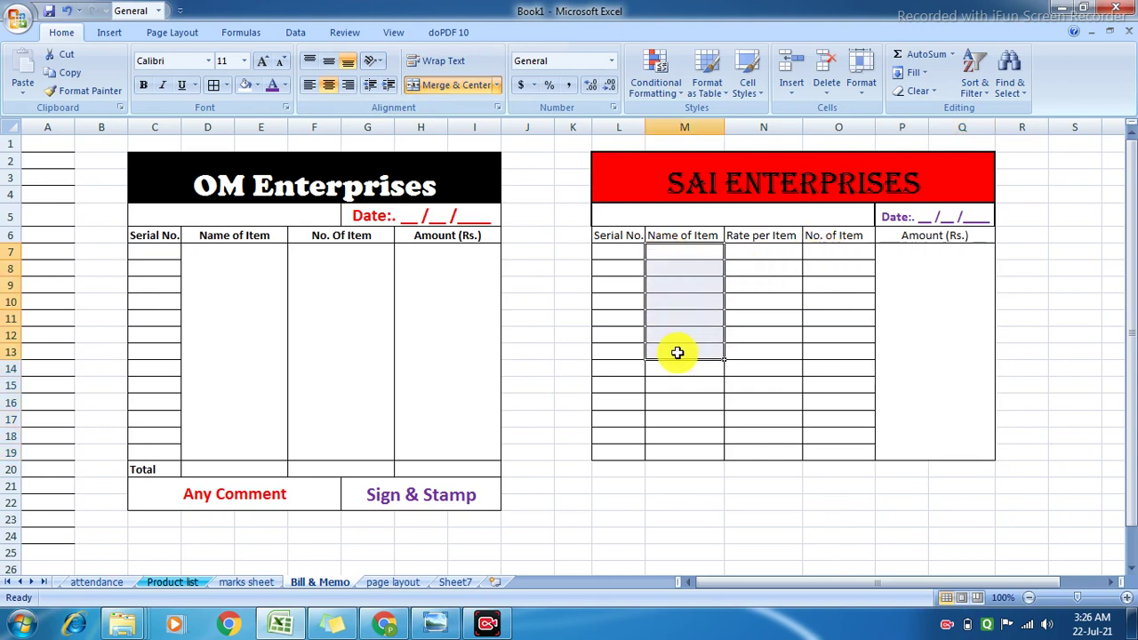
{"action": "left_click", "coordinate": [664, 323]}
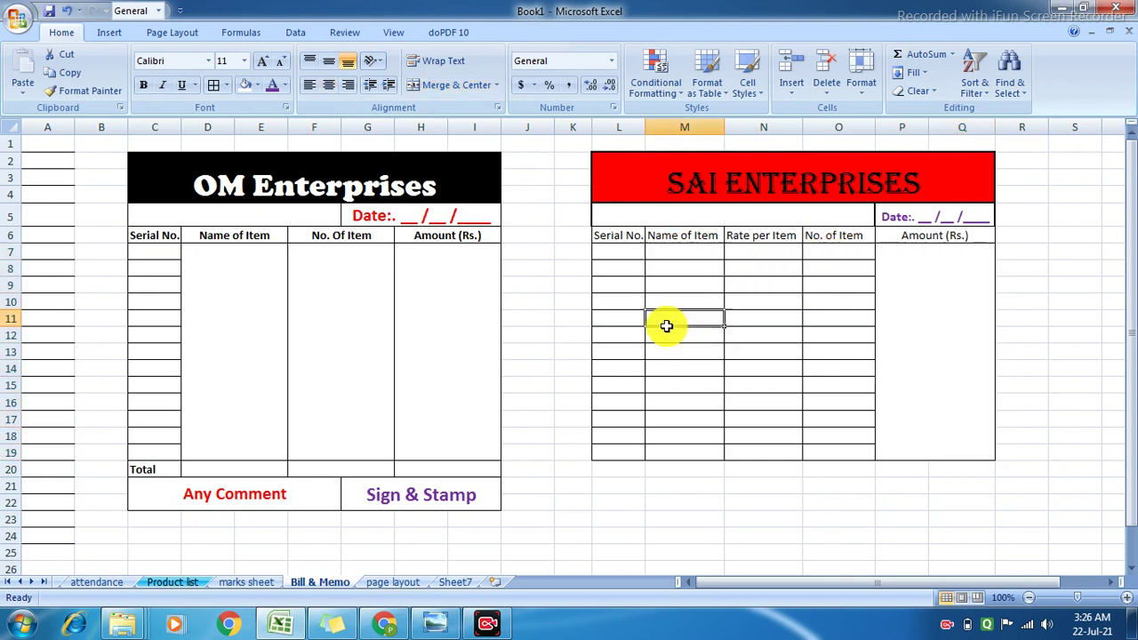
{"action": "left_click", "coordinate": [601, 471]}
Step: Type 'Total' in L20 and give the row L20:Q20 cell borders
{"action": "type", "text": "Total"}
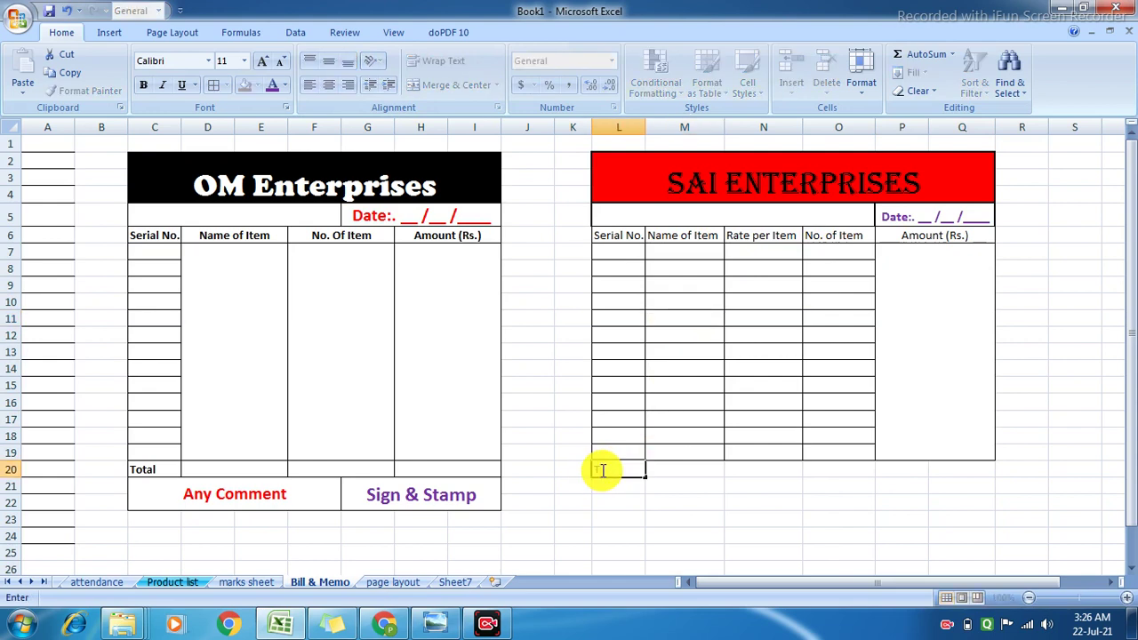
{"action": "left_click", "coordinate": [685, 503]}
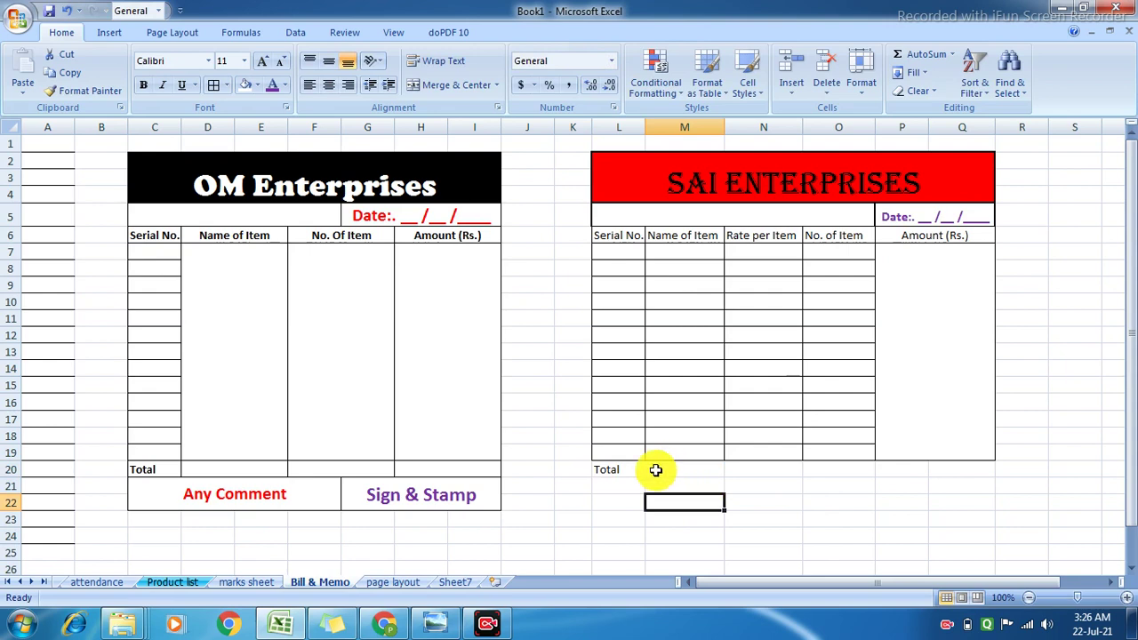
{"action": "mouse_move", "coordinate": [602, 466]}
{"action": "left_mouse_down"}
{"action": "mouse_move", "coordinate": [873, 483]}
{"action": "mouse_move", "coordinate": [940, 465]}
{"action": "left_mouse_up"}
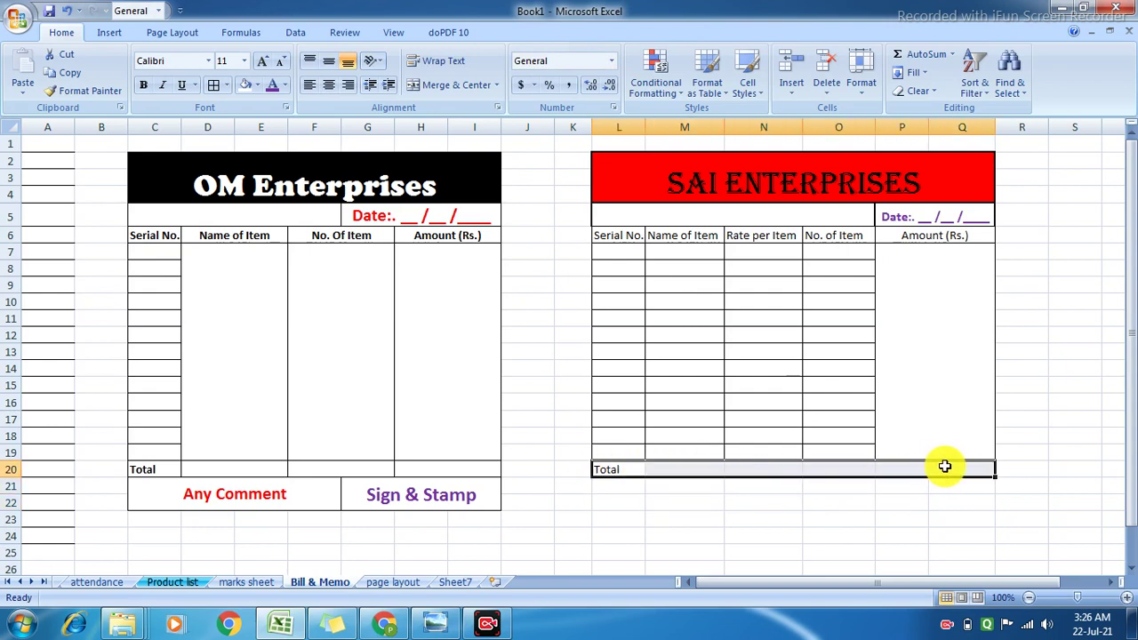
{"action": "left_click", "coordinate": [214, 89]}
{"action": "left_click", "coordinate": [593, 455]}
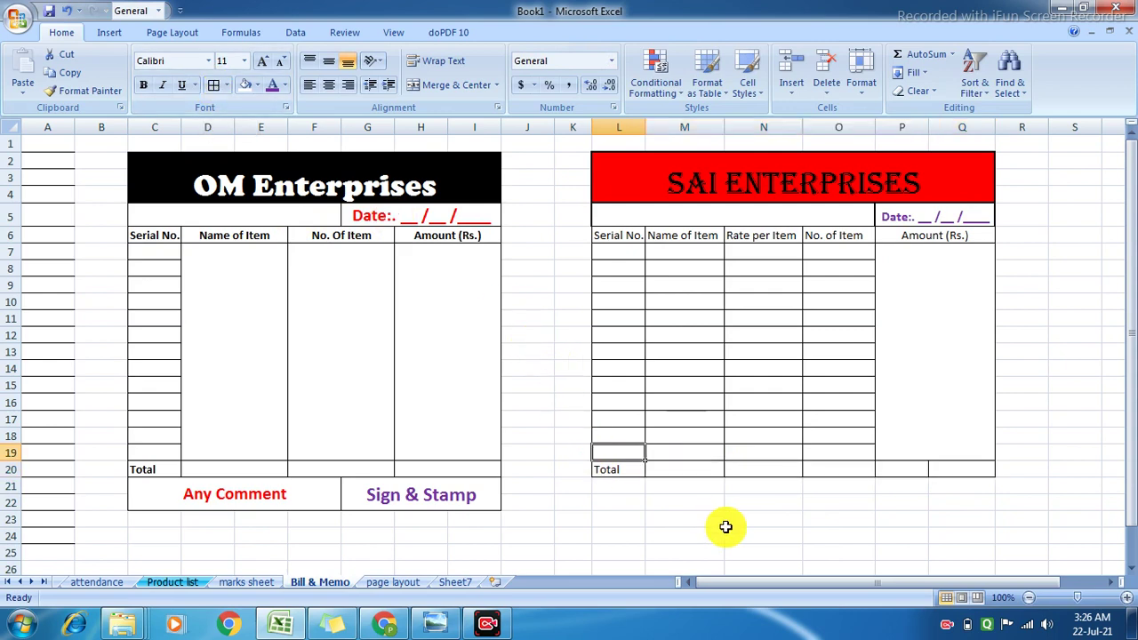
{"action": "left_click_drag", "start_coordinate": [674, 472], "coordinate": [770, 479]}
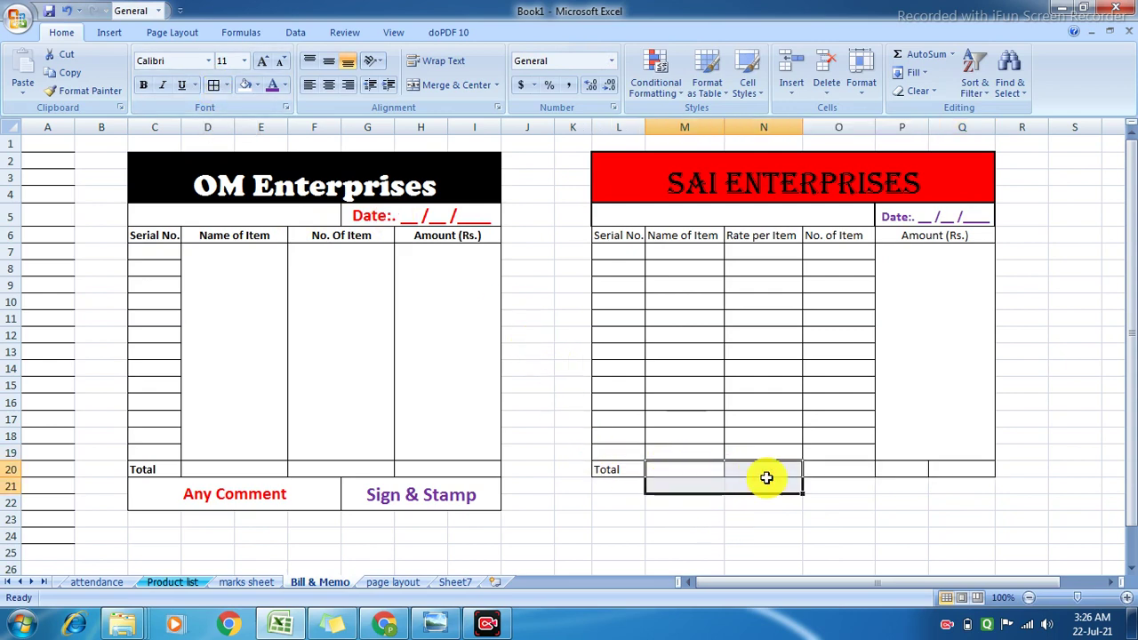
{"action": "left_click", "coordinate": [739, 516]}
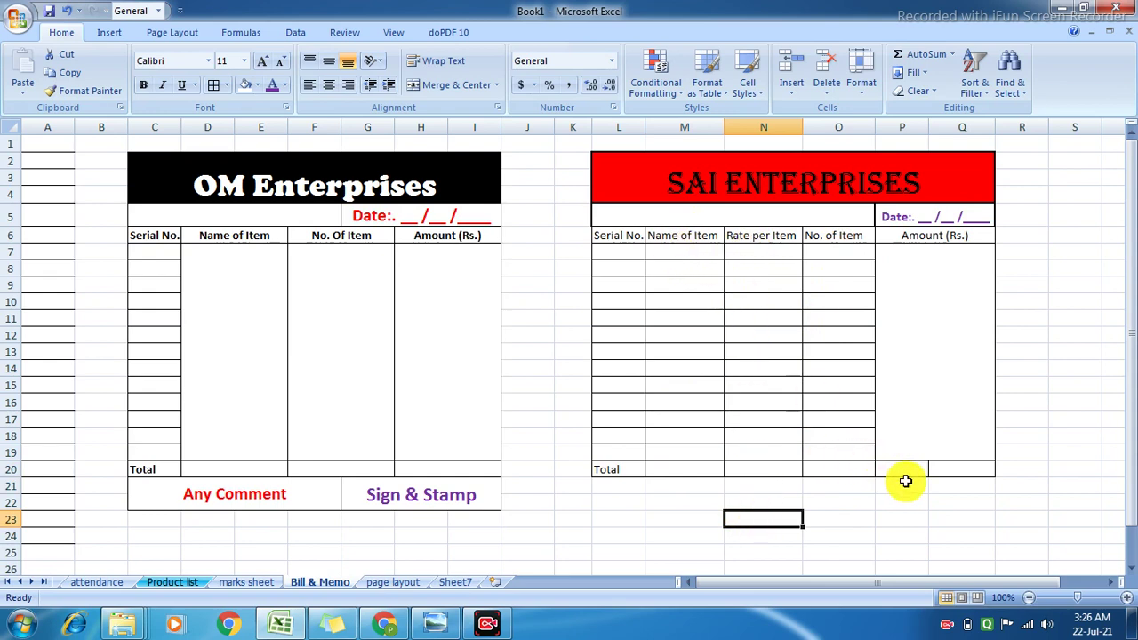
Step: Merge & Center the Total row's amount cells P20:Q20
{"action": "left_click_drag", "start_coordinate": [912, 468], "coordinate": [946, 467]}
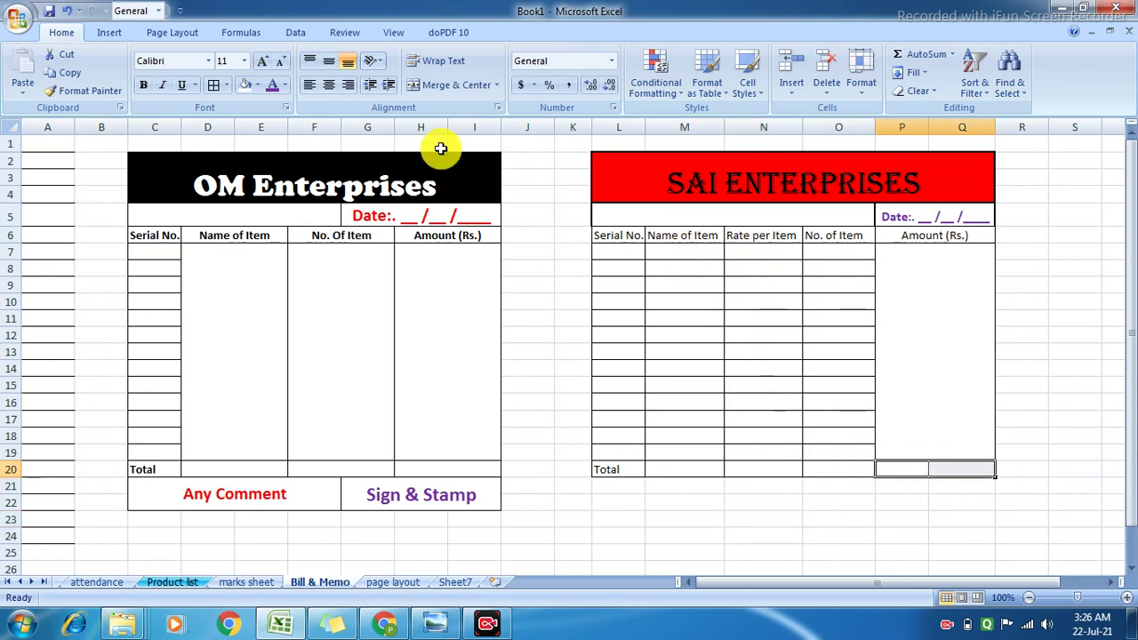
{"action": "left_click", "coordinate": [449, 84]}
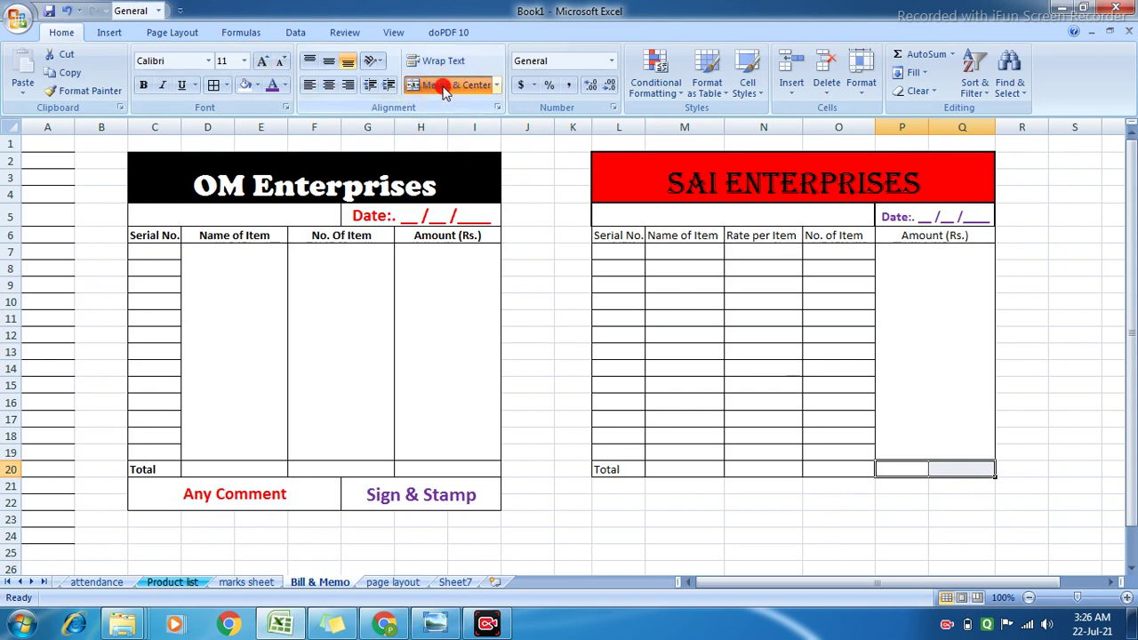
{"action": "left_click", "coordinate": [784, 471]}
{"action": "mouse_move", "coordinate": [605, 485]}
{"action": "left_mouse_down"}
{"action": "mouse_move", "coordinate": [711, 504]}
{"action": "mouse_move", "coordinate": [965, 500]}
{"action": "left_mouse_up"}
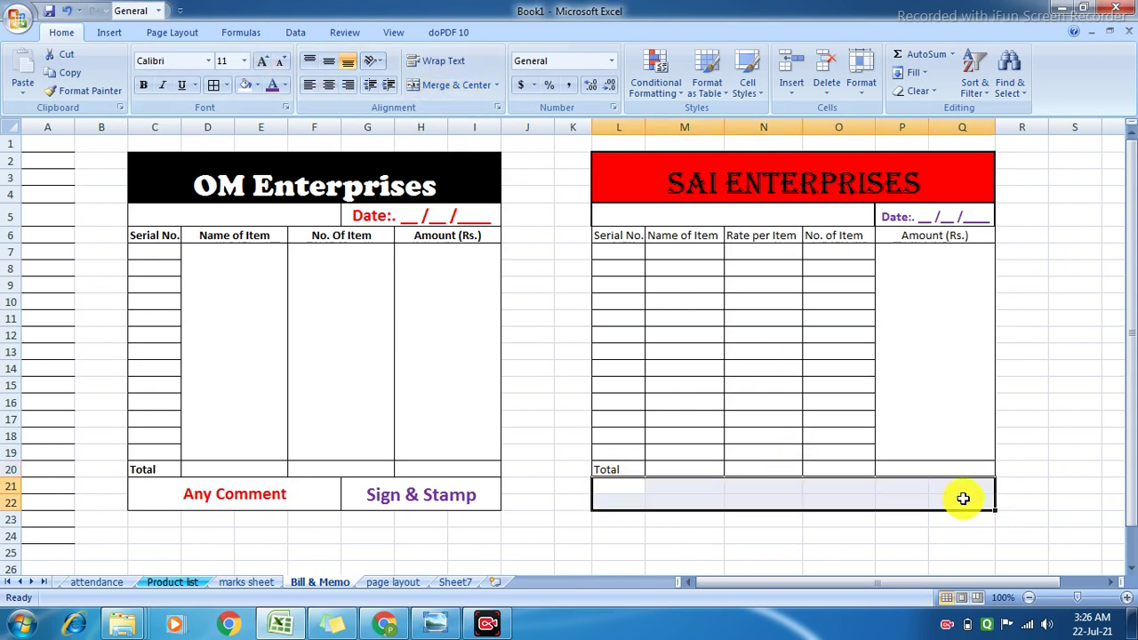
Step: Put a Thick Box Border around L21:Q22 and merge the left part L21:N22
{"action": "left_click", "coordinate": [226, 86]}
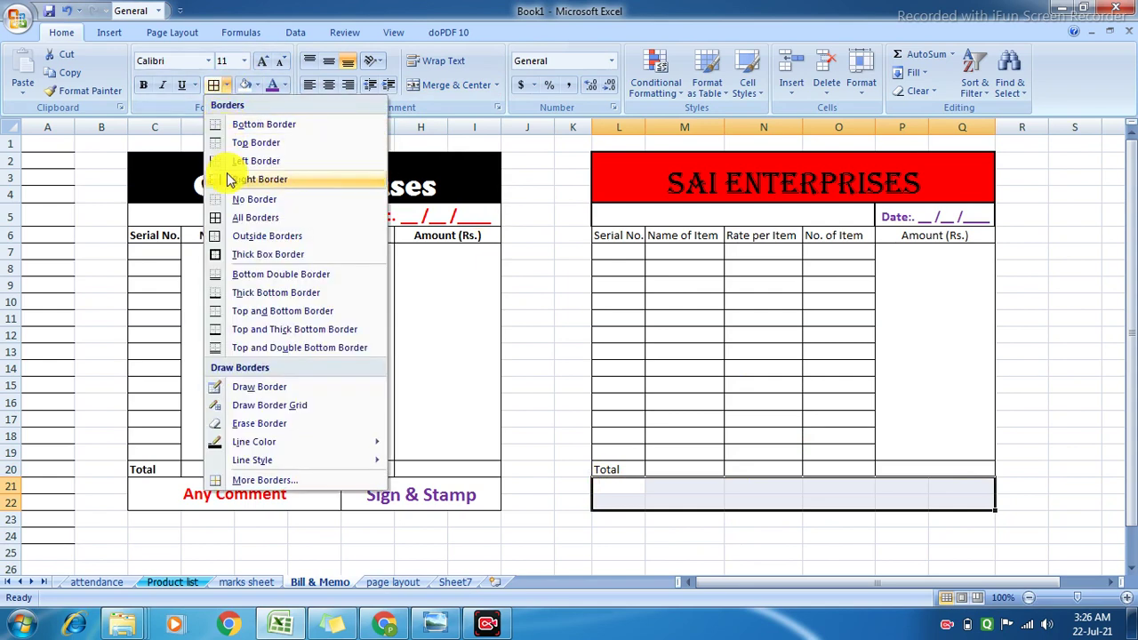
{"action": "left_click", "coordinate": [229, 255]}
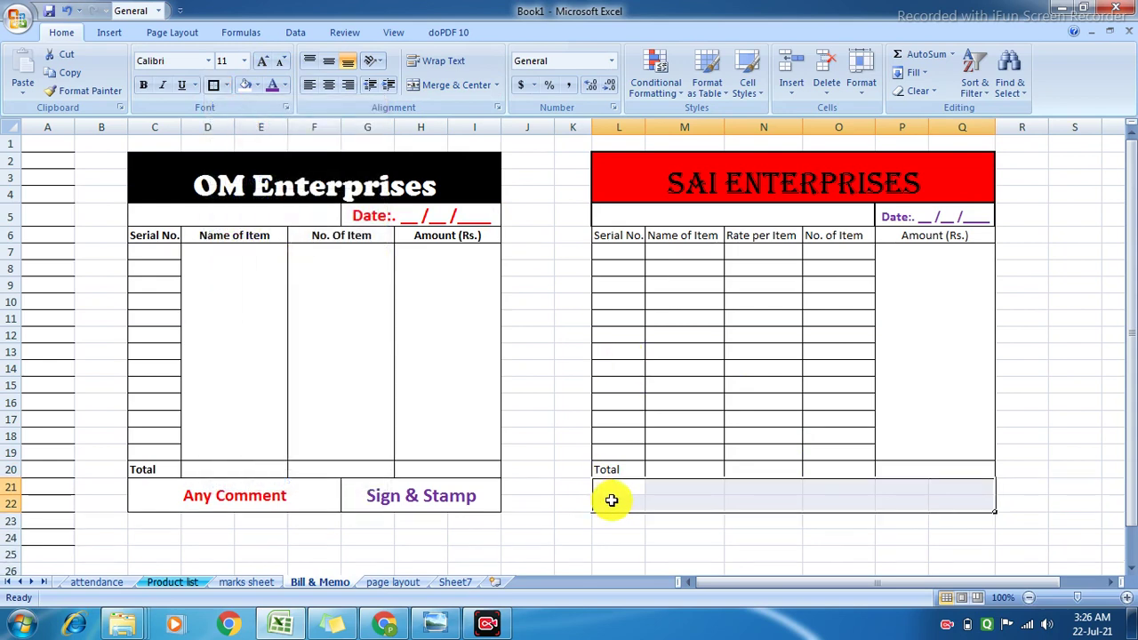
{"action": "left_click", "coordinate": [709, 553]}
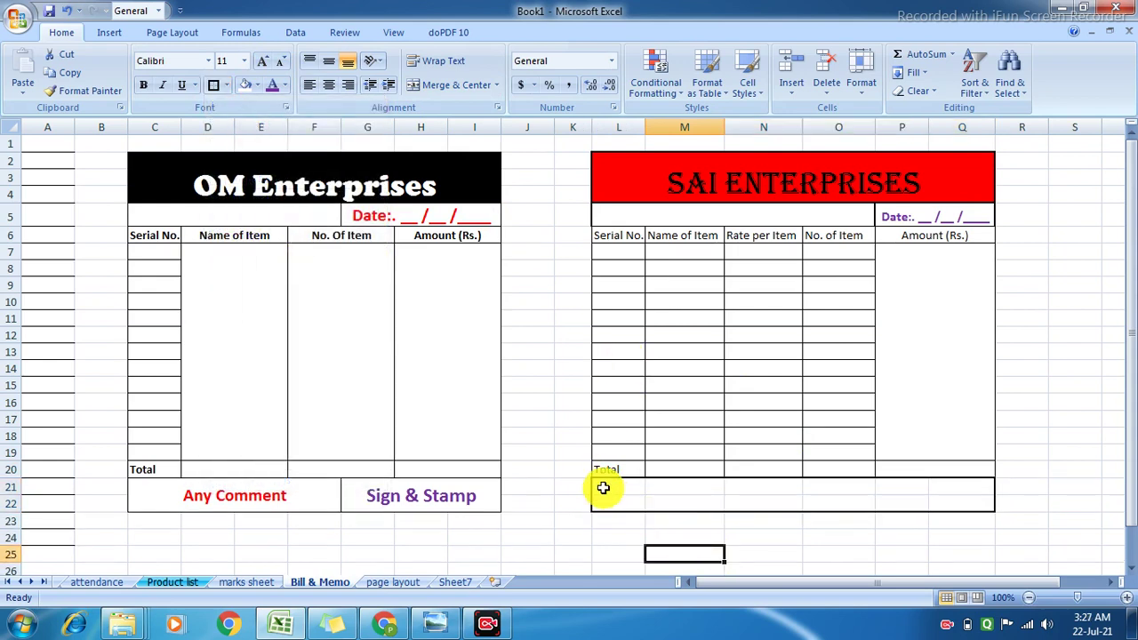
{"action": "left_click_drag", "start_coordinate": [603, 488], "coordinate": [734, 499]}
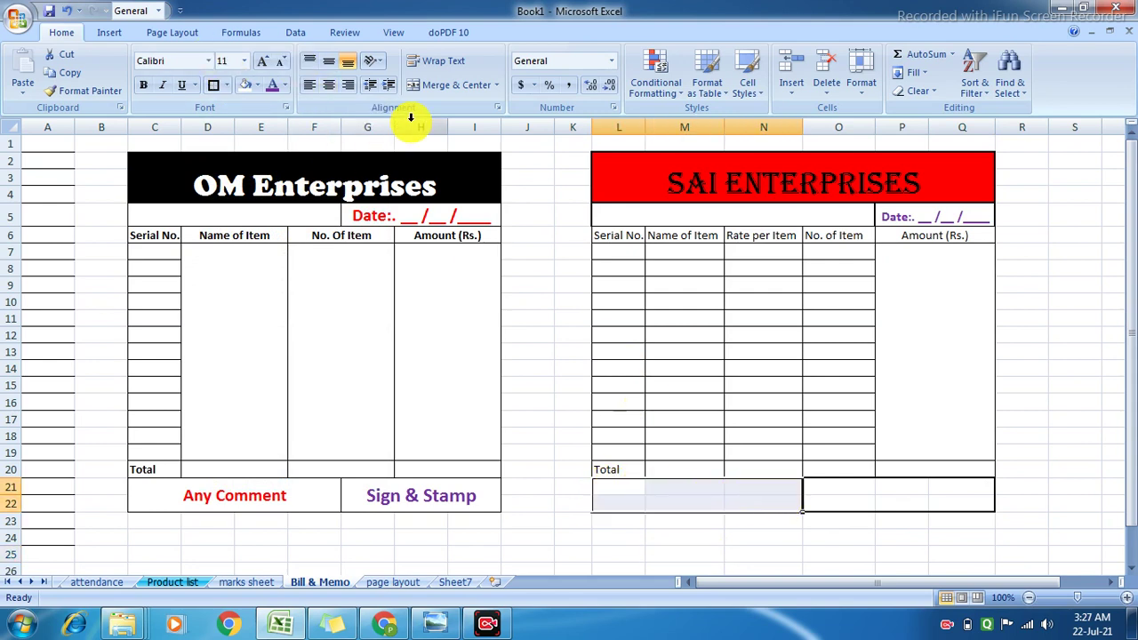
{"action": "left_click", "coordinate": [449, 85]}
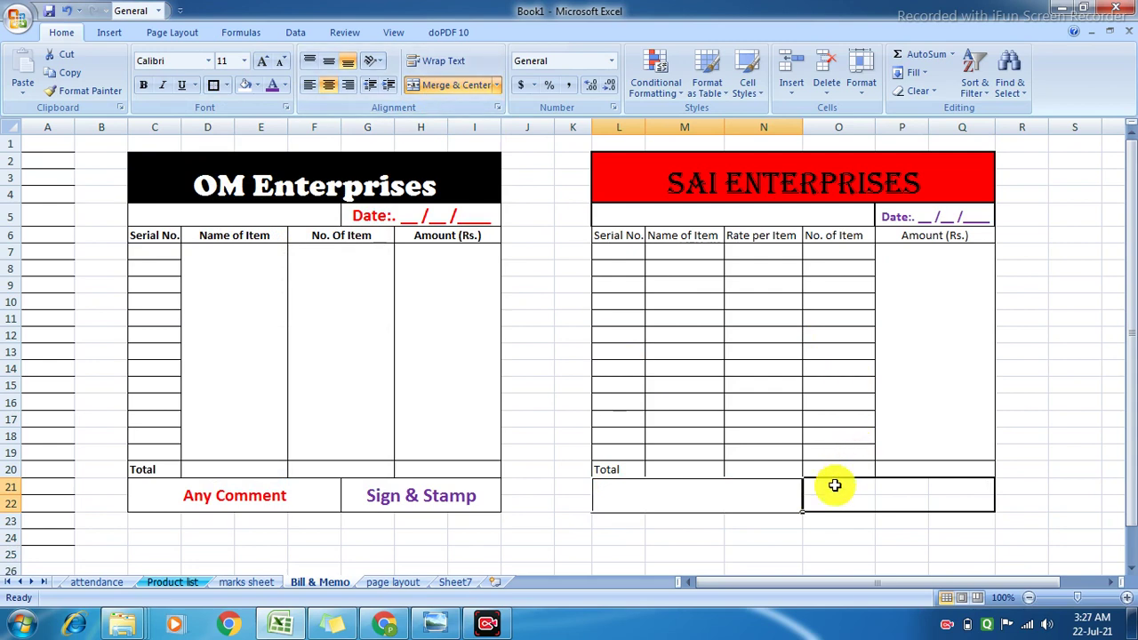
Step: Give O21:Q22 a Thick Box Border and merge it into one cell
{"action": "left_click_drag", "start_coordinate": [834, 486], "coordinate": [960, 508]}
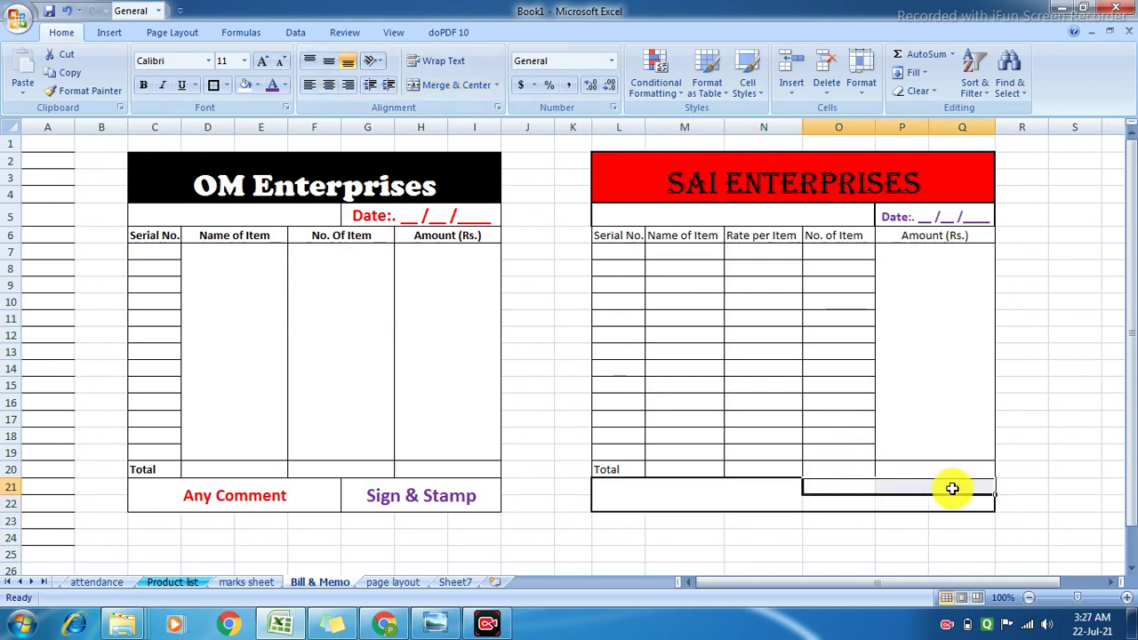
{"action": "left_click", "coordinate": [217, 85]}
{"action": "left_click", "coordinate": [813, 505]}
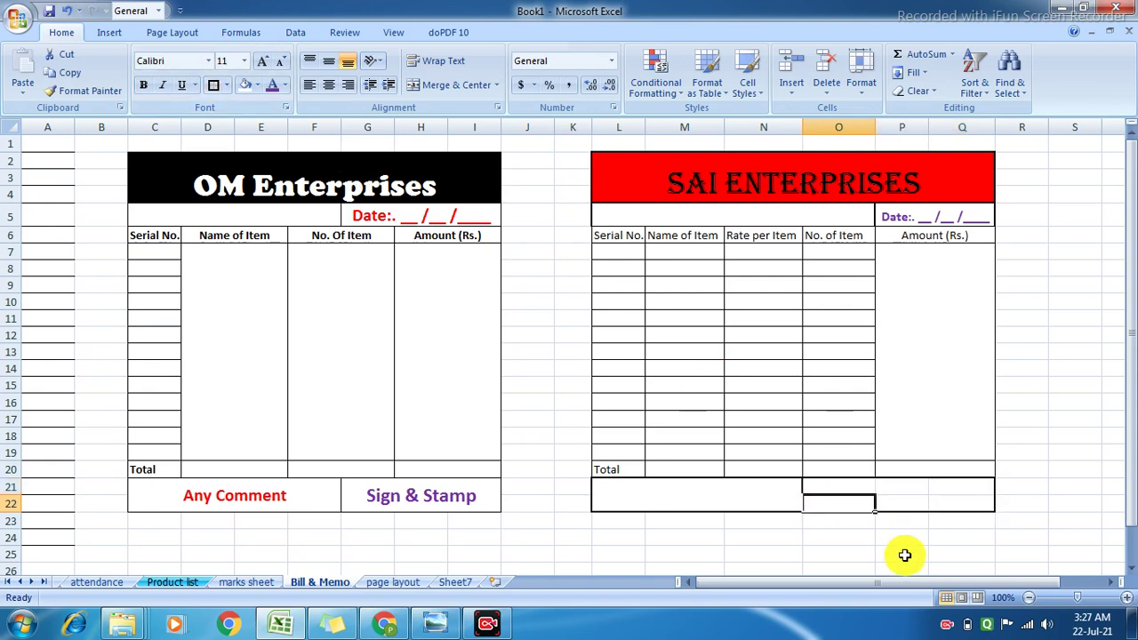
{"action": "left_click", "coordinate": [939, 570]}
{"action": "left_click_drag", "start_coordinate": [835, 488], "coordinate": [945, 503]}
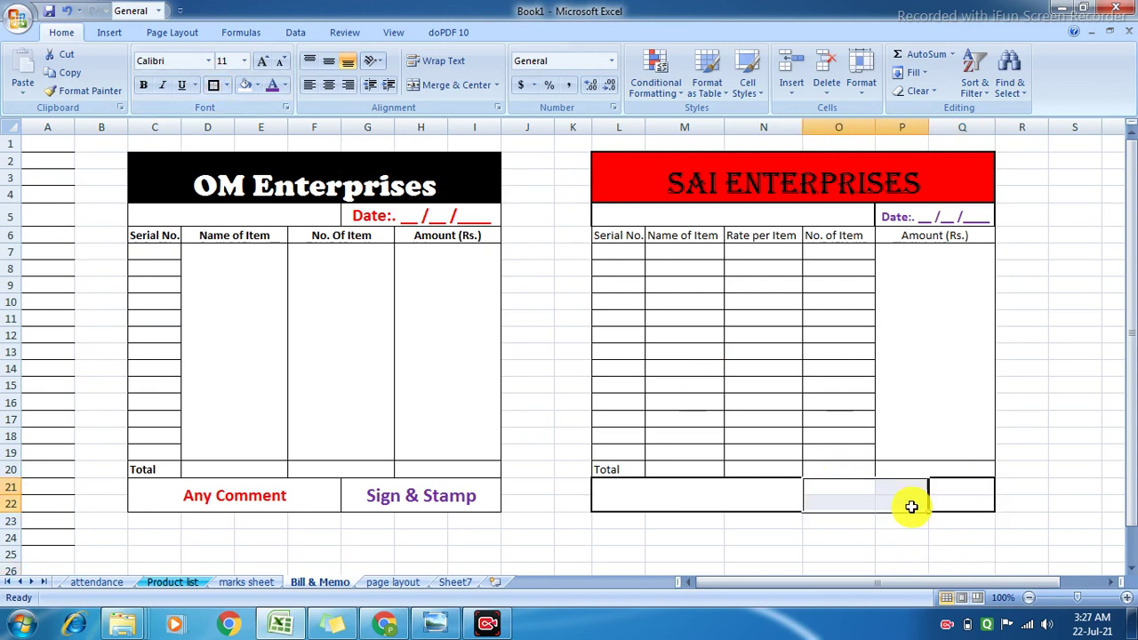
{"action": "left_click", "coordinate": [438, 84]}
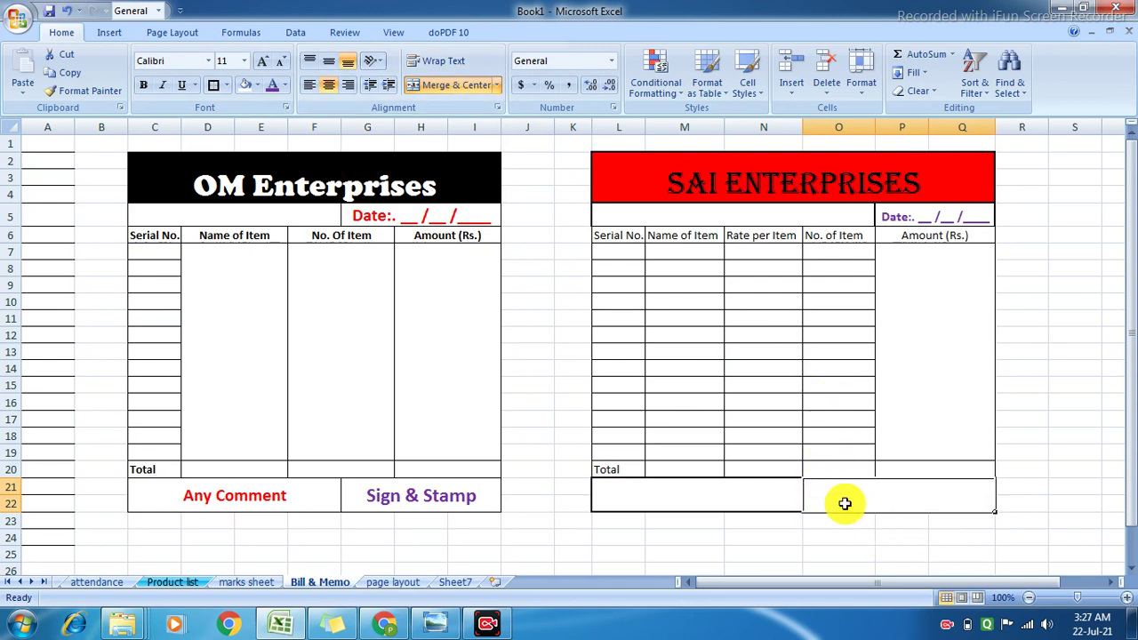
{"action": "left_click", "coordinate": [834, 536]}
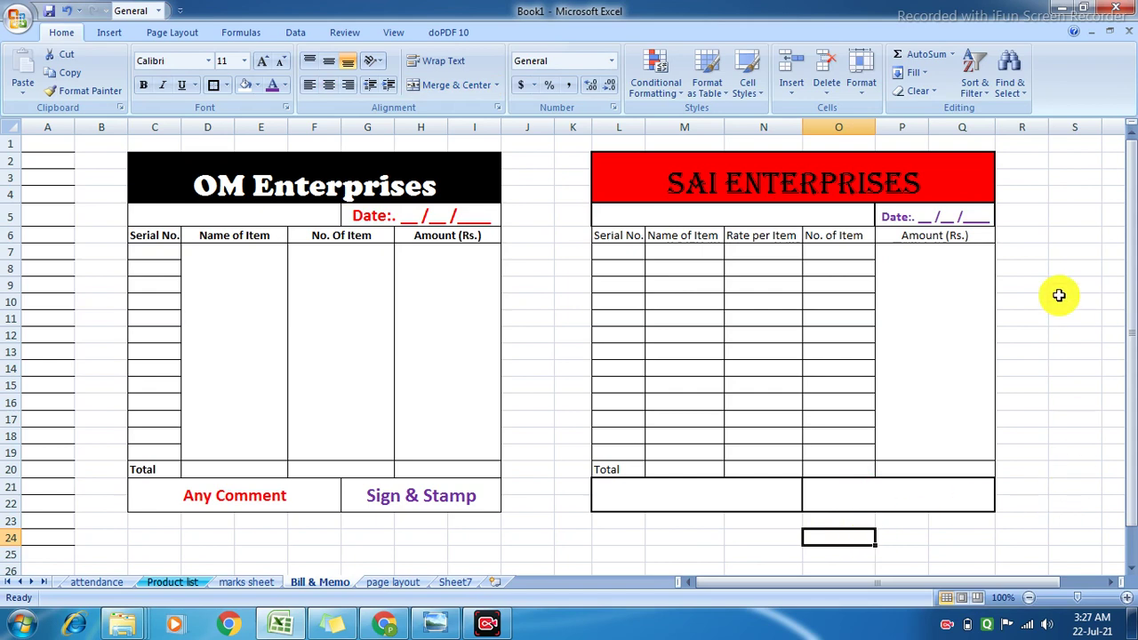
Step: Enter 'Sign & Stamp' in O21:Q22, middle-align it, enlarge to 18 pt and colour it purple
{"action": "left_click", "coordinate": [832, 491]}
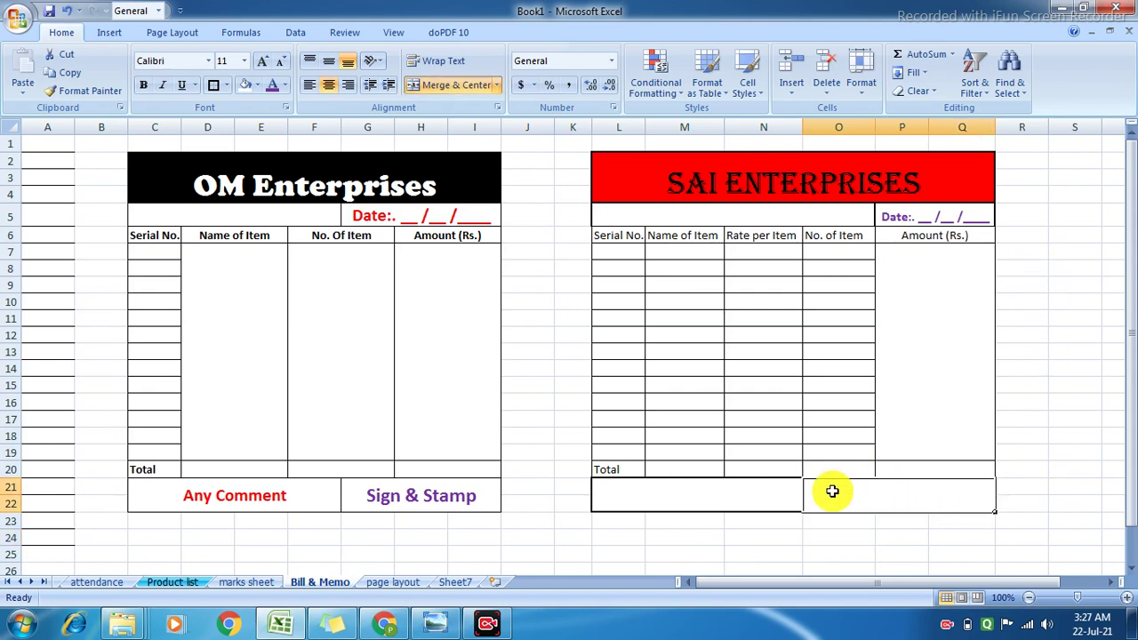
{"action": "type", "text": "s"}
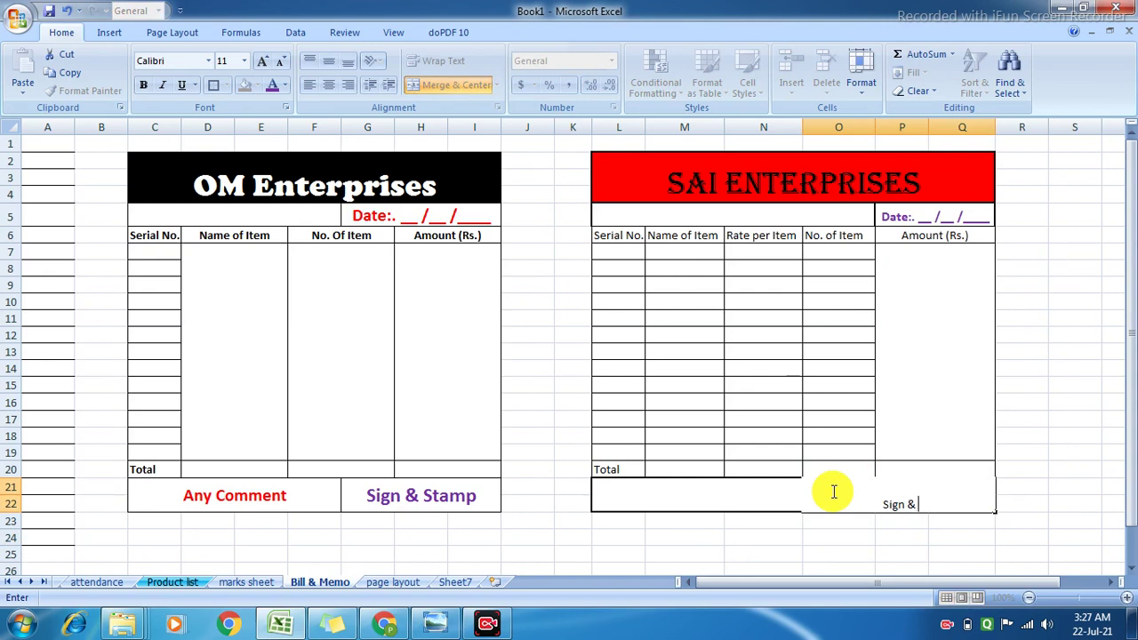
{"action": "left_click", "coordinate": [907, 505]}
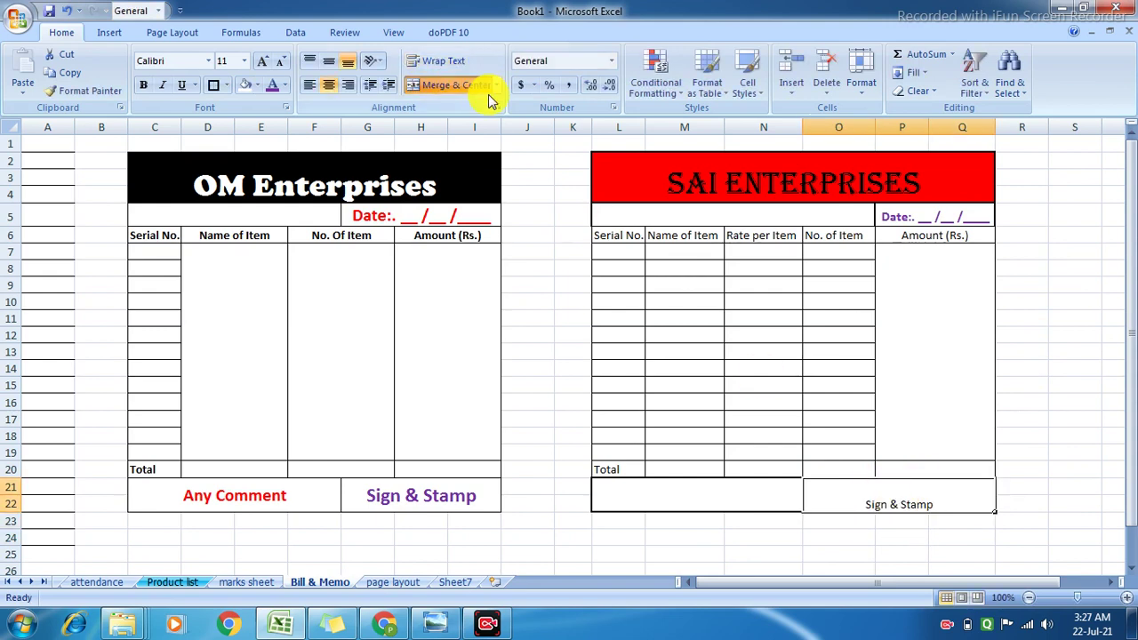
{"action": "left_click", "coordinate": [325, 62]}
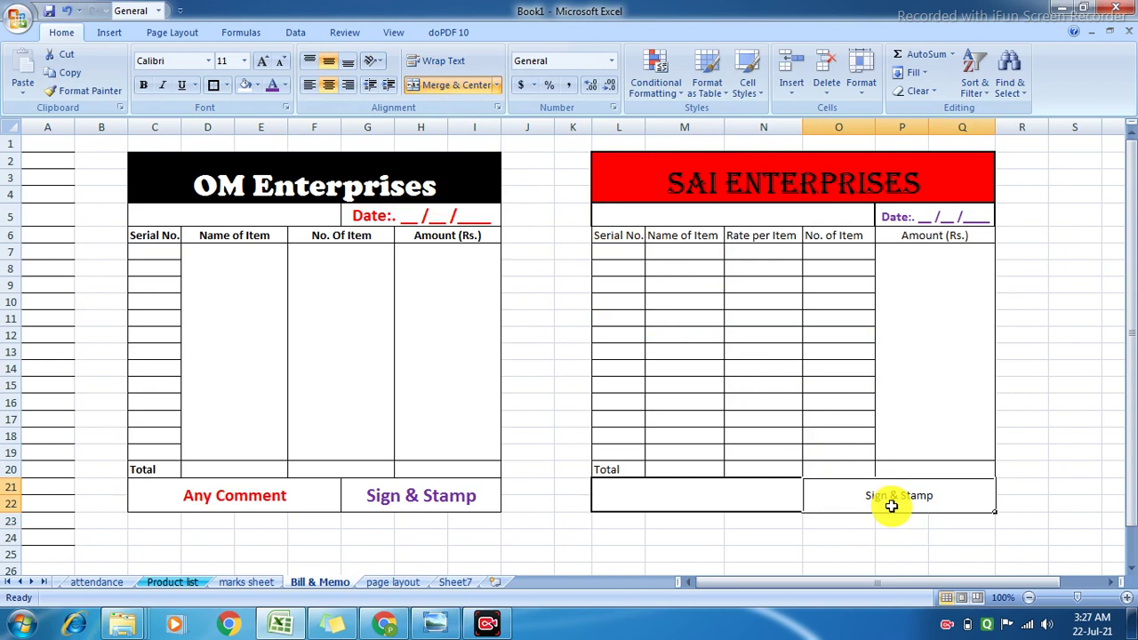
{"action": "left_click", "coordinate": [870, 498]}
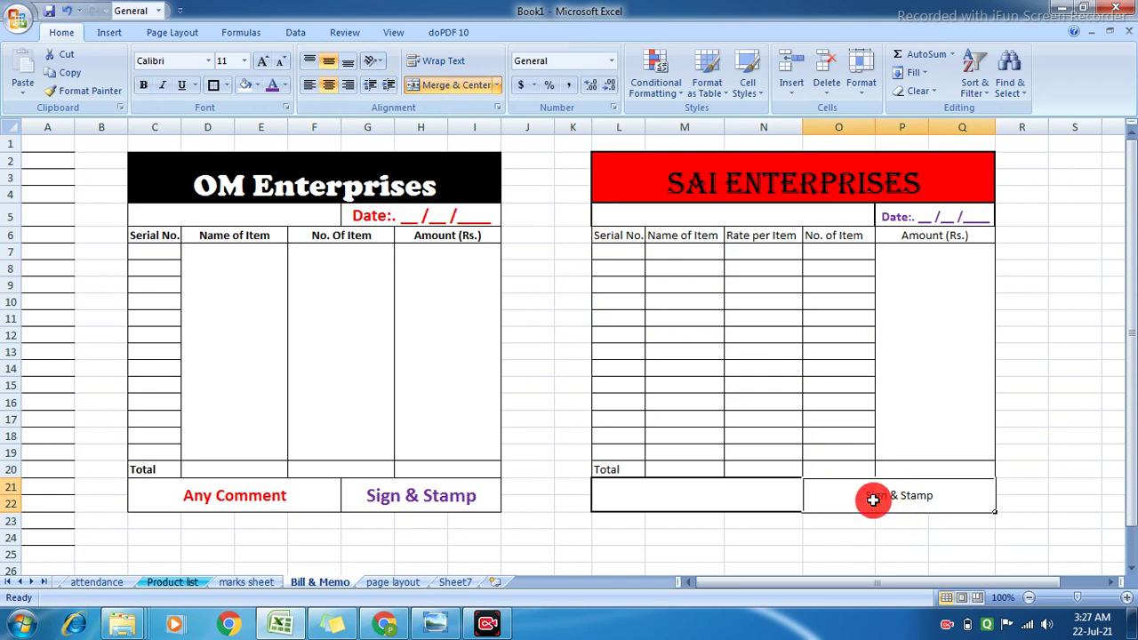
{"action": "left_click", "coordinate": [263, 71]}
{"action": "left_click", "coordinate": [264, 71]}
{"action": "left_click", "coordinate": [263, 72]}
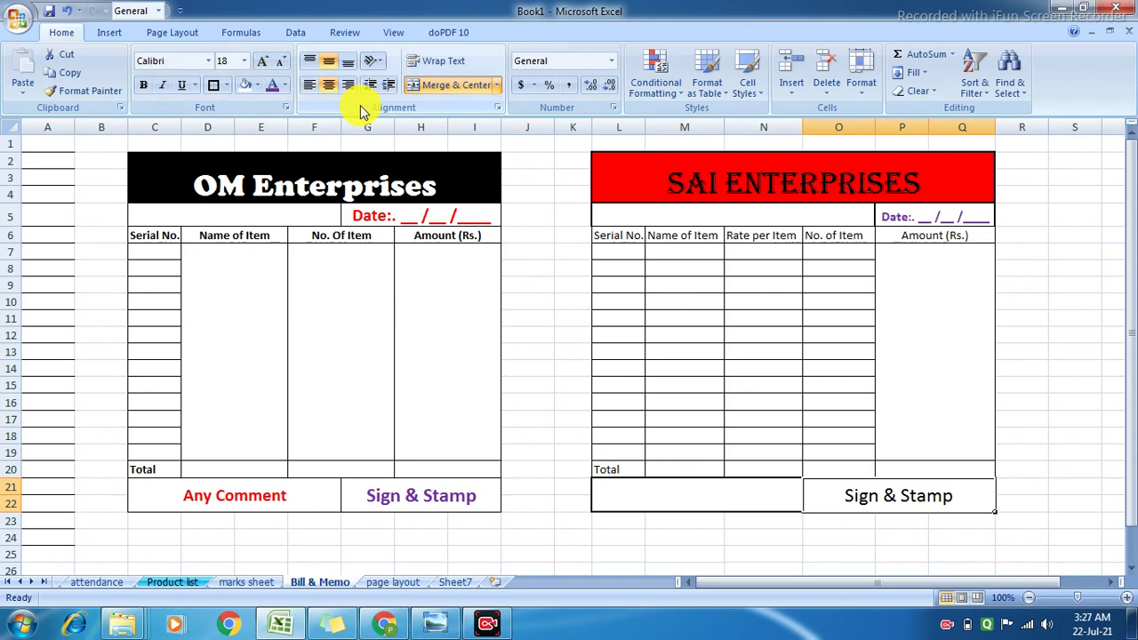
{"action": "left_click", "coordinate": [269, 92]}
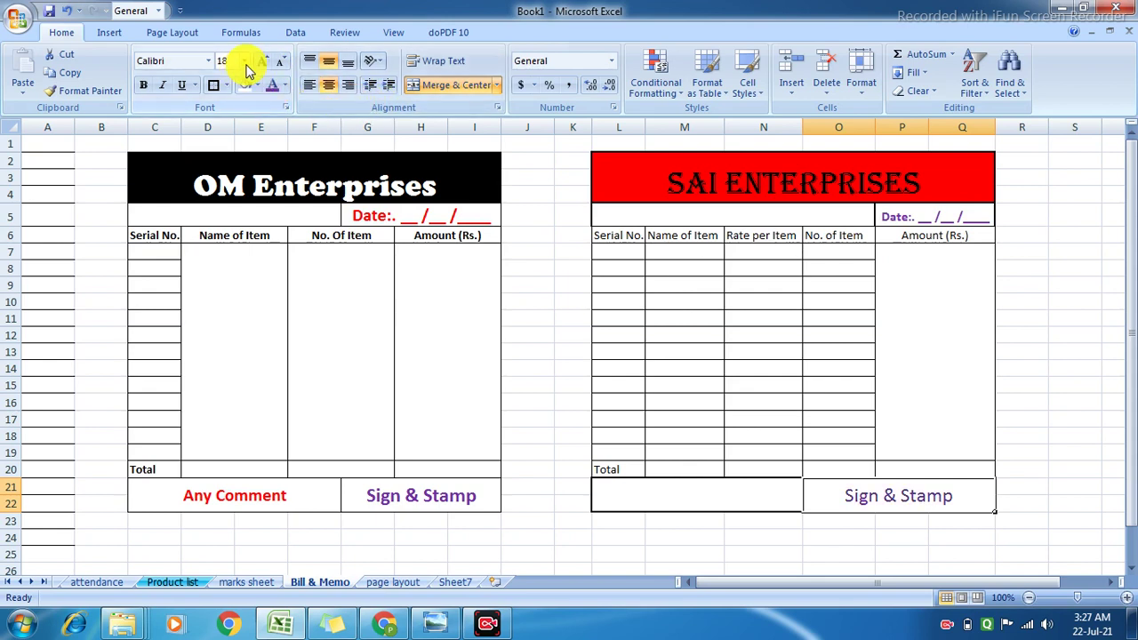
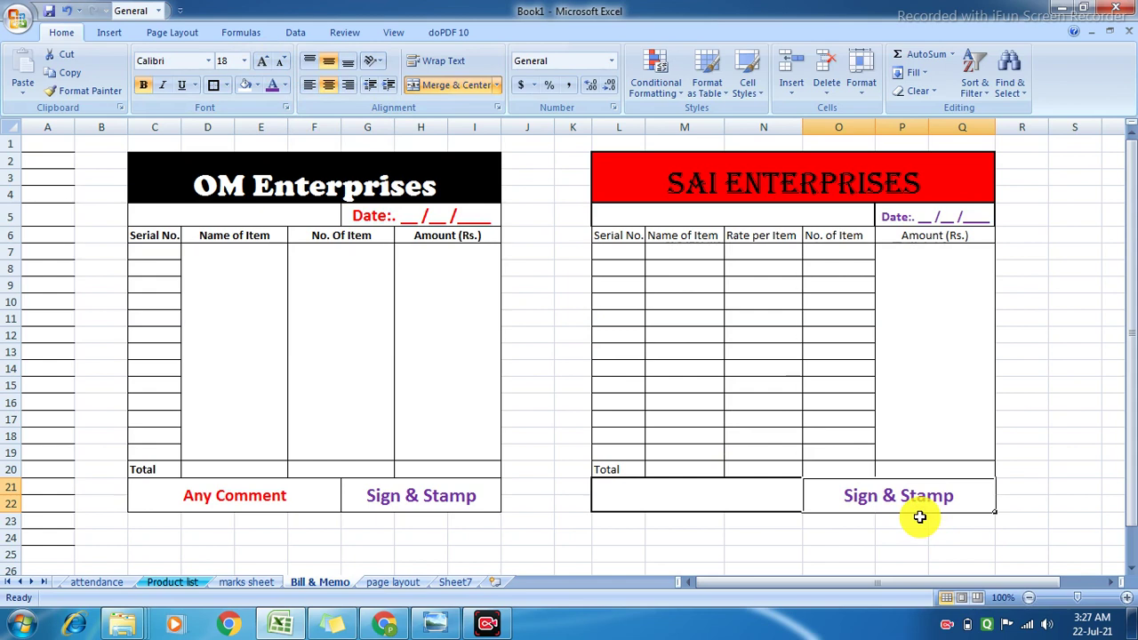
Step: Inspect the SAI bill's merged Sign & Stamp box, comment box and header row
{"action": "left_click", "coordinate": [720, 543]}
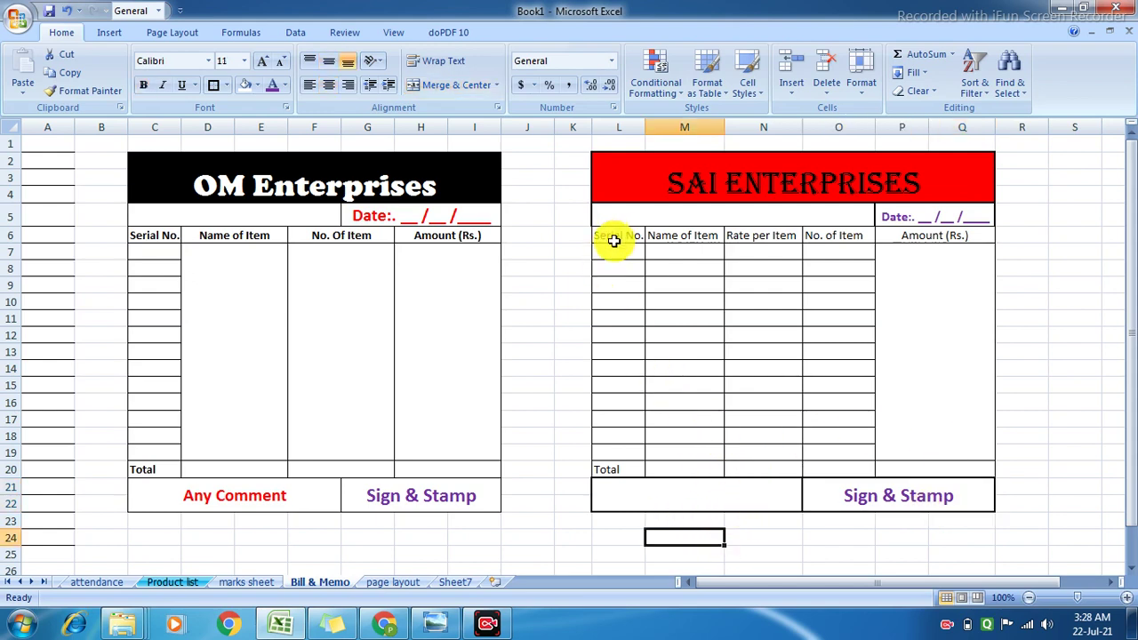
{"action": "left_click", "coordinate": [656, 499]}
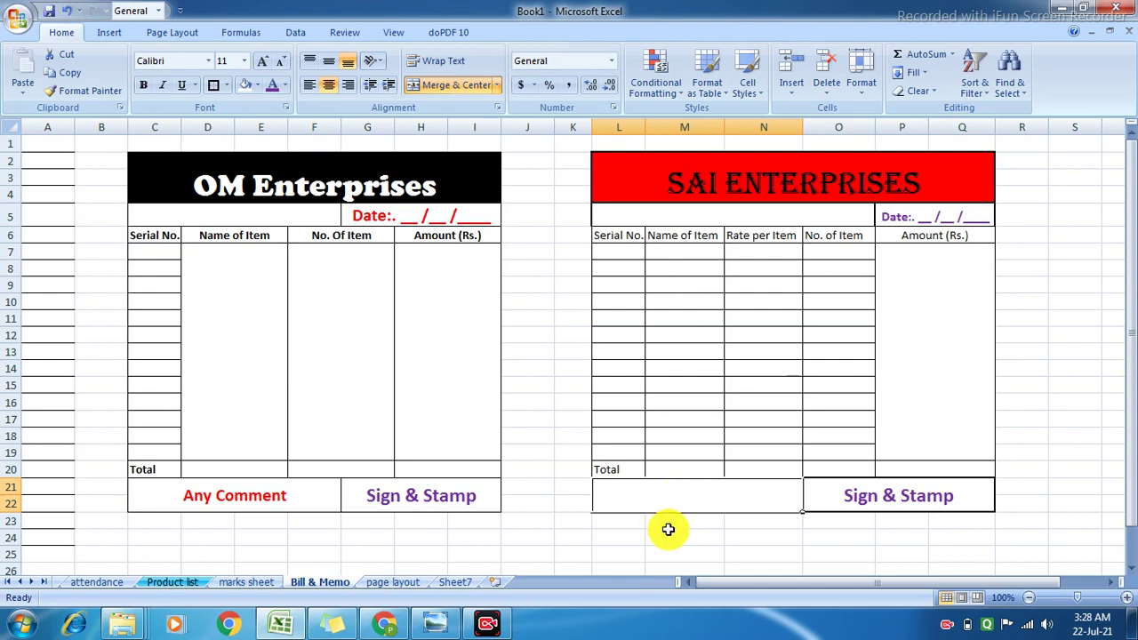
{"action": "left_click", "coordinate": [668, 532]}
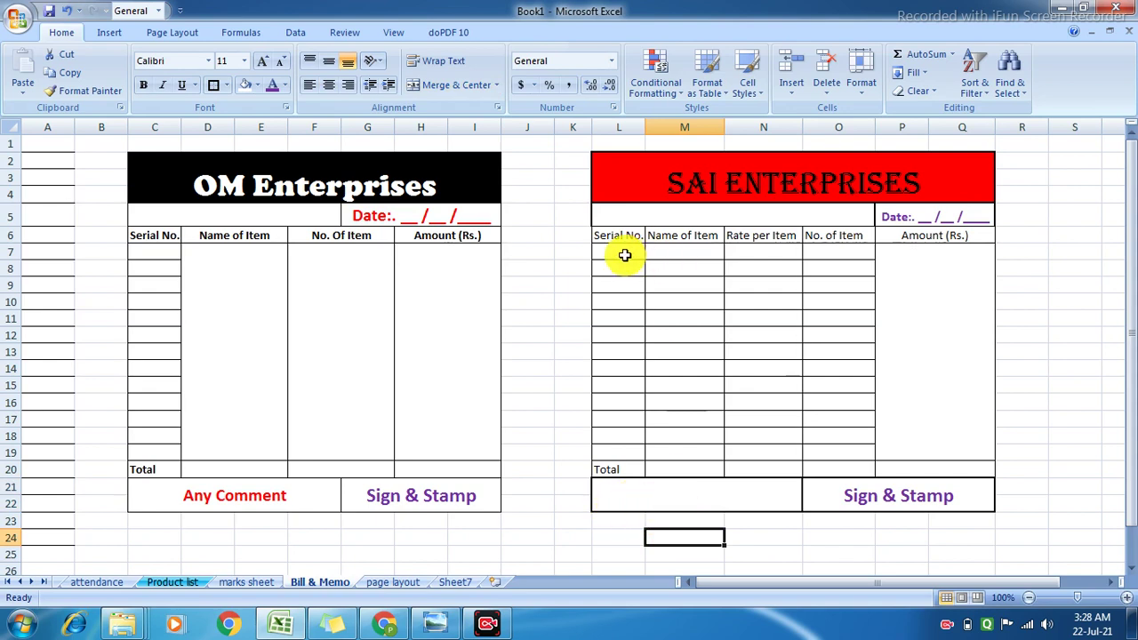
{"action": "left_click", "coordinate": [615, 222]}
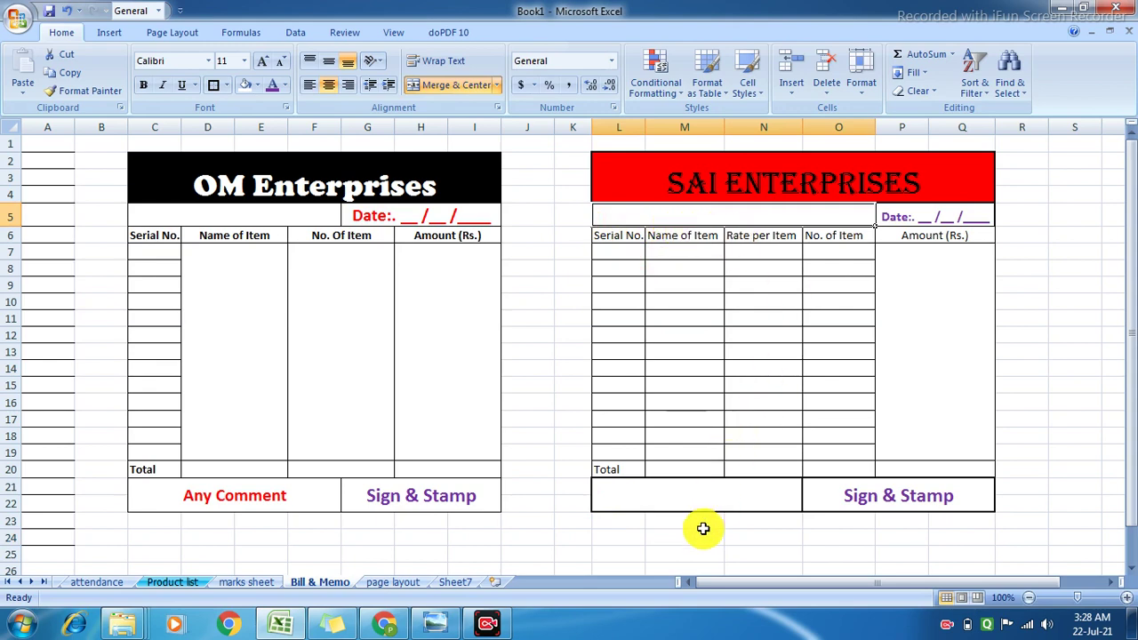
{"action": "left_click", "coordinate": [638, 549]}
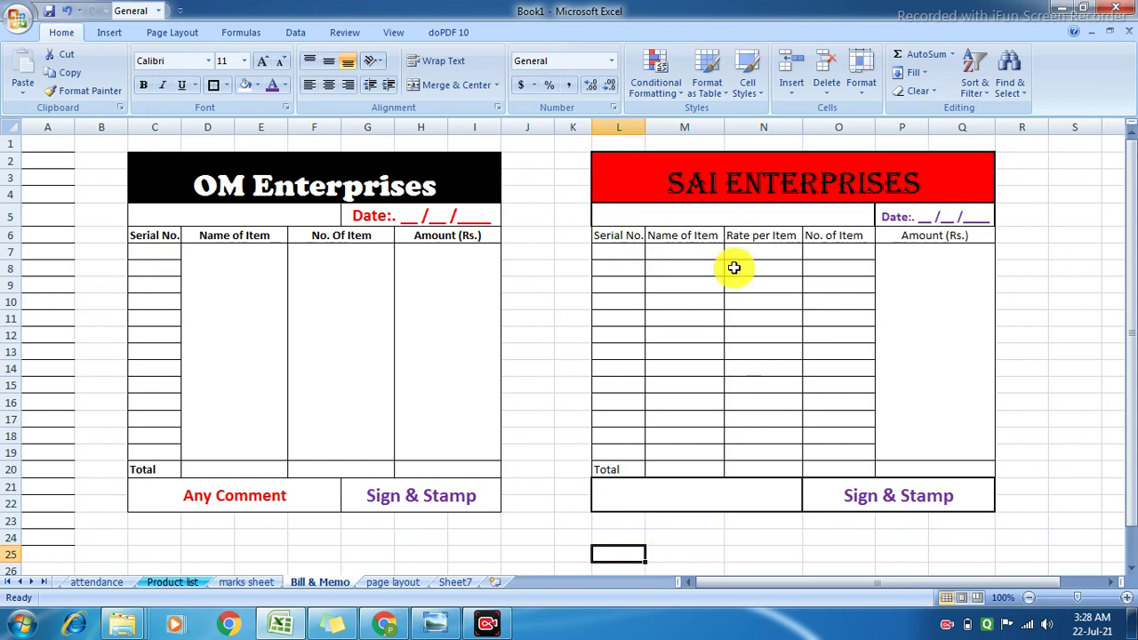
Step: Fill Serial No. cells L7:L19 with 1 to 13, extending a 1, 2 pattern
{"action": "left_click", "coordinate": [623, 251]}
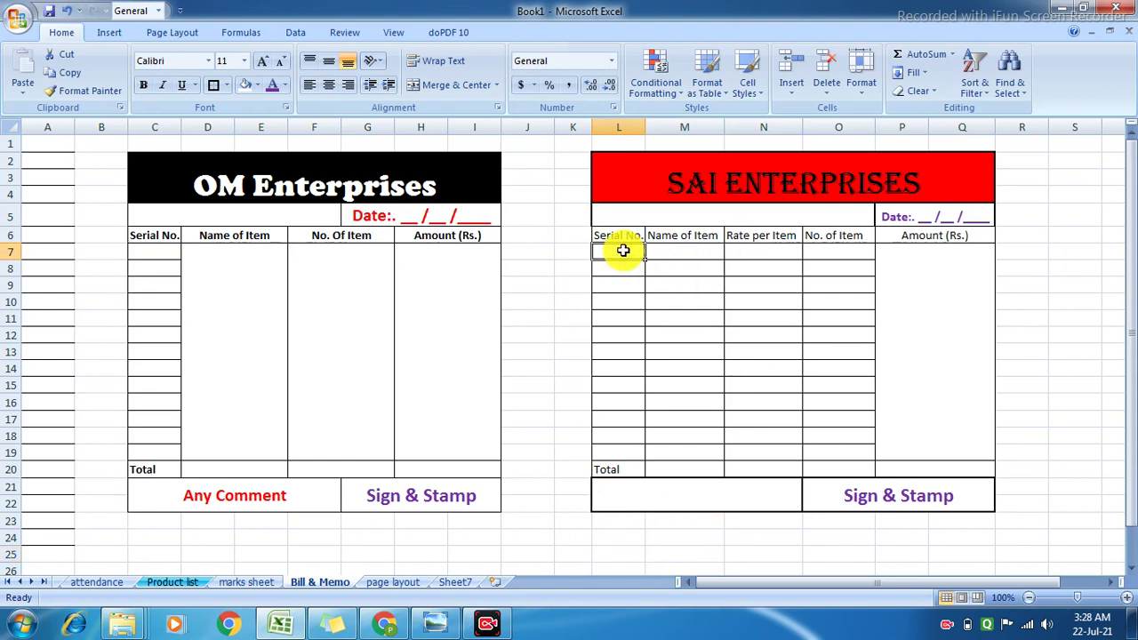
{"action": "type", "text": "1"}
{"action": "key", "text": "Return"}
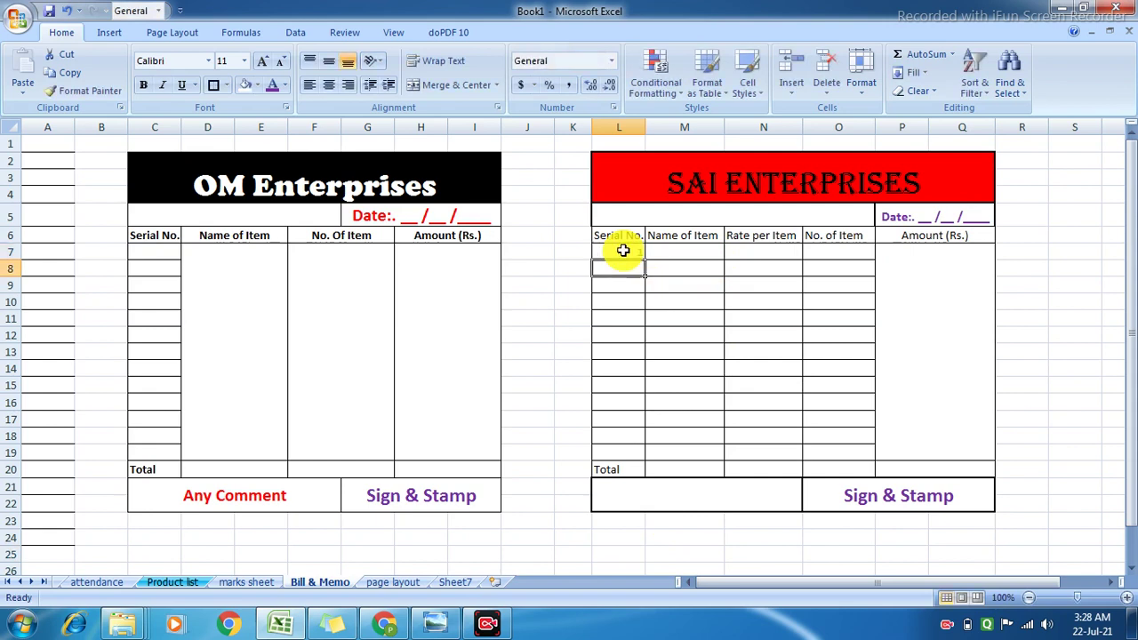
{"action": "type", "text": "2"}
{"action": "key", "text": "Return"}
{"action": "left_click", "coordinate": [655, 299]}
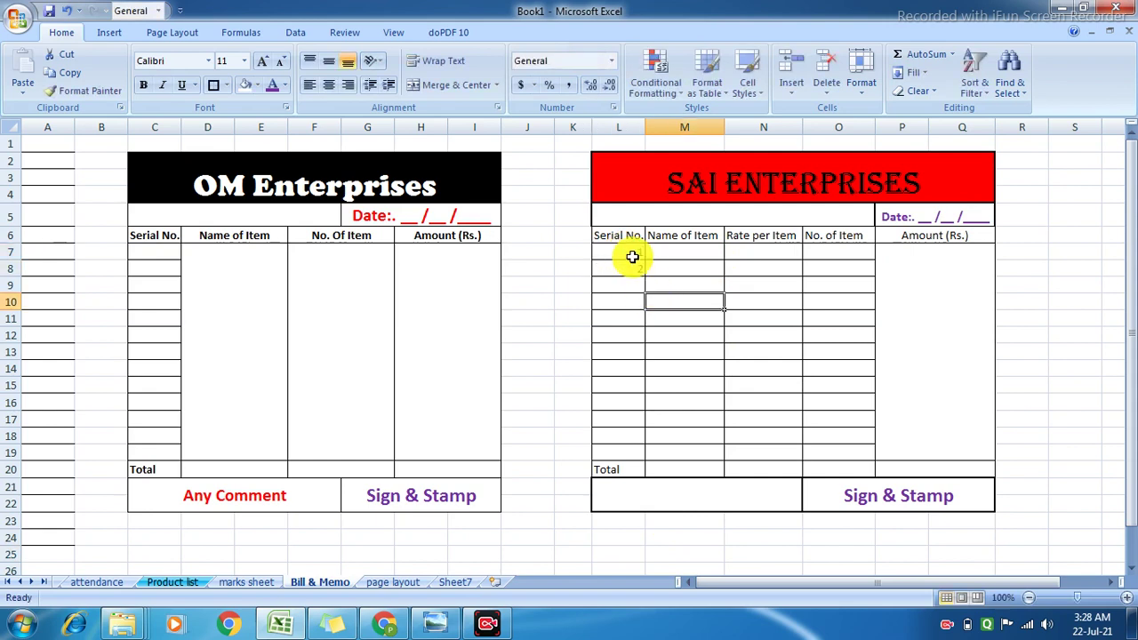
{"action": "mouse_move", "coordinate": [626, 250]}
{"action": "left_mouse_down"}
{"action": "mouse_move", "coordinate": [639, 268]}
{"action": "mouse_move", "coordinate": [641, 463]}
{"action": "left_mouse_up"}
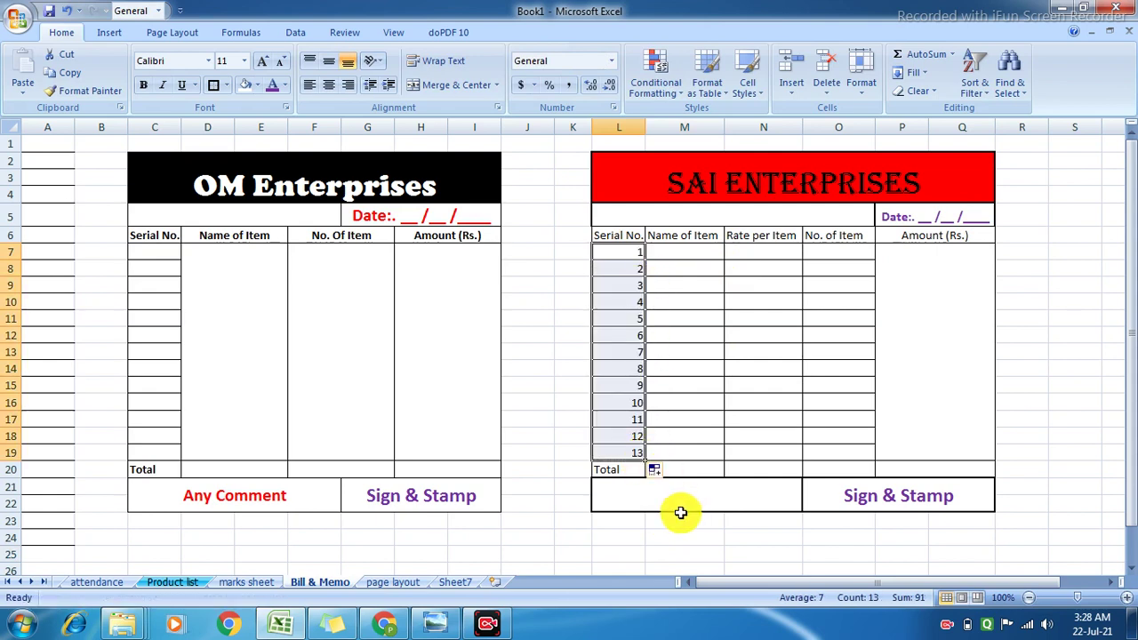
{"action": "left_click", "coordinate": [676, 518]}
Step: Centre the serial numbers across all of column L
{"action": "left_click", "coordinate": [622, 232]}
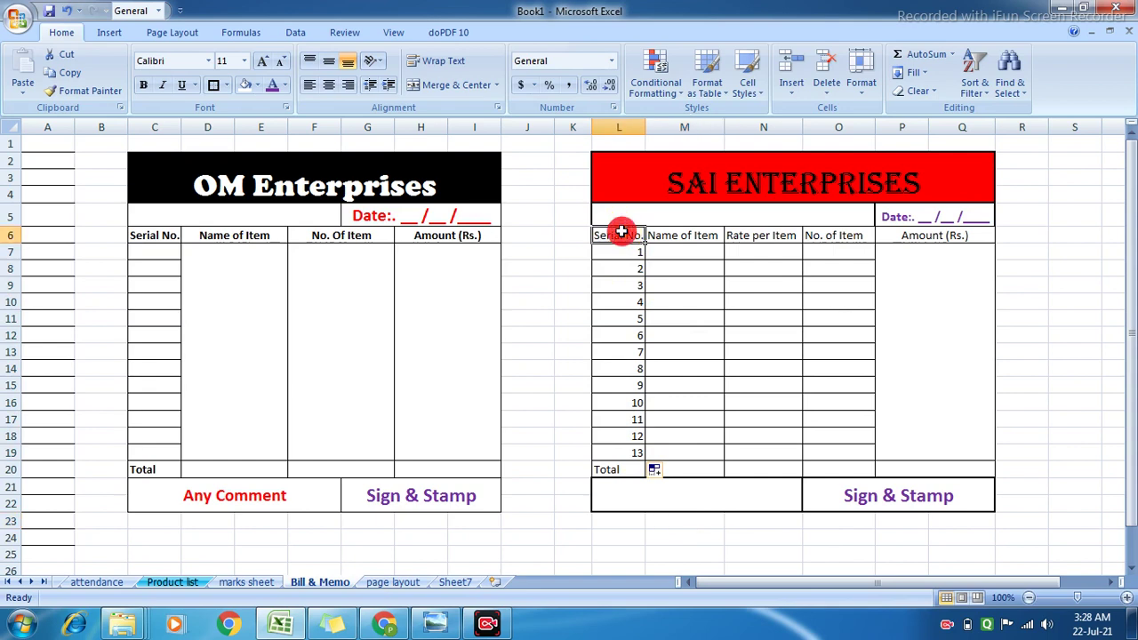
{"action": "left_click", "coordinate": [613, 128]}
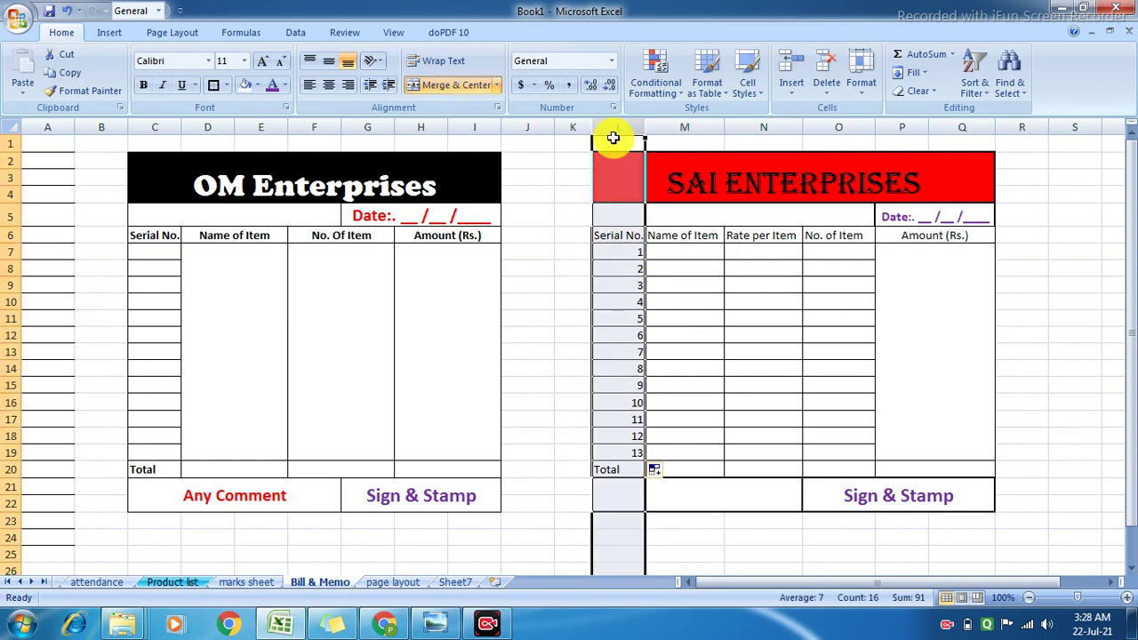
{"action": "left_click", "coordinate": [330, 83]}
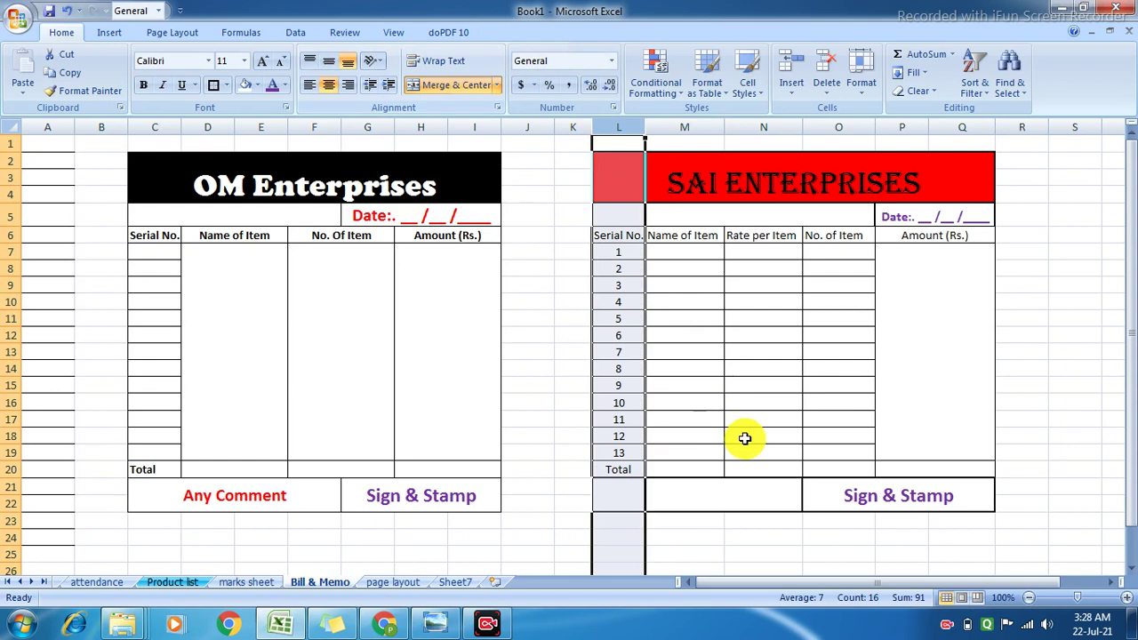
{"action": "left_click", "coordinate": [702, 350]}
{"action": "left_click", "coordinate": [674, 251]}
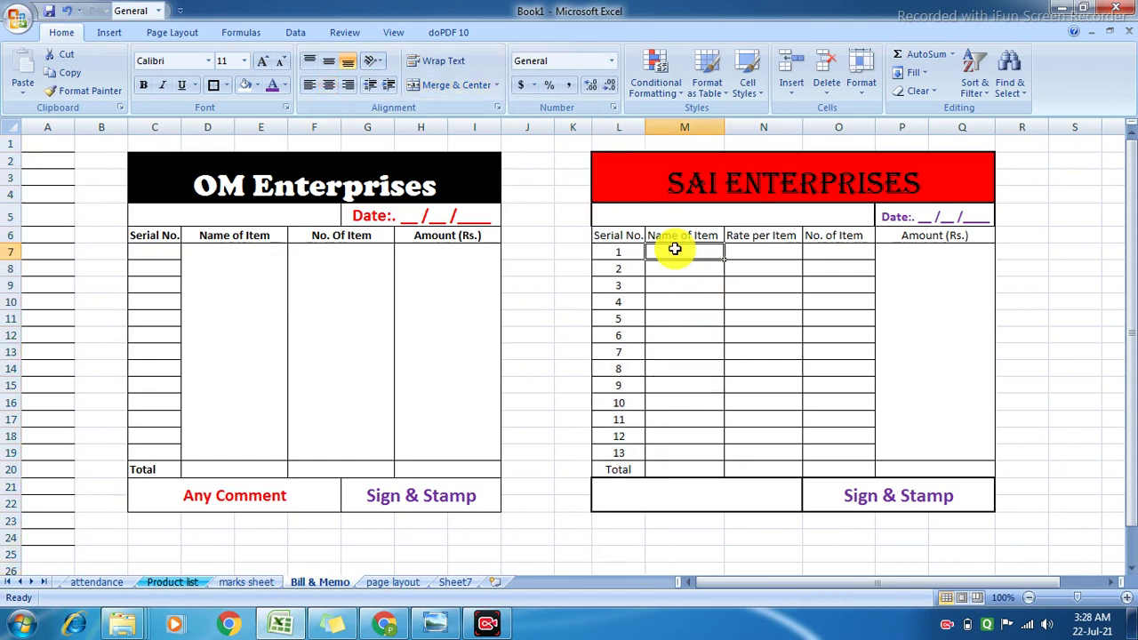
Step: Enter Pen in M7, rate 10 in N7 and quantity 2 in O7
{"action": "type", "text": "pen"}
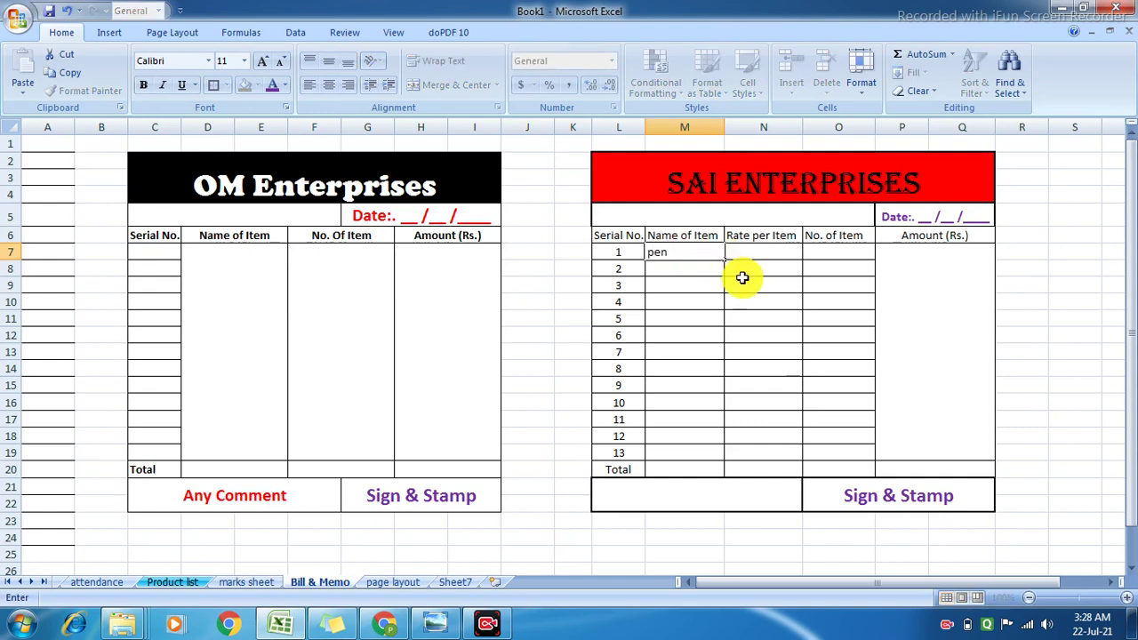
{"action": "left_click", "coordinate": [737, 281]}
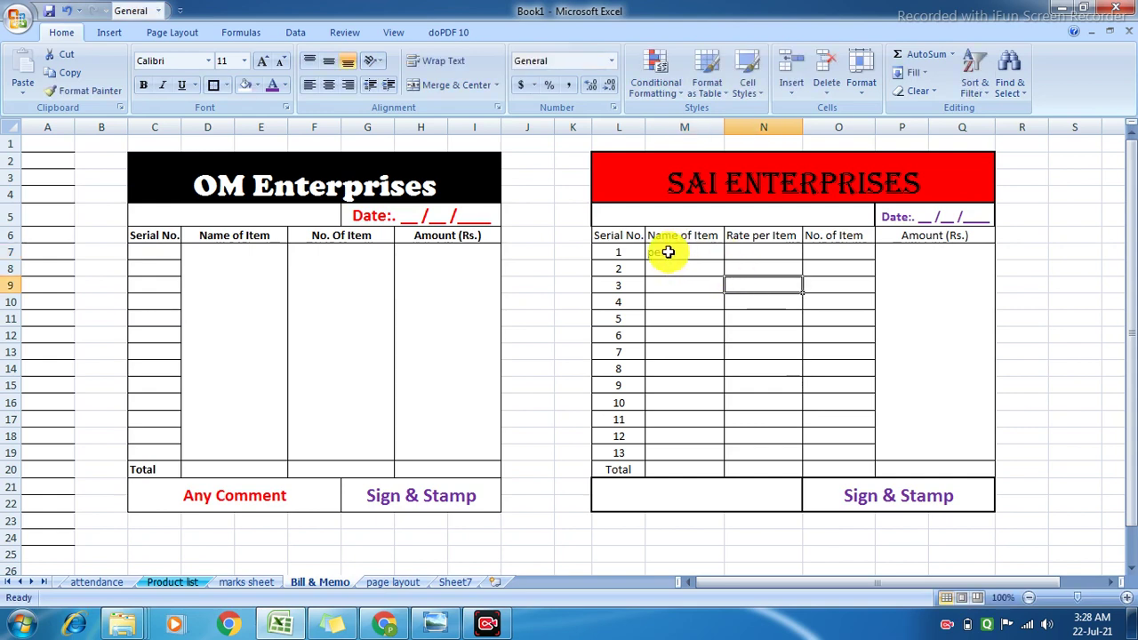
{"action": "left_click", "coordinate": [667, 252]}
{"action": "key", "text": "BackSpace"}
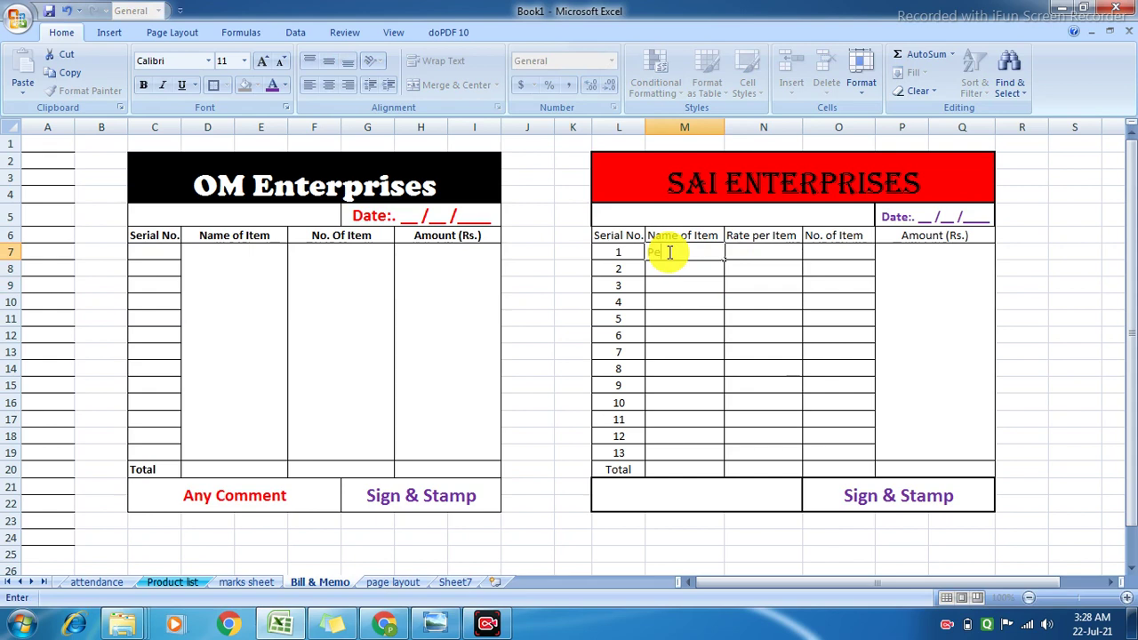
{"action": "key", "text": "Tab"}
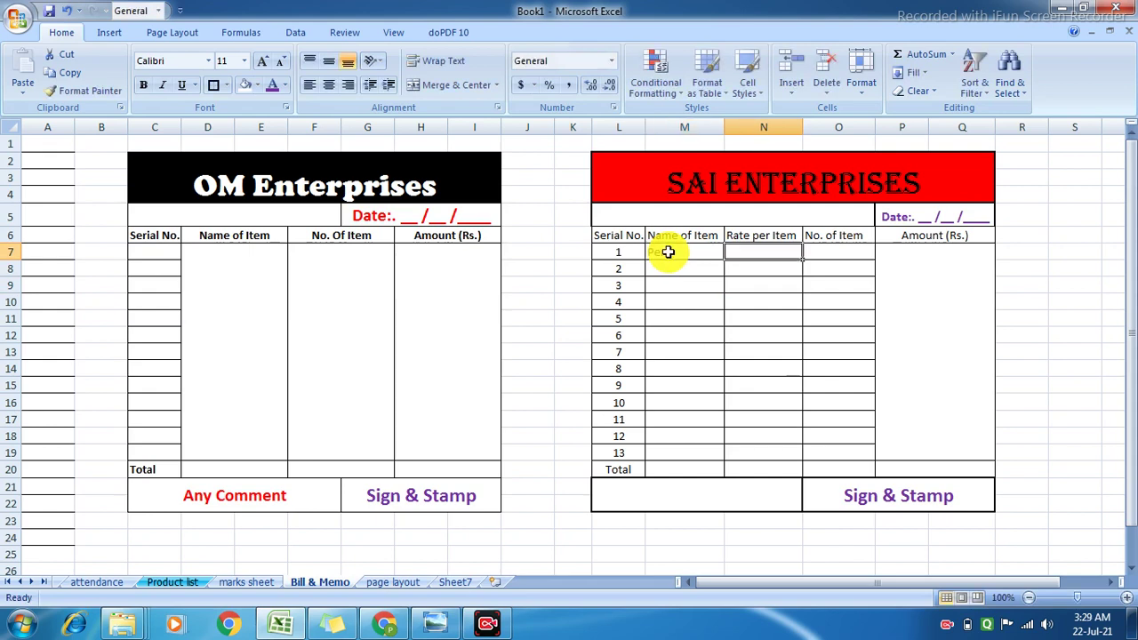
{"action": "type", "text": "10"}
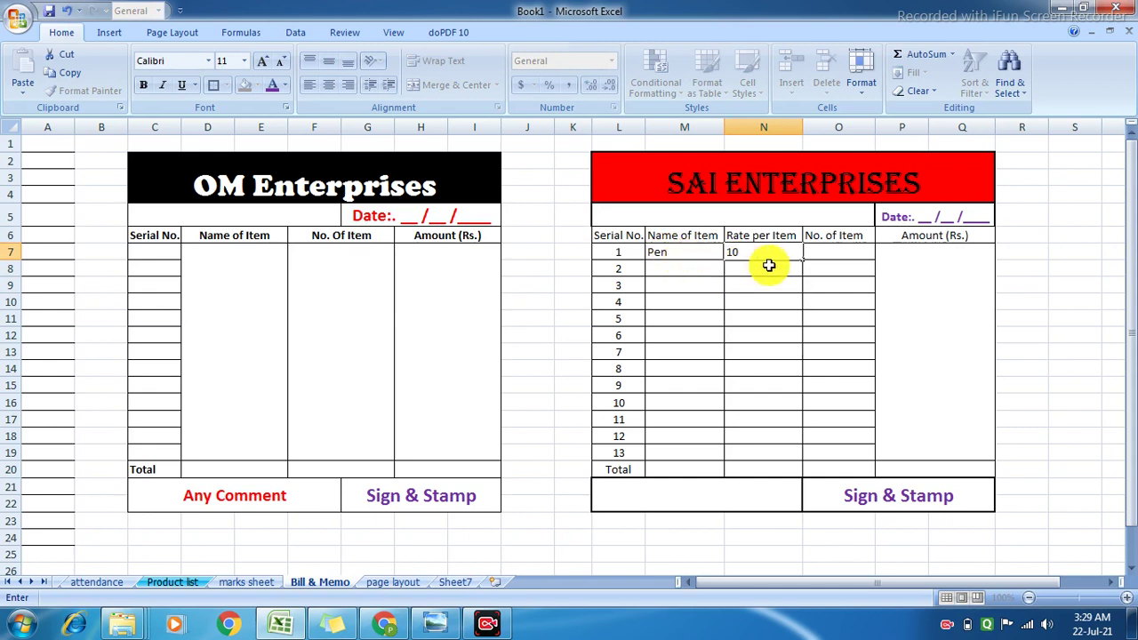
{"action": "left_click", "coordinate": [823, 252]}
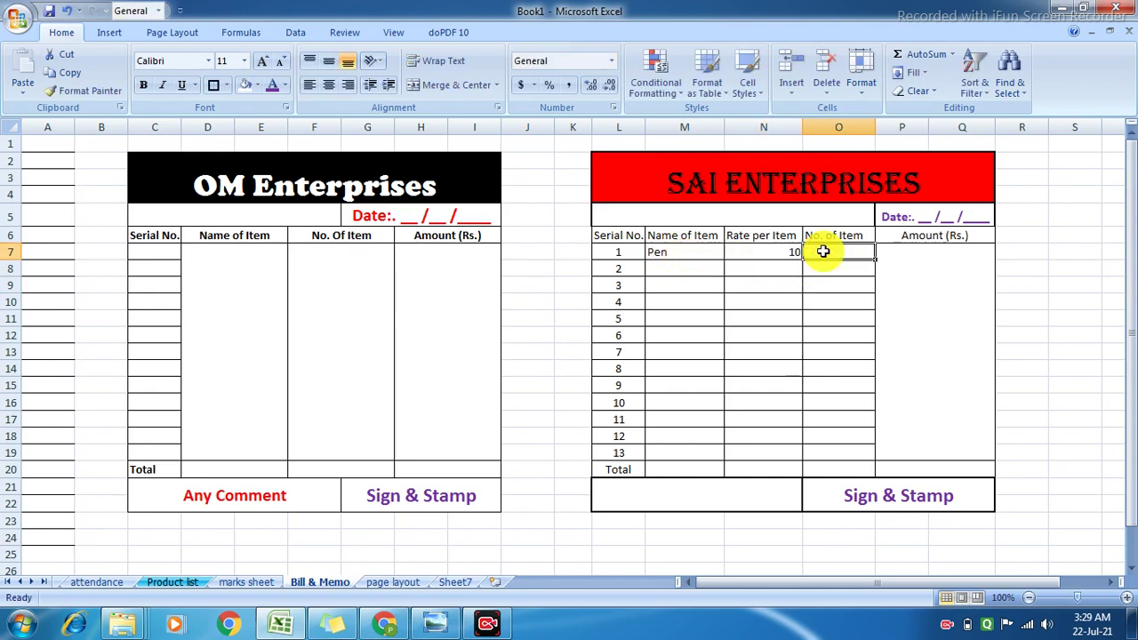
{"action": "type", "text": "2"}
{"action": "key", "text": "Return"}
{"action": "left_click", "coordinate": [906, 267]}
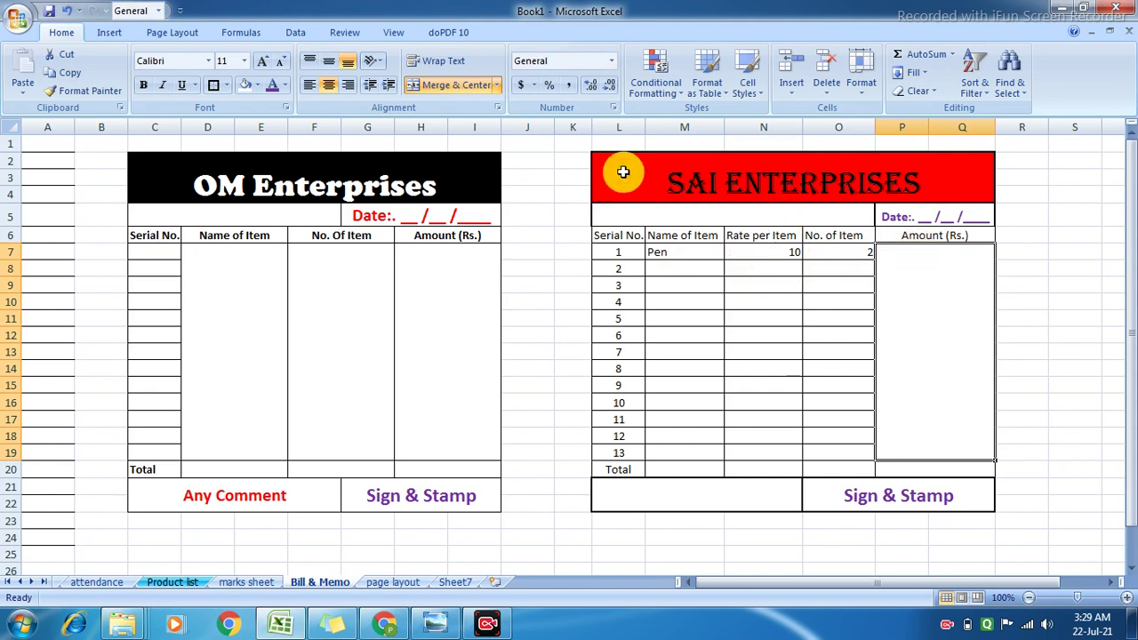
Step: Unmerge the large Amount block P7:Q19 into separate cells
{"action": "left_click", "coordinate": [497, 85]}
{"action": "left_click", "coordinate": [466, 158]}
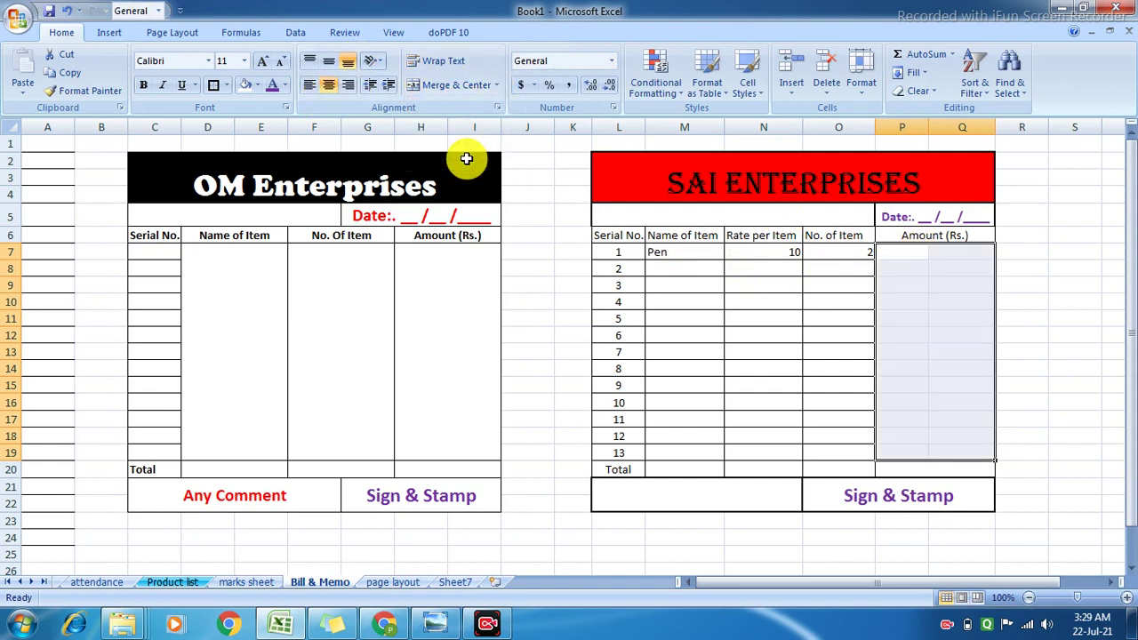
{"action": "left_click", "coordinate": [935, 285]}
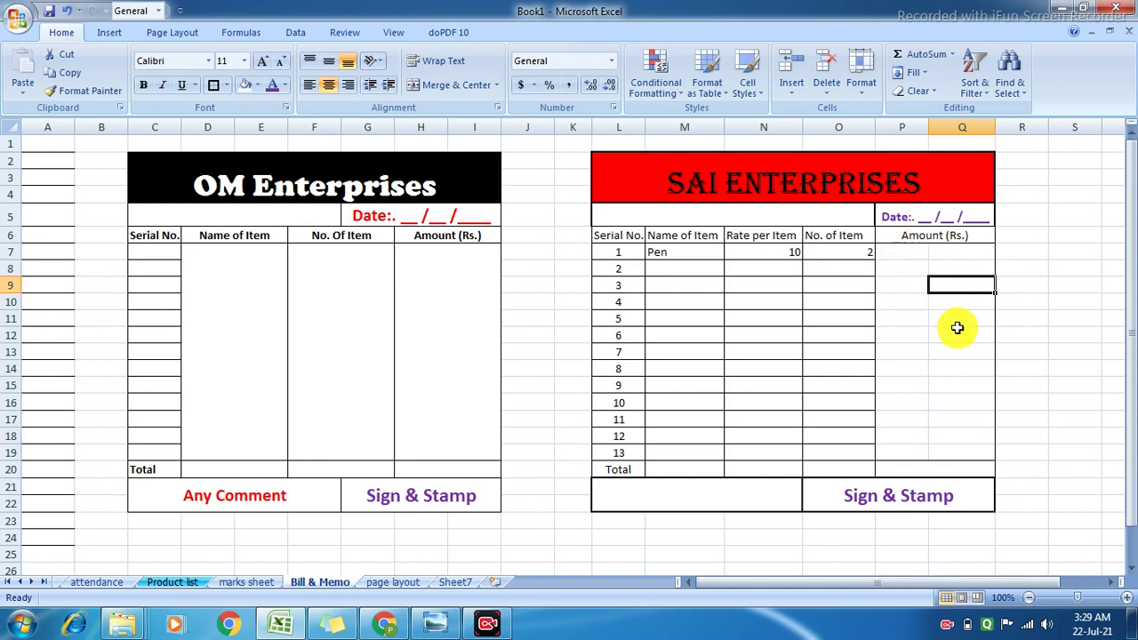
Step: Merge P7:Q7 into one amount cell with an outside border
{"action": "left_click_drag", "start_coordinate": [880, 252], "coordinate": [942, 249]}
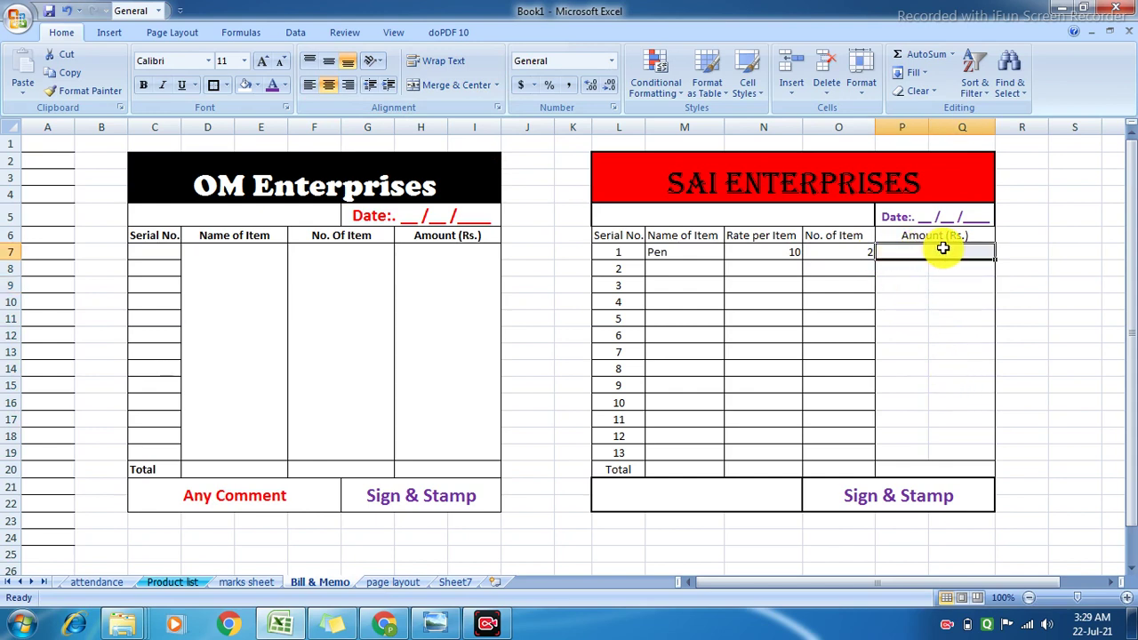
{"action": "left_click", "coordinate": [442, 93]}
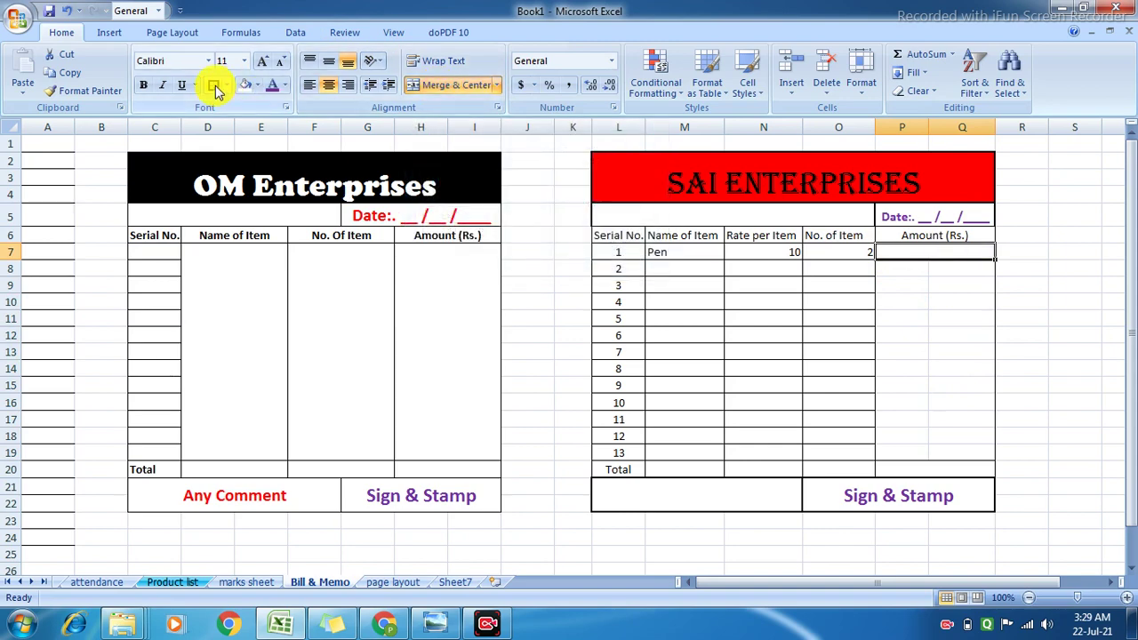
{"action": "left_click", "coordinate": [227, 87]}
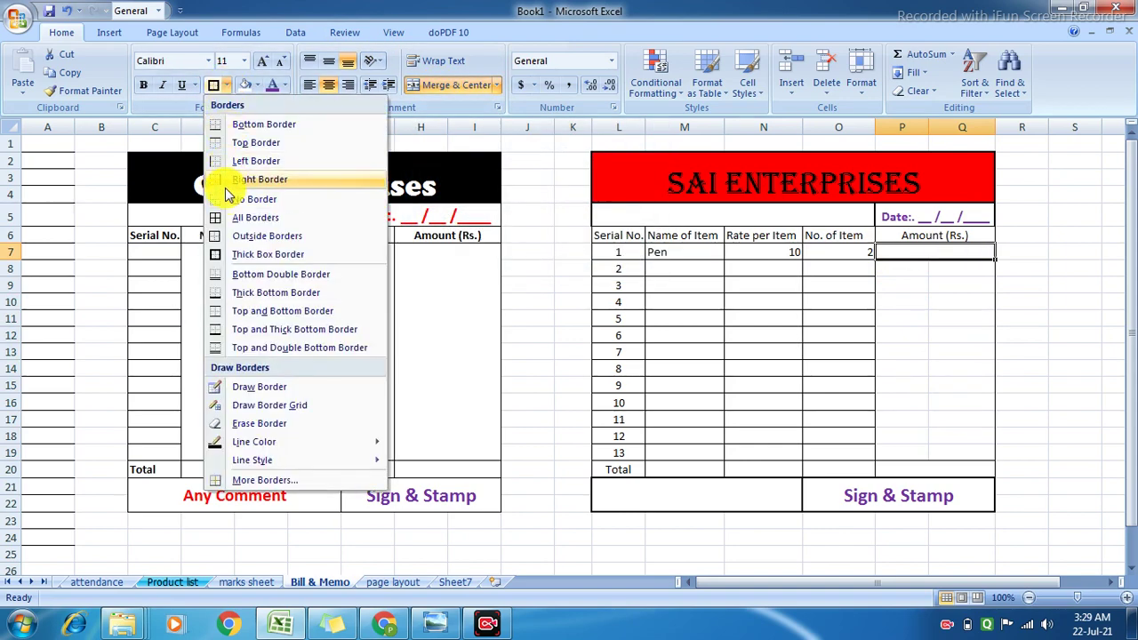
{"action": "left_click", "coordinate": [227, 236]}
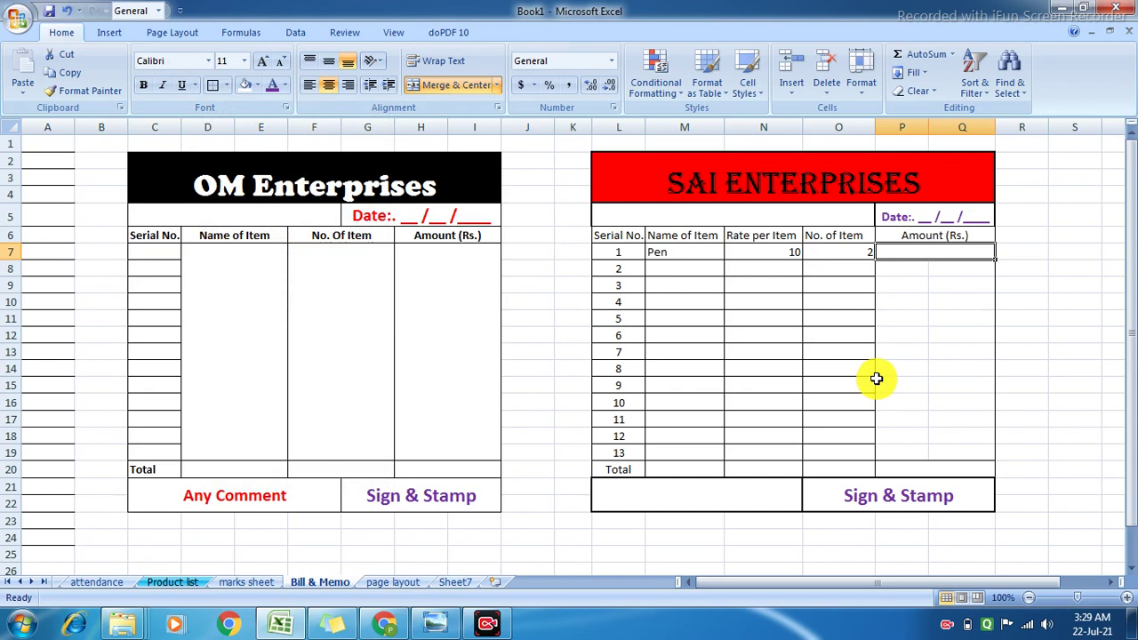
{"action": "left_click", "coordinate": [943, 331]}
{"action": "left_click", "coordinate": [917, 251]}
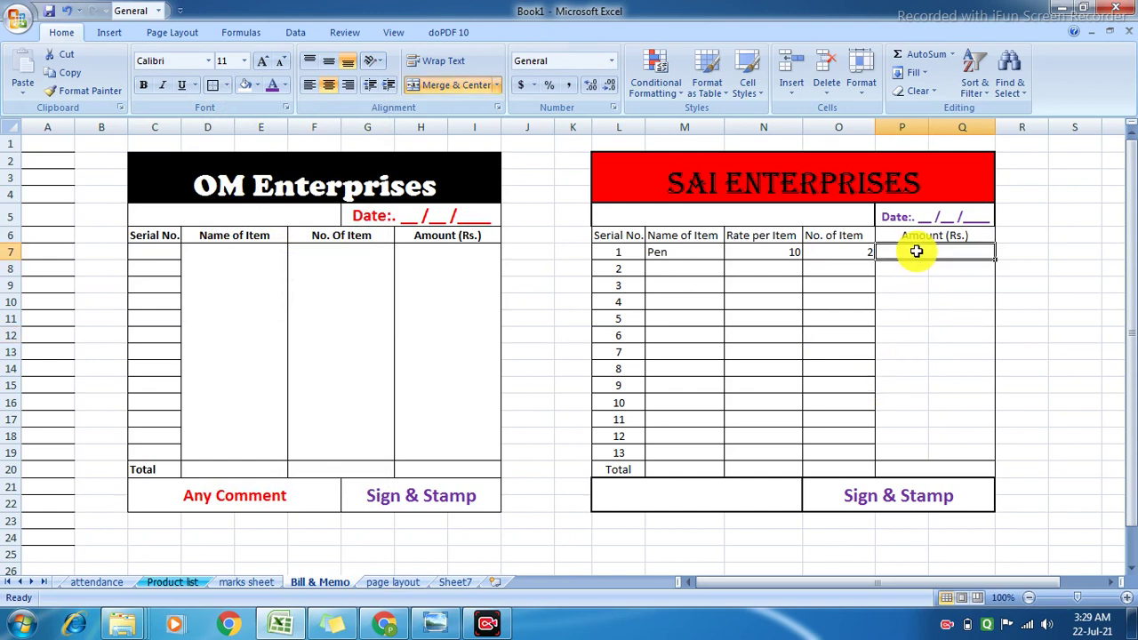
Step: Enter Pen's amount 20 and the second item name Pencile
{"action": "type", "text": "20"}
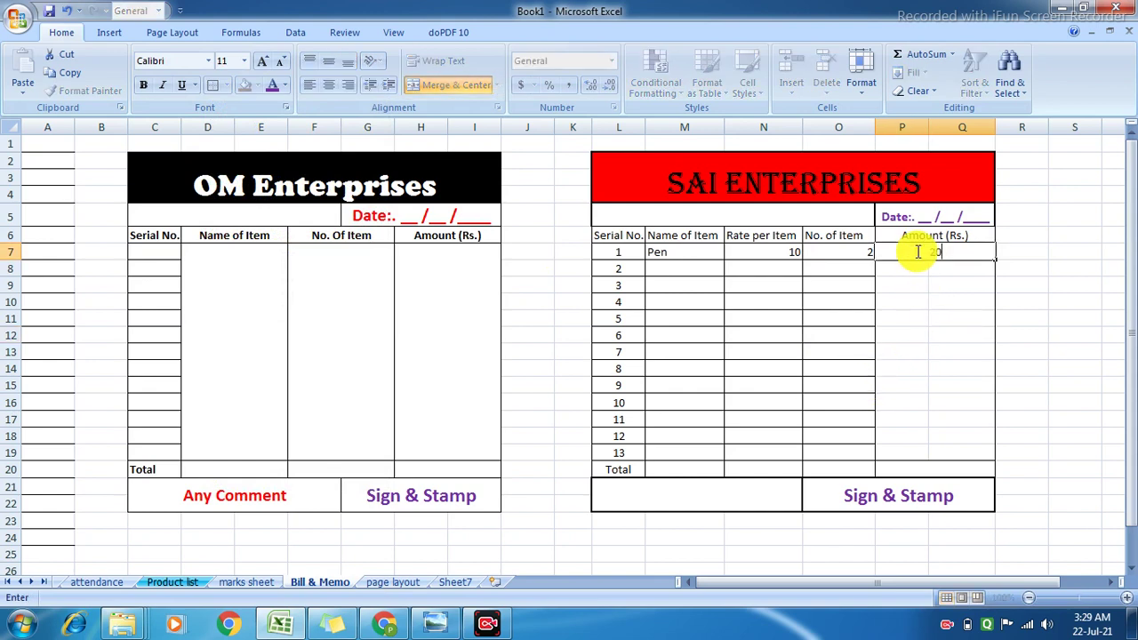
{"action": "left_click", "coordinate": [916, 300]}
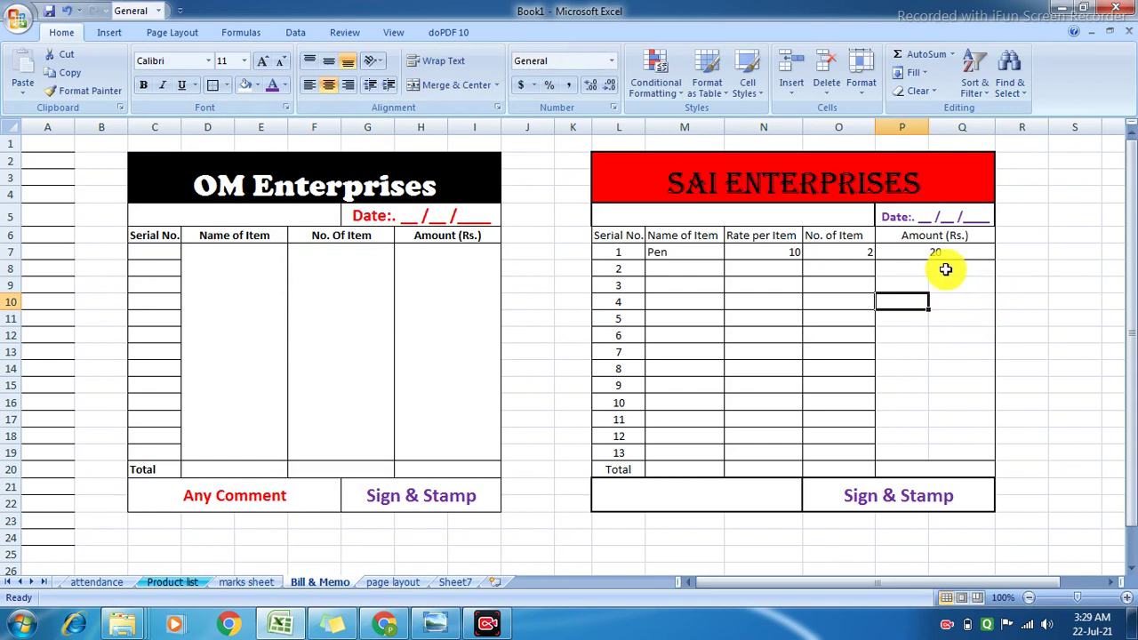
{"action": "left_click", "coordinate": [658, 270]}
{"action": "type", "text": "Pencile"}
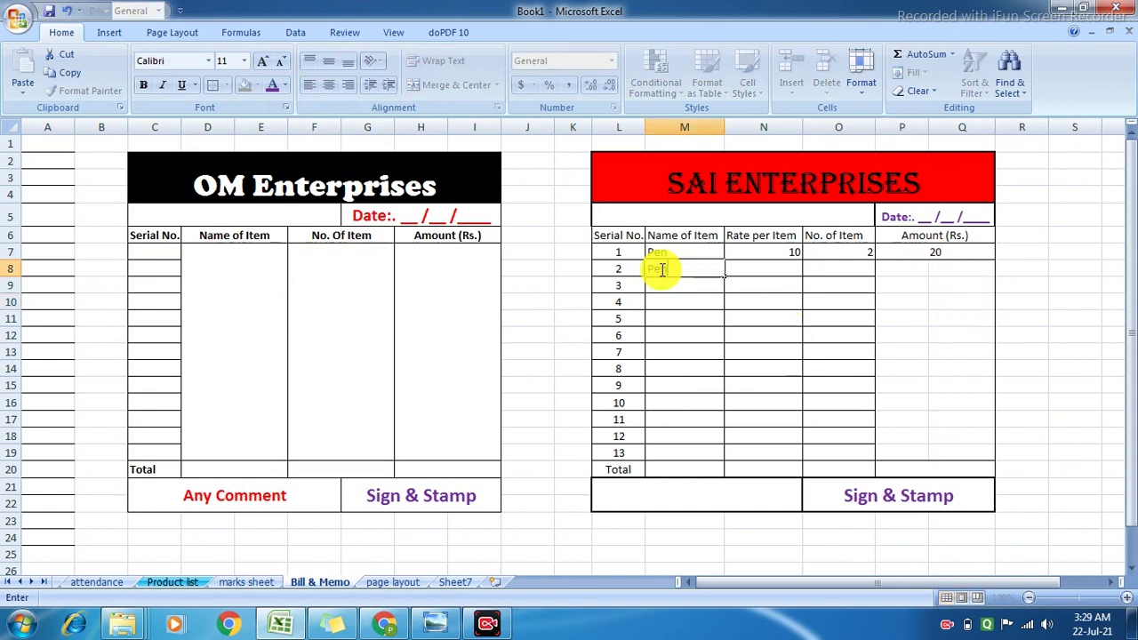
{"action": "left_click", "coordinate": [826, 301]}
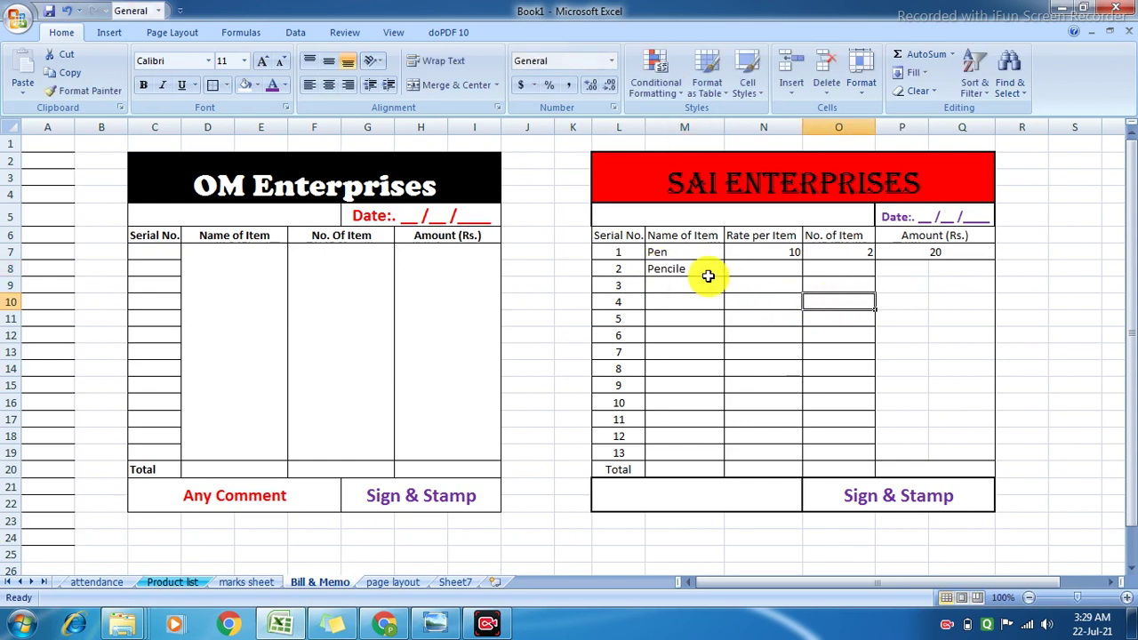
Step: Enter Pencile's rate 8, quantity 2 and amount 16, clearing the left amount cell
{"action": "left_click", "coordinate": [757, 270]}
{"action": "type", "text": "8"}
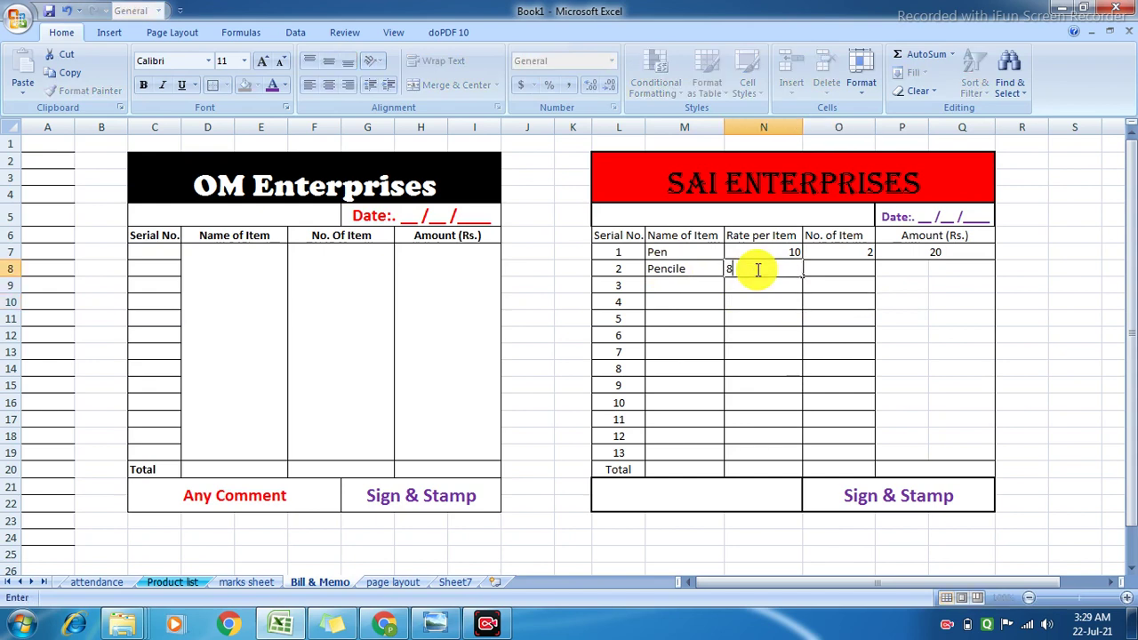
{"action": "left_click", "coordinate": [841, 270]}
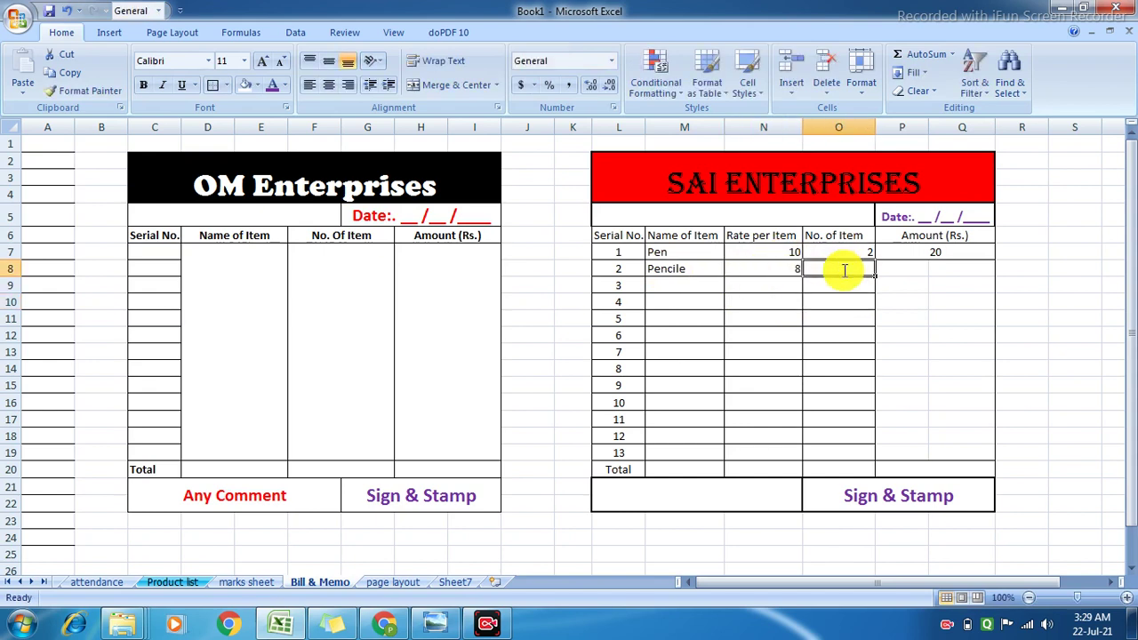
{"action": "type", "text": "2"}
{"action": "left_click", "coordinate": [950, 268]}
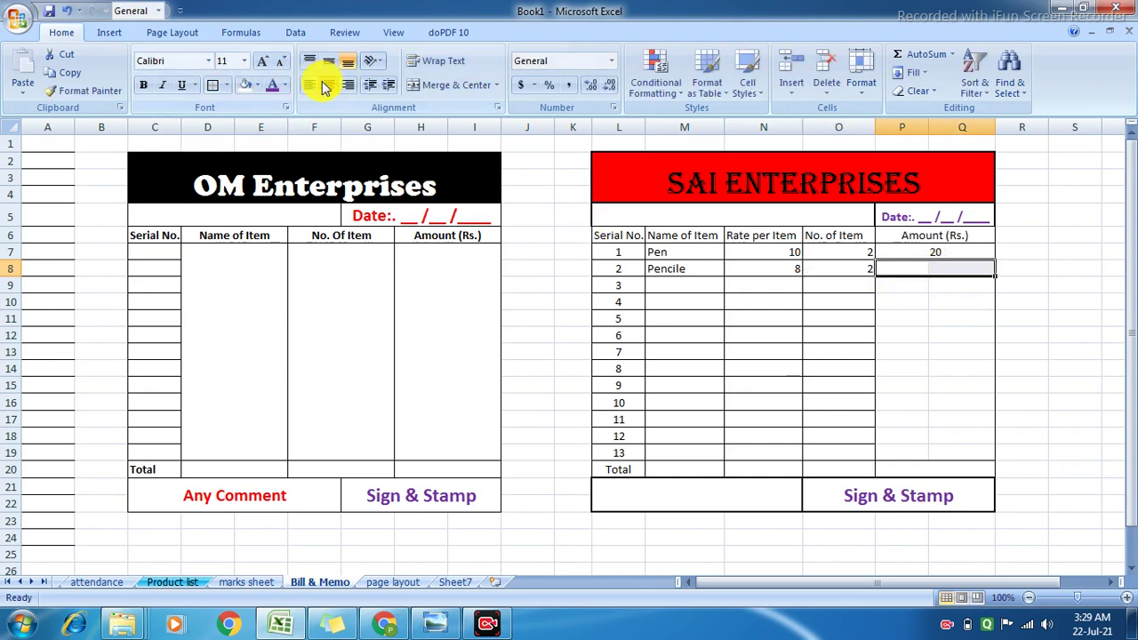
{"action": "left_click", "coordinate": [930, 269]}
{"action": "type", "text": "16"}
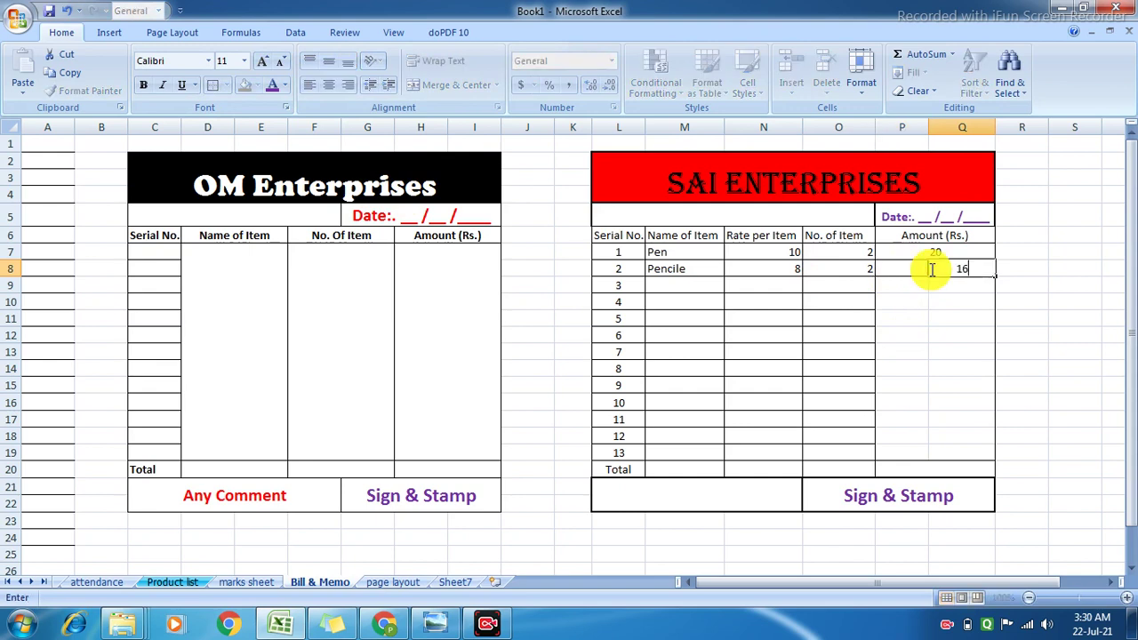
{"action": "left_click", "coordinate": [948, 349]}
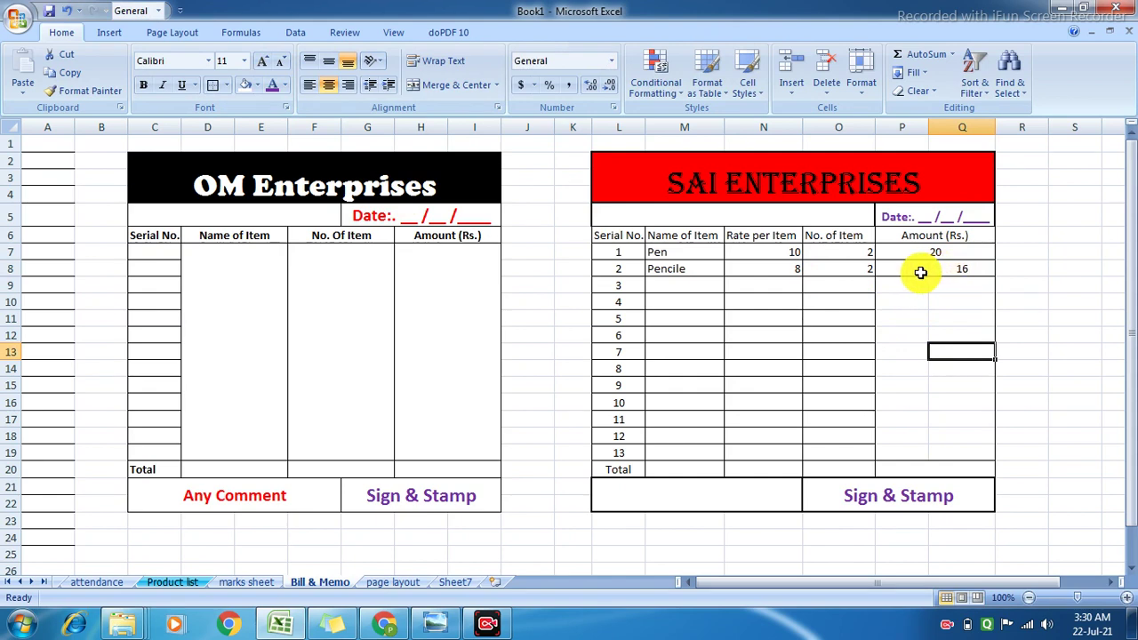
{"action": "left_click", "coordinate": [920, 273]}
{"action": "key", "text": "Delete"}
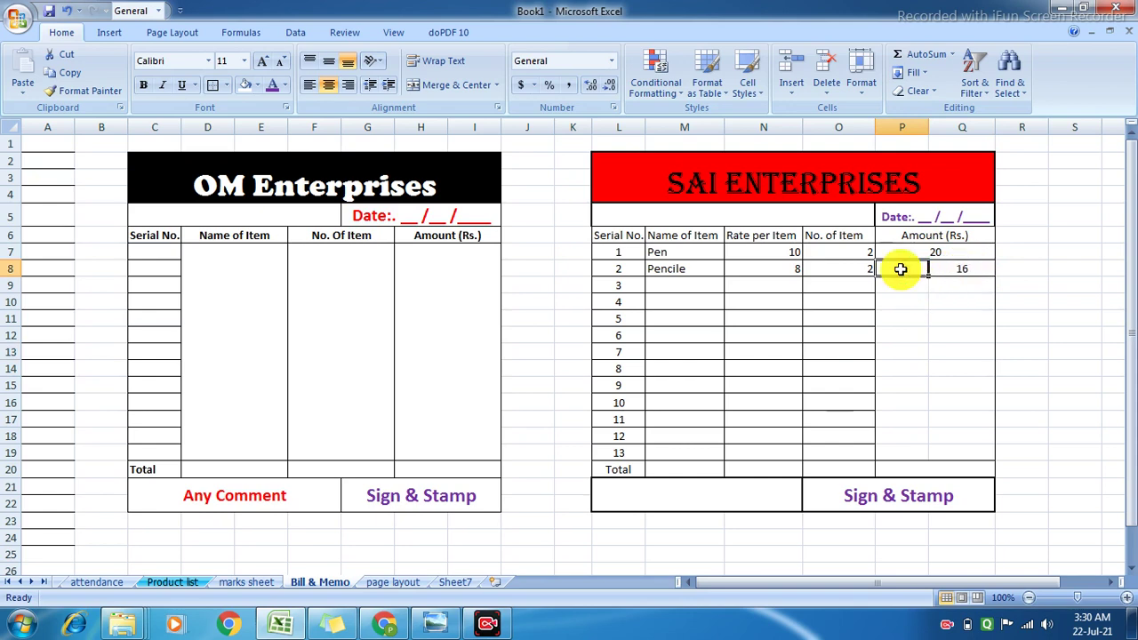
Step: Correct the Pencile rate in N8 to 8.5
{"action": "left_click", "coordinate": [788, 268]}
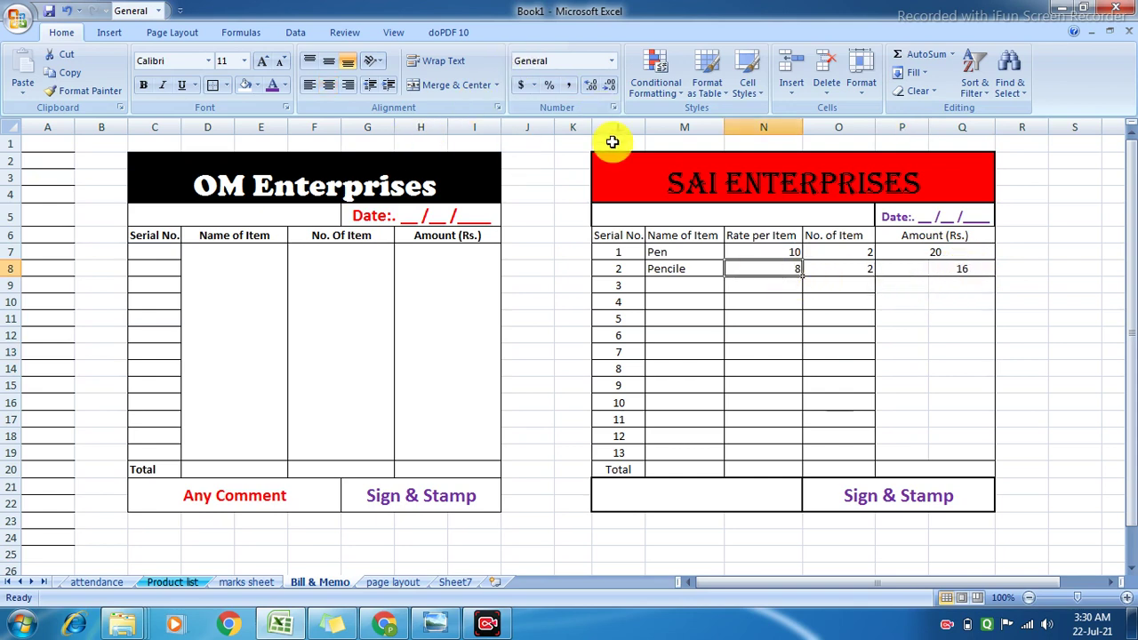
{"action": "left_click_drag", "start_coordinate": [773, 252], "coordinate": [796, 268]}
{"action": "key", "text": "Delete"}
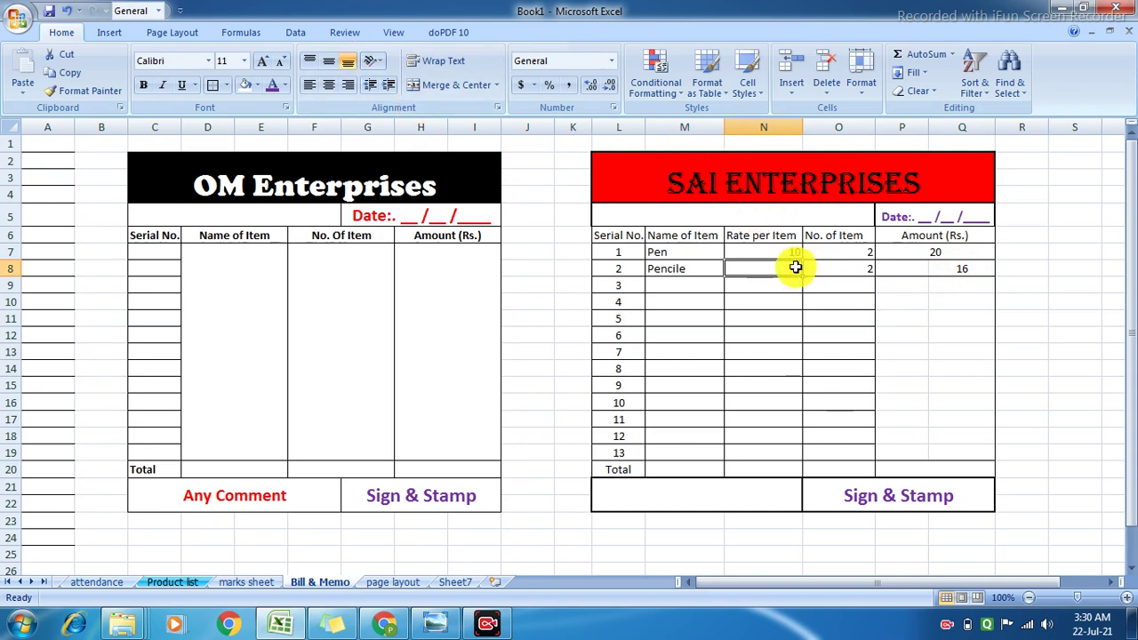
{"action": "double_click", "coordinate": [796, 268]}
{"action": "type", "text": "8.5"}
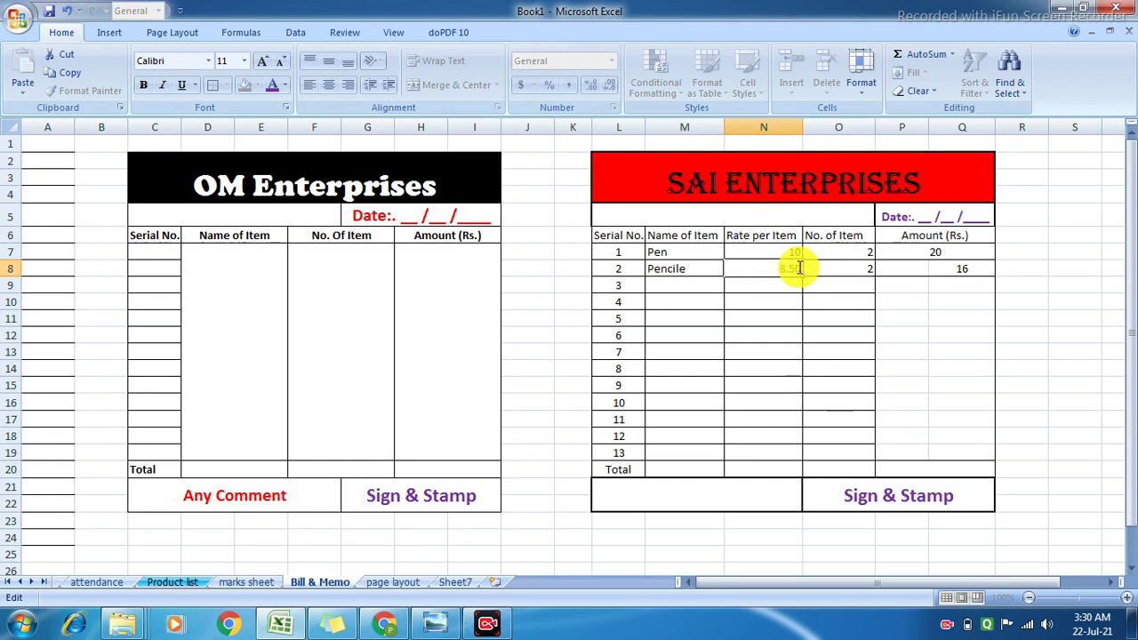
{"action": "left_click", "coordinate": [821, 285]}
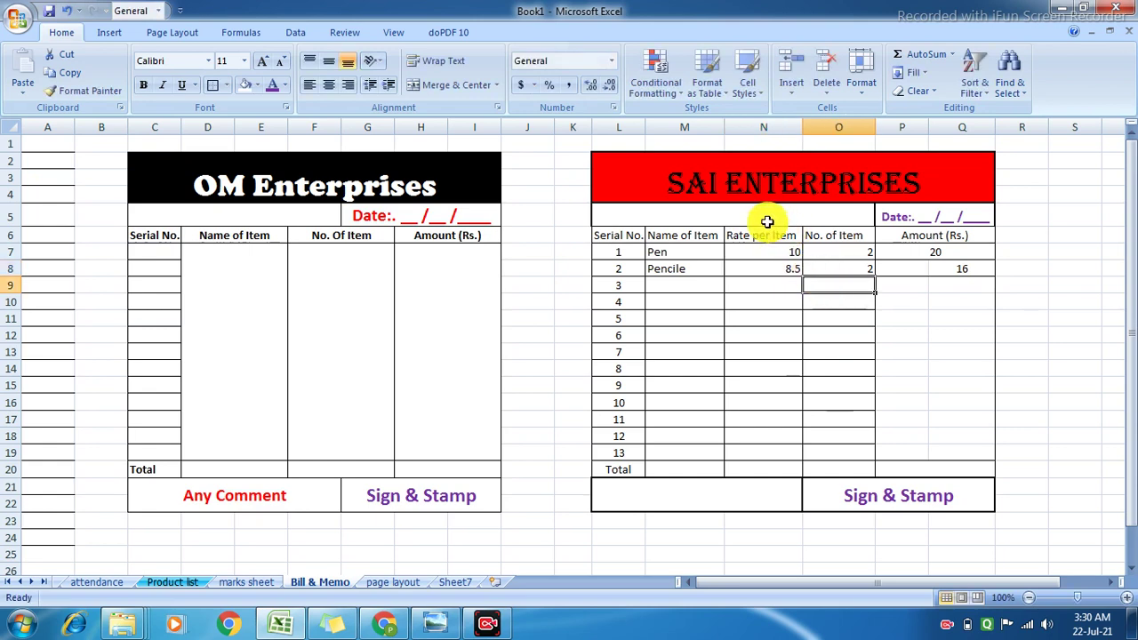
Step: Centre the Rate per Item and No. of Item columns N and O
{"action": "left_click", "coordinate": [749, 125]}
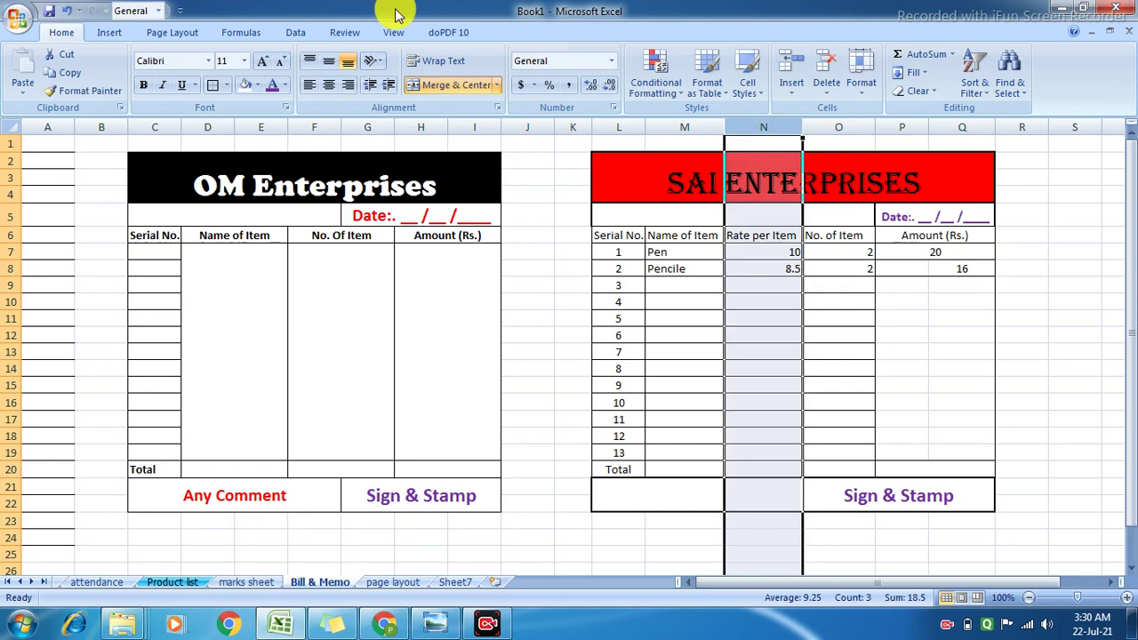
{"action": "left_click", "coordinate": [328, 85]}
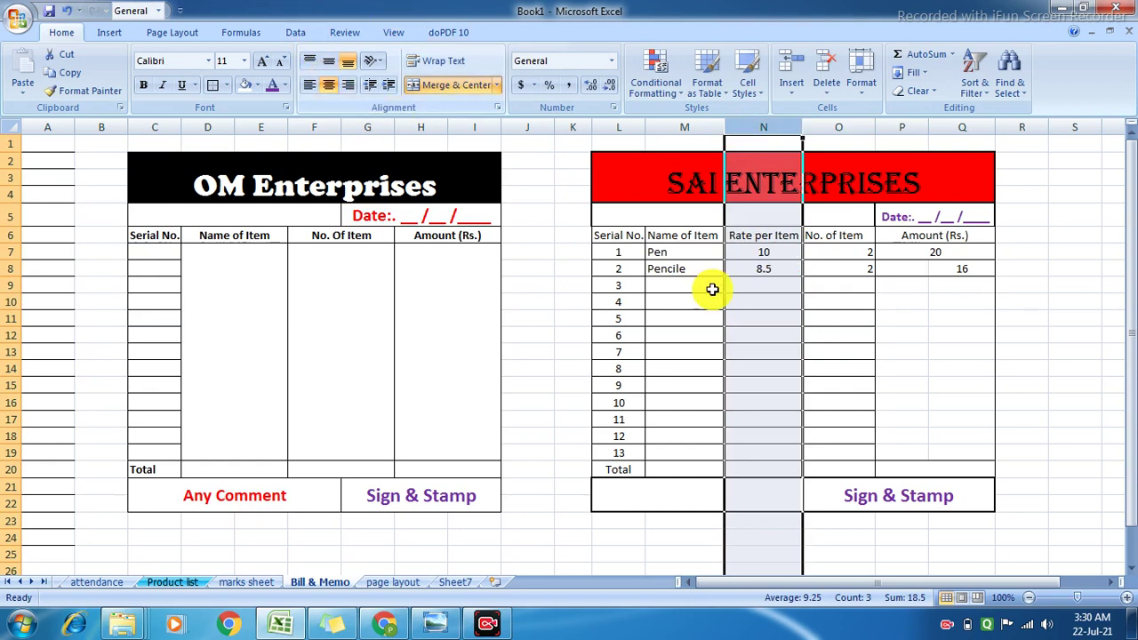
{"action": "left_click", "coordinate": [845, 128]}
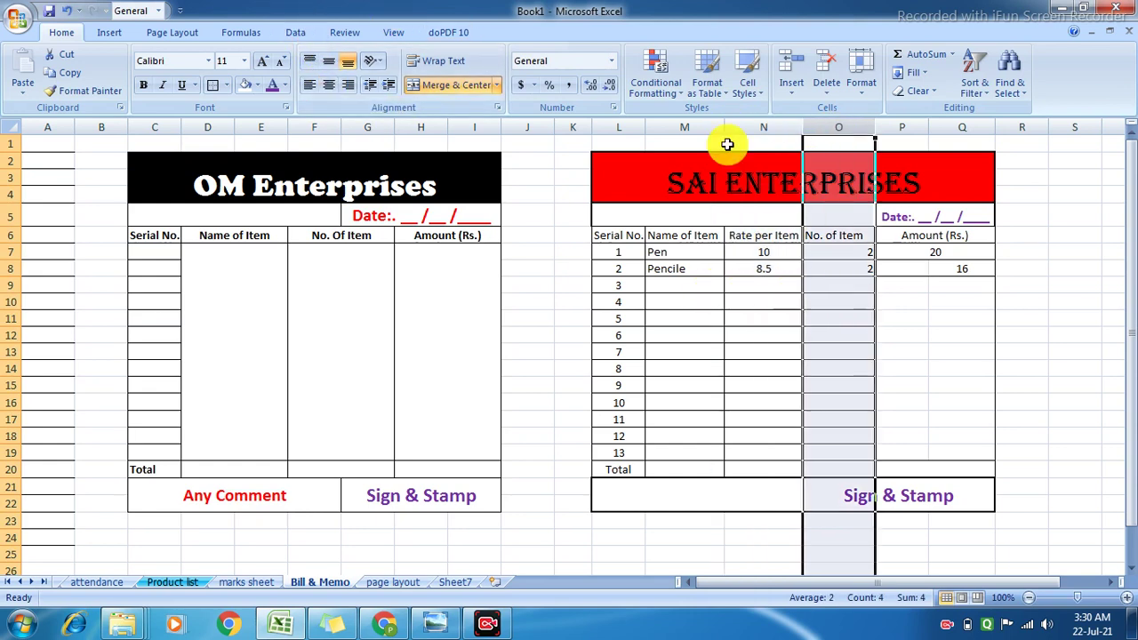
{"action": "left_click", "coordinate": [328, 84]}
{"action": "left_click", "coordinate": [849, 419]}
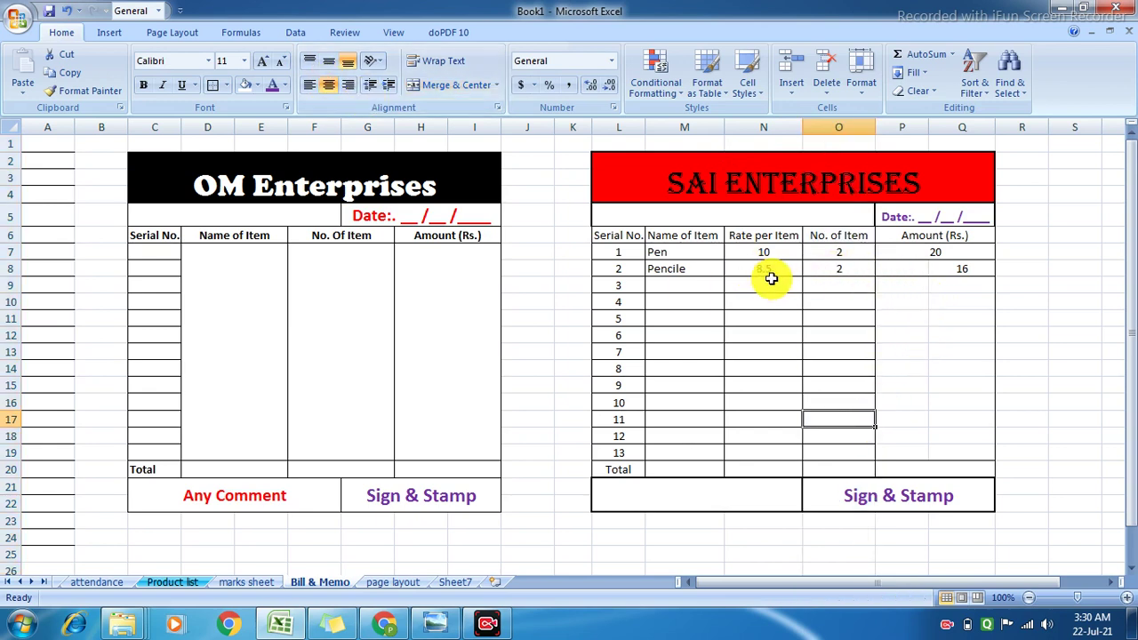
Step: Change the Pencile quantity in O8 to 25
{"action": "left_click", "coordinate": [827, 268]}
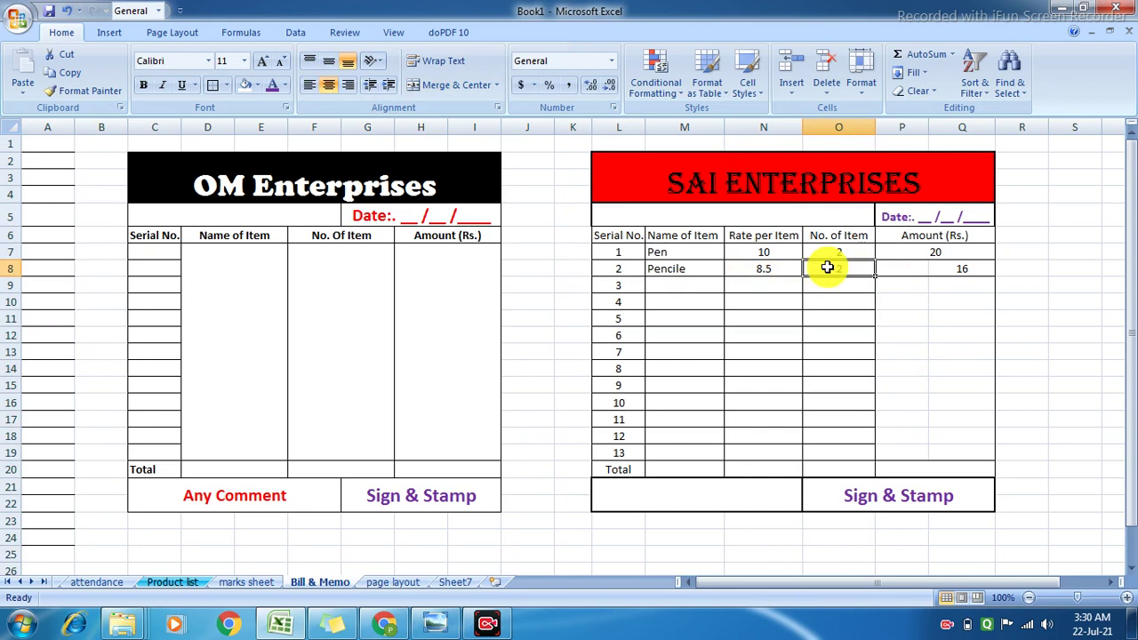
{"action": "type", "text": "3"}
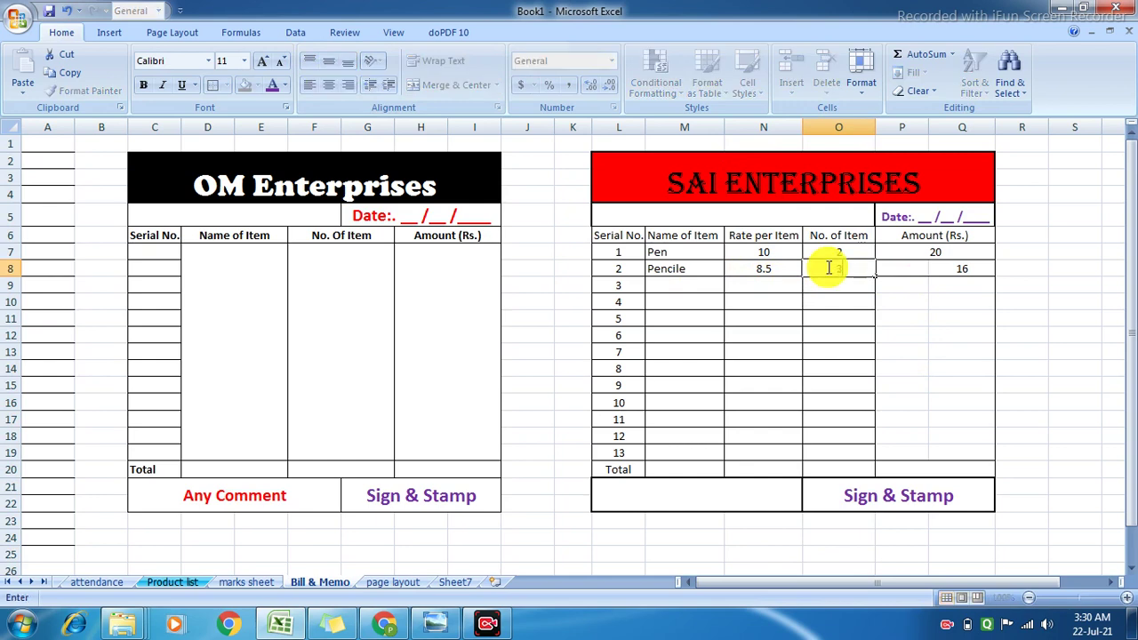
{"action": "left_click", "coordinate": [962, 284]}
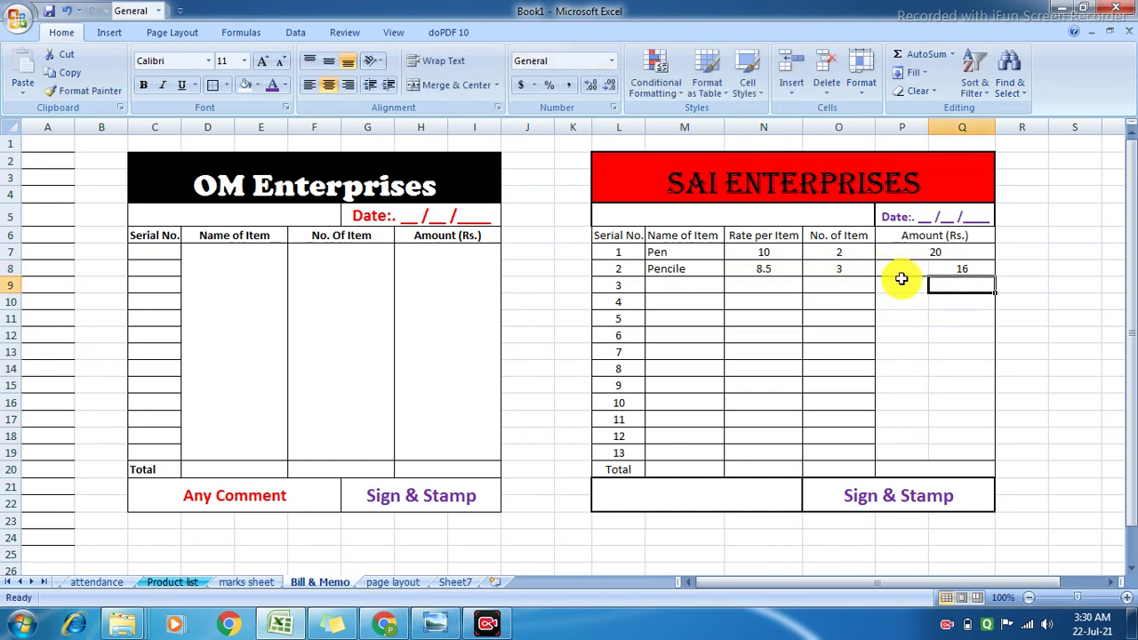
{"action": "left_click", "coordinate": [944, 268]}
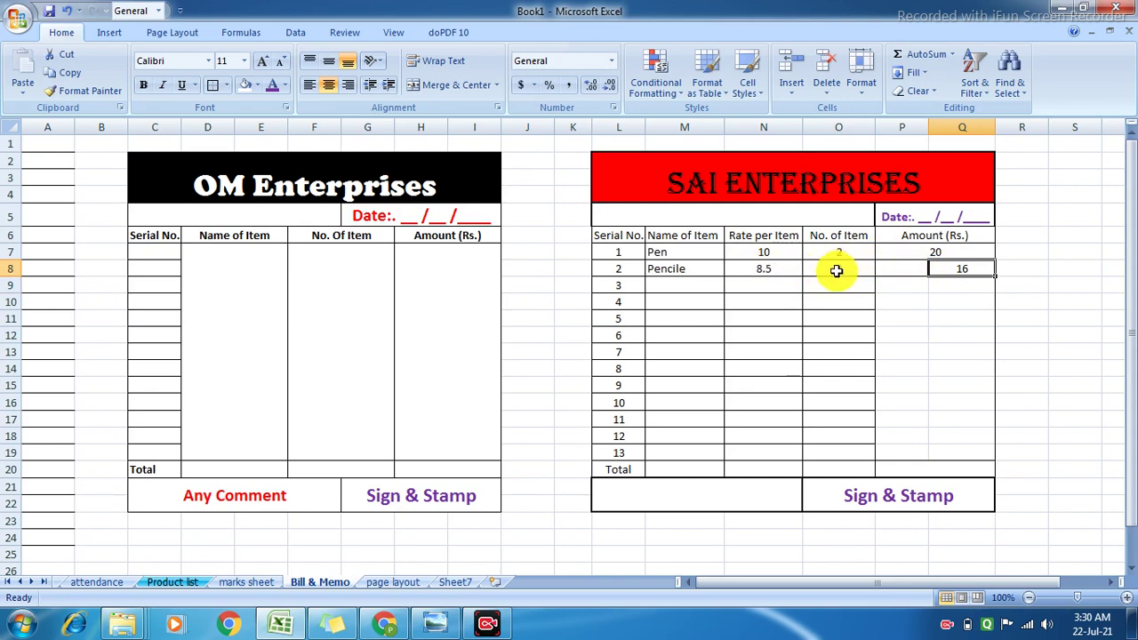
{"action": "left_click", "coordinate": [840, 269]}
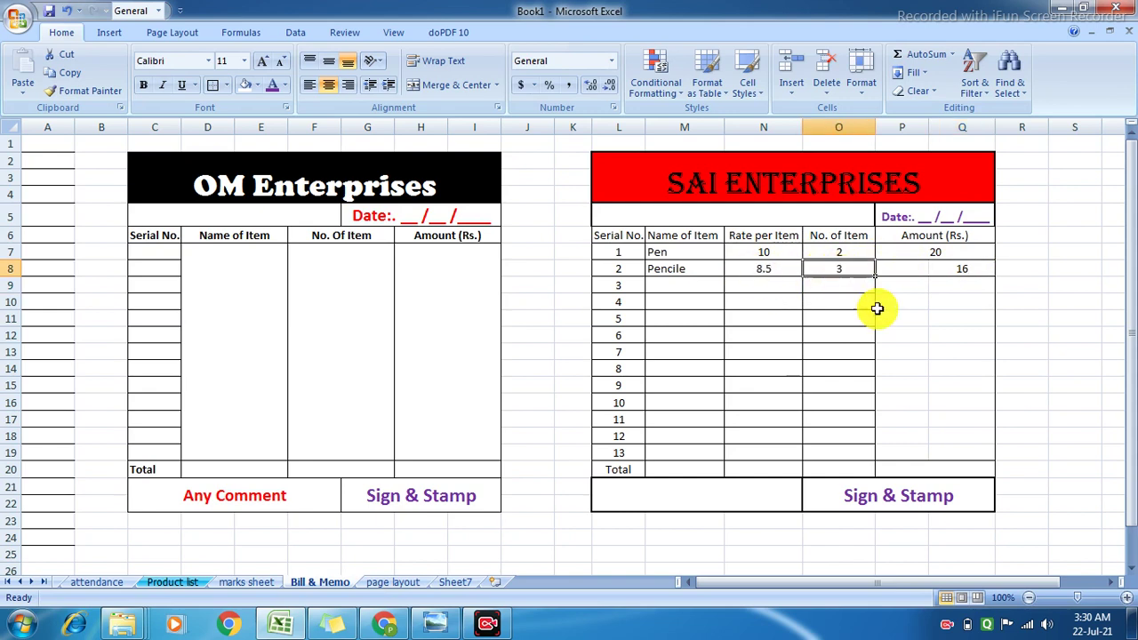
{"action": "type", "text": "2"}
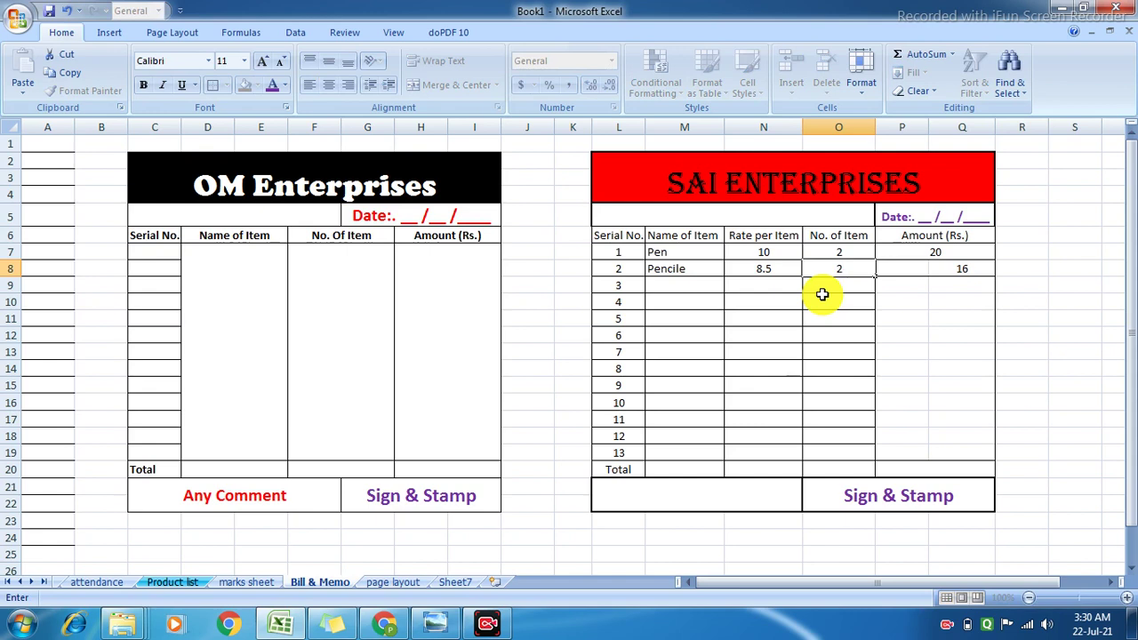
{"action": "type", "text": "5"}
{"action": "left_click", "coordinate": [956, 302]}
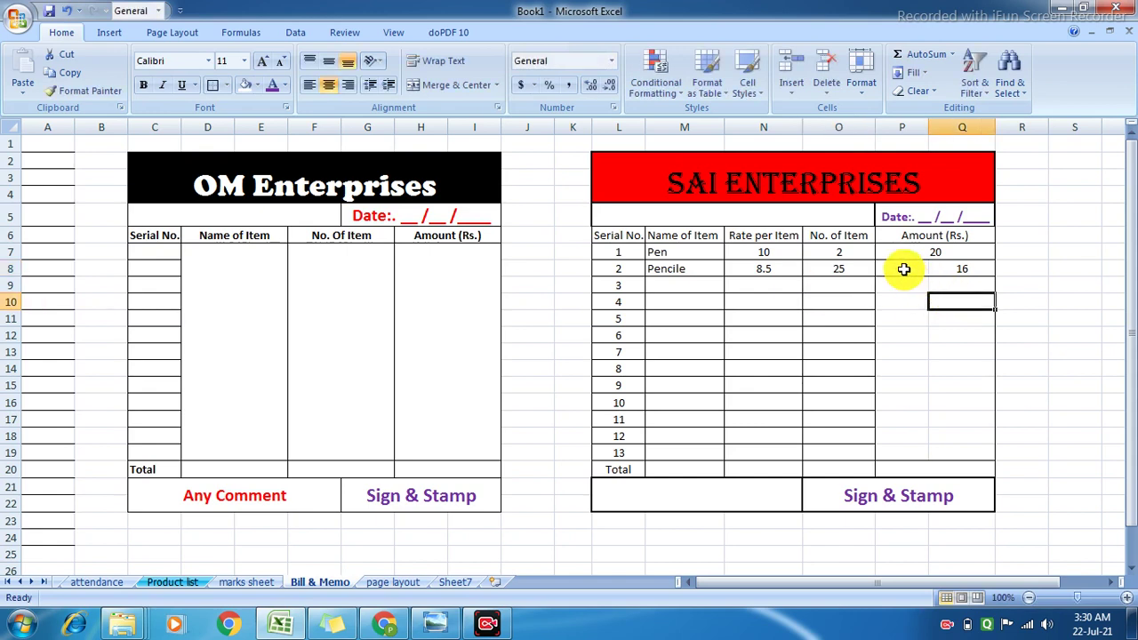
{"action": "left_click", "coordinate": [904, 269]}
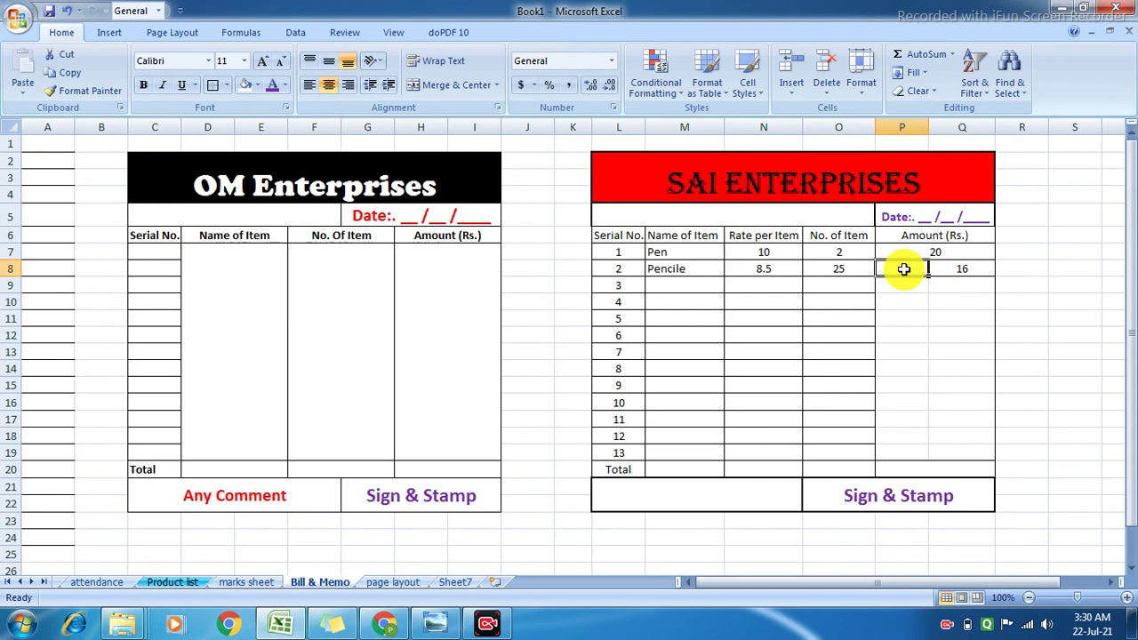
Step: Calculate Pencile's amount with =N8*O8, giving 212.5
{"action": "type", "text": "="}
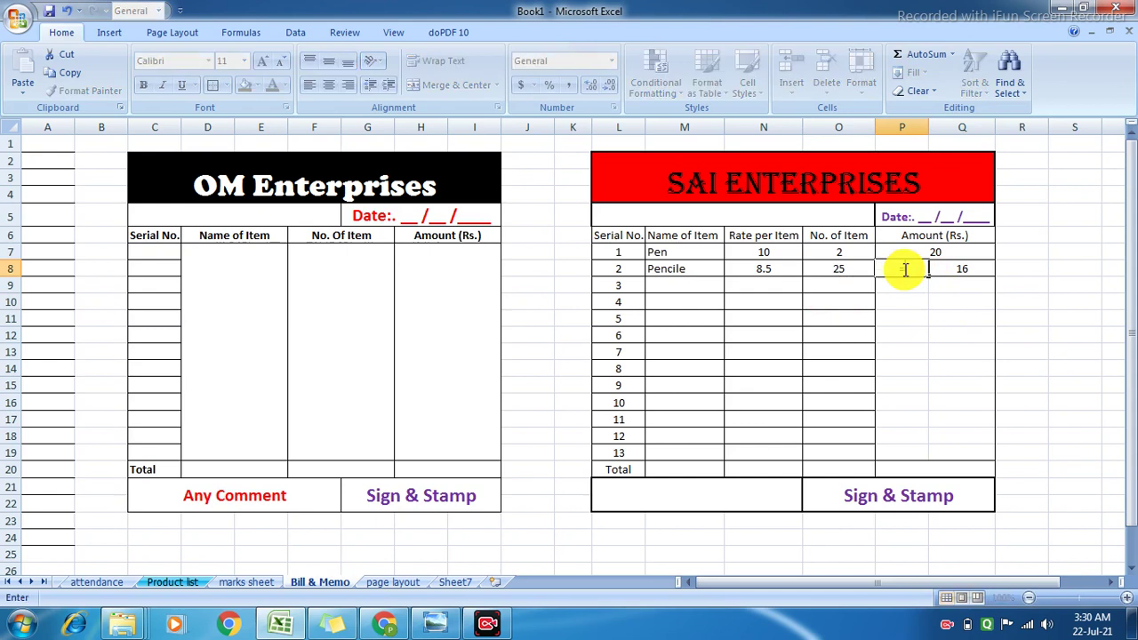
{"action": "left_click", "coordinate": [768, 268]}
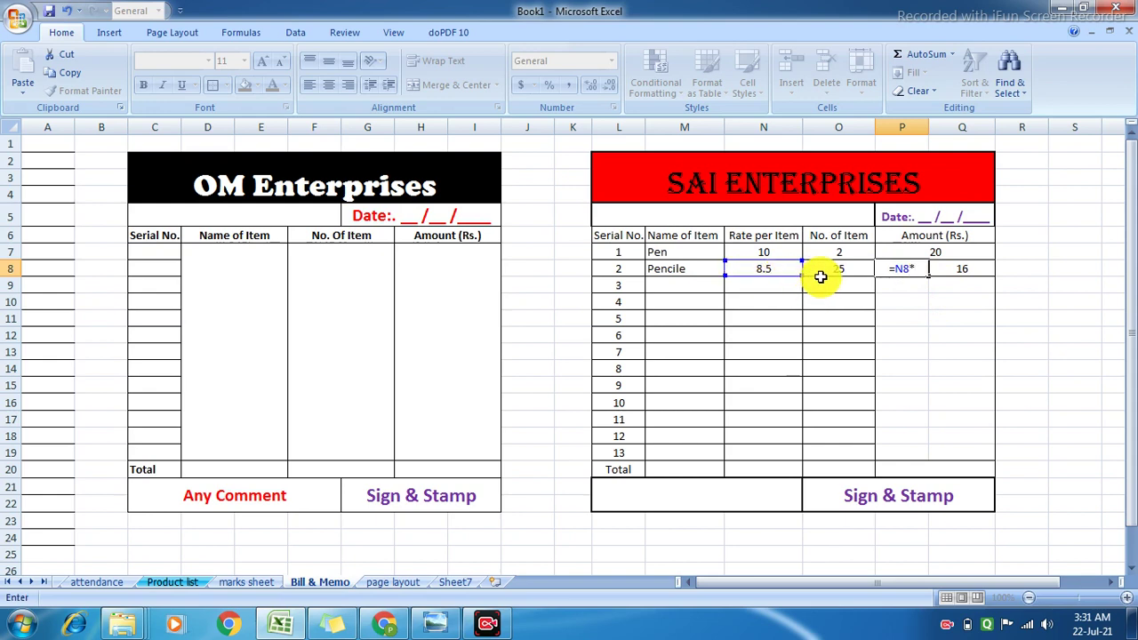
{"action": "left_click", "coordinate": [827, 272]}
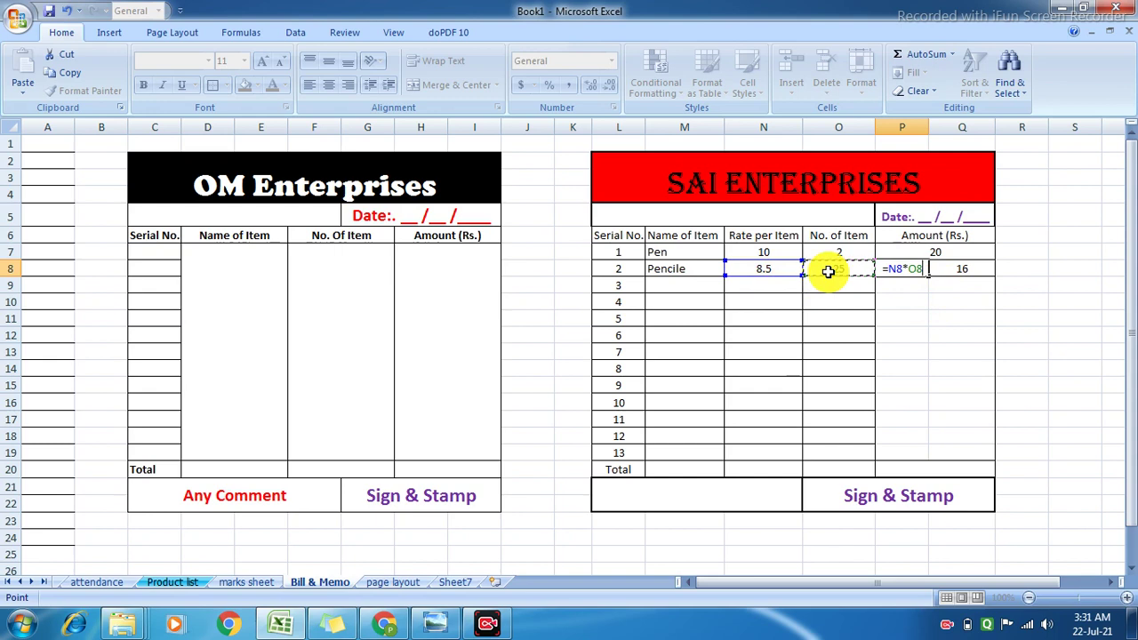
{"action": "key", "text": "Return"}
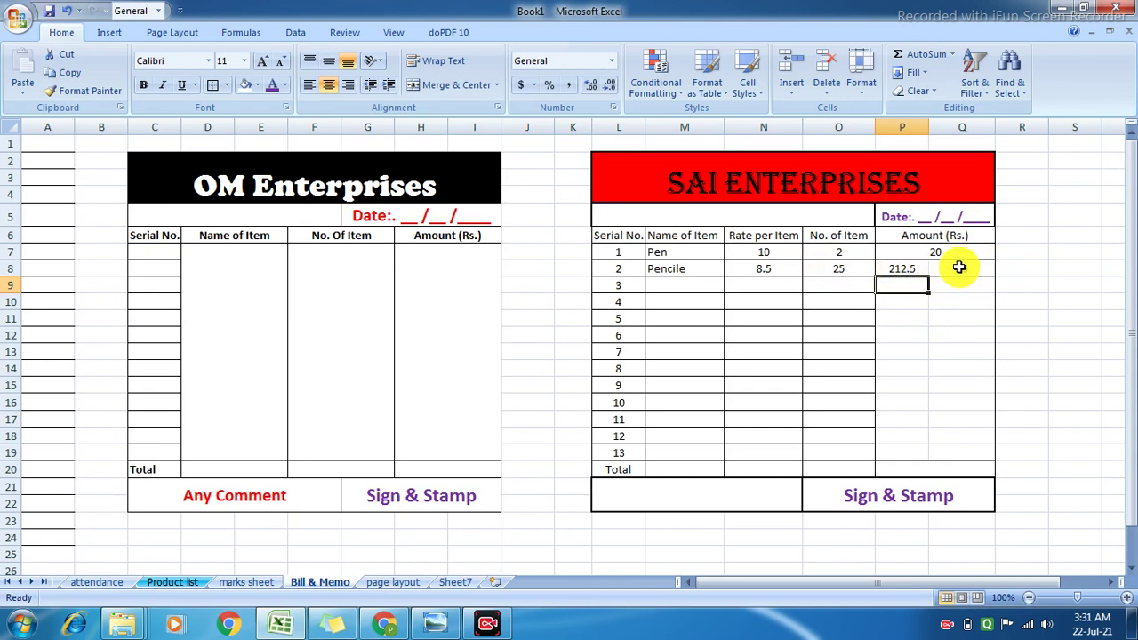
Step: Merge and centre P8:Q8 as the Pencile amount cell
{"action": "left_click", "coordinate": [959, 267]}
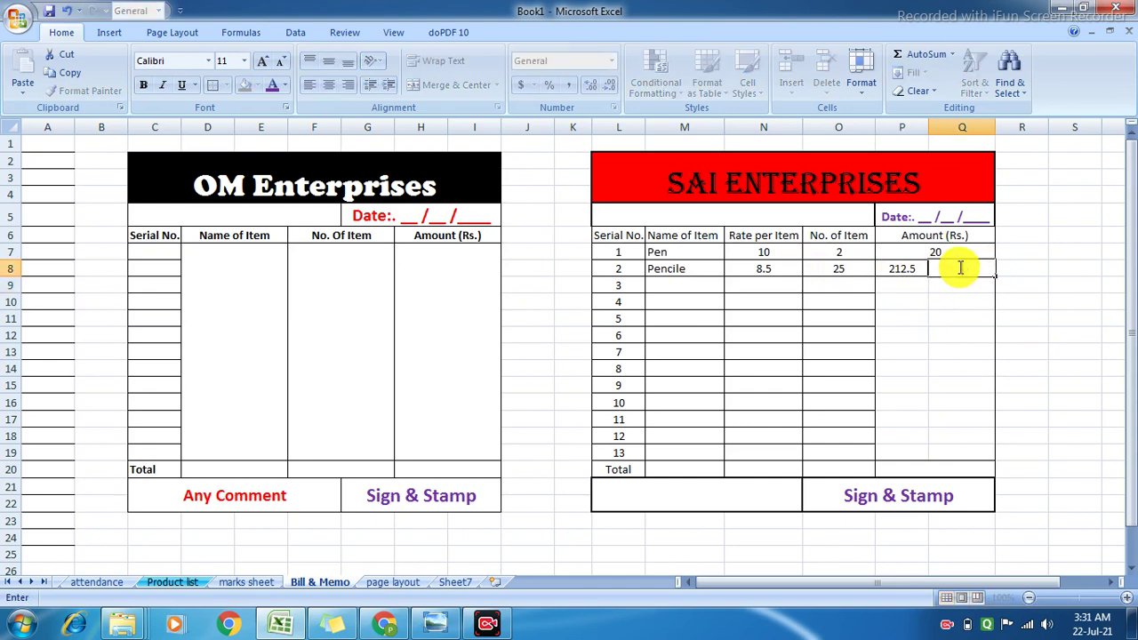
{"action": "left_click", "coordinate": [958, 283]}
{"action": "left_click_drag", "start_coordinate": [901, 272], "coordinate": [948, 267]}
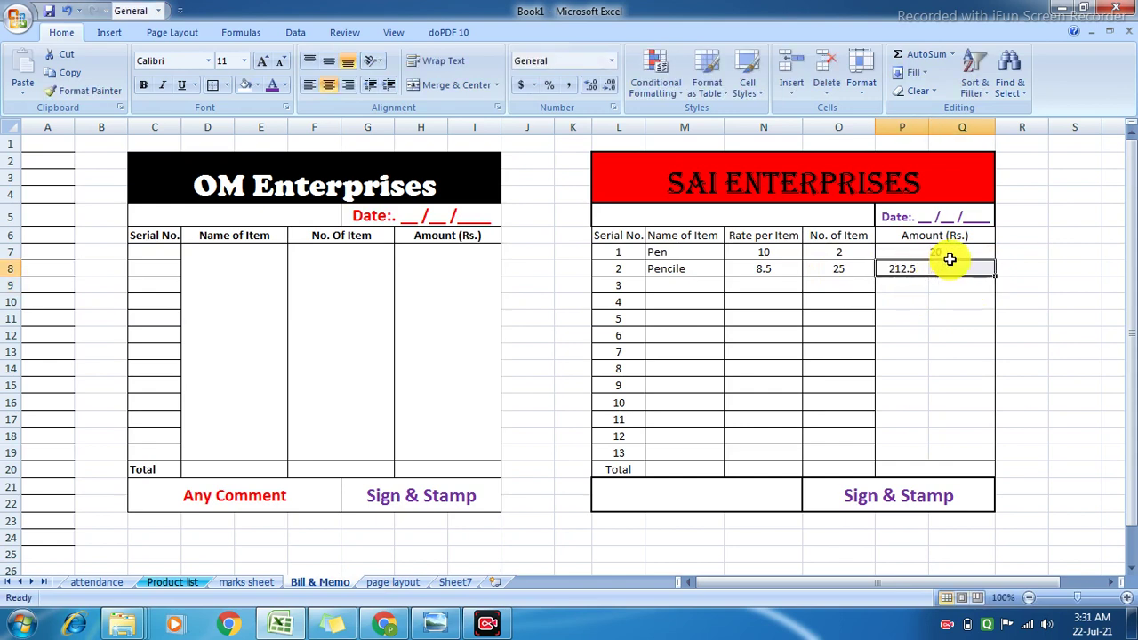
{"action": "left_click", "coordinate": [444, 84]}
{"action": "left_click", "coordinate": [871, 300]}
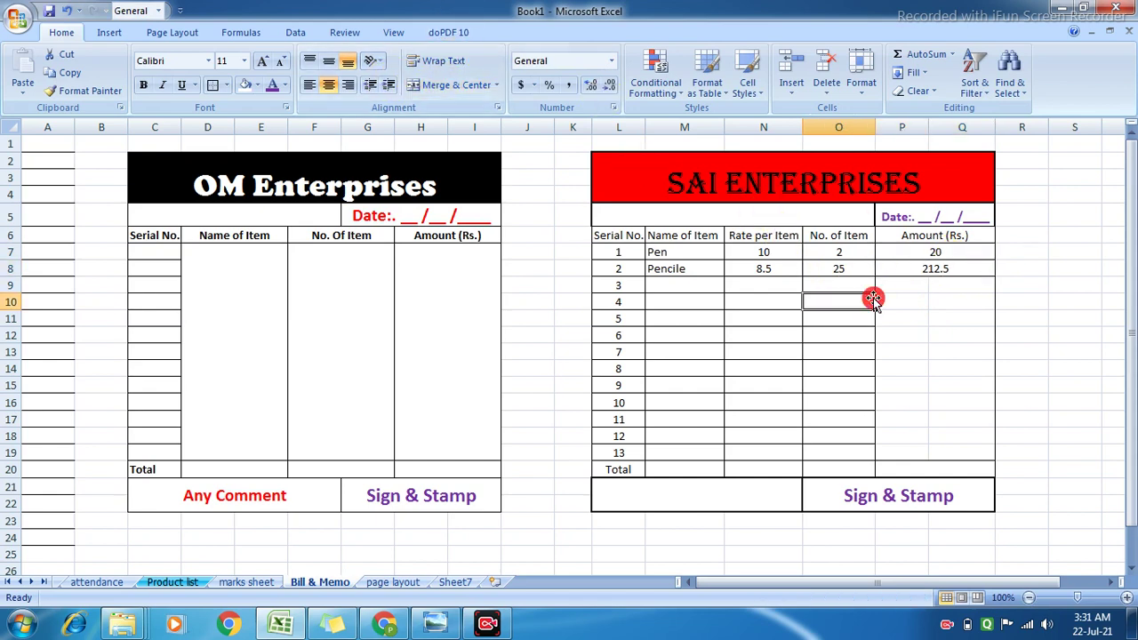
{"action": "left_click", "coordinate": [945, 286]}
Step: Enter item 3 as book with rate 2 and quantity 357
{"action": "left_click", "coordinate": [684, 285]}
{"action": "type", "text": "book"}
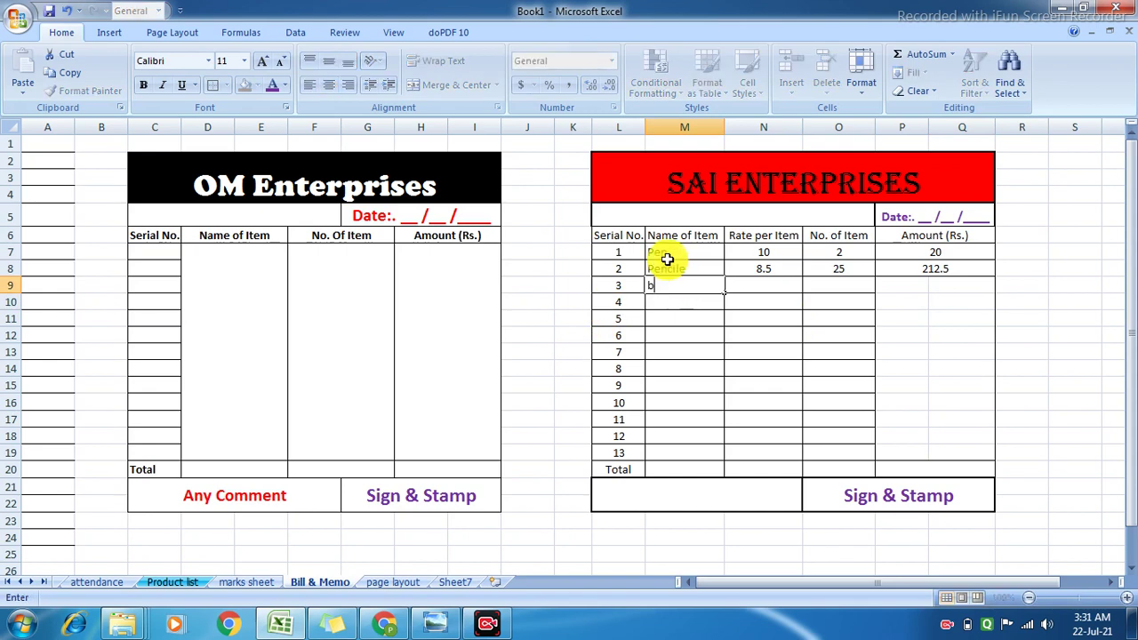
{"action": "left_click", "coordinate": [780, 362]}
{"action": "left_click", "coordinate": [759, 283]}
{"action": "left_click", "coordinate": [834, 283]}
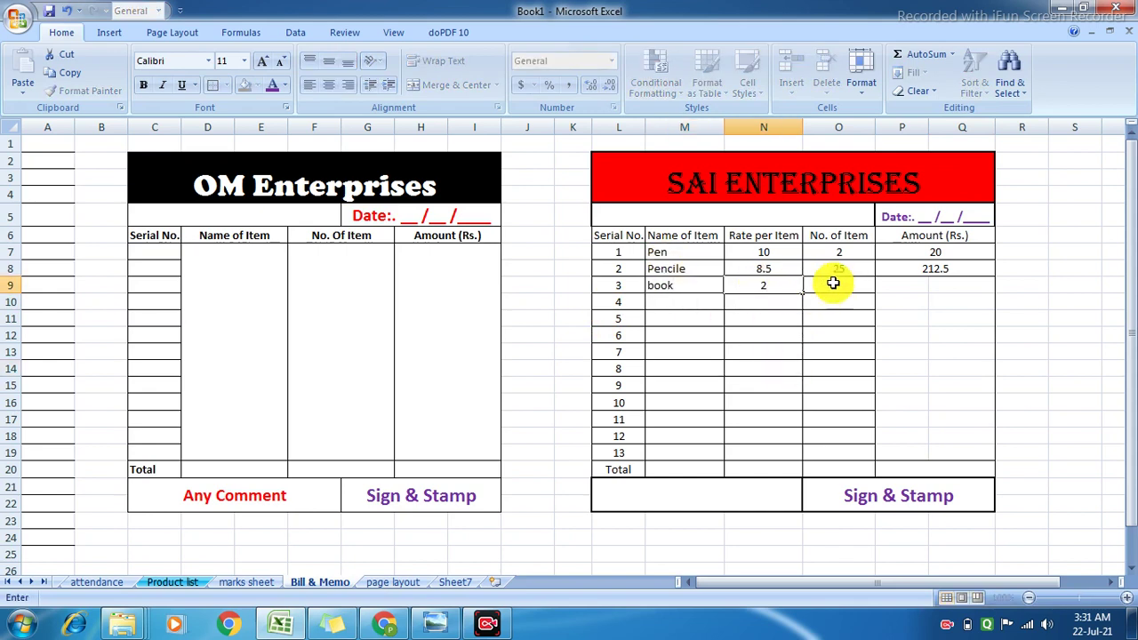
{"action": "left_click", "coordinate": [839, 279]}
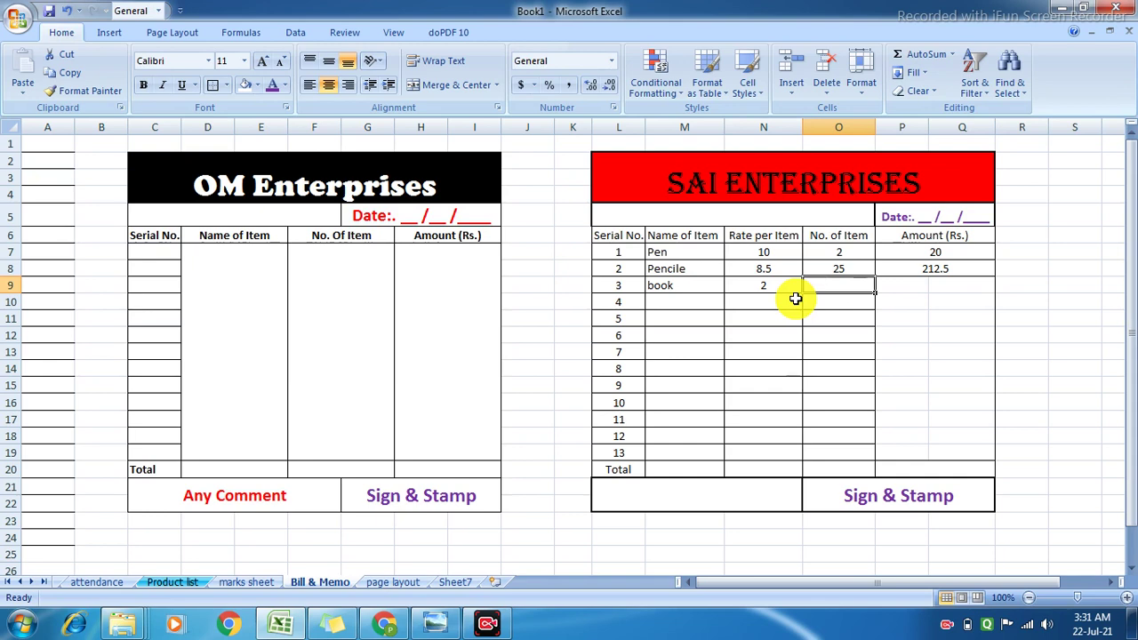
{"action": "type", "text": "357"}
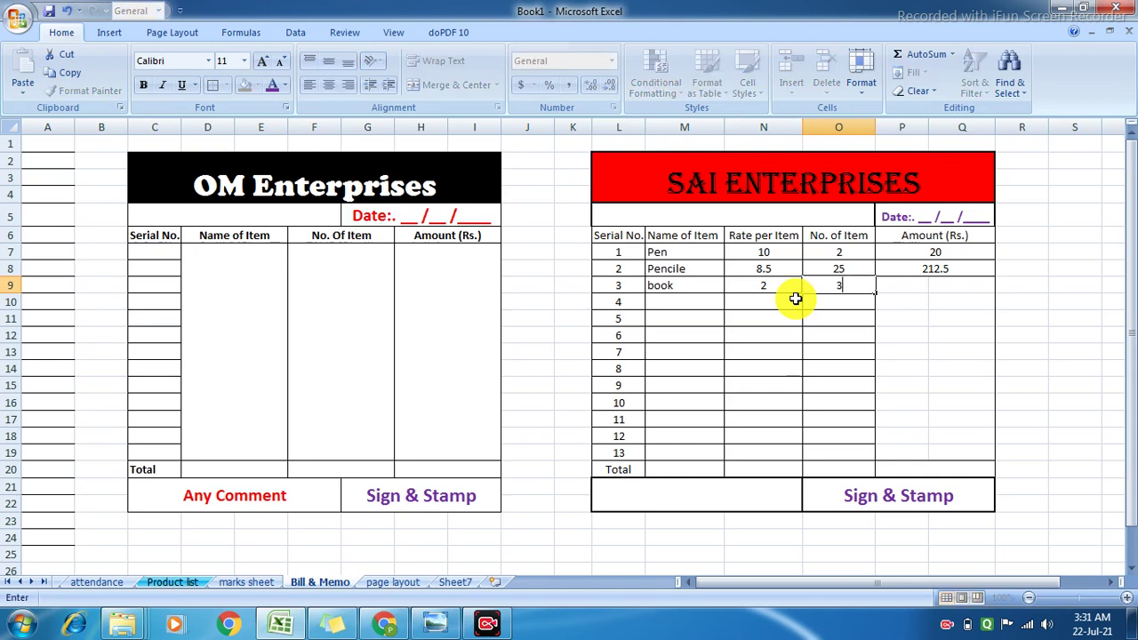
{"action": "left_click", "coordinate": [922, 347]}
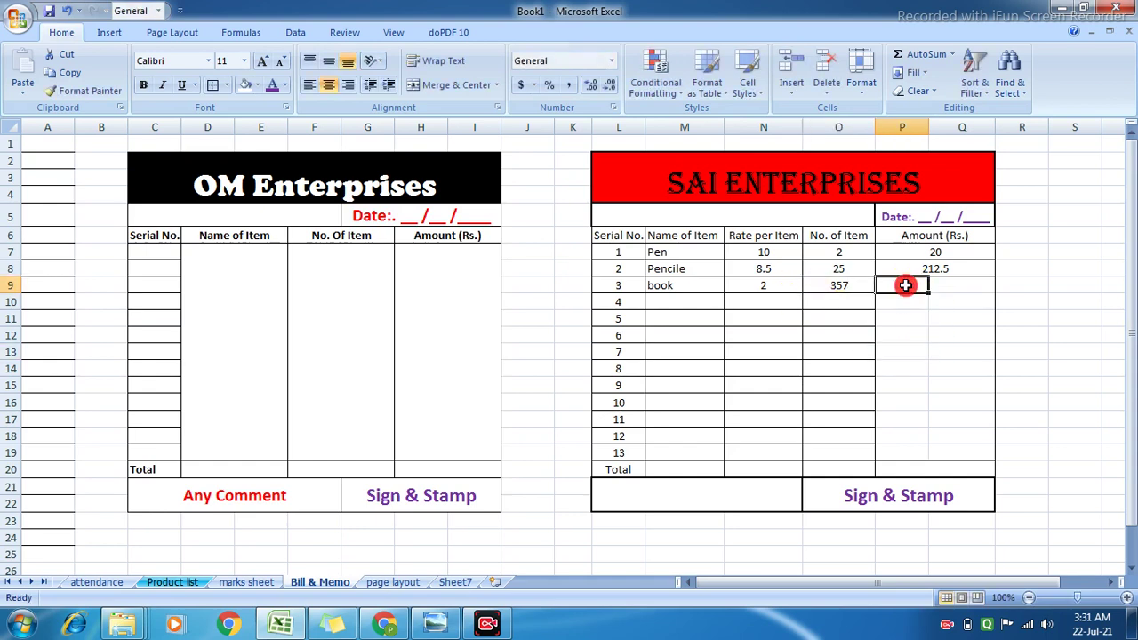
Step: Merge P9:Q9 and enter =N9*O9 there, giving the book amount 714
{"action": "left_click_drag", "start_coordinate": [906, 286], "coordinate": [945, 285]}
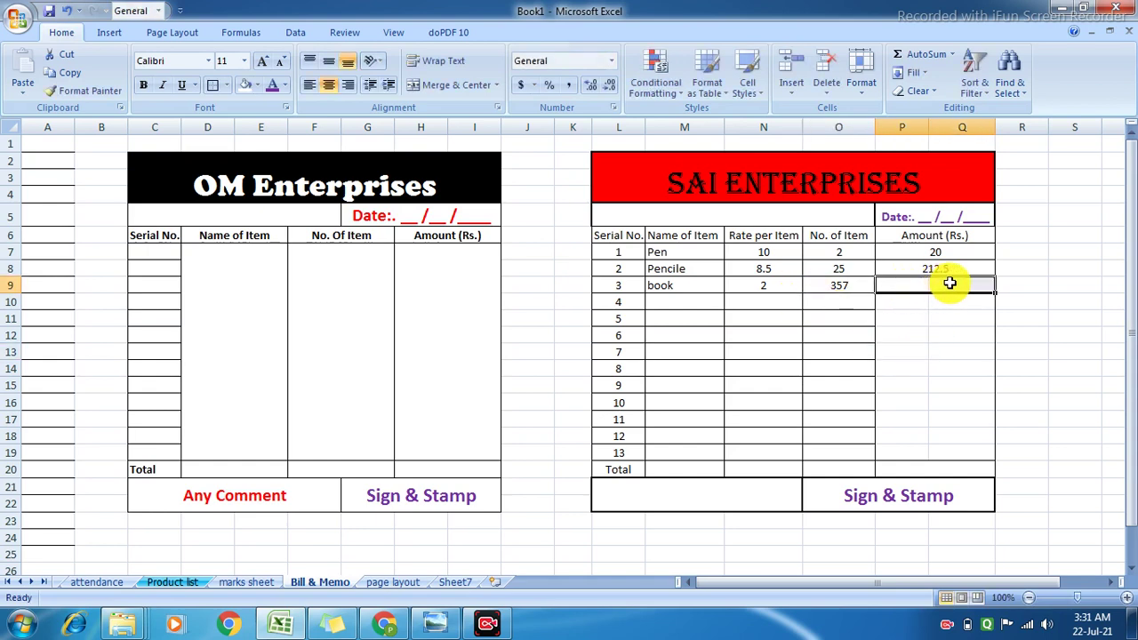
{"action": "left_click", "coordinate": [437, 84]}
{"action": "left_click", "coordinate": [940, 320]}
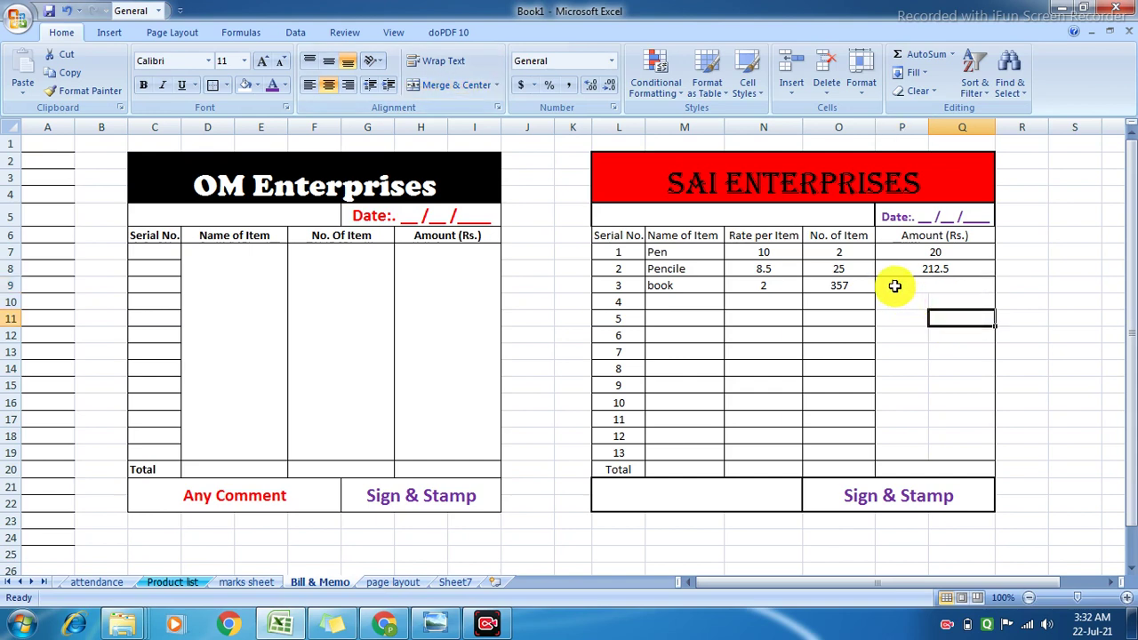
{"action": "left_click", "coordinate": [898, 285]}
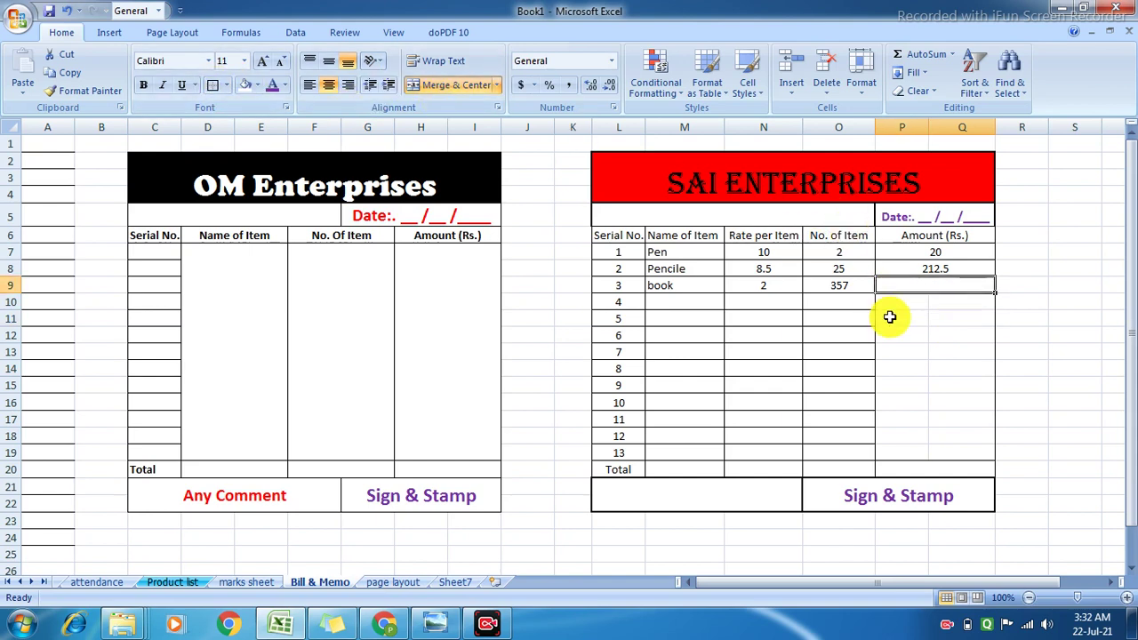
{"action": "type", "text": "+"}
{"action": "key", "text": "BackSpace"}
{"action": "type", "text": "="}
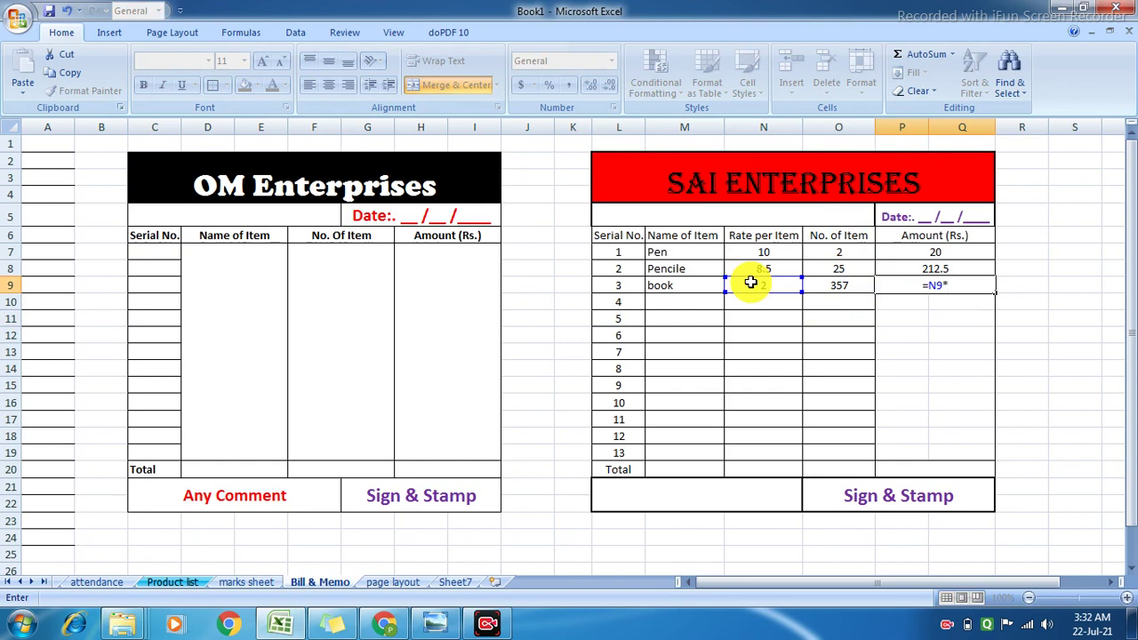
{"action": "left_click", "coordinate": [836, 286]}
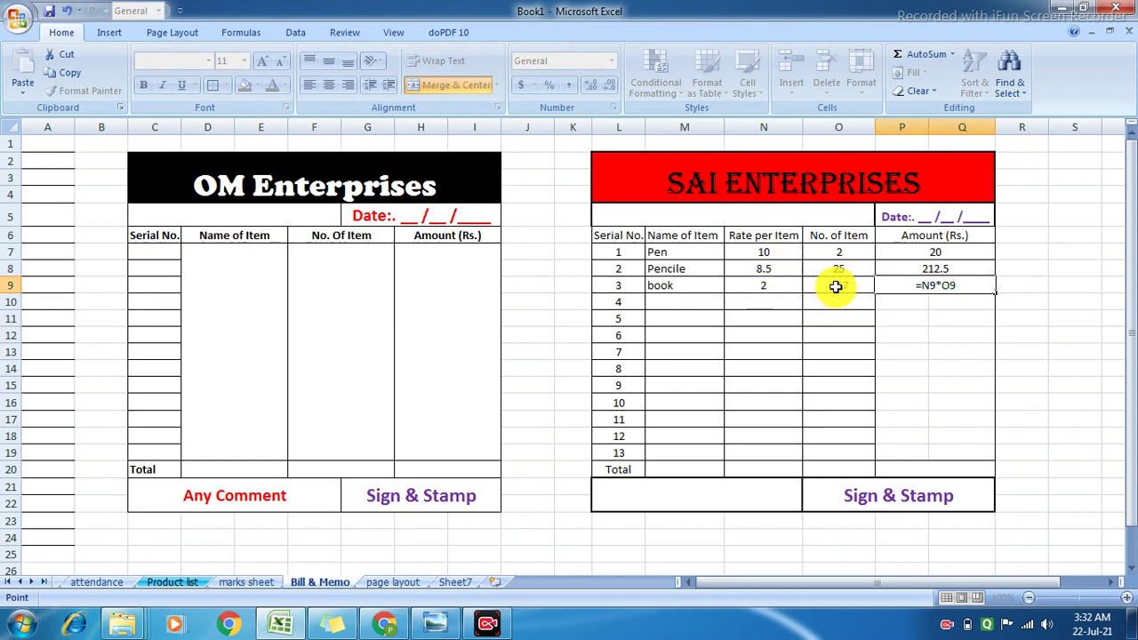
{"action": "key", "text": "Return"}
{"action": "left_click", "coordinate": [1086, 379]}
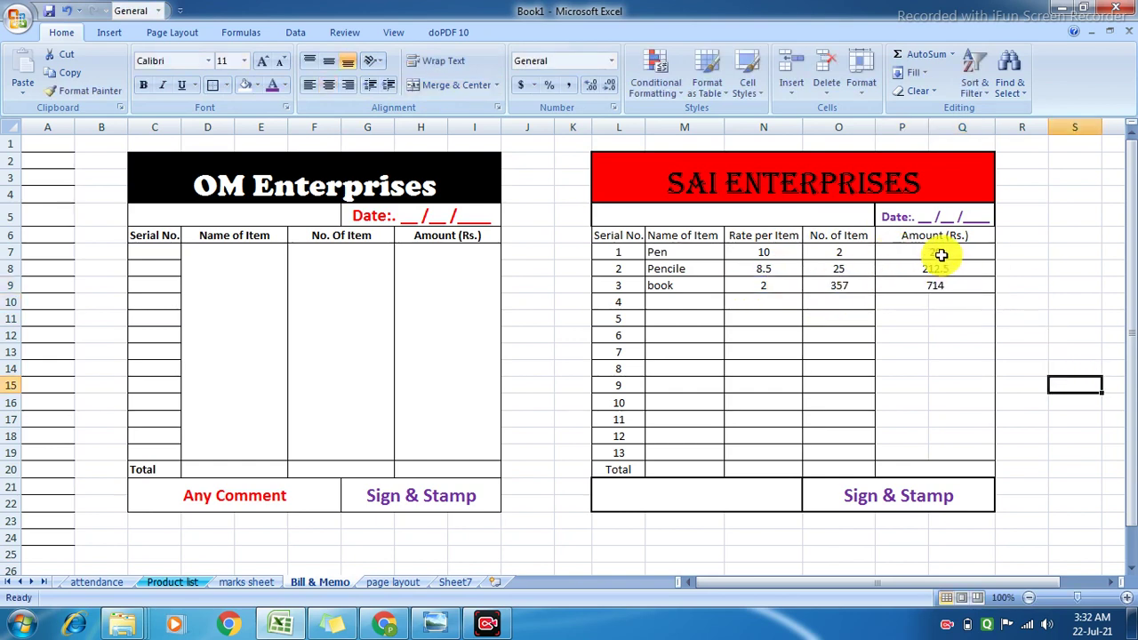
{"action": "left_click_drag", "start_coordinate": [936, 253], "coordinate": [942, 451]}
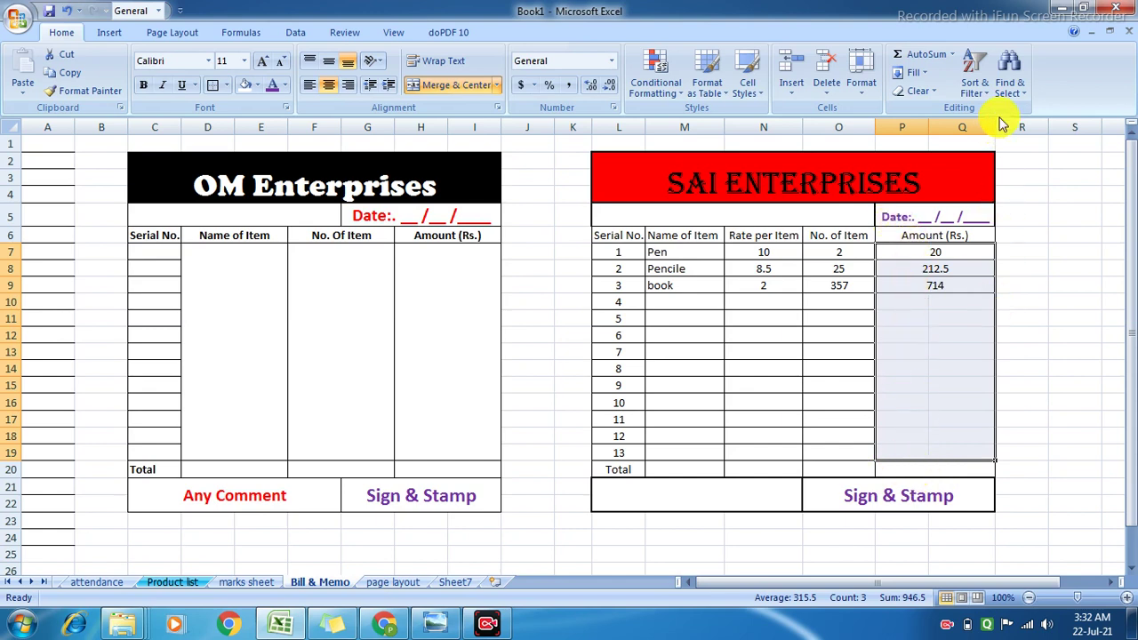
Step: AutoSum the three item amounts to show the 946.5 total in row 19
{"action": "left_click", "coordinate": [925, 61]}
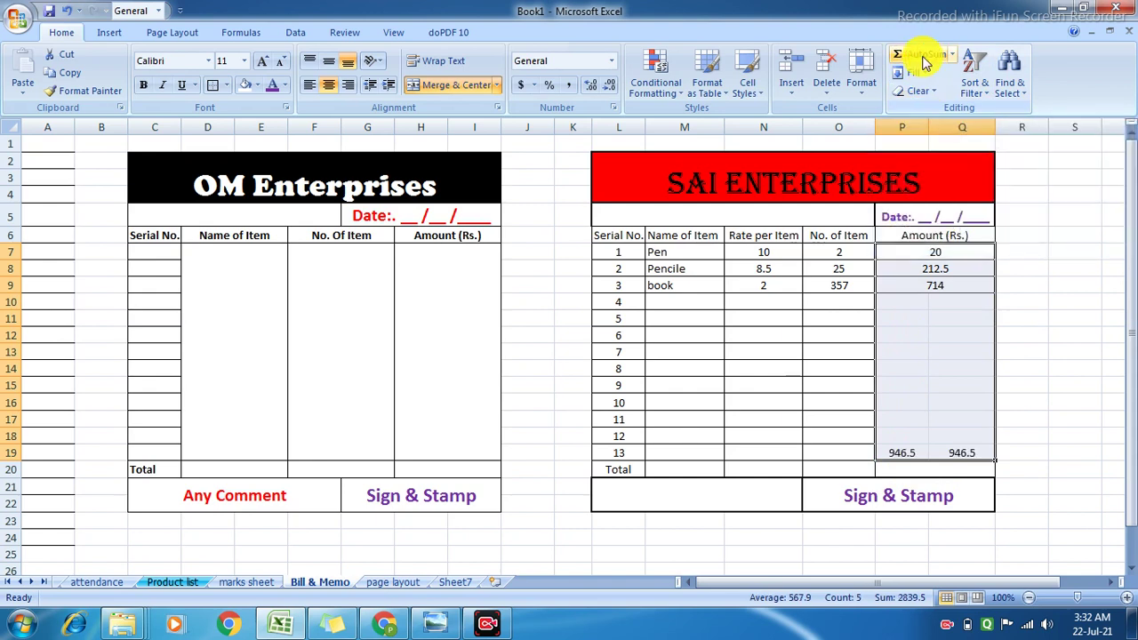
{"action": "left_click", "coordinate": [953, 463]}
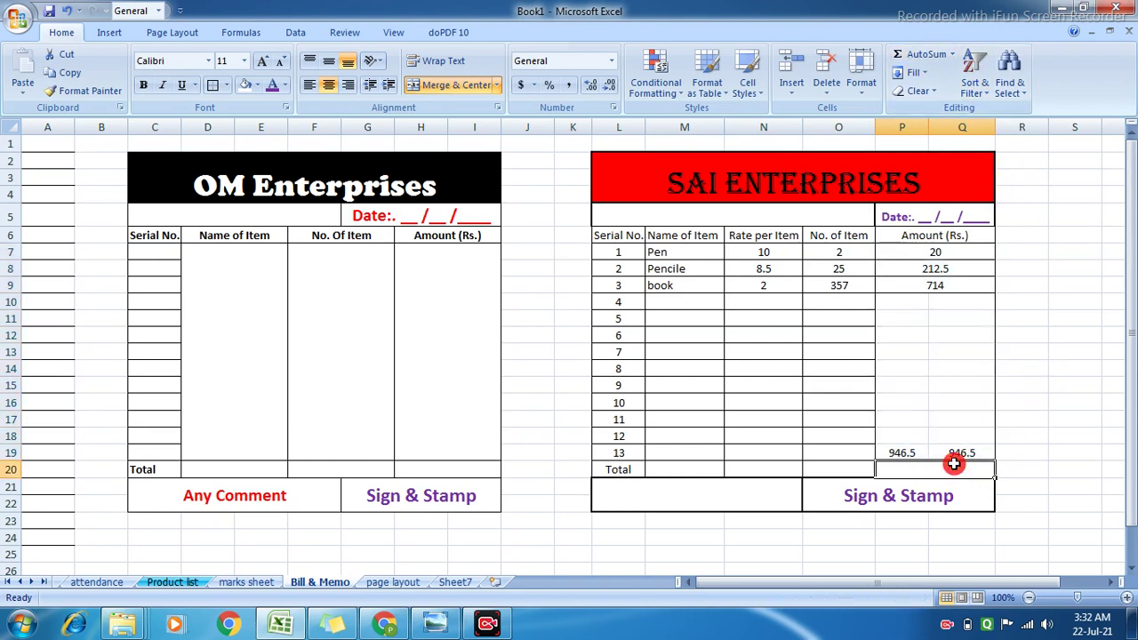
{"action": "left_click", "coordinate": [906, 452]}
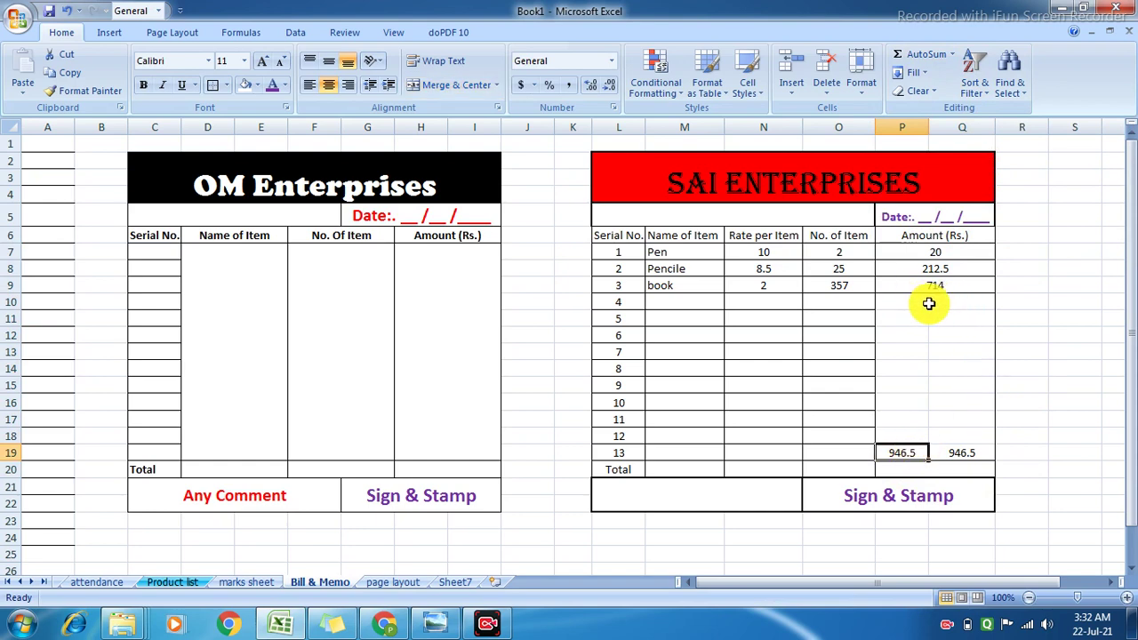
{"action": "left_click_drag", "start_coordinate": [894, 302], "coordinate": [961, 451]}
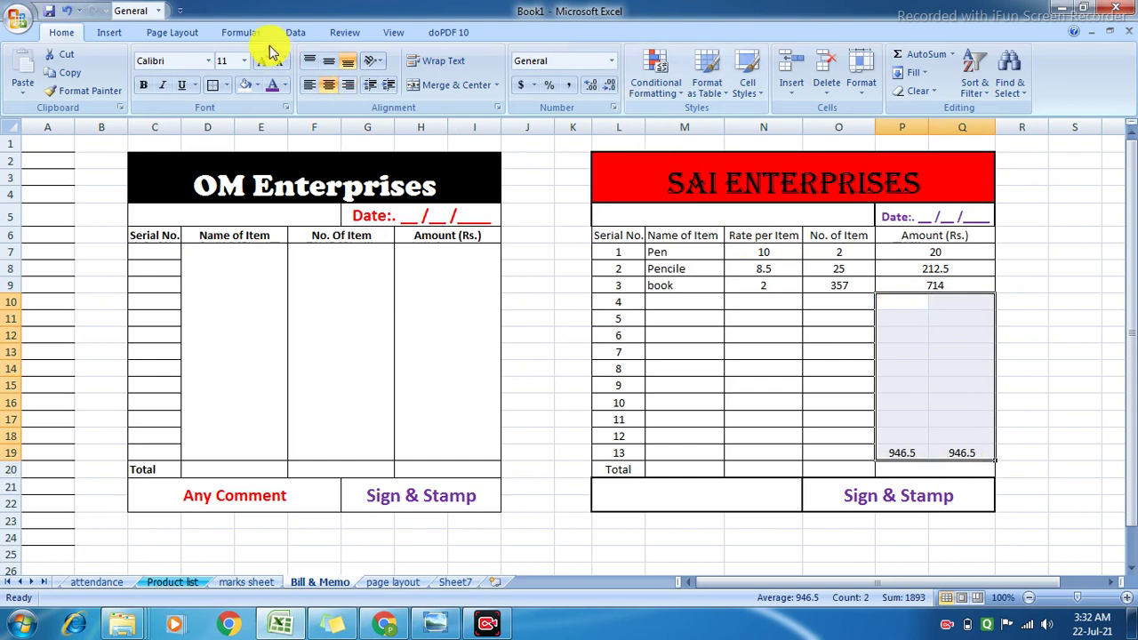
Step: Cancel the multi-cell merge and give Amount cells P10:Q19 all borders
{"action": "left_click", "coordinate": [458, 89]}
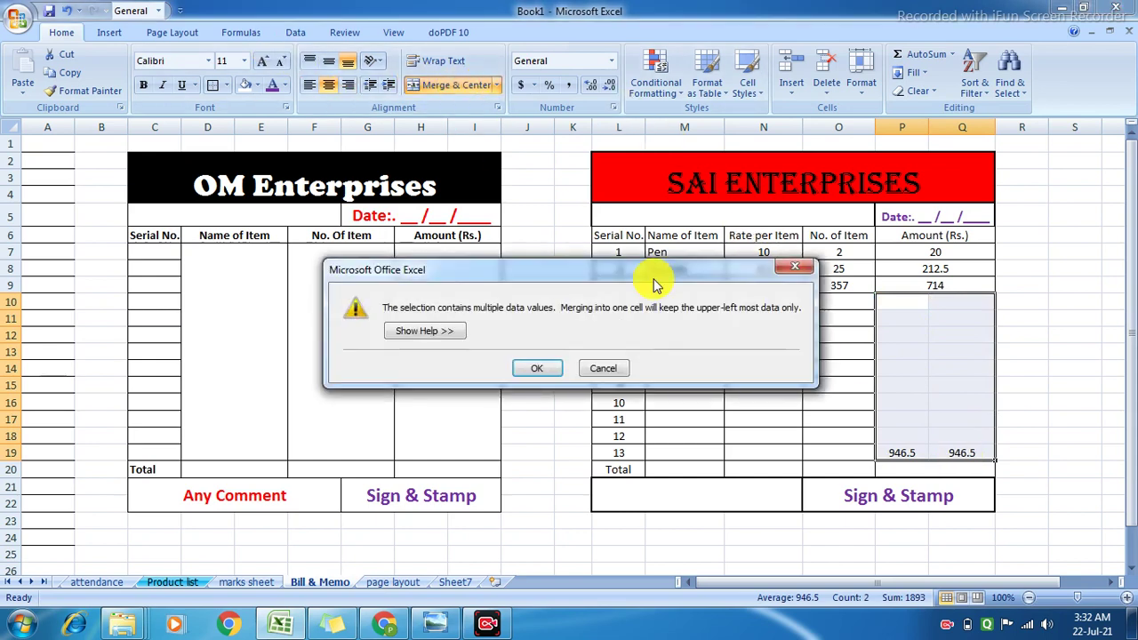
{"action": "left_click", "coordinate": [603, 368]}
{"action": "left_click", "coordinate": [945, 384]}
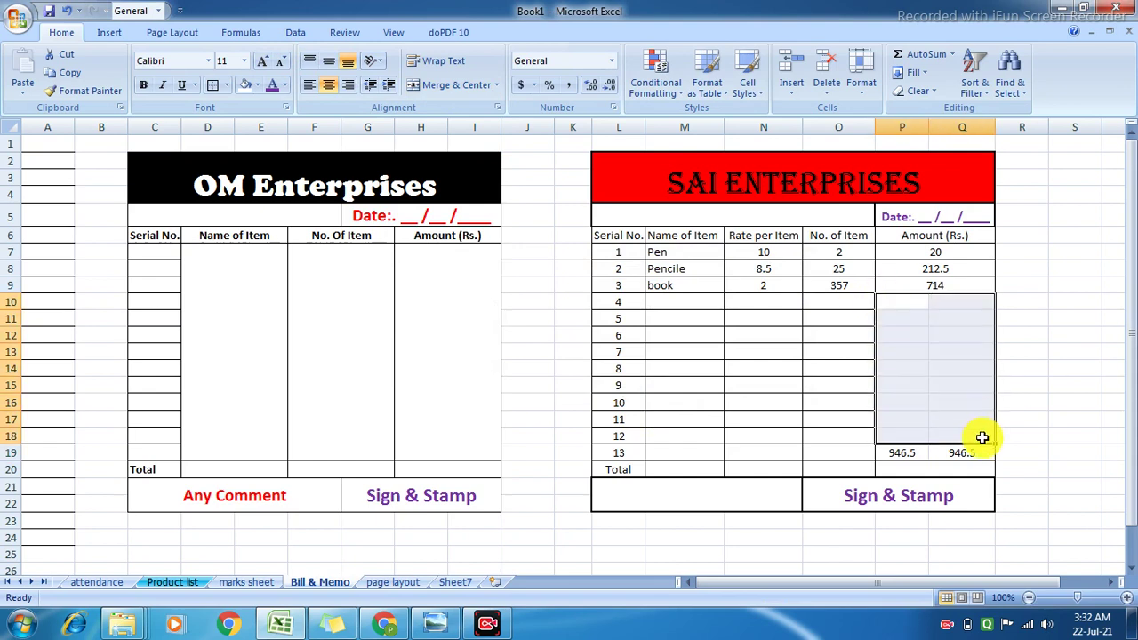
{"action": "left_click_drag", "start_coordinate": [882, 297], "coordinate": [981, 454]}
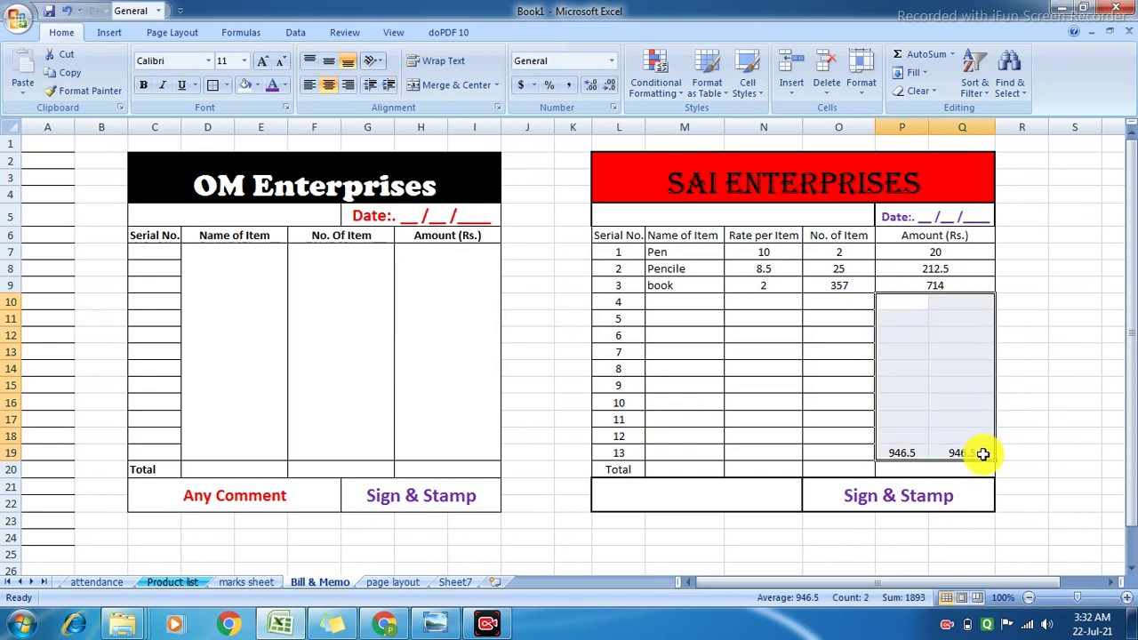
{"action": "left_click", "coordinate": [227, 87]}
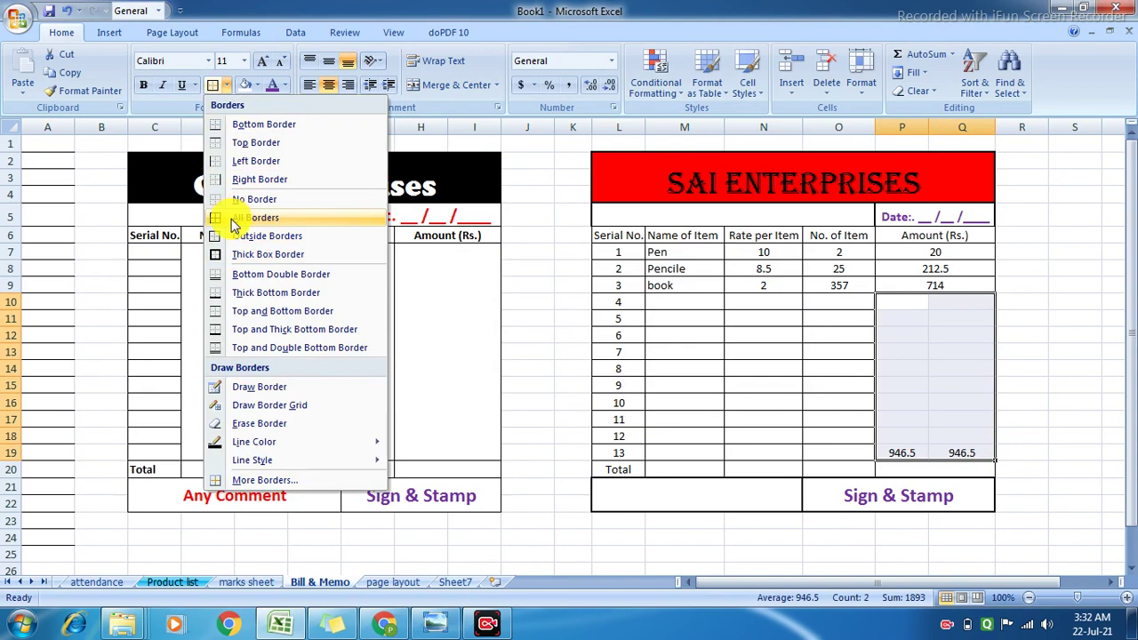
{"action": "left_click", "coordinate": [233, 224]}
Step: Merge the Amount cell pairs in rows 10 to 14 individually
{"action": "left_click_drag", "start_coordinate": [887, 300], "coordinate": [974, 301]}
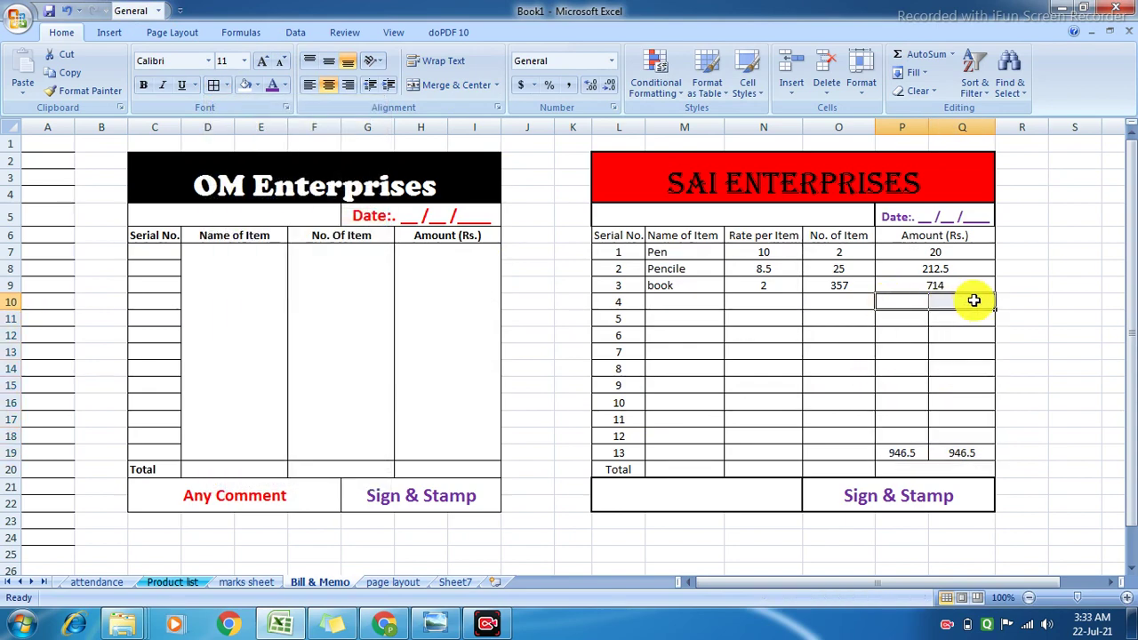
{"action": "left_click", "coordinate": [228, 86]}
{"action": "left_click", "coordinate": [435, 85]}
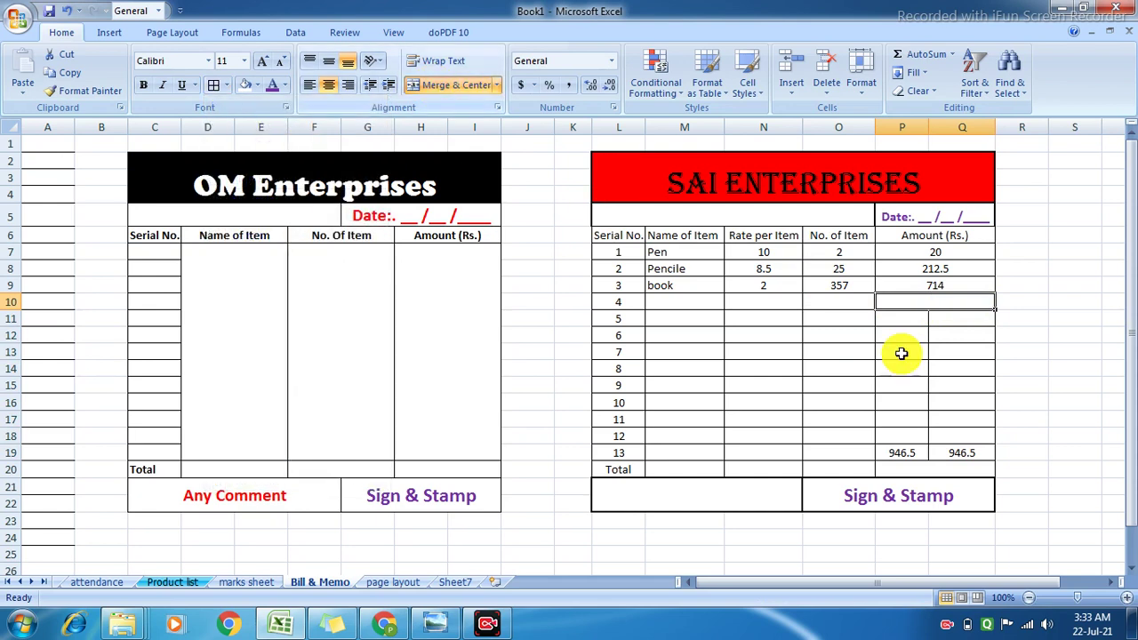
{"action": "left_click_drag", "start_coordinate": [902, 318], "coordinate": [943, 319]}
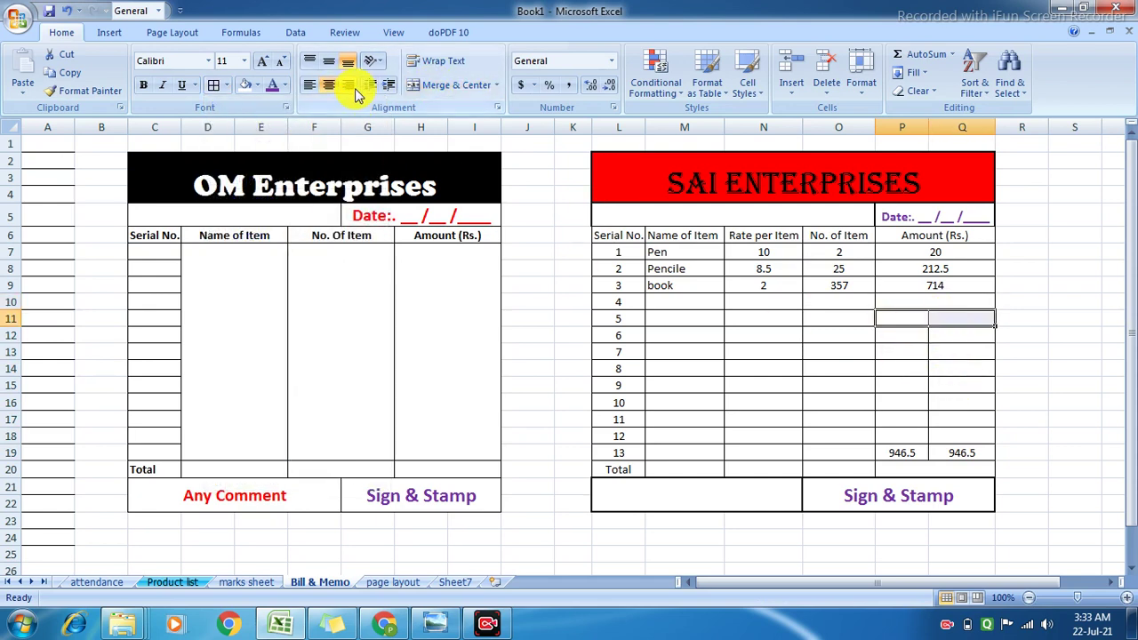
{"action": "left_click", "coordinate": [437, 84]}
{"action": "left_click_drag", "start_coordinate": [892, 332], "coordinate": [969, 330]}
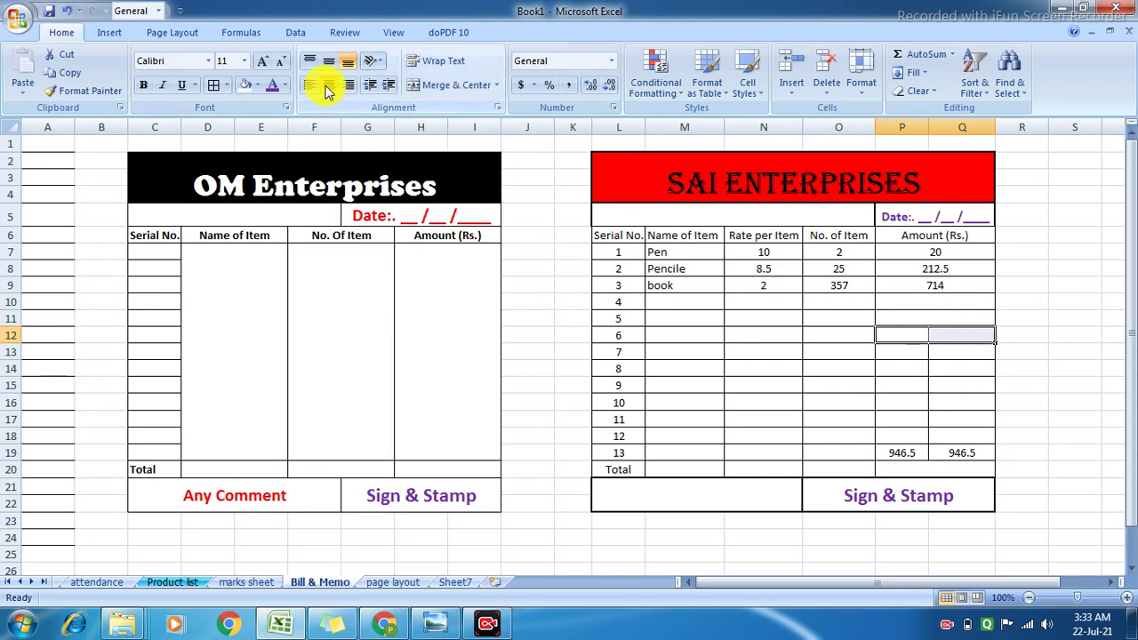
{"action": "left_click", "coordinate": [452, 84]}
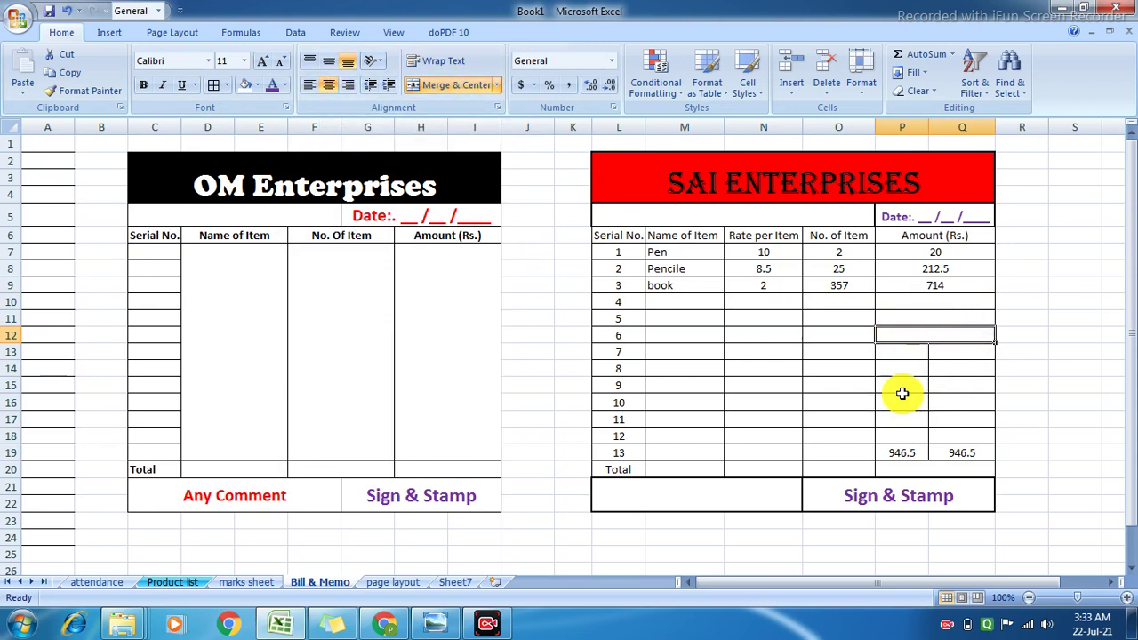
{"action": "left_click_drag", "start_coordinate": [885, 354], "coordinate": [945, 354]}
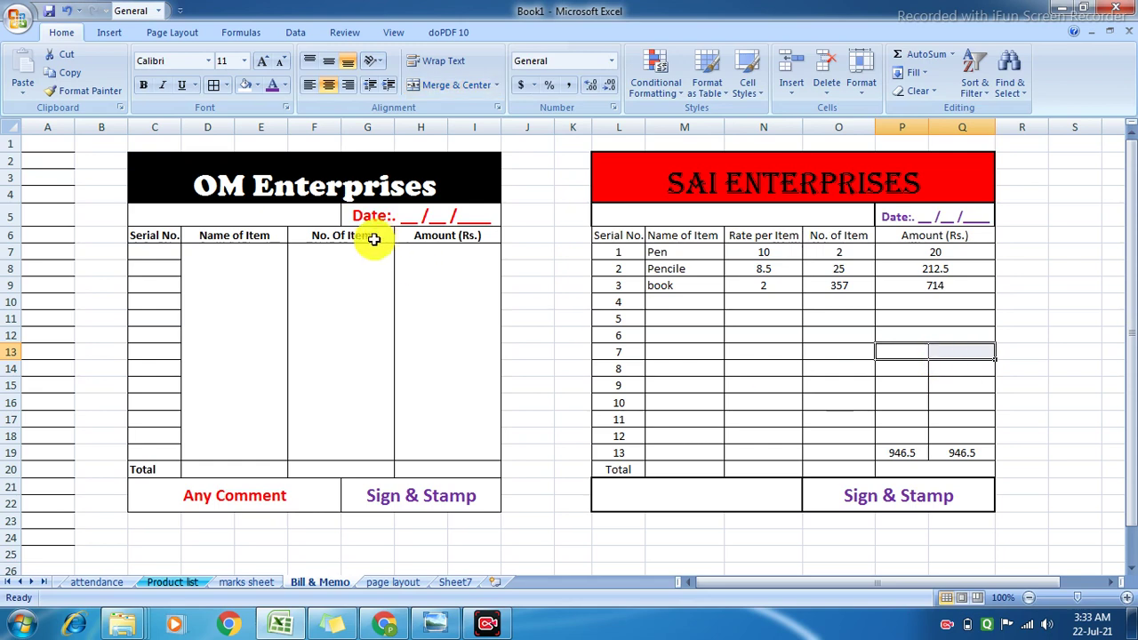
{"action": "left_click", "coordinate": [458, 87]}
{"action": "left_click_drag", "start_coordinate": [882, 371], "coordinate": [944, 372]}
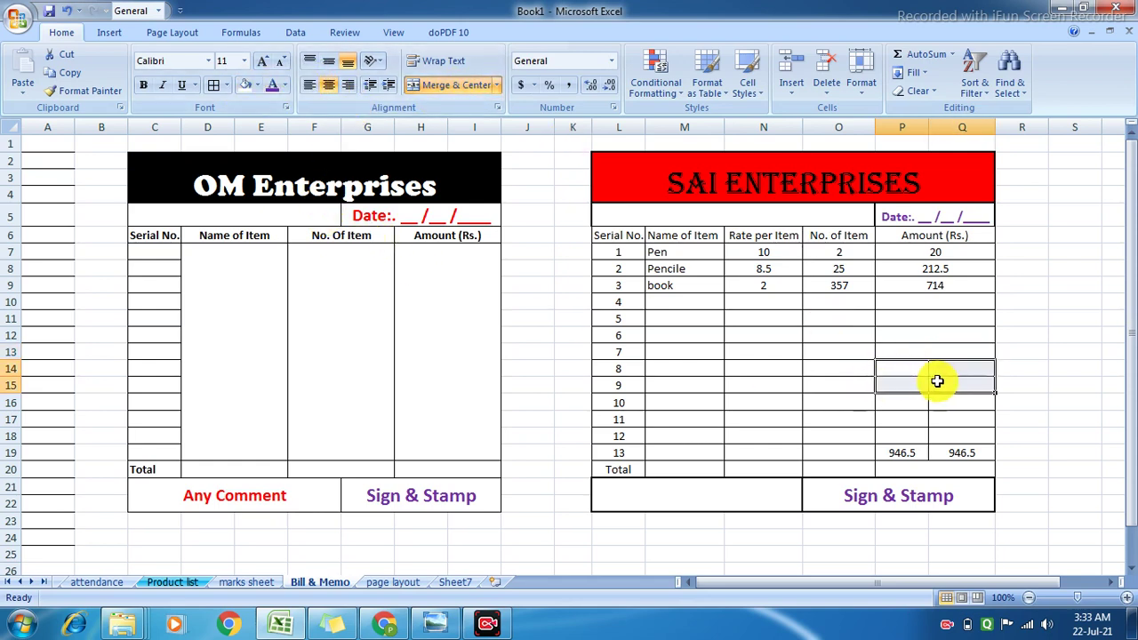
{"action": "left_click", "coordinate": [454, 85]}
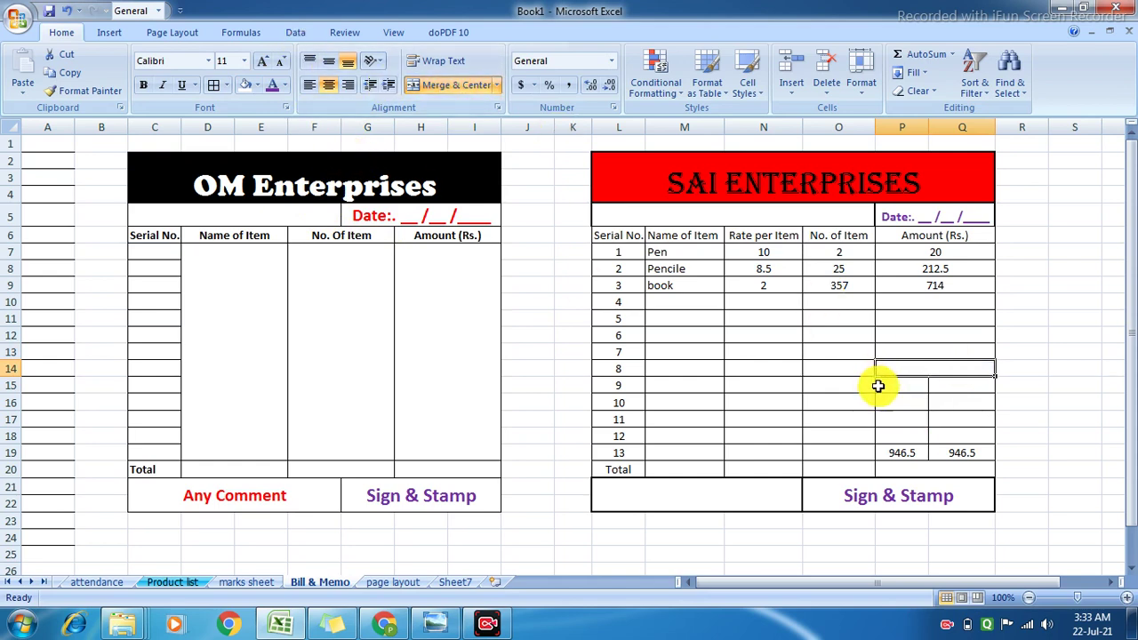
Step: Merge the Amount cell pairs in rows 15 to 18 individually
{"action": "left_click_drag", "start_coordinate": [878, 384], "coordinate": [971, 388]}
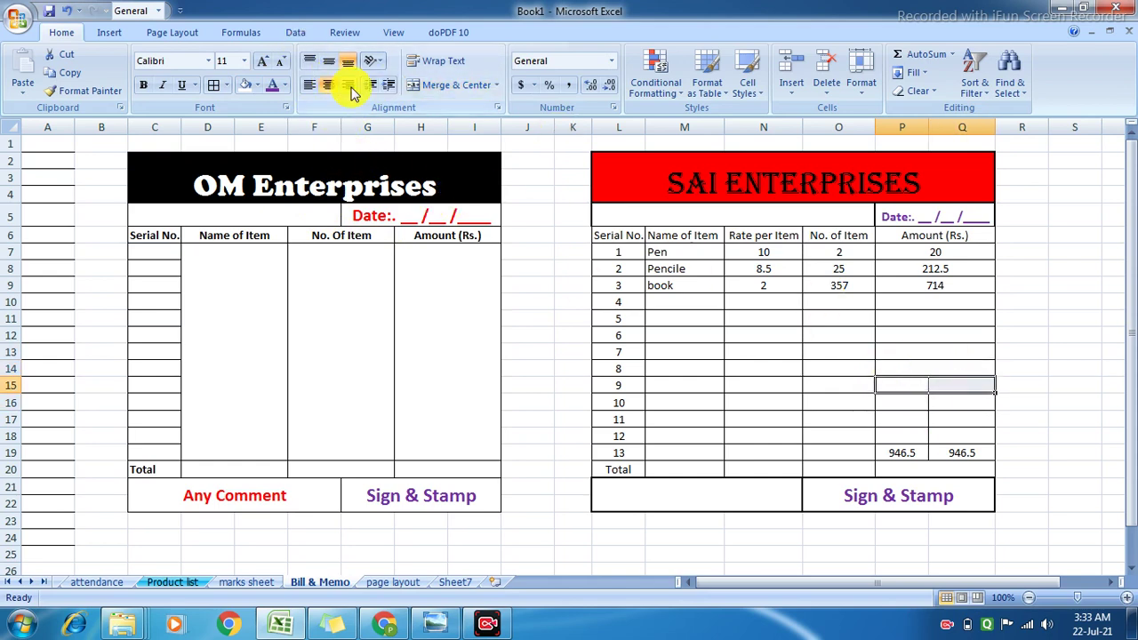
{"action": "left_click", "coordinate": [425, 91]}
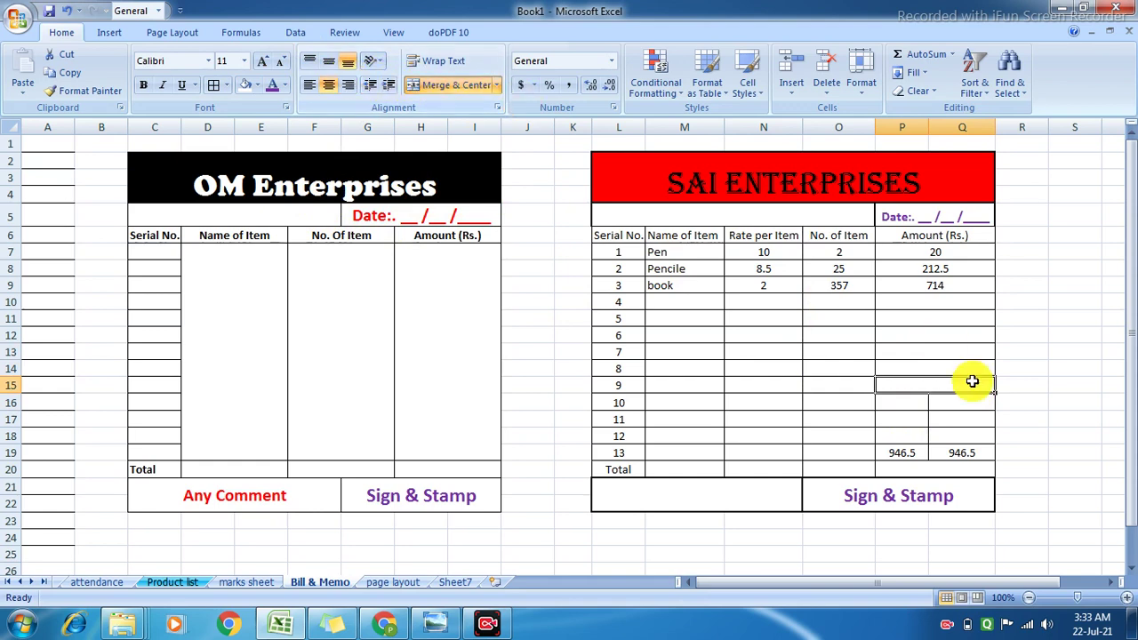
{"action": "left_click_drag", "start_coordinate": [905, 401], "coordinate": [957, 400]}
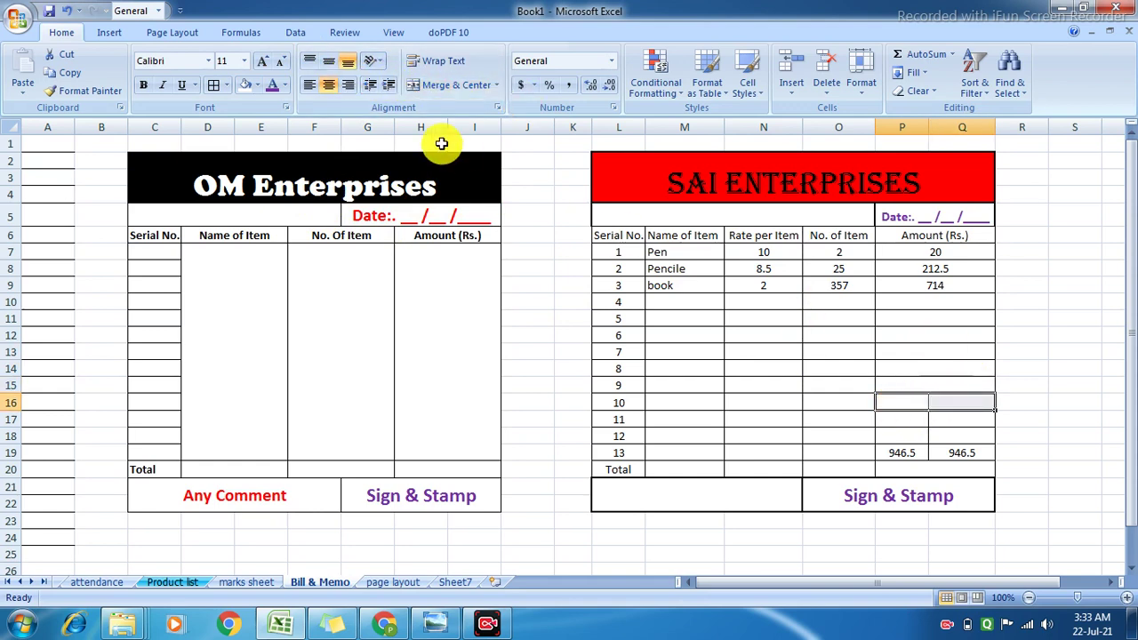
{"action": "left_click", "coordinate": [445, 85]}
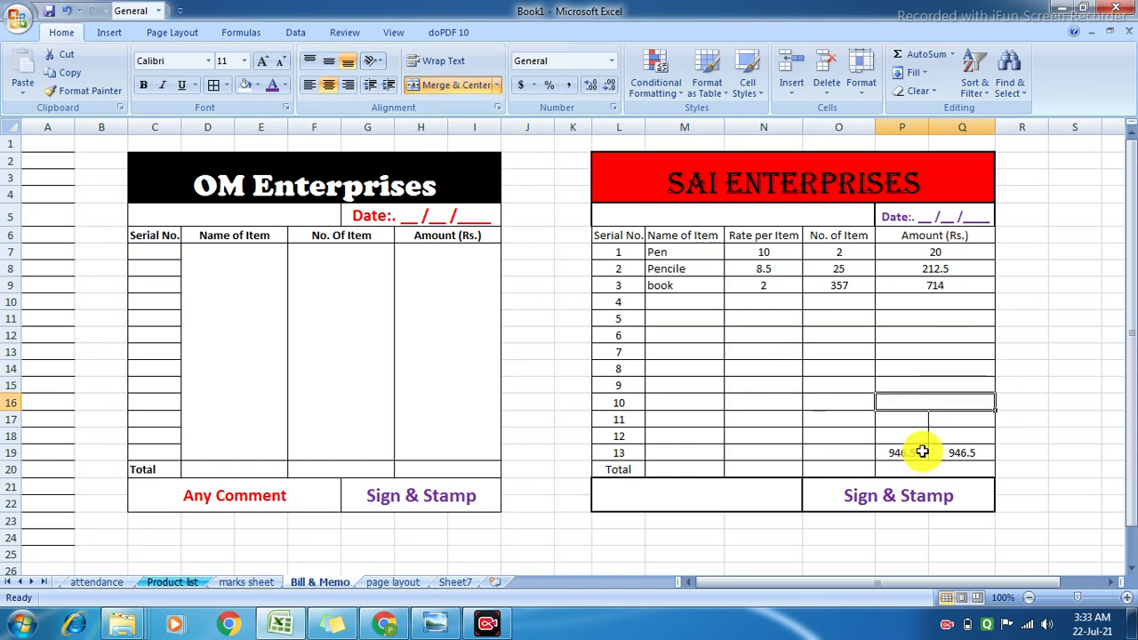
{"action": "left_click_drag", "start_coordinate": [881, 420], "coordinate": [940, 420]}
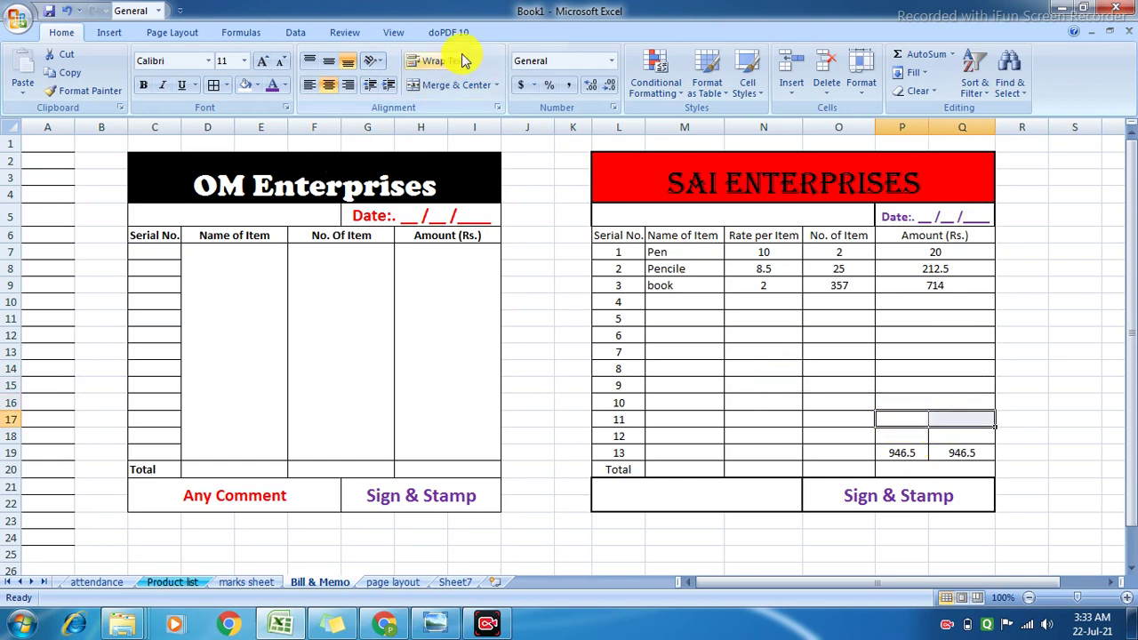
{"action": "left_click", "coordinate": [452, 84]}
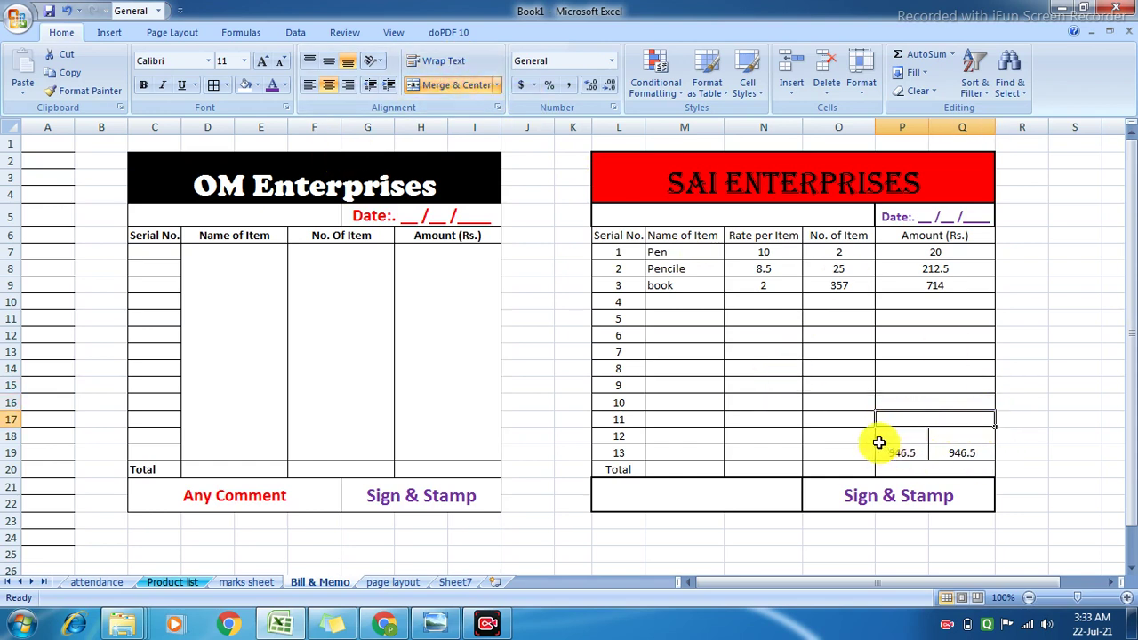
{"action": "left_click_drag", "start_coordinate": [883, 436], "coordinate": [951, 436]}
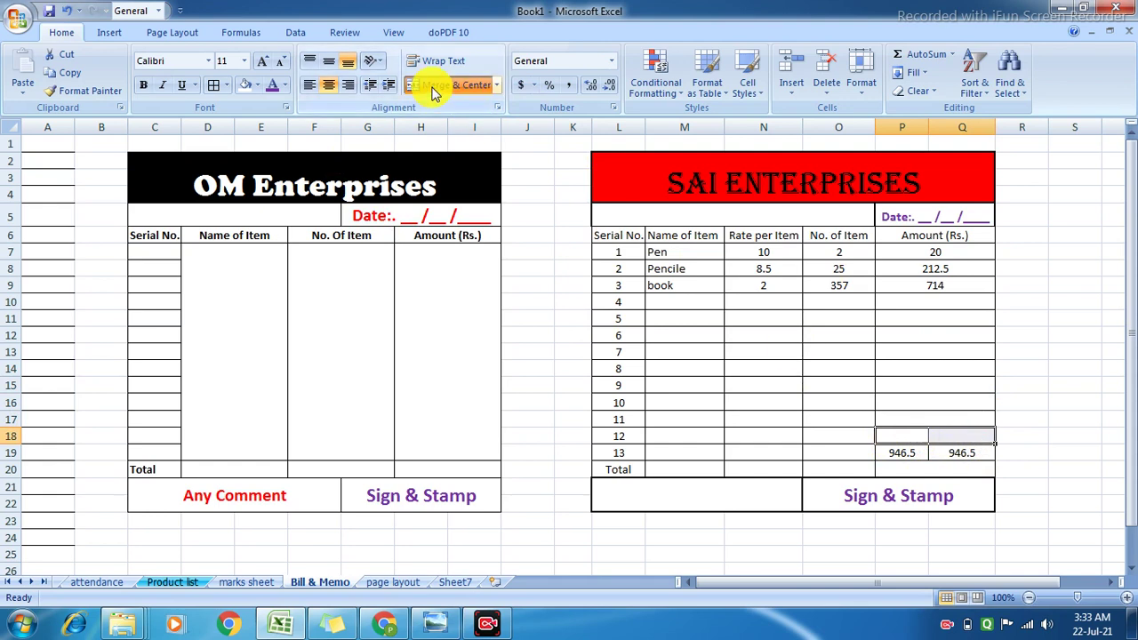
{"action": "left_click", "coordinate": [434, 86]}
{"action": "left_click", "coordinate": [902, 453]}
Step: Leave row 19's two 946.5 cells unmerged by cancelling the merge warning
{"action": "left_click_drag", "start_coordinate": [901, 452], "coordinate": [955, 455]}
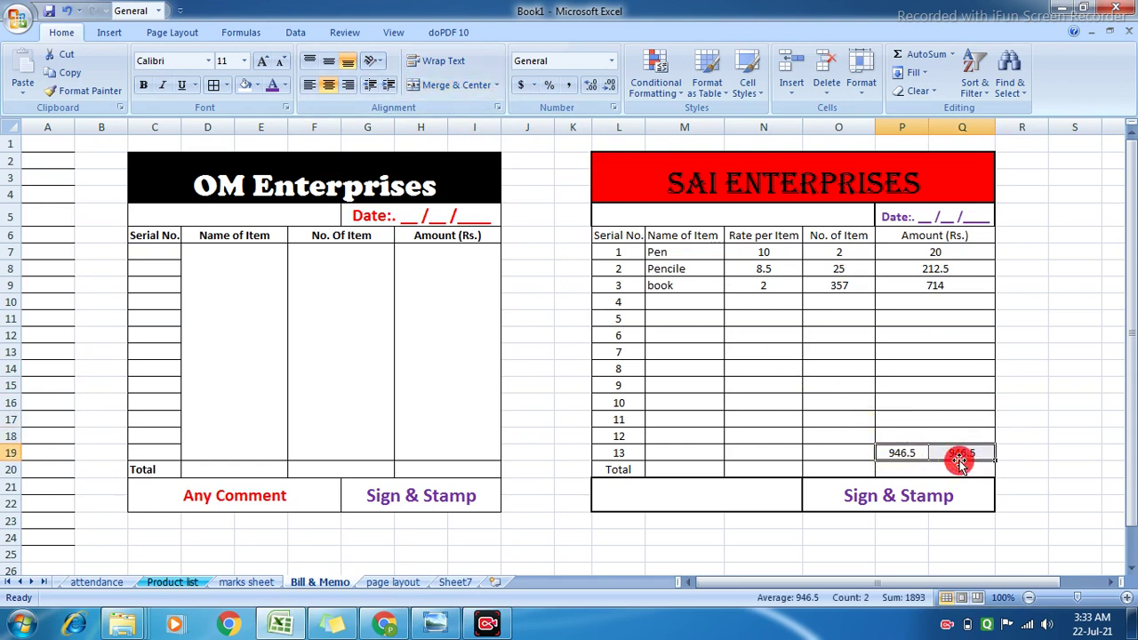
{"action": "left_click", "coordinate": [442, 92]}
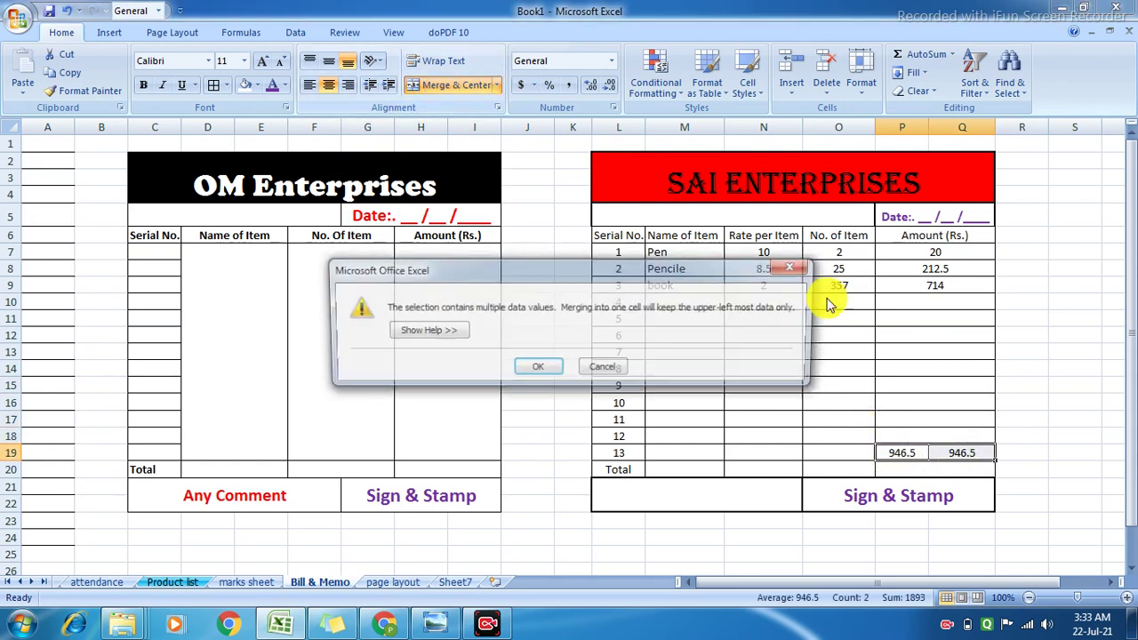
{"action": "left_click", "coordinate": [599, 370]}
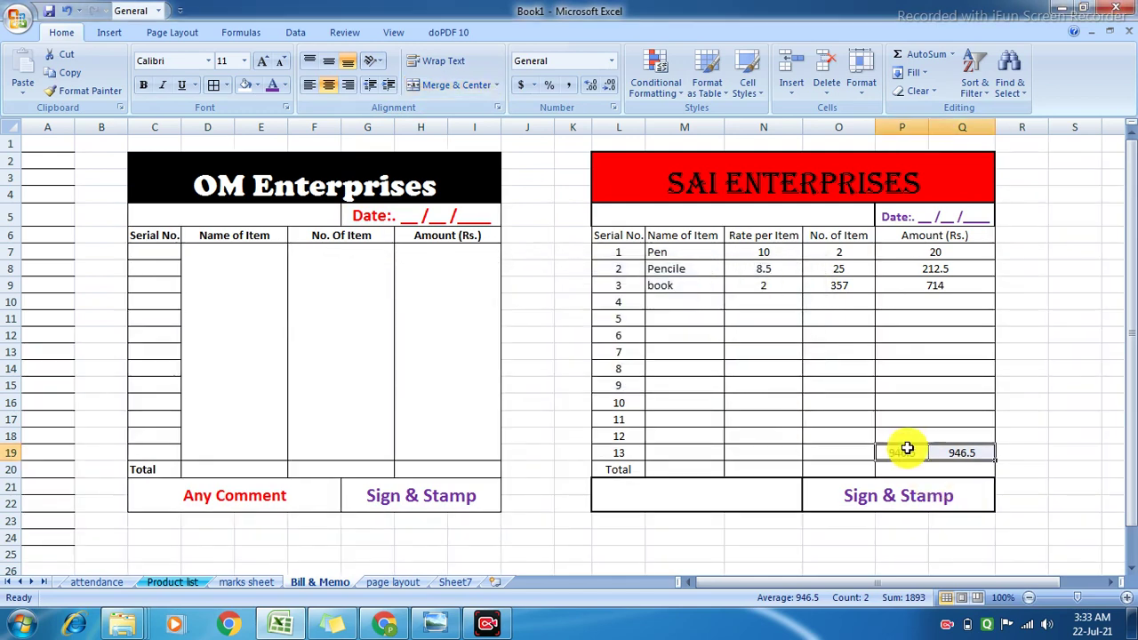
Step: Clear the stray formula from P19 and the leftover 0 from Q19
{"action": "double_click", "coordinate": [907, 453]}
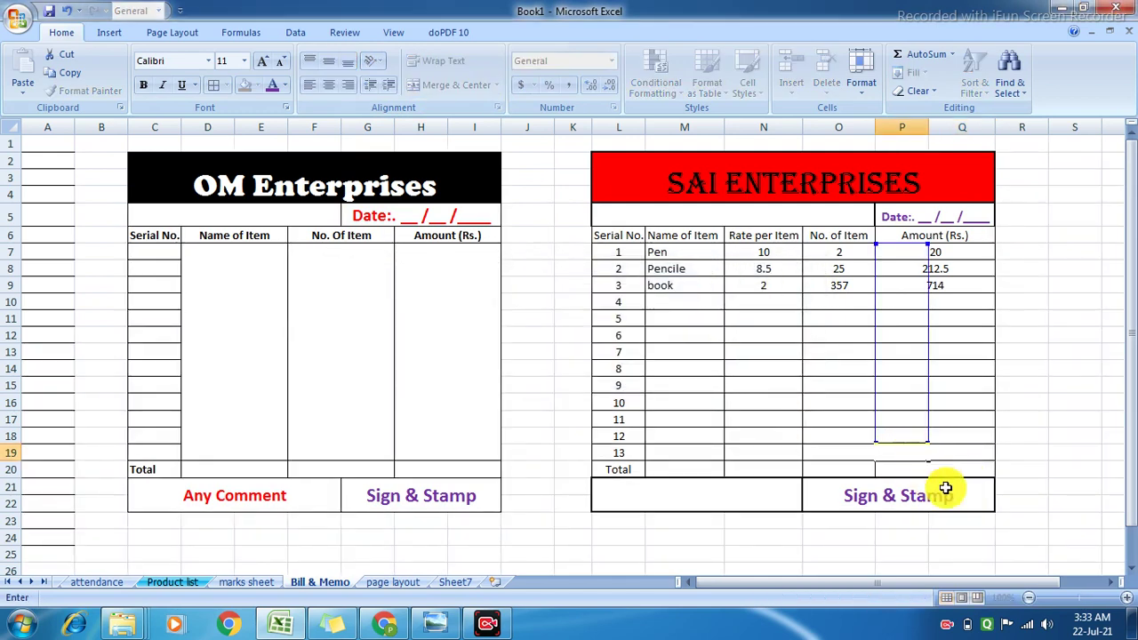
{"action": "key", "text": "Return"}
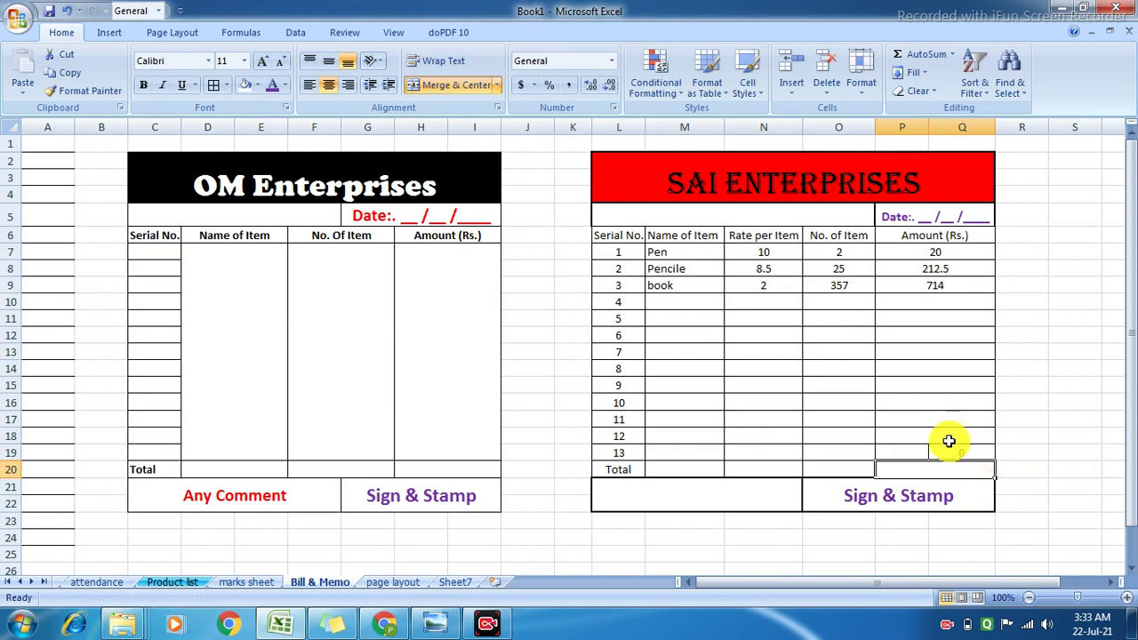
{"action": "left_click", "coordinate": [948, 456]}
{"action": "key", "text": "Delete"}
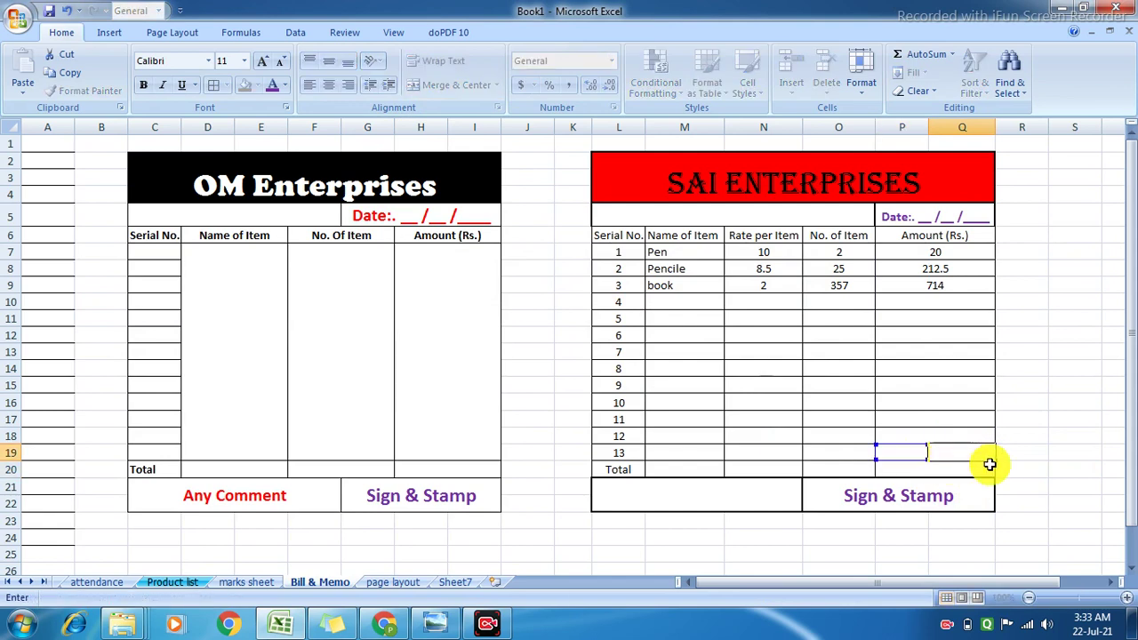
{"action": "left_click", "coordinate": [990, 464]}
Step: Merge P19:Q19 into one cell with Merge & Center, then select the Amount entries
{"action": "mouse_move", "coordinate": [887, 454]}
{"action": "left_mouse_down"}
{"action": "mouse_move", "coordinate": [986, 442]}
{"action": "mouse_move", "coordinate": [973, 451]}
{"action": "left_mouse_up"}
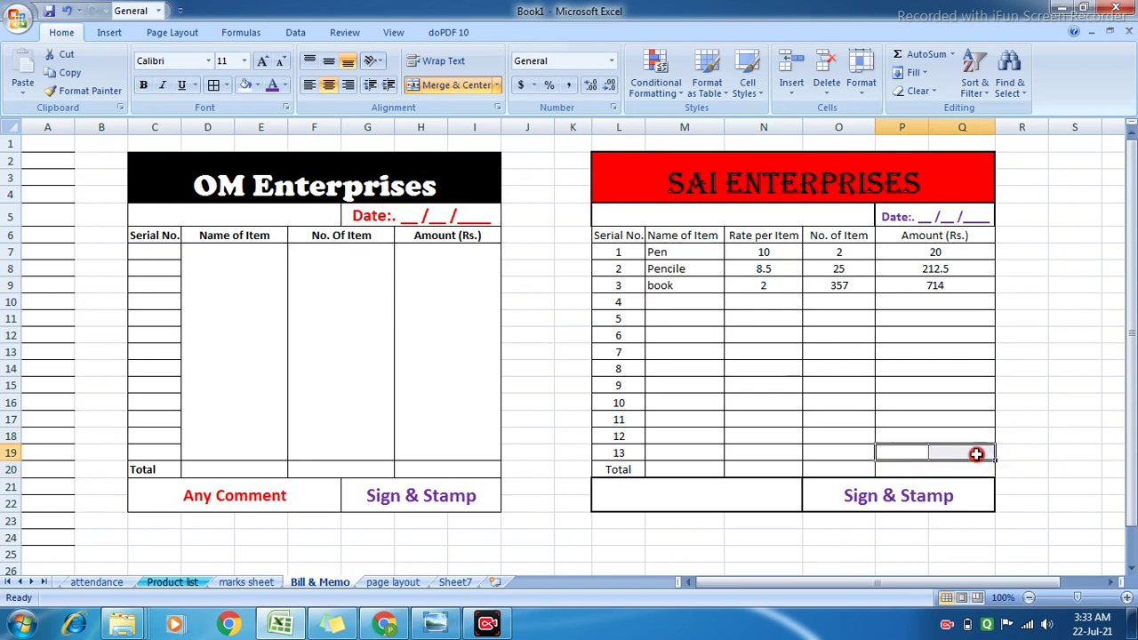
{"action": "left_click", "coordinate": [447, 89]}
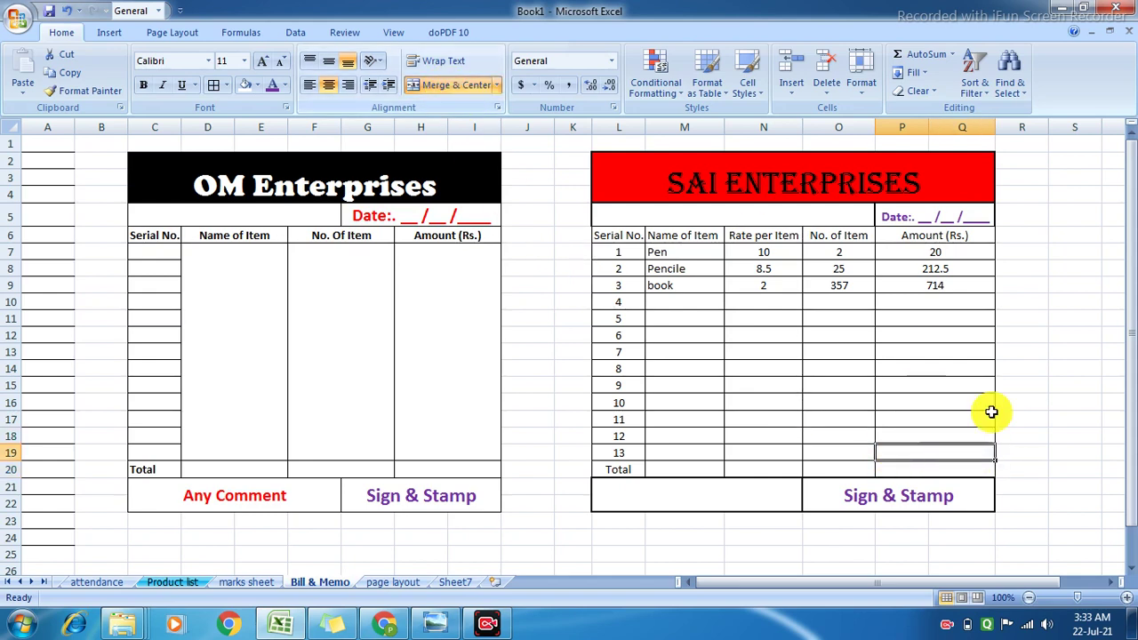
{"action": "left_click", "coordinate": [897, 466]}
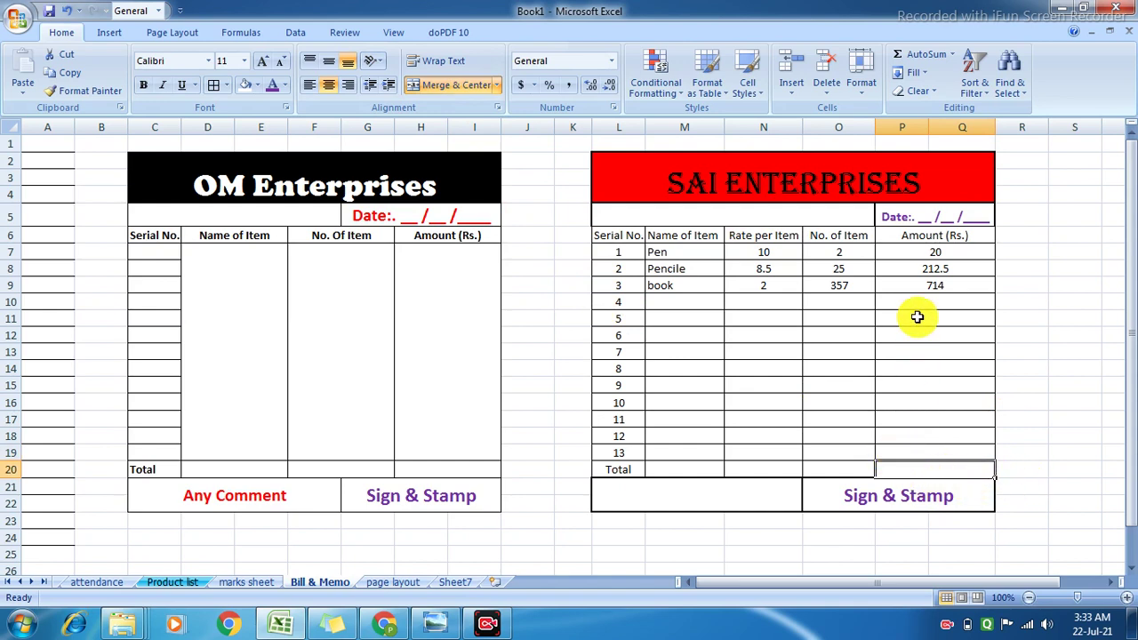
{"action": "left_click_drag", "start_coordinate": [931, 252], "coordinate": [932, 451]}
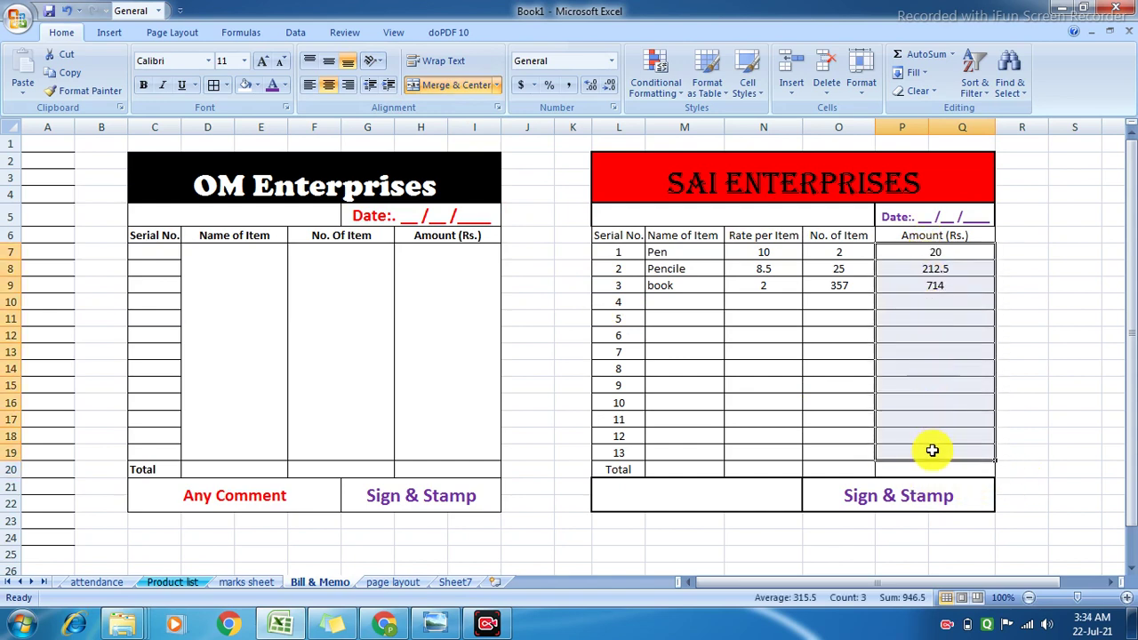
Step: AutoSum P7:Q20 so the Total row's Amount cell shows 946.5
{"action": "left_click", "coordinate": [918, 55]}
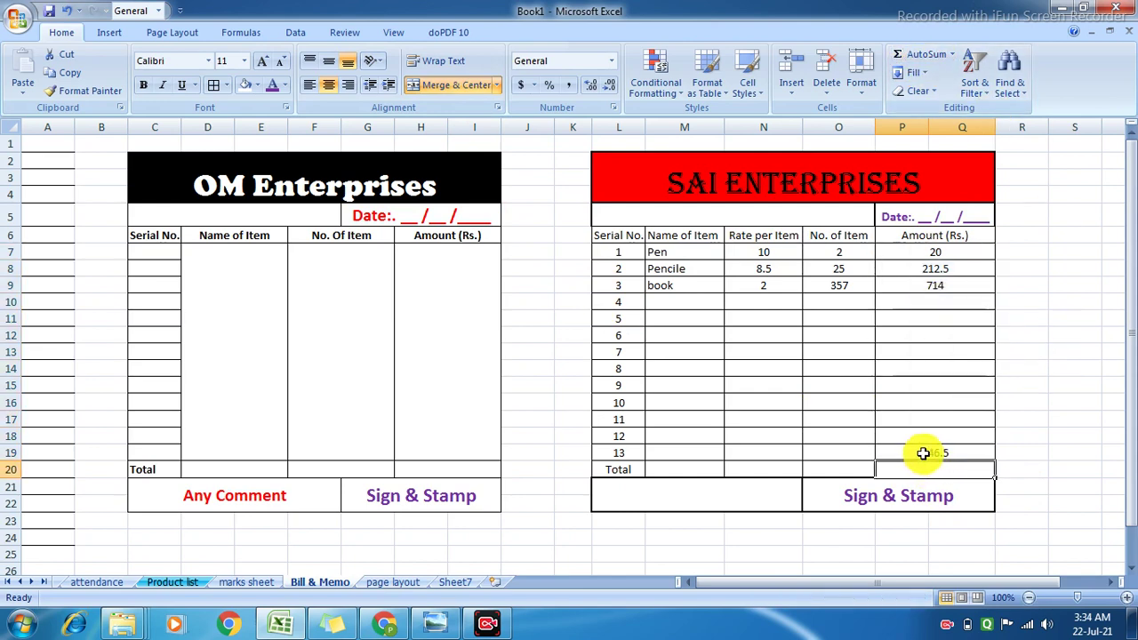
{"action": "double_click", "coordinate": [931, 453]}
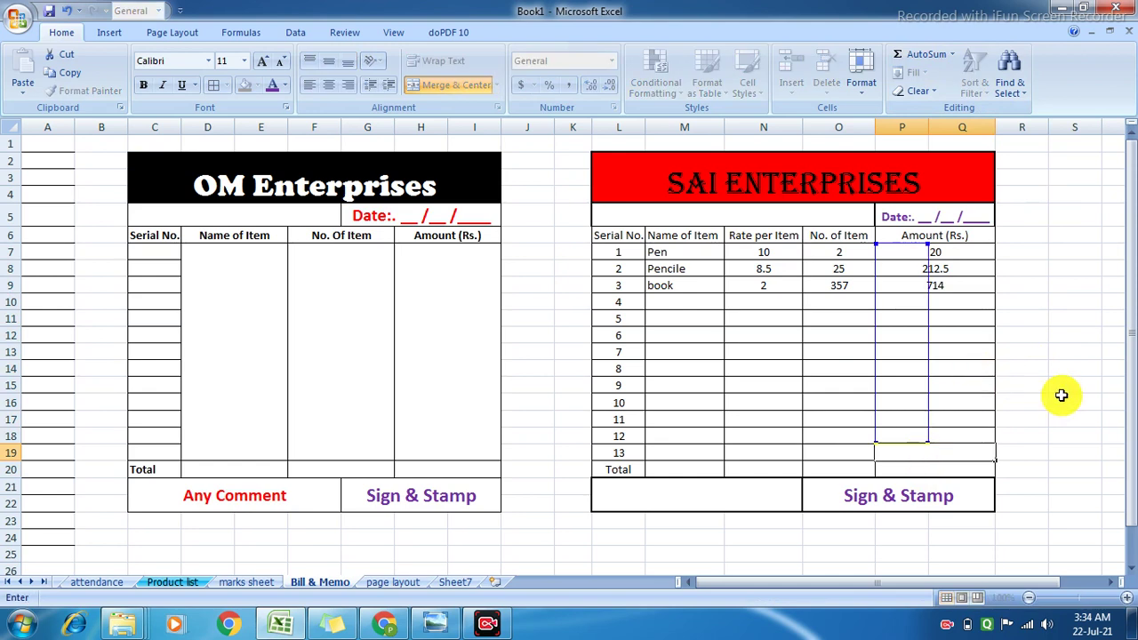
{"action": "left_click", "coordinate": [910, 260]}
{"action": "left_click_drag", "start_coordinate": [909, 260], "coordinate": [936, 476]}
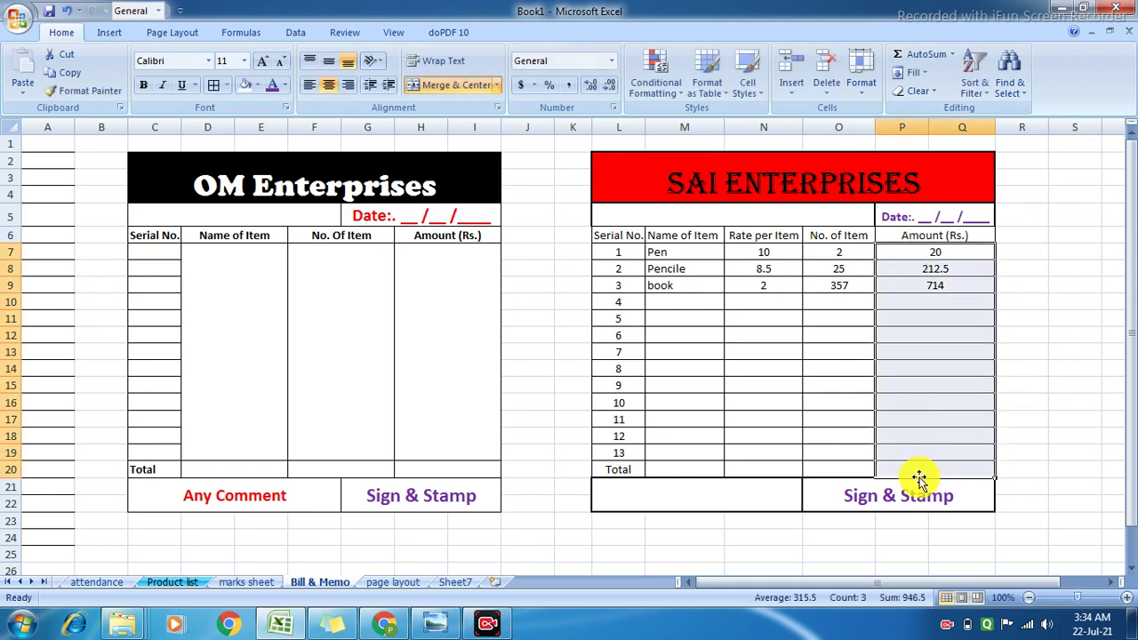
{"action": "left_click", "coordinate": [923, 54]}
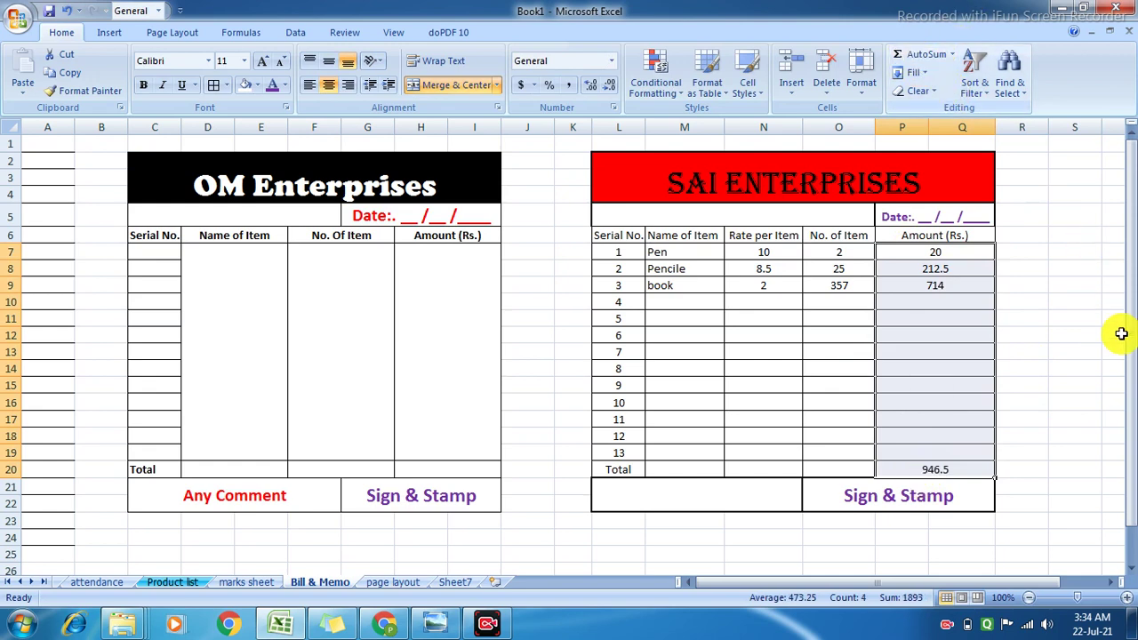
{"action": "left_click", "coordinate": [1111, 368]}
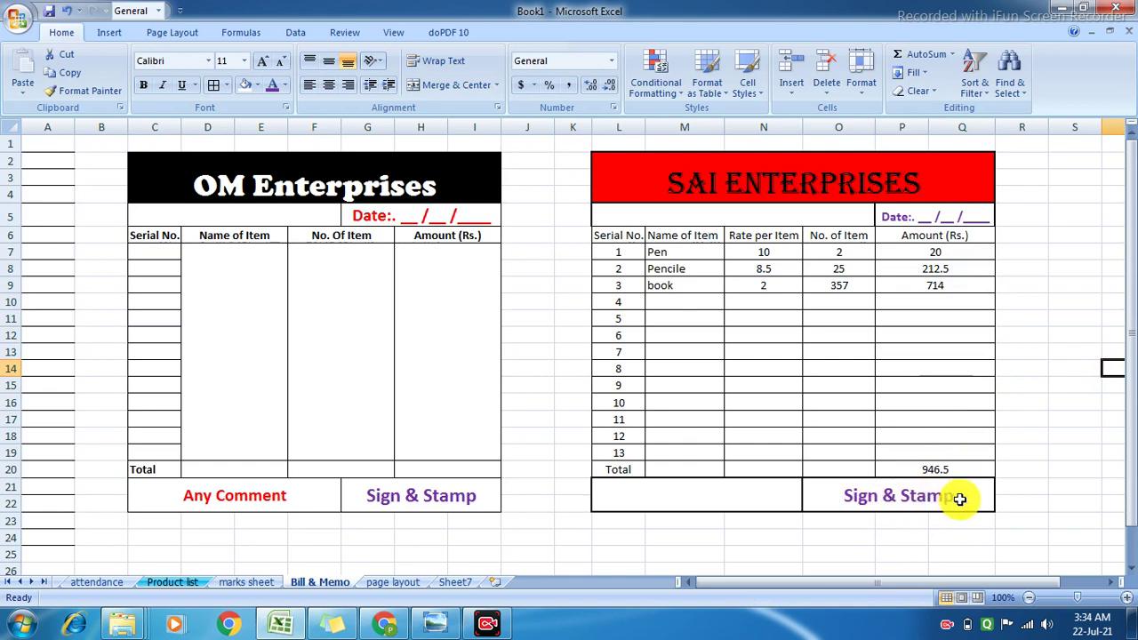
Step: Enter 'Any Comments ..Please Suscribe' in the merged comment box L21:N22
{"action": "left_click", "coordinate": [649, 492]}
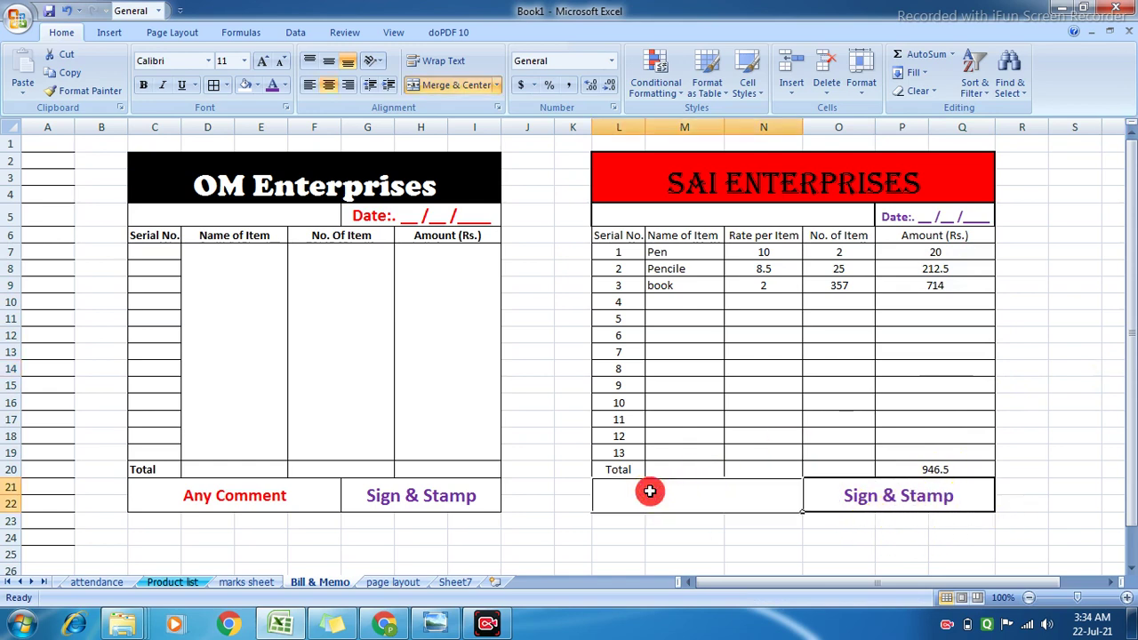
{"action": "left_click", "coordinate": [1011, 472]}
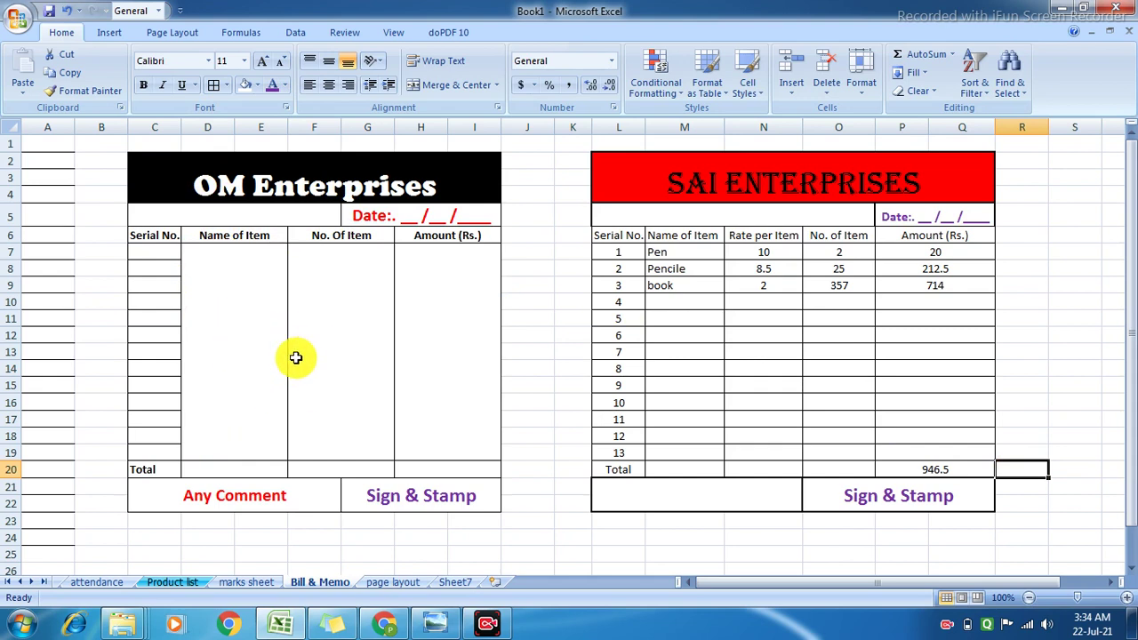
{"action": "left_click", "coordinate": [647, 498]}
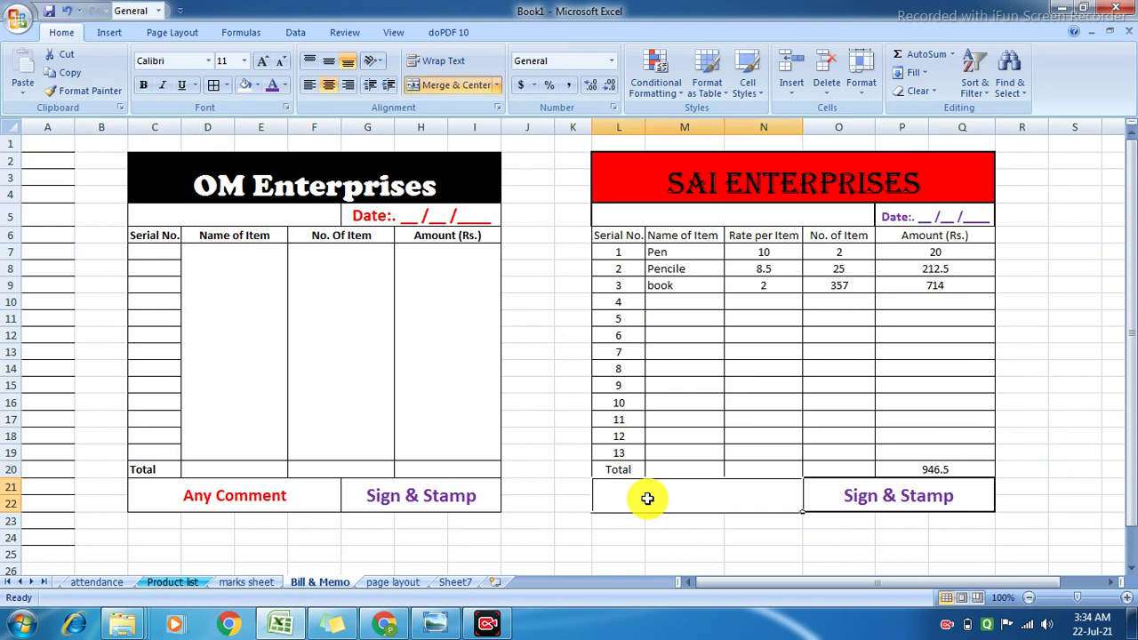
{"action": "type", "text": "Any Comments ..Please Su"}
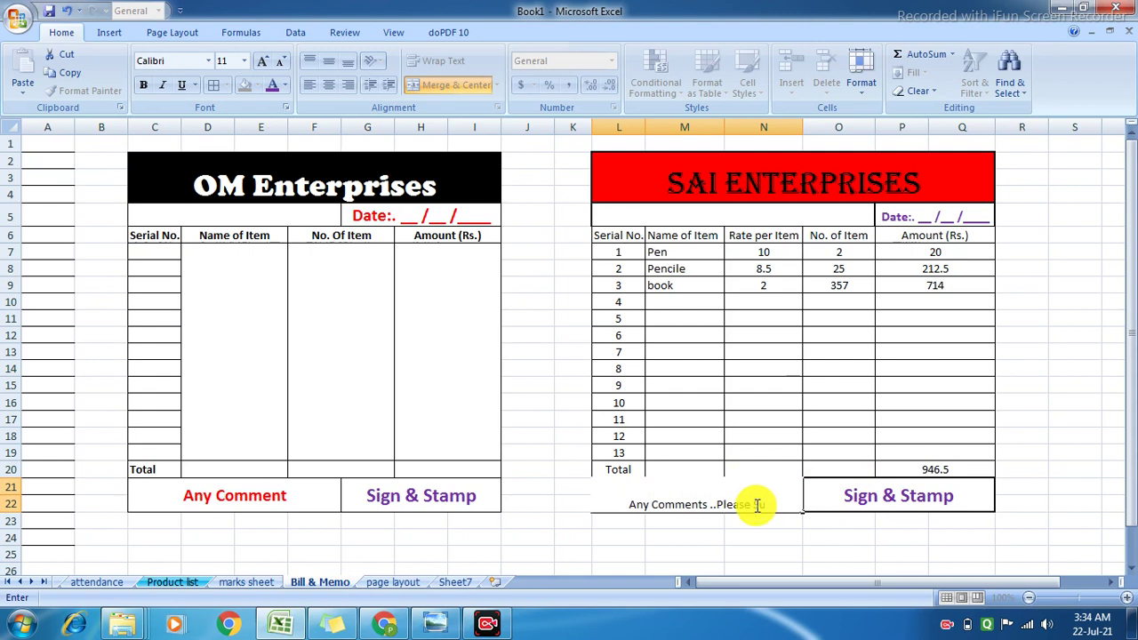
{"action": "type", "text": "scribe"}
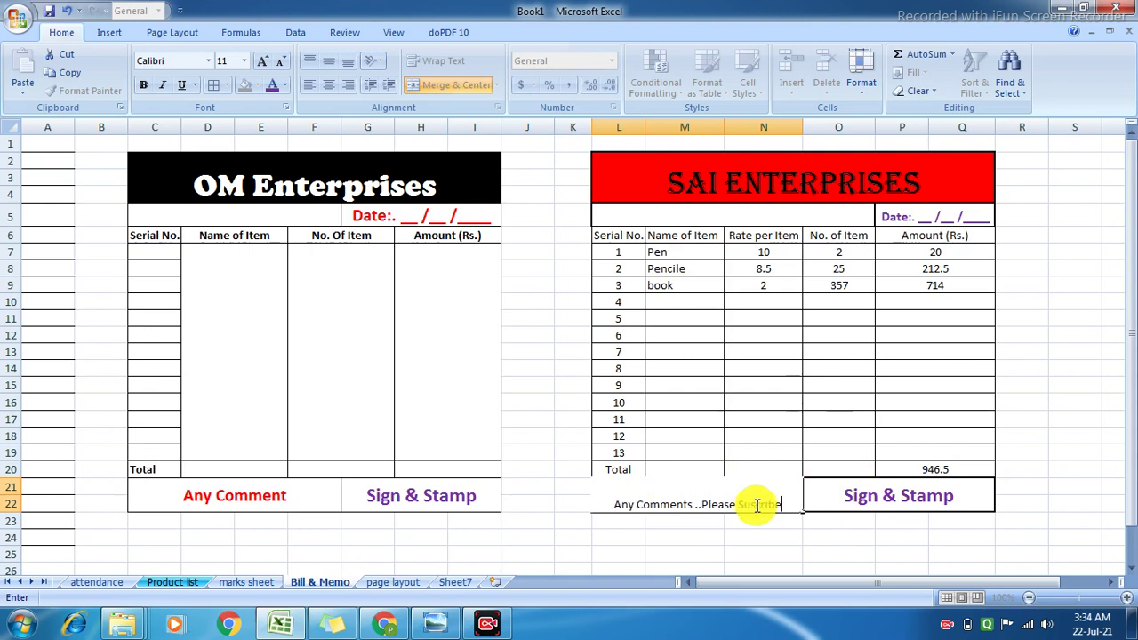
{"action": "left_click", "coordinate": [822, 538]}
{"action": "left_click", "coordinate": [756, 501]}
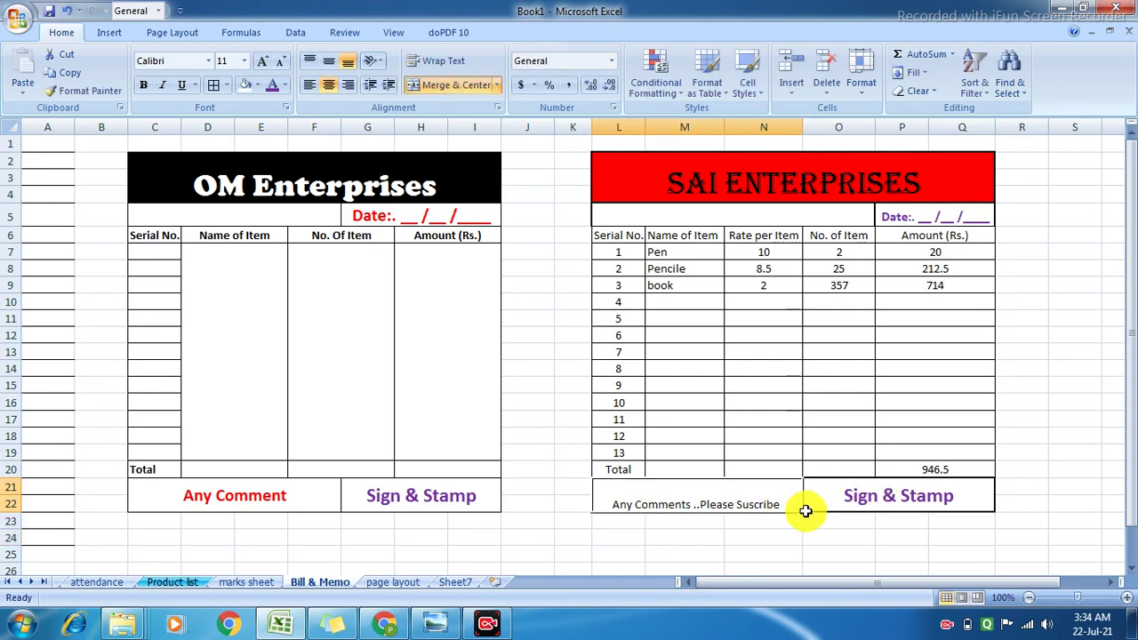
Step: Correct the note's spelling to 'Any Comments ..Please Subscribe'
{"action": "left_click", "coordinate": [806, 513]}
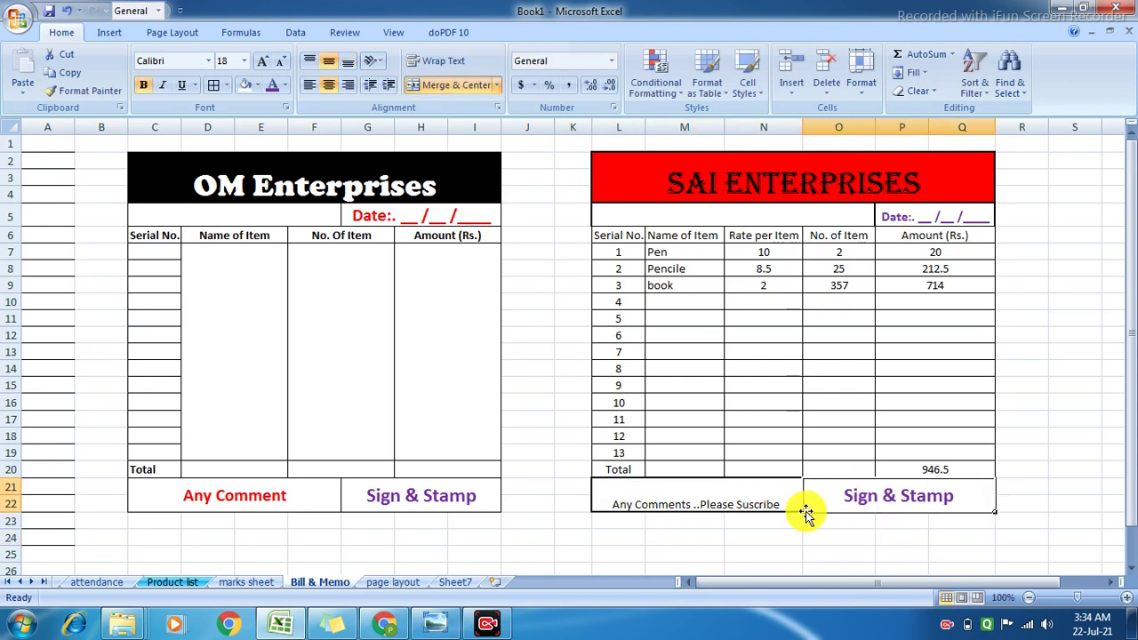
{"action": "left_click", "coordinate": [757, 504]}
{"action": "double_click", "coordinate": [758, 504]}
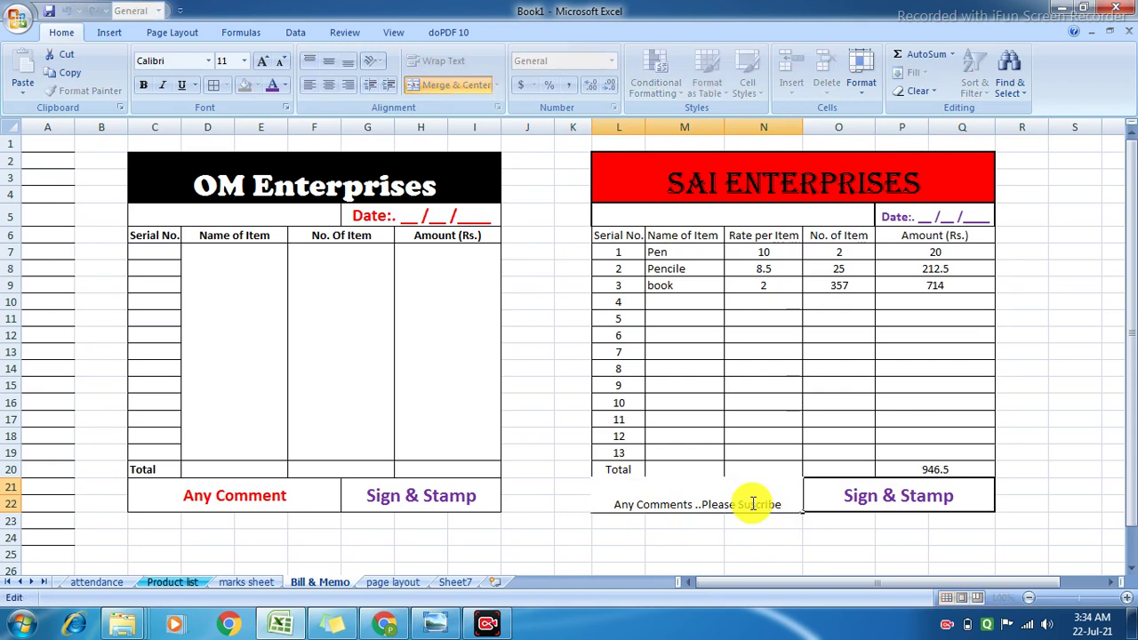
{"action": "type", "text": "s"}
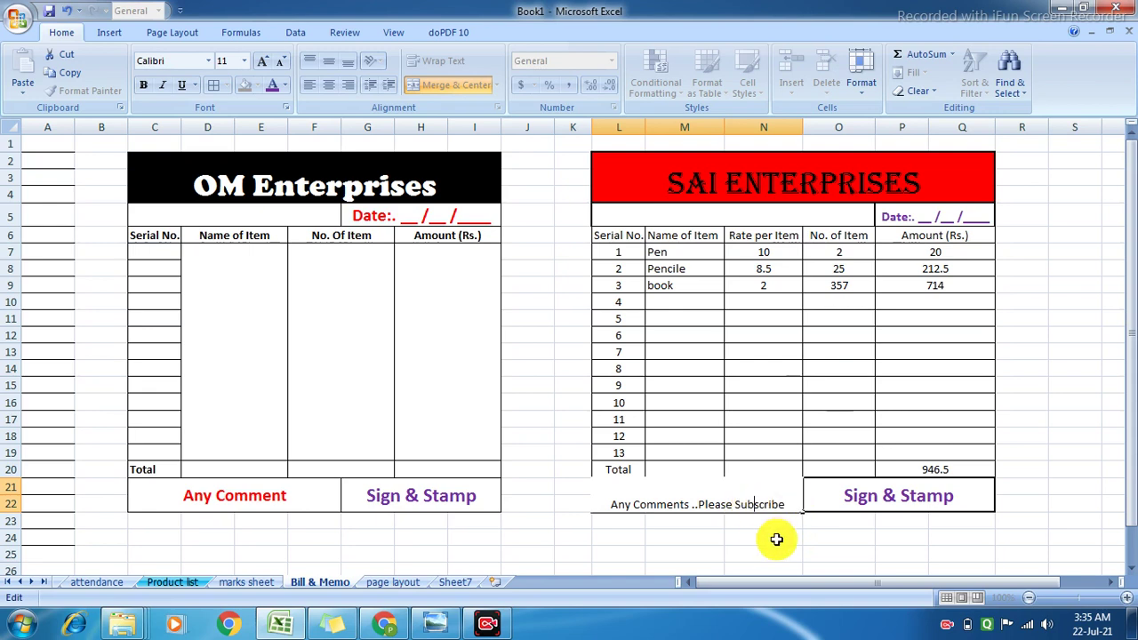
{"action": "left_click", "coordinate": [773, 537]}
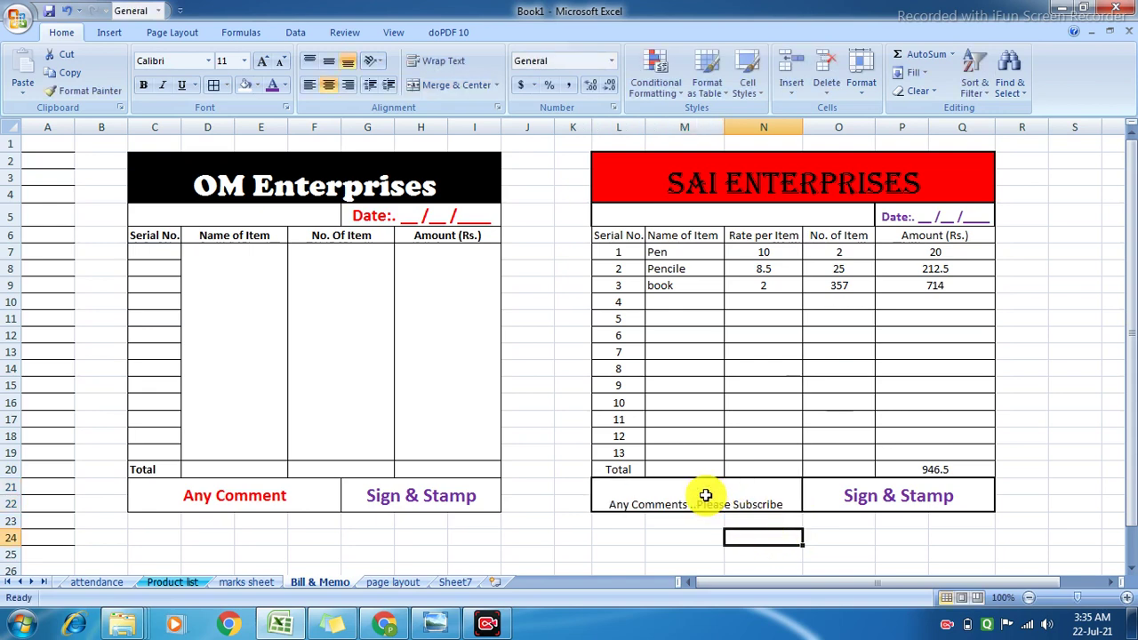
Step: Format the note as red 12-point text, middle-aligned in its box
{"action": "left_click", "coordinate": [705, 495]}
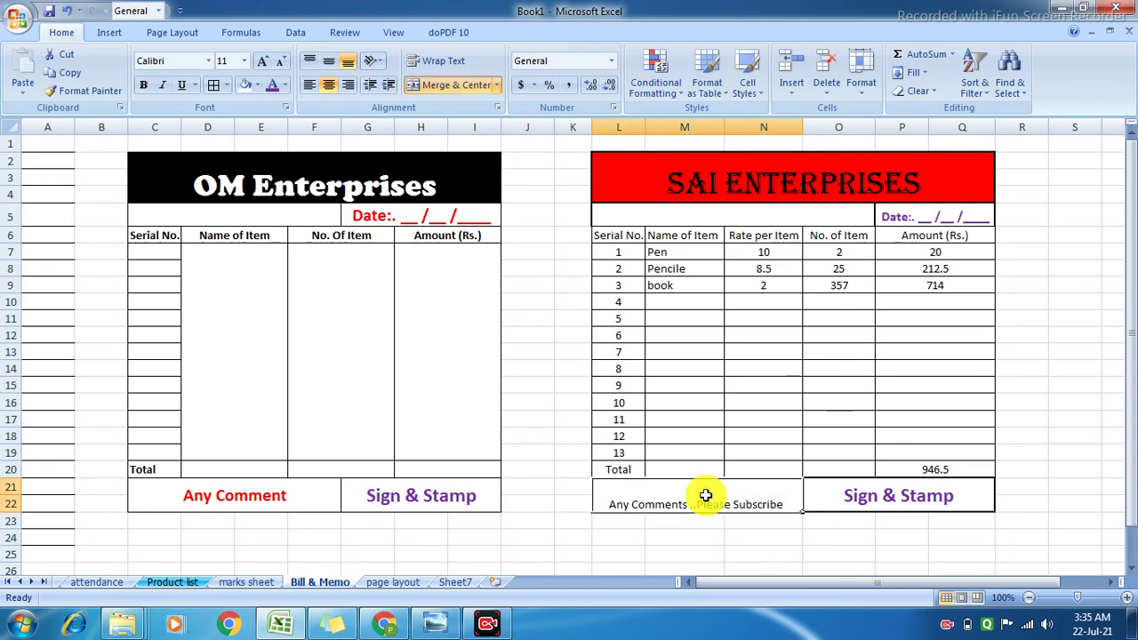
{"action": "left_click", "coordinate": [282, 85]}
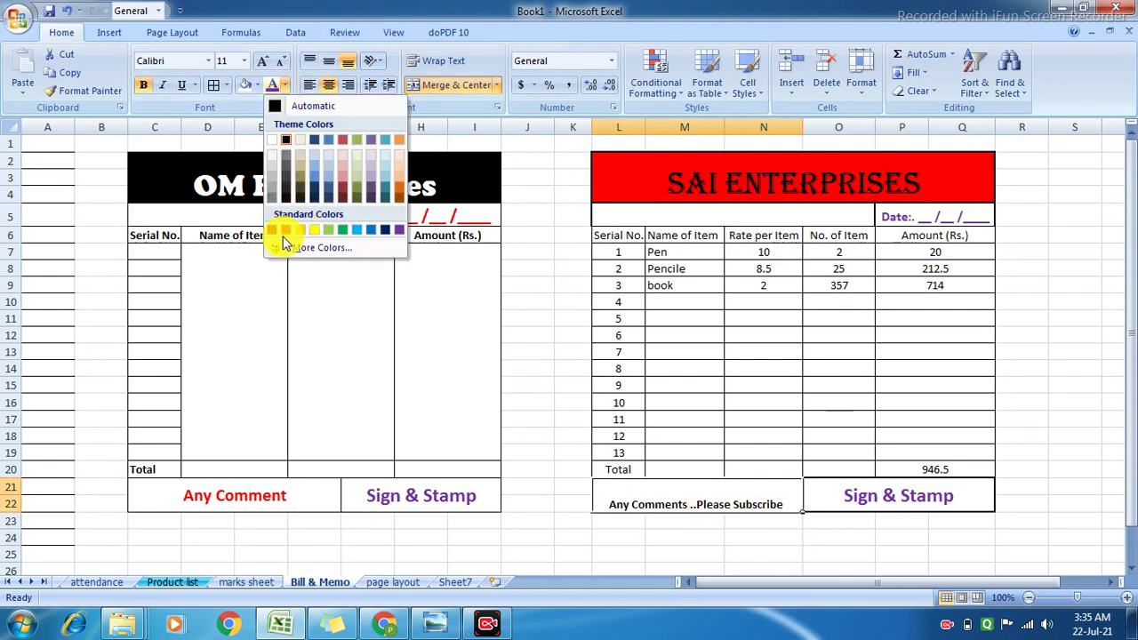
{"action": "left_click", "coordinate": [287, 231]}
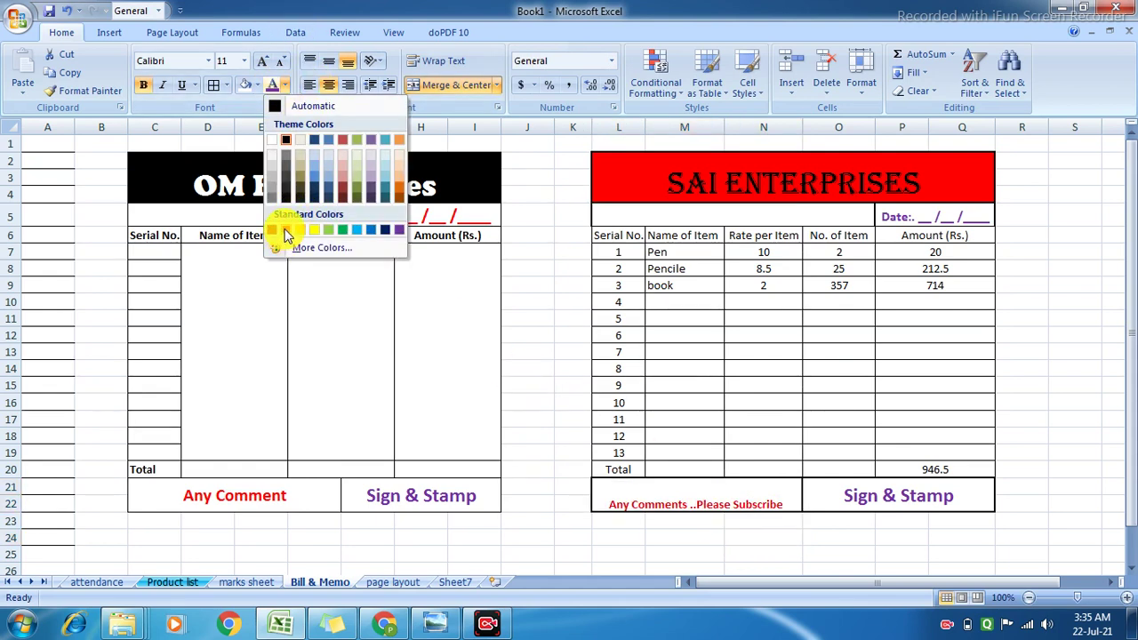
{"action": "left_click", "coordinate": [263, 62]}
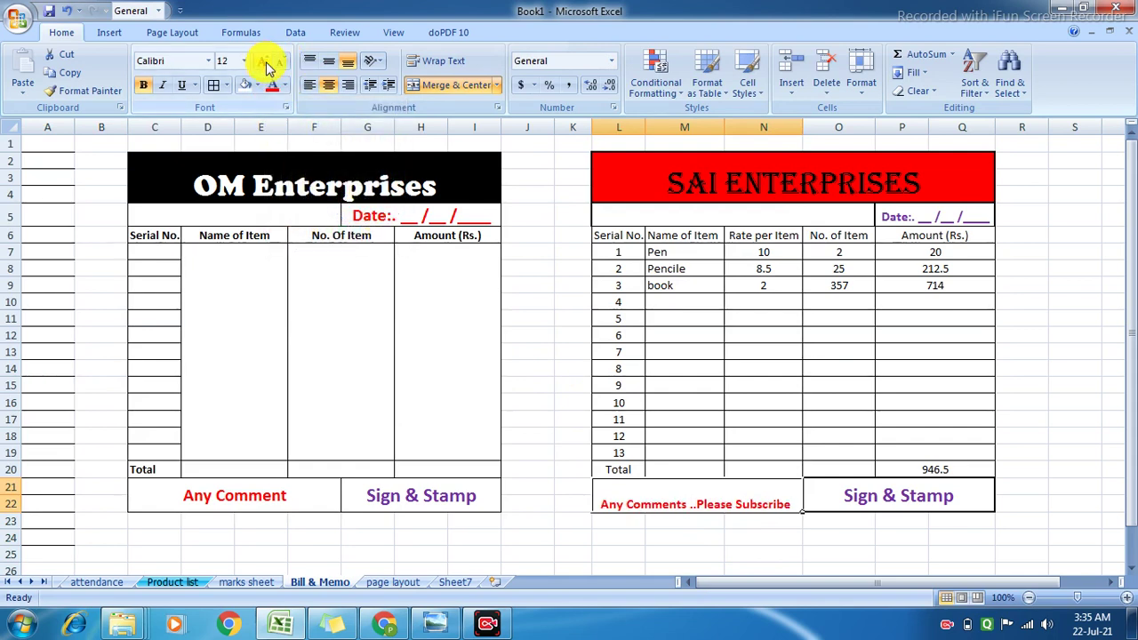
{"action": "left_click", "coordinate": [328, 64]}
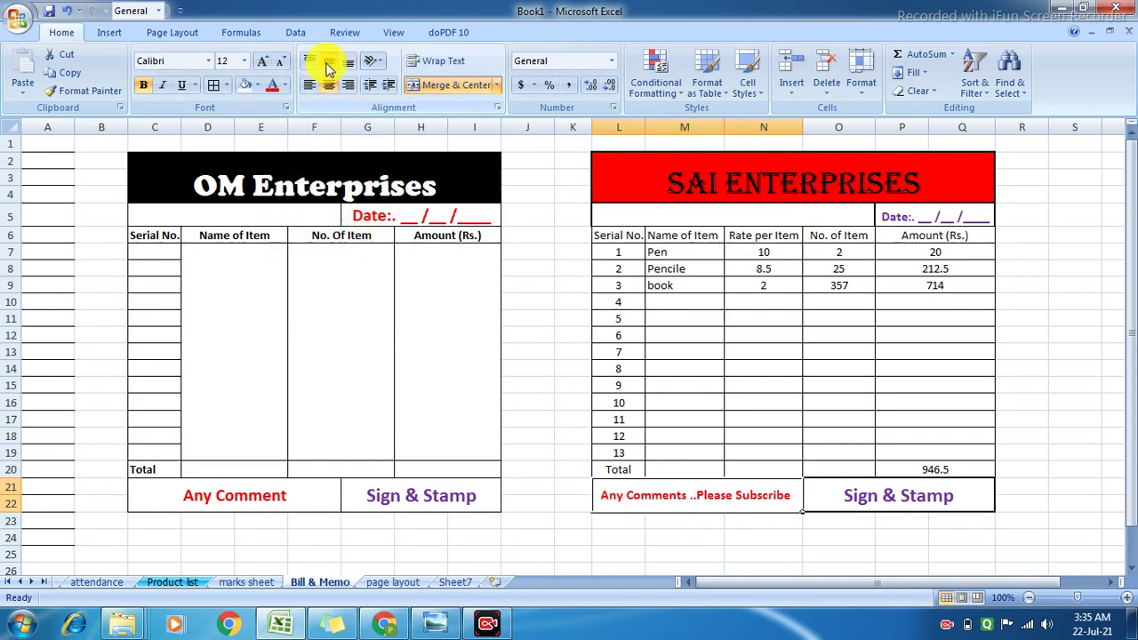
{"action": "left_click", "coordinate": [722, 536]}
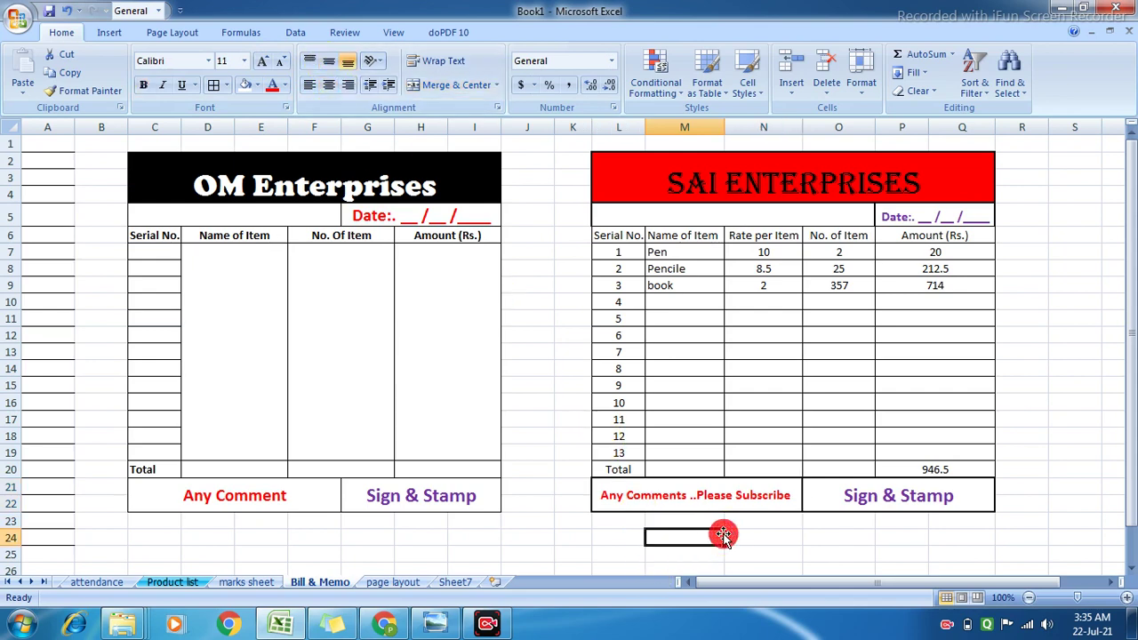